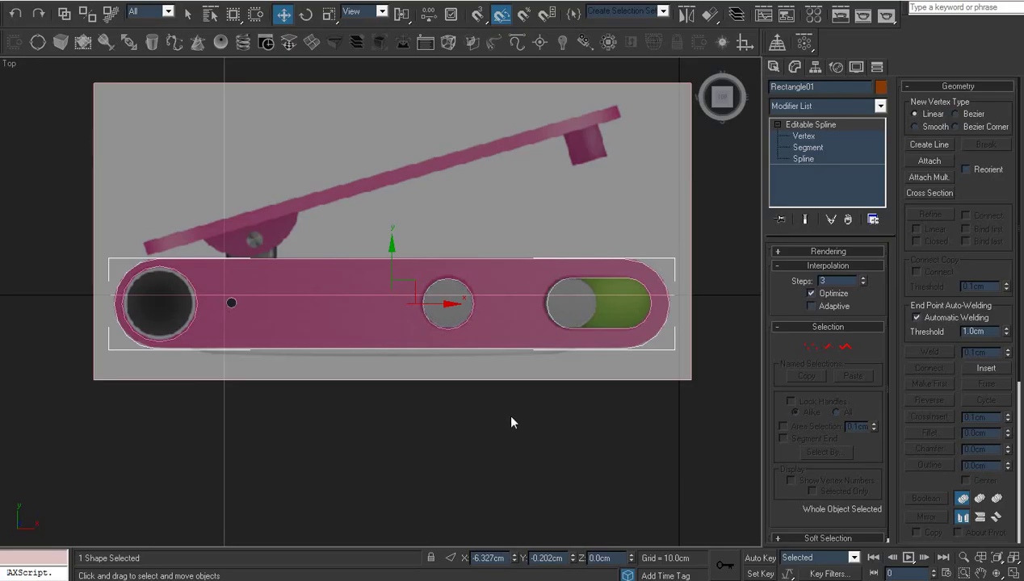
# Step: Orbit around the traced plate outline to inspect it, then return to a framed Top view
pyautogui.click(584, 464)
pyautogui.click(996, 573)
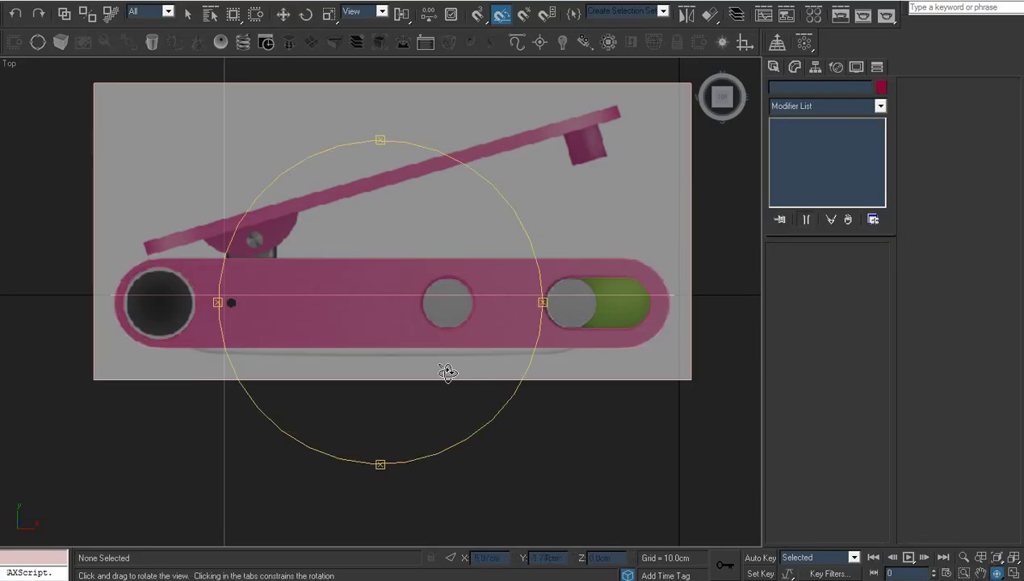
pyautogui.moveTo(445, 370); pyautogui.dragTo(516, 294)
pyautogui.moveTo(457, 333); pyautogui.dragTo(423, 286)
pyautogui.press('[')
pyautogui.press('w')
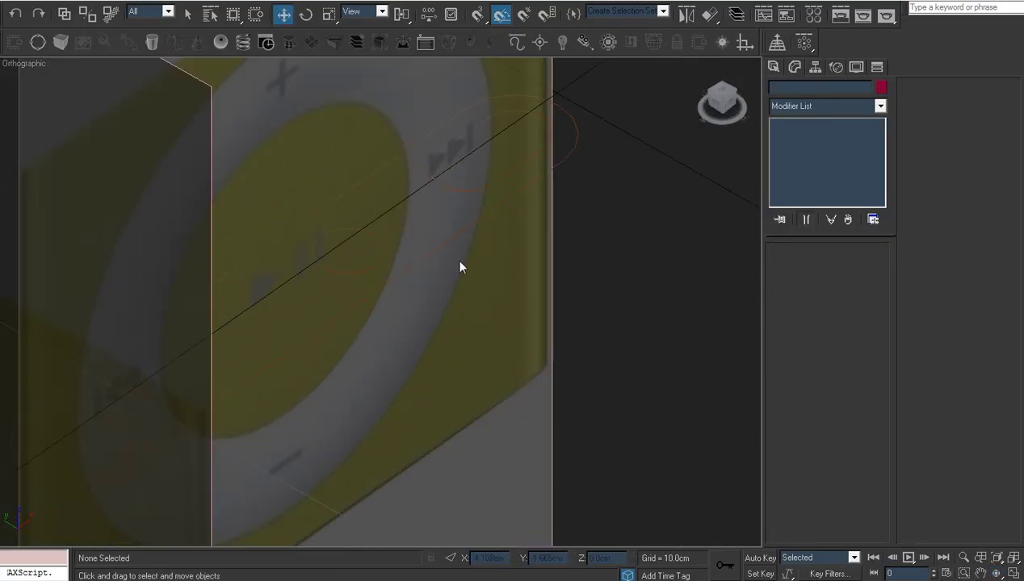
pyautogui.click(457, 235)
pyautogui.press('z')
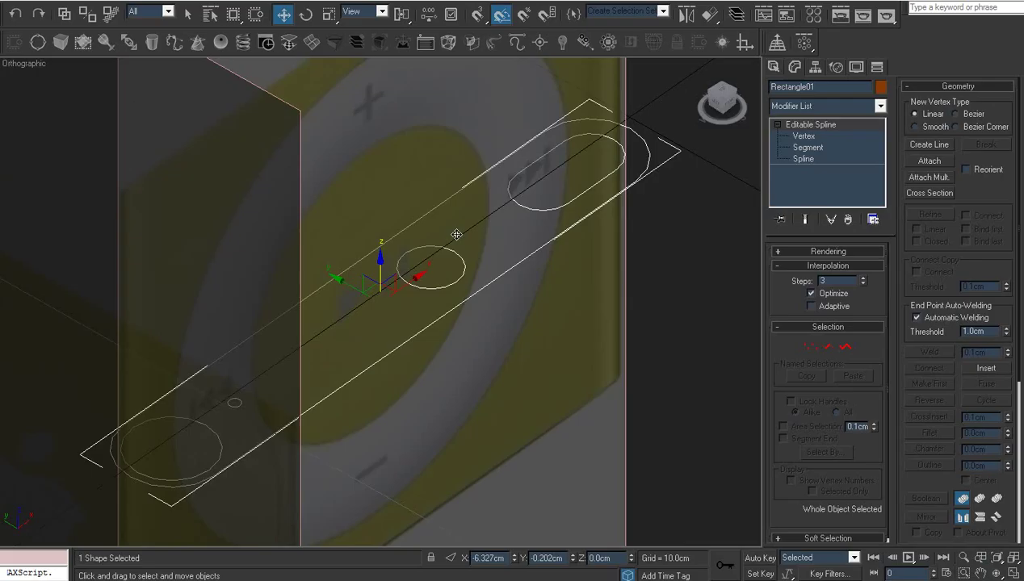
pyautogui.press('t')
pyautogui.press('z')
pyautogui.moveTo(541, 320); pyautogui.dragTo(420, 327, button='middle')
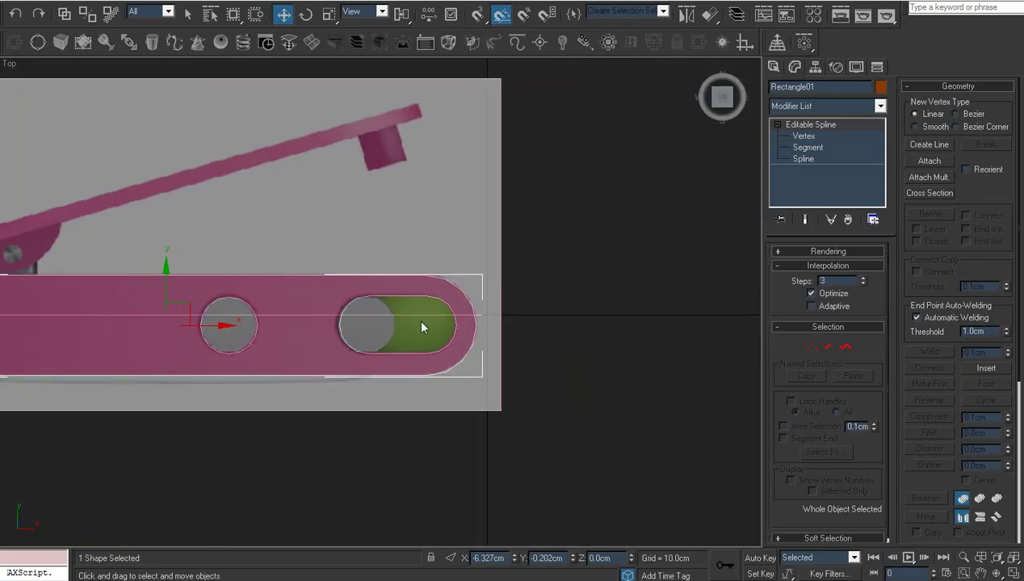
# Step: Test-move the outline off the reference, undo it back into place, and enter Vertex level
pyautogui.click(654, 254)
pyautogui.scroll(-2, 452, 320)
pyautogui.scroll(-2, 546, 294)
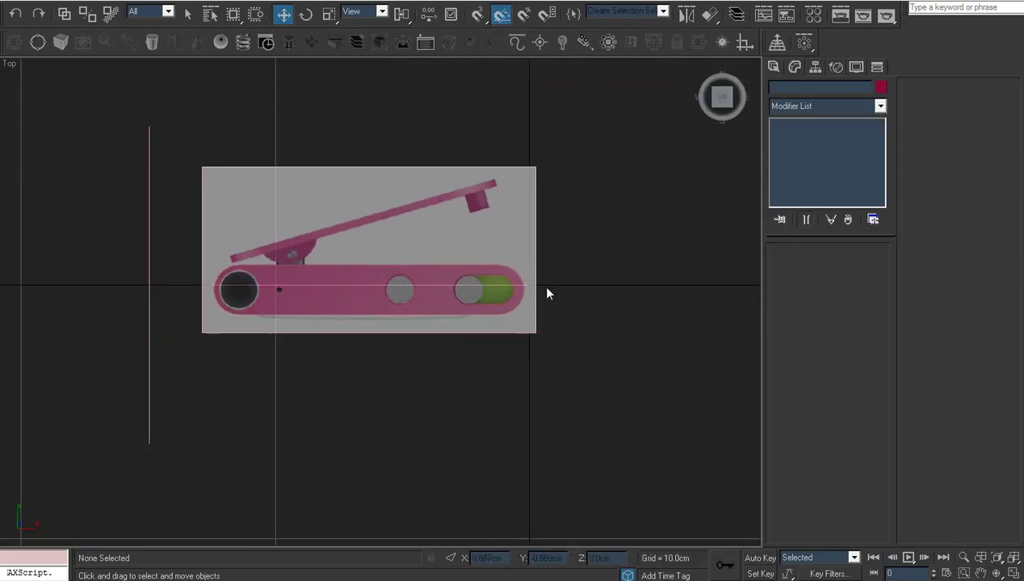
pyautogui.click(511, 281)
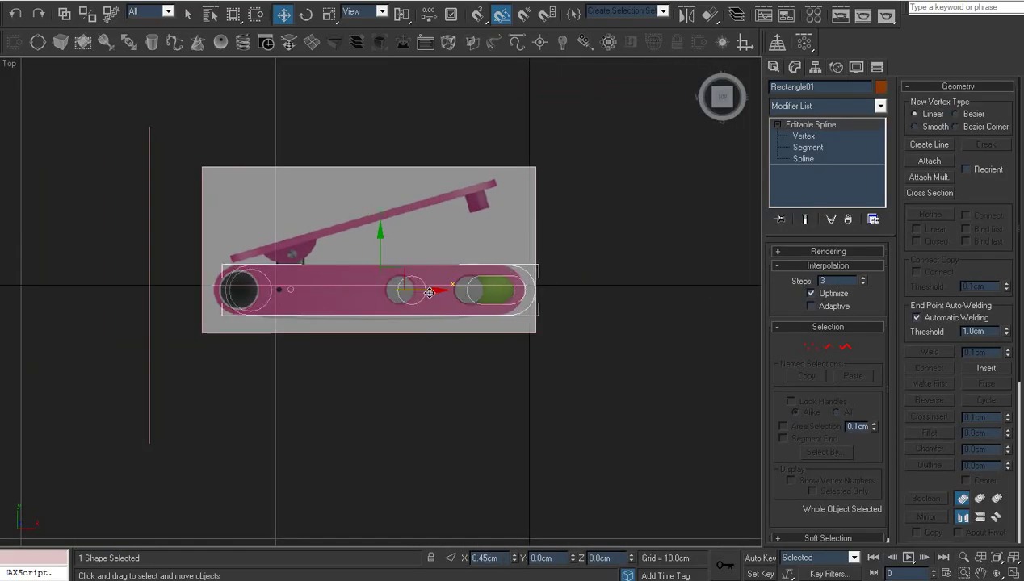
pyautogui.moveTo(441, 300); pyautogui.dragTo(747, 295)
pyautogui.press('z')
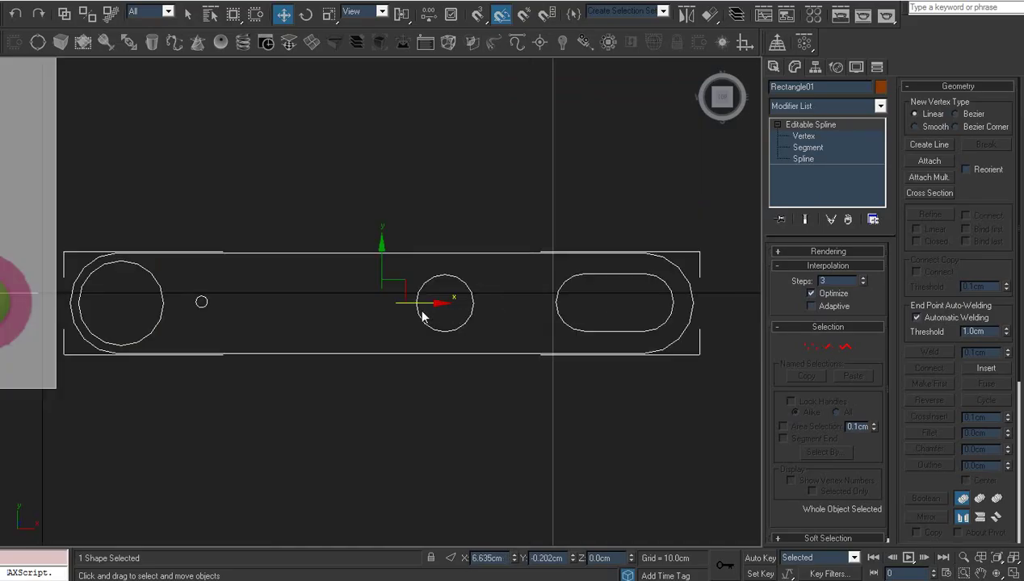
pyautogui.hotkey('ctrl', 'z')
pyautogui.press('z')
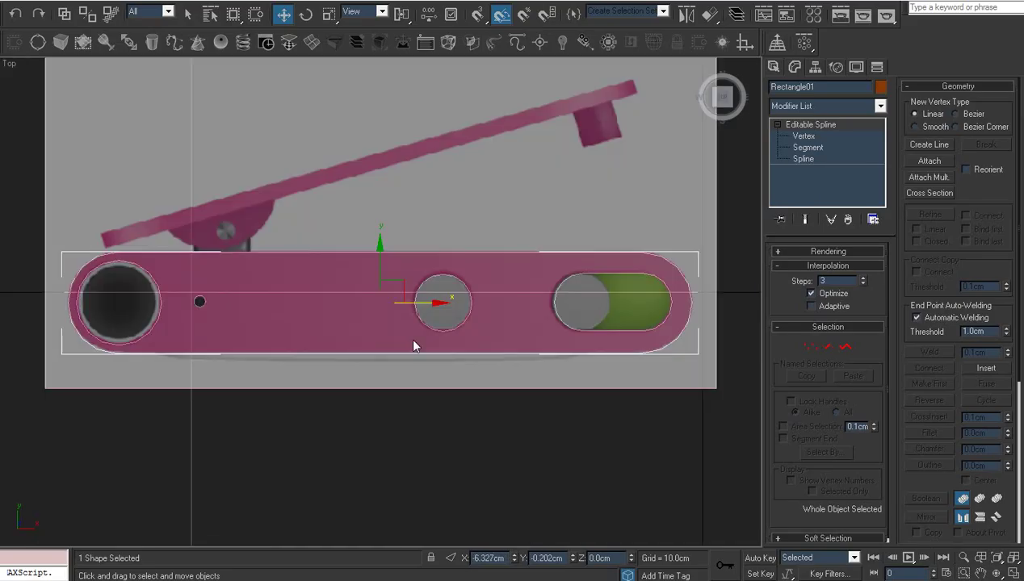
pyautogui.click(807, 138)
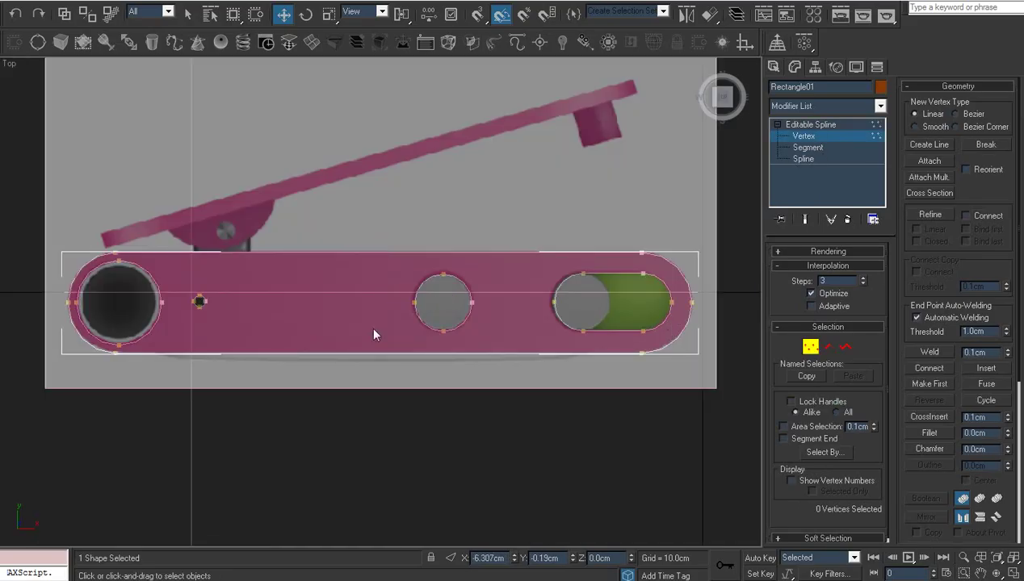
# Step: Pan and zoom along the outline, then return to the Editable Spline top level
pyautogui.scroll(2, 372, 329)
pyautogui.scroll(2, 404, 324)
pyautogui.moveTo(396, 329); pyautogui.dragTo(475, 317, button='middle')
pyautogui.scroll(2, 475, 323)
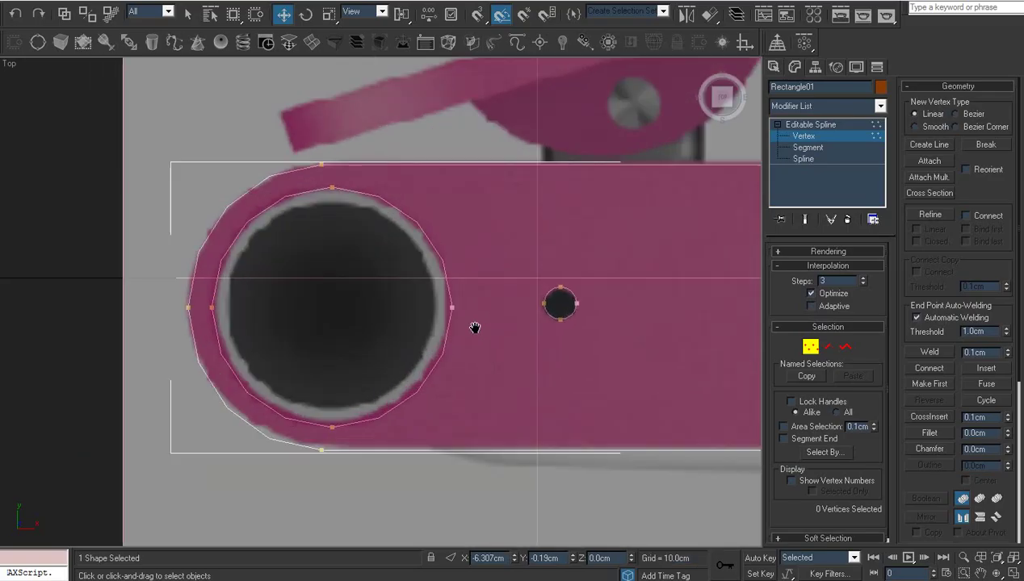
pyautogui.moveTo(501, 270); pyautogui.dragTo(495, 295, button='middle')
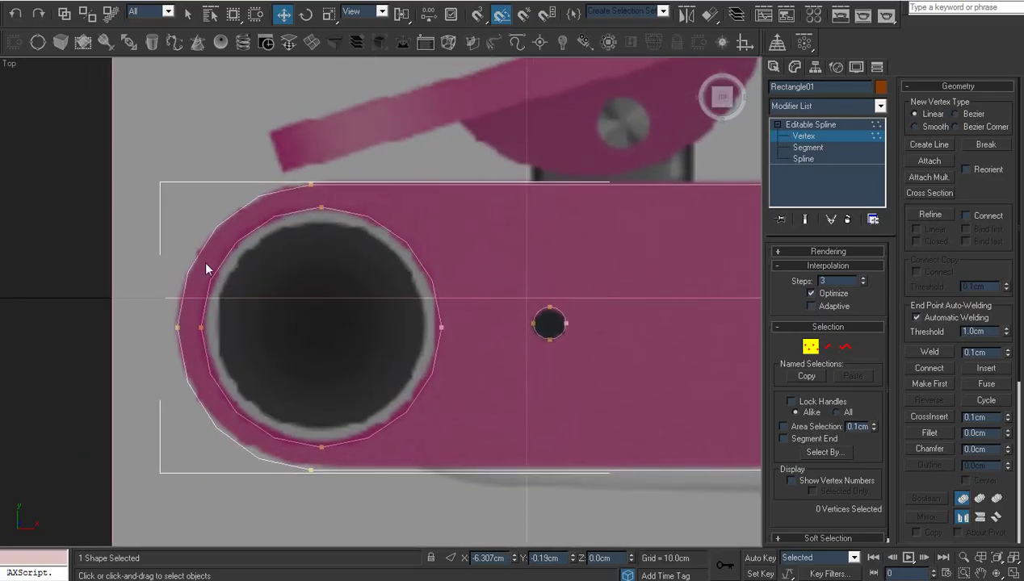
pyautogui.scroll(-3, 452, 359)
pyautogui.moveTo(685, 205); pyautogui.dragTo(487, 208, button='middle')
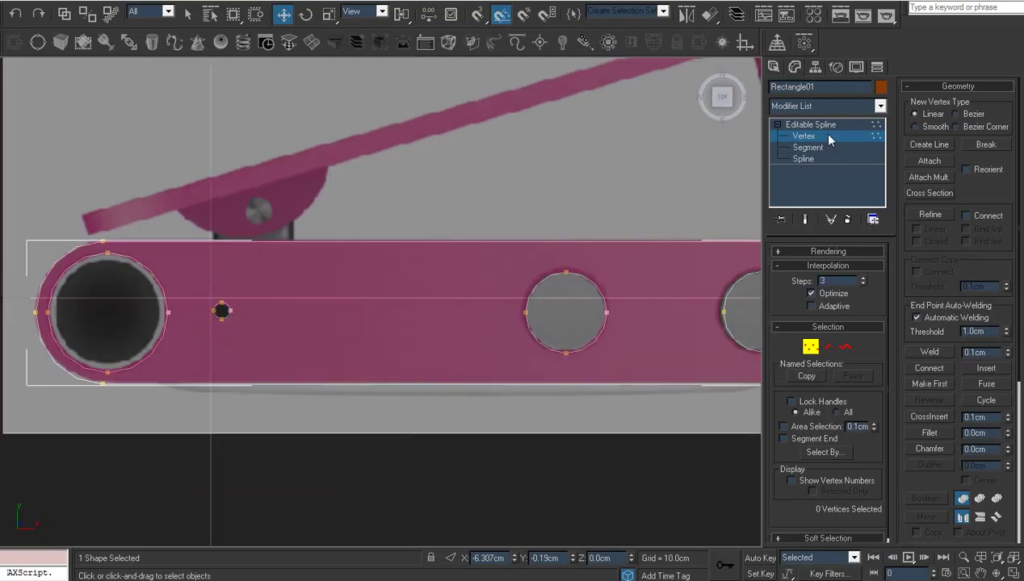
pyautogui.click(825, 126)
# Step: Show the Create panel's Splines options and center the view on the big left hole
pyautogui.click(773, 68)
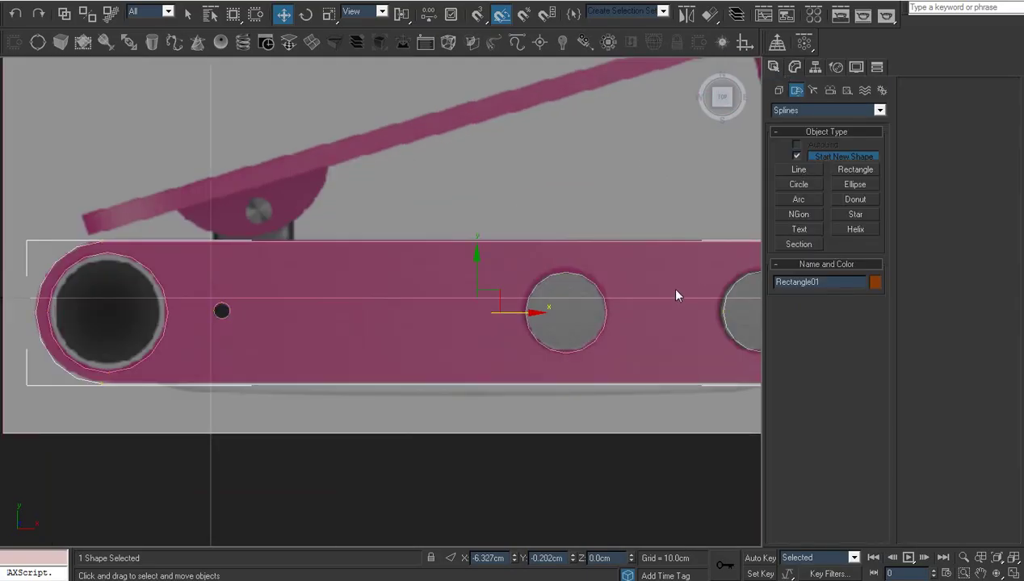
pyautogui.moveTo(676, 296); pyautogui.dragTo(532, 281, button='middle')
pyautogui.scroll(-3, 533, 281)
pyautogui.scroll(2, 367, 302)
pyautogui.scroll(2, 367, 302)
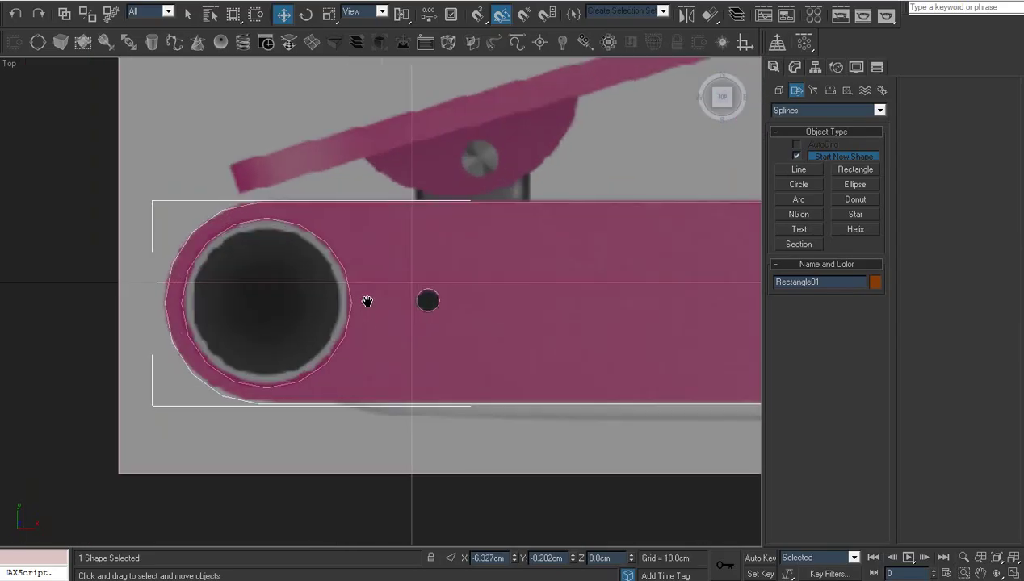
pyautogui.scroll(2, 368, 302)
pyautogui.moveTo(368, 301); pyautogui.dragTo(471, 301, button='middle')
# Step: Convert the outline to an Editable Poly and enter its Vertex level
pyautogui.rightClick(474, 278)
pyautogui.moveTo(501, 406)
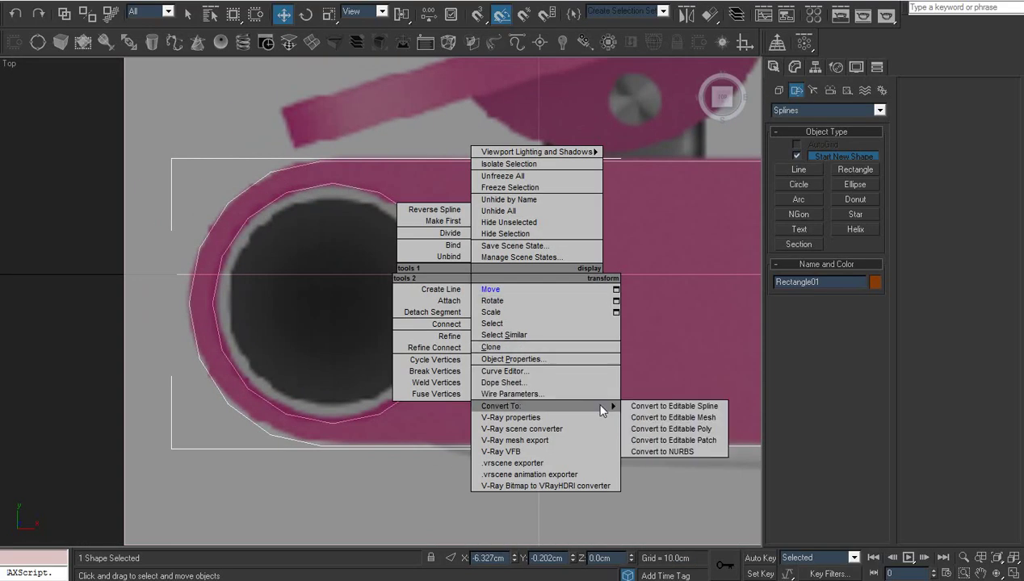
pyautogui.click(670, 430)
pyautogui.scroll(1, 617, 336)
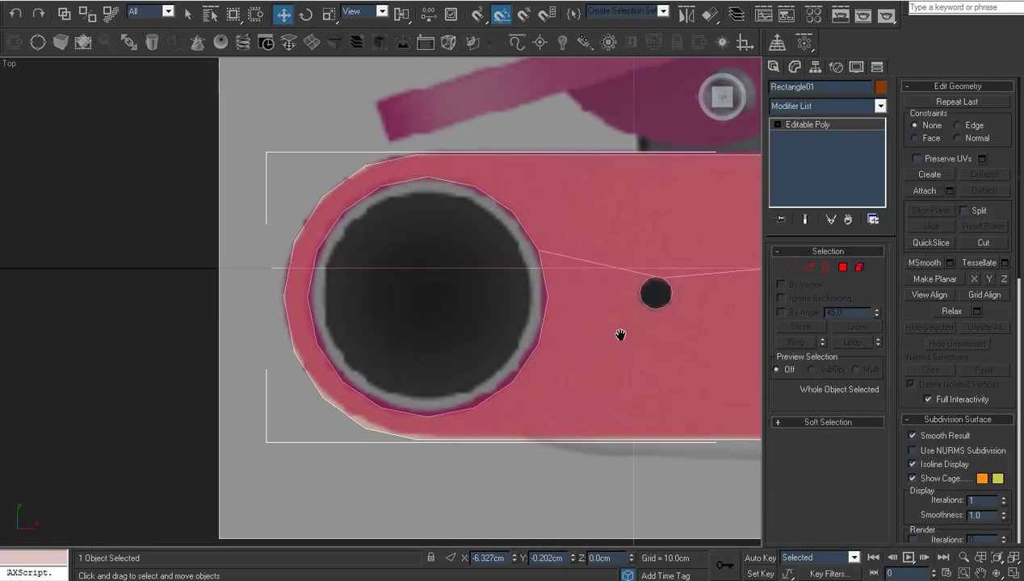
pyautogui.scroll(2, 418, 328)
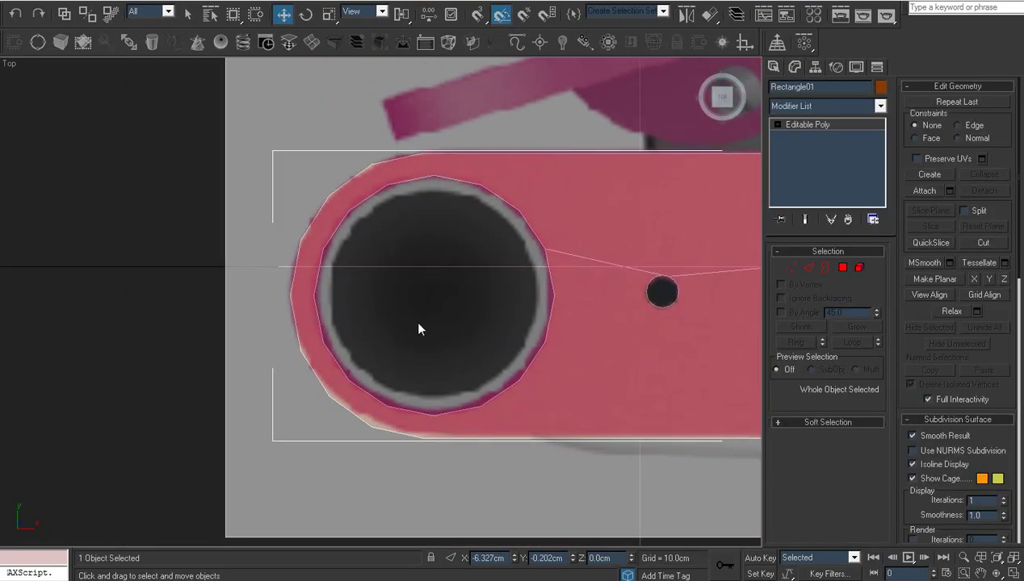
pyautogui.click(776, 124)
pyautogui.click(803, 137)
pyautogui.scroll(2, 471, 264)
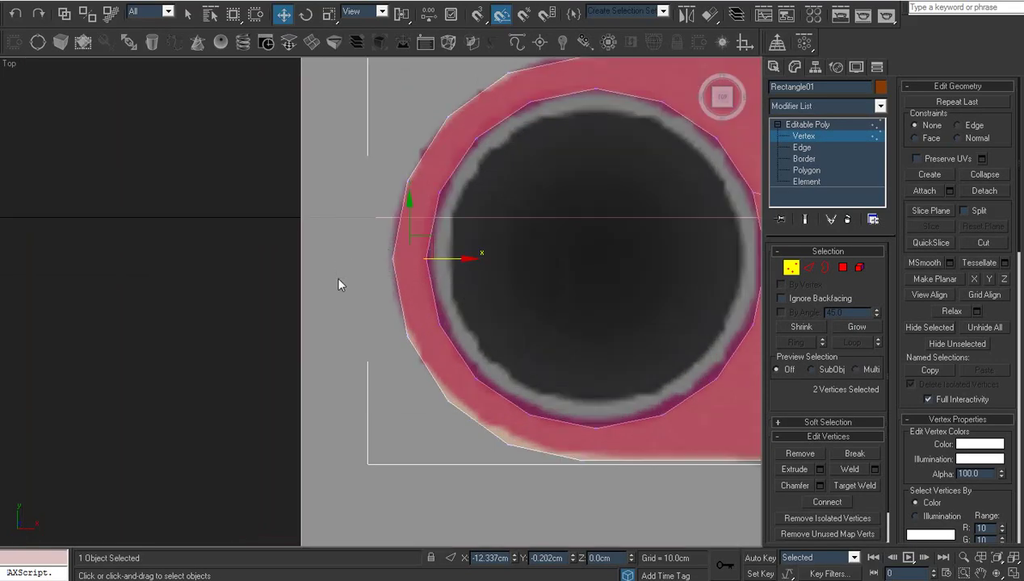
# Step: Connect the first rim-to-hole vertex pairs around the large bore with new radial edges
pyautogui.rightClick(595, 241)
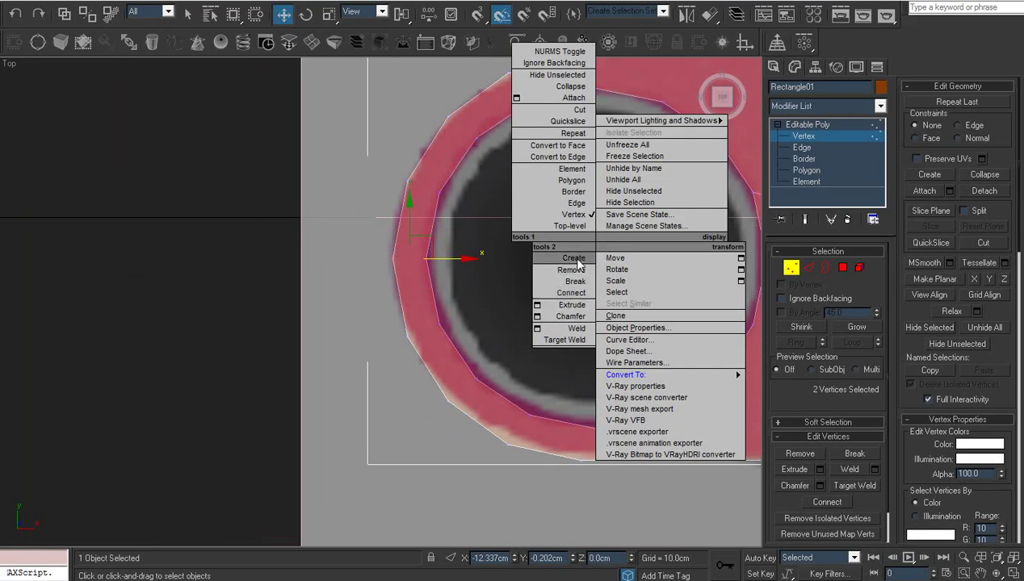
pyautogui.click(577, 292)
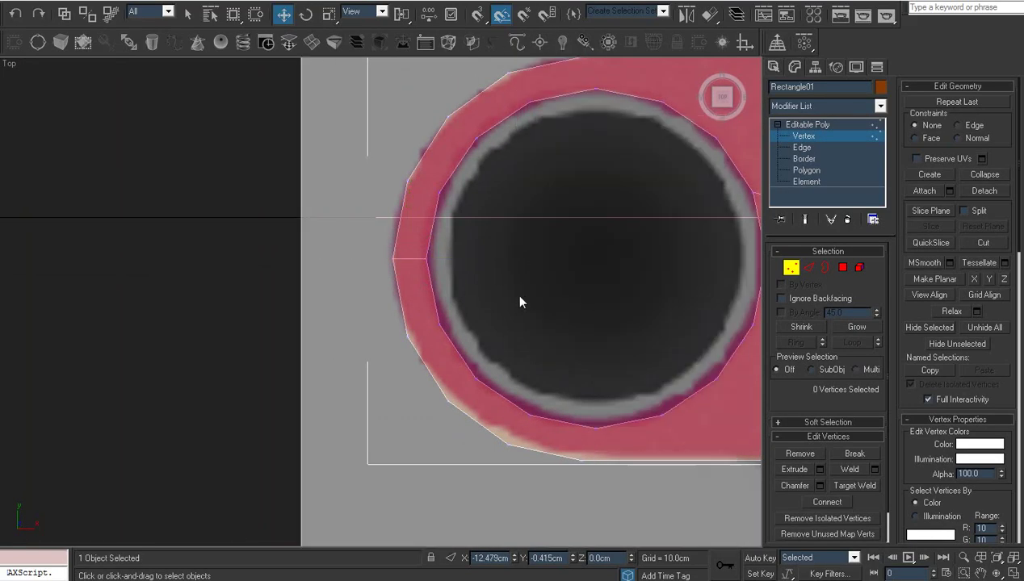
pyautogui.scroll(2, 340, 299)
pyautogui.rightClick(427, 327)
pyautogui.click(450, 362)
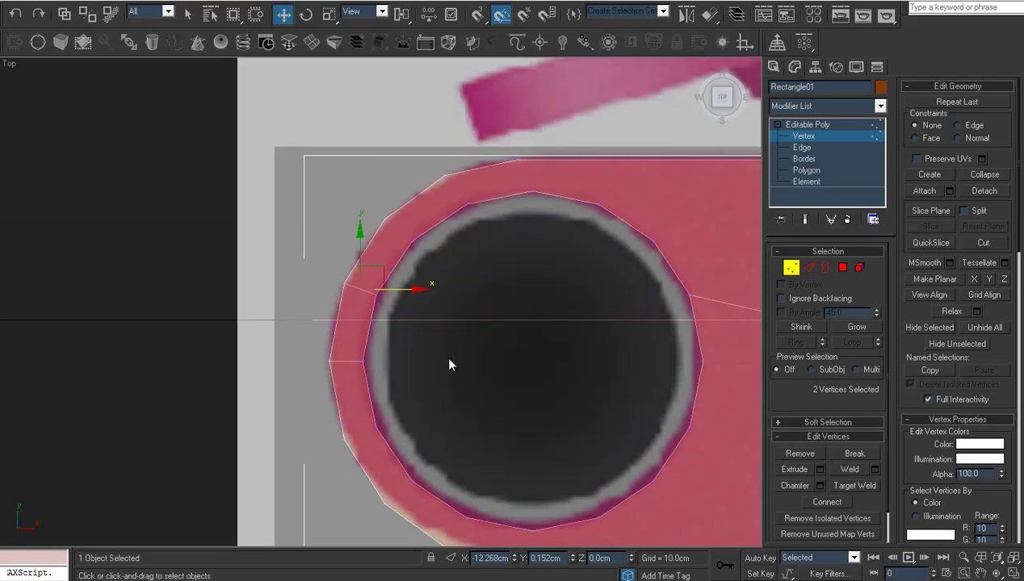
pyautogui.moveTo(450, 361); pyautogui.dragTo(461, 348, button='middle')
pyautogui.moveTo(431, 308); pyautogui.dragTo(347, 371)
pyautogui.rightClick(393, 326)
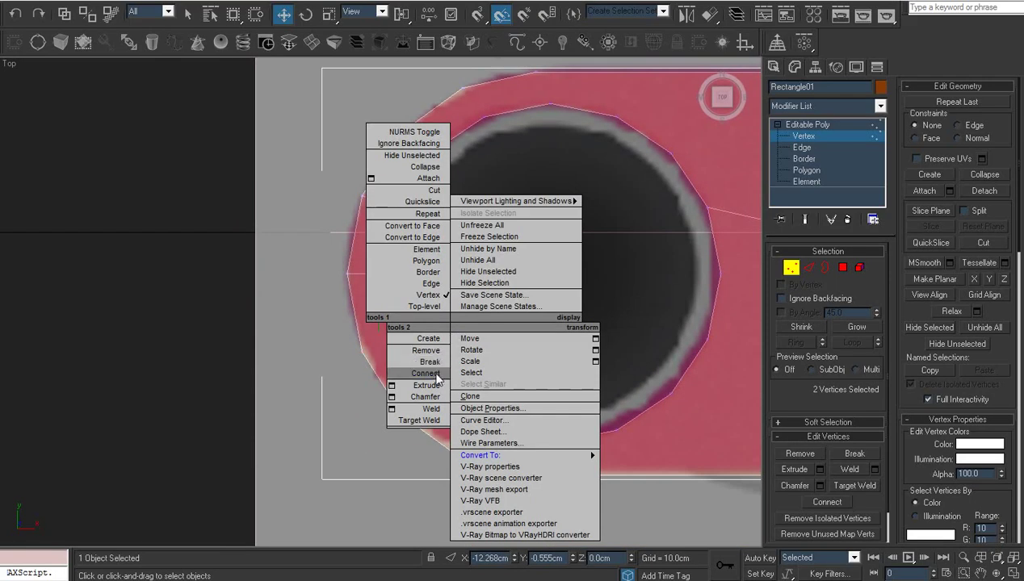
pyautogui.click(434, 334)
pyautogui.rightClick(525, 349)
pyautogui.click(505, 387)
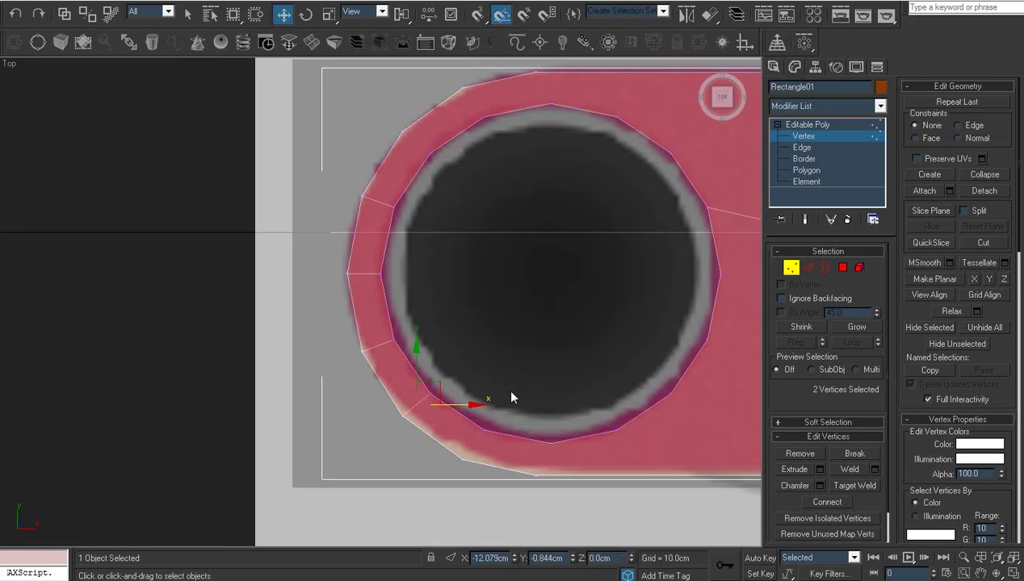
pyautogui.moveTo(505, 387); pyautogui.dragTo(517, 349, button='middle')
pyautogui.moveTo(492, 331); pyautogui.dragTo(440, 380)
pyautogui.rightClick(537, 311)
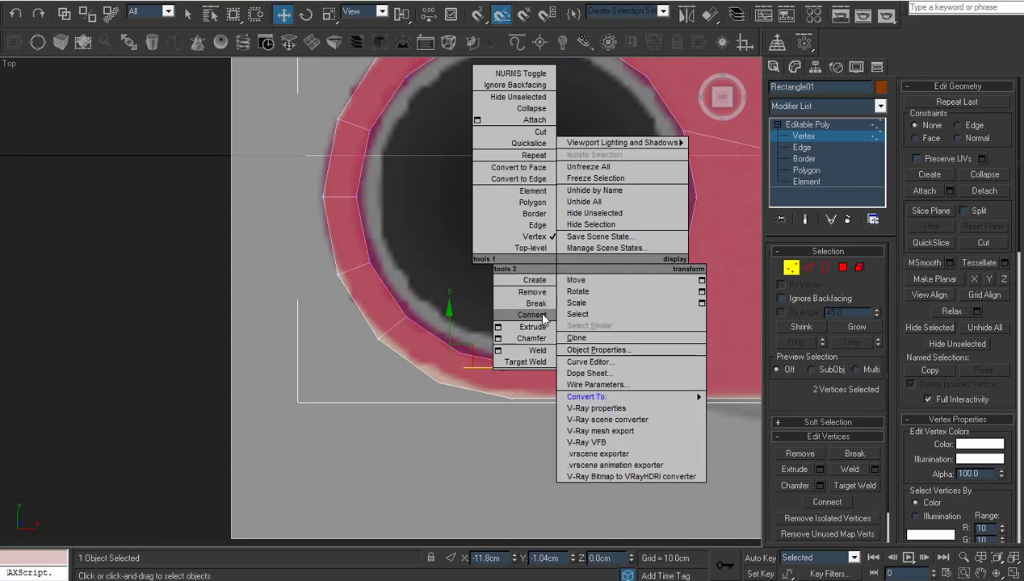
pyautogui.click(538, 336)
pyautogui.rightClick(570, 277)
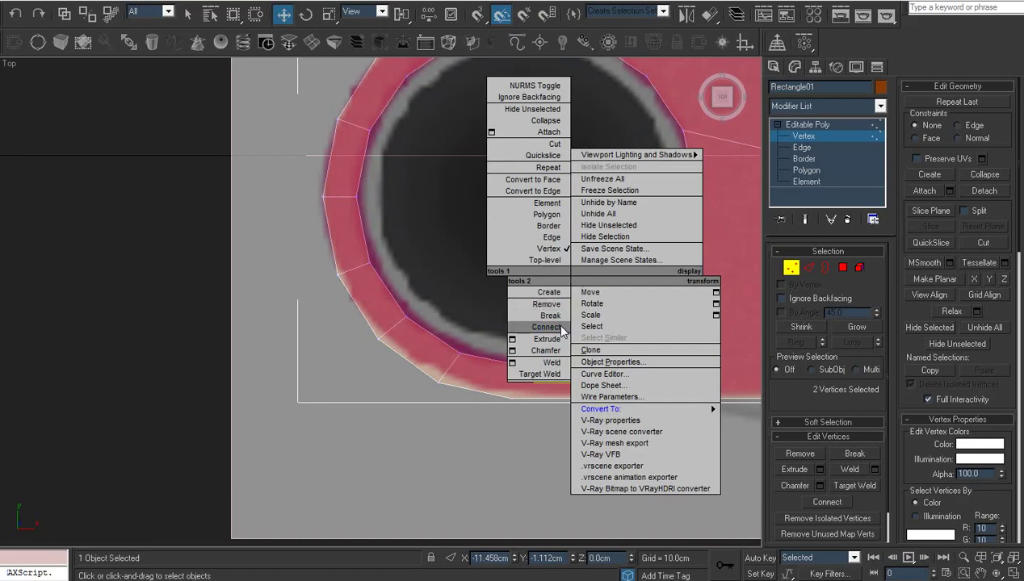
pyautogui.click(498, 202)
# Step: Connect the remaining vertex pairs, including the upper rim and hole vertices, with edges
pyautogui.scroll(3, 480, 326)
pyautogui.scroll(2, 379, 259)
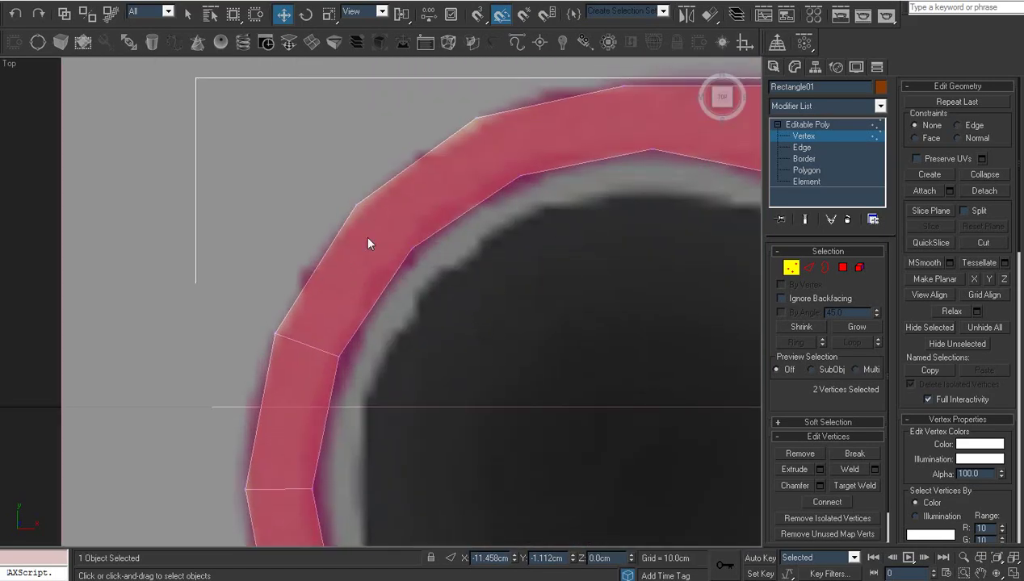
pyautogui.rightClick(446, 264)
pyautogui.click(425, 311)
pyautogui.moveTo(426, 311); pyautogui.dragTo(412, 297, button='middle')
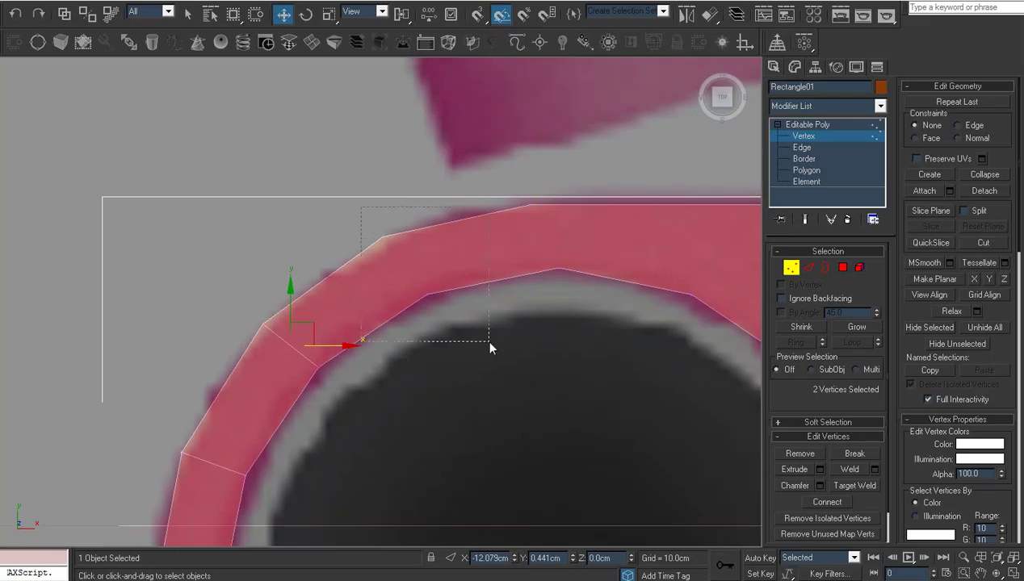
pyautogui.rightClick(426, 404)
pyautogui.moveTo(453, 384); pyautogui.dragTo(462, 358, button='middle')
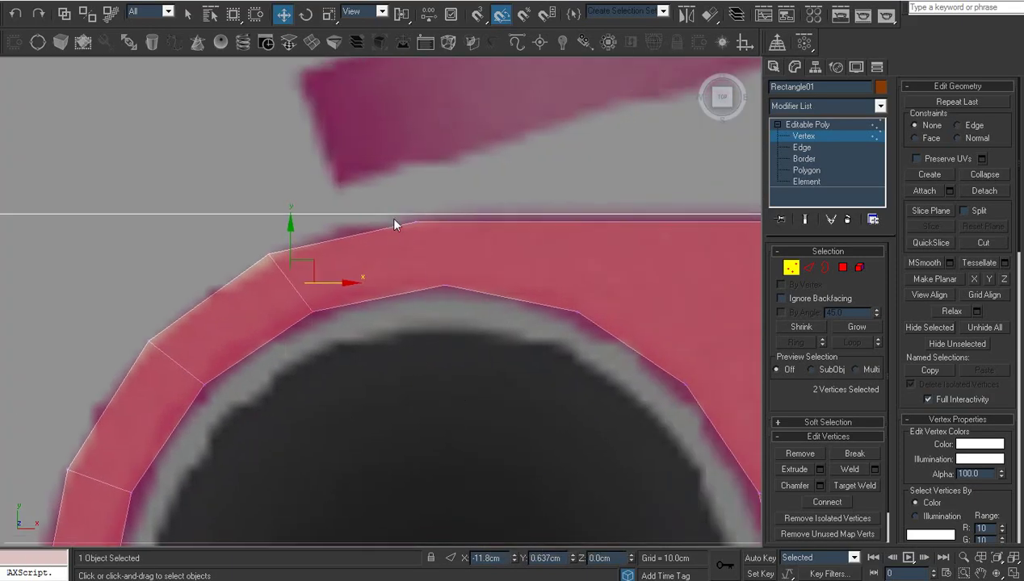
pyautogui.click(417, 219)
pyautogui.keyDown('ctrl'); pyautogui.click(442, 285); pyautogui.keyUp('ctrl')
pyautogui.rightClick(488, 313)
pyautogui.click(445, 368)
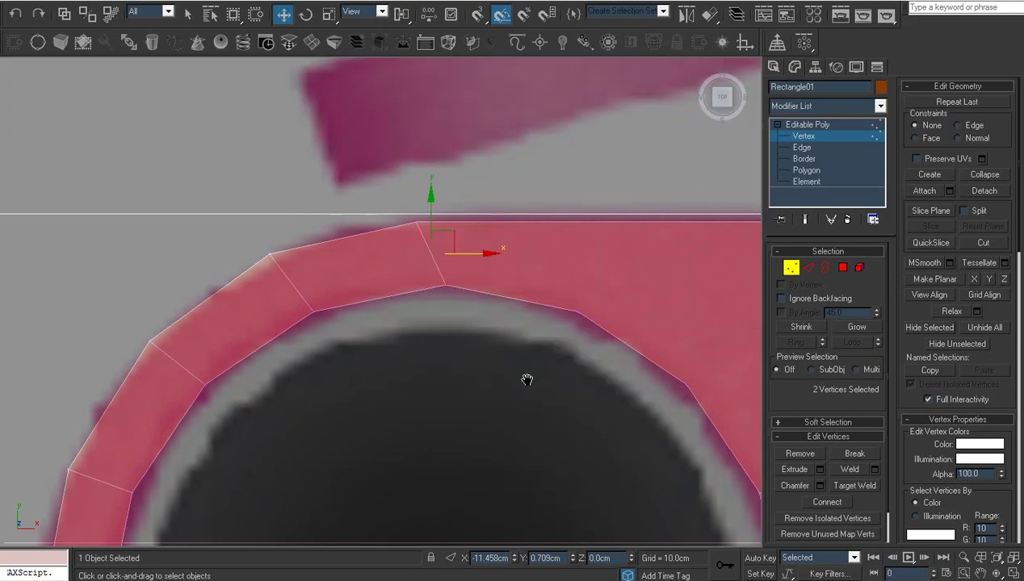
pyautogui.scroll(-3, 526, 379)
pyautogui.scroll(2, 393, 331)
pyautogui.scroll(2, 479, 231)
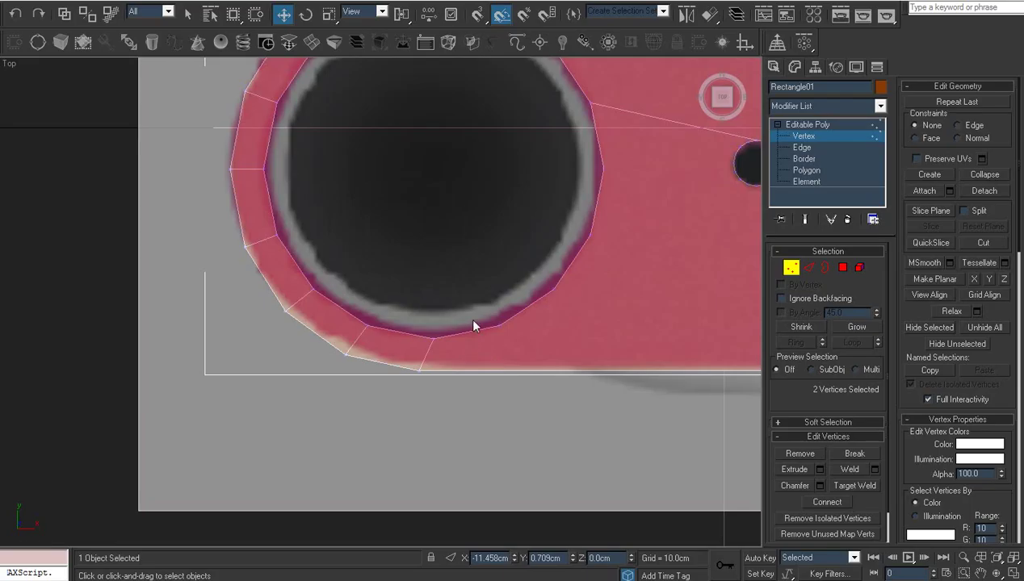
pyautogui.click(497, 325)
pyautogui.rightClick(527, 384)
pyautogui.scroll(-2, 425, 409)
pyautogui.scroll(1, 452, 339)
pyautogui.moveTo(516, 355); pyautogui.dragTo(460, 323, button='middle')
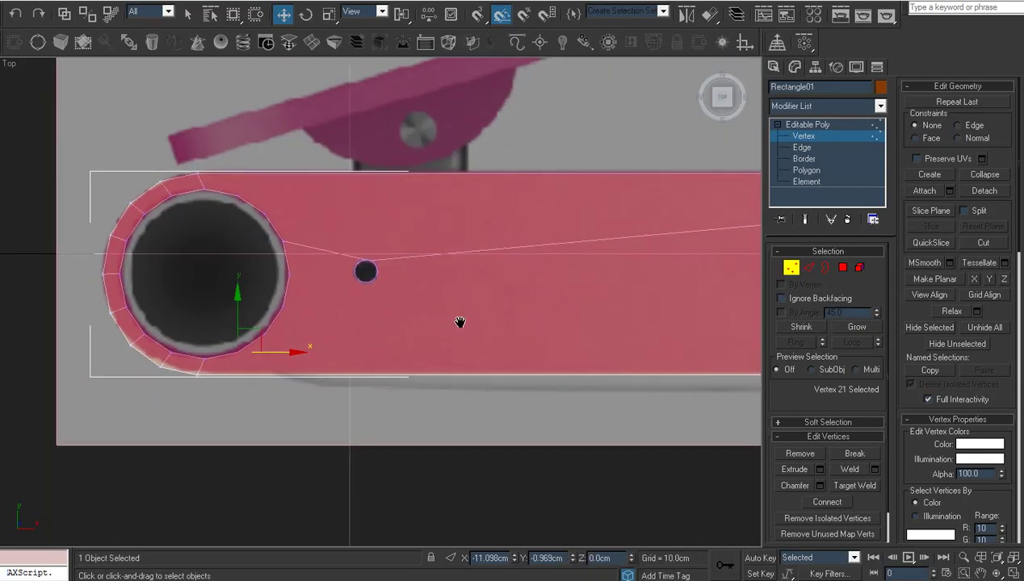
# Step: Enter Edge level, enable Slice Plane, and rotate the plane 90° upright
pyautogui.click(802, 148)
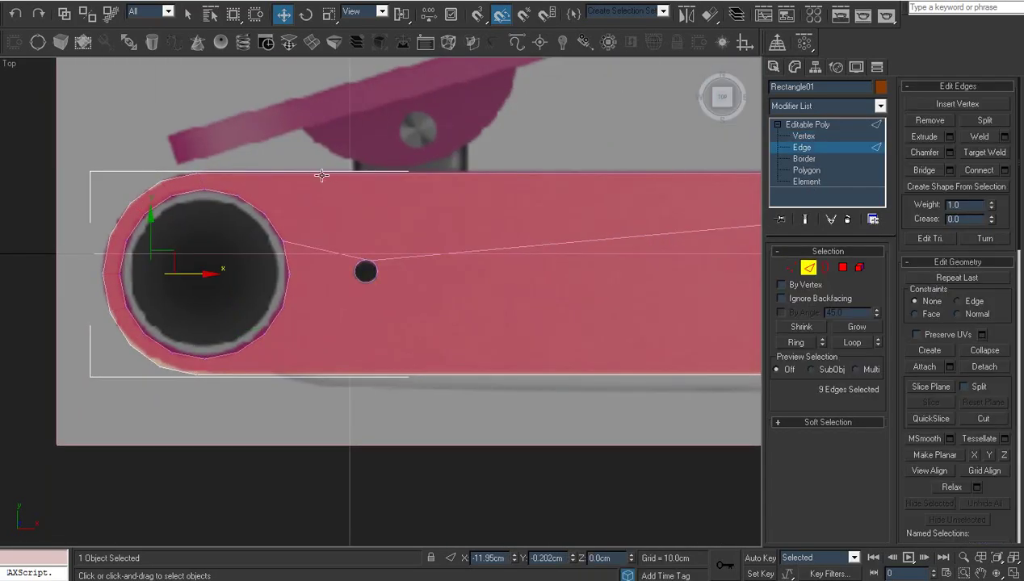
pyautogui.click(322, 174)
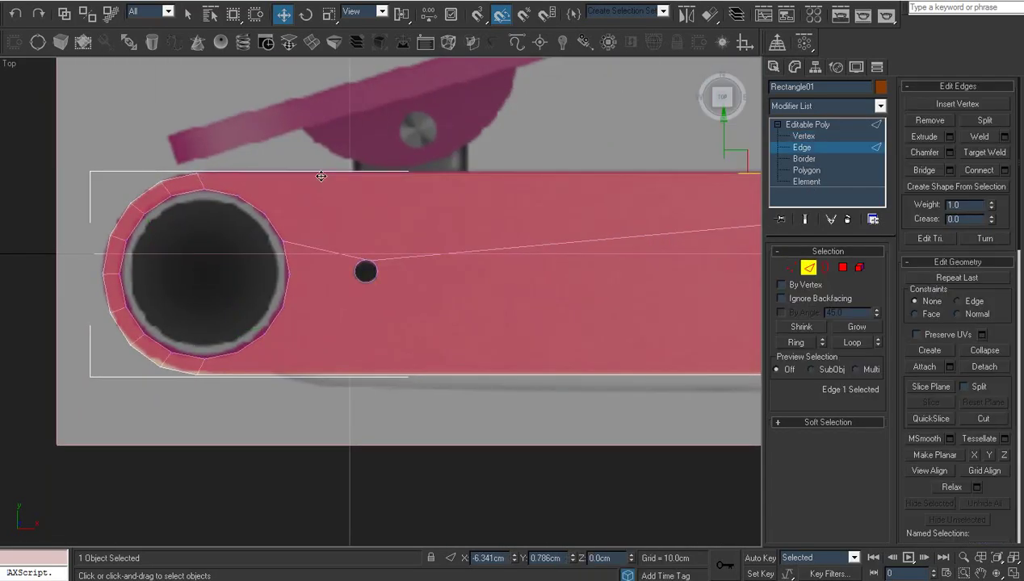
pyautogui.click(930, 386)
pyautogui.scroll(-3, 444, 247)
pyautogui.rightClick(472, 263)
pyautogui.click(464, 274)
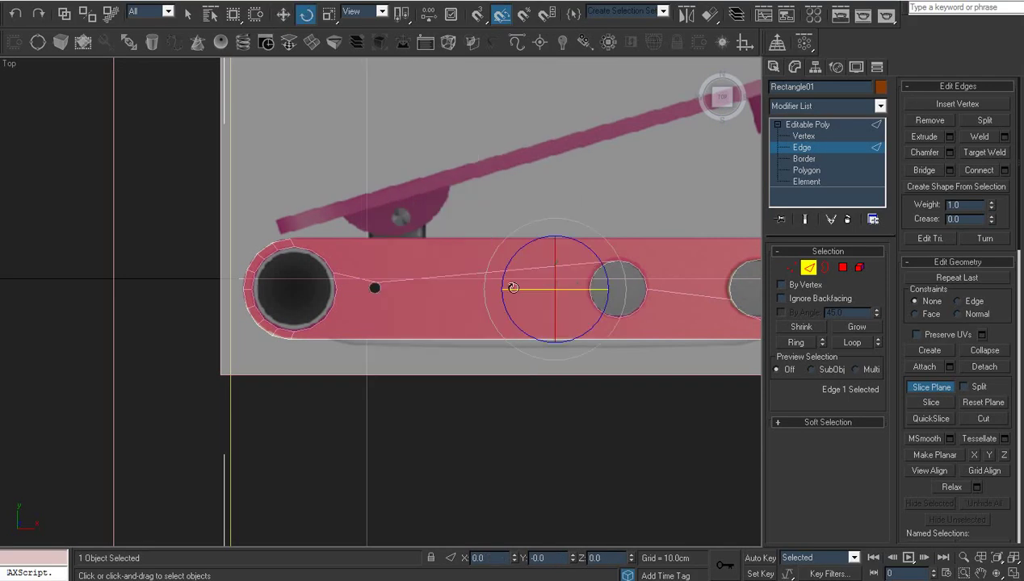
pyautogui.moveTo(589, 294); pyautogui.dragTo(525, 293)
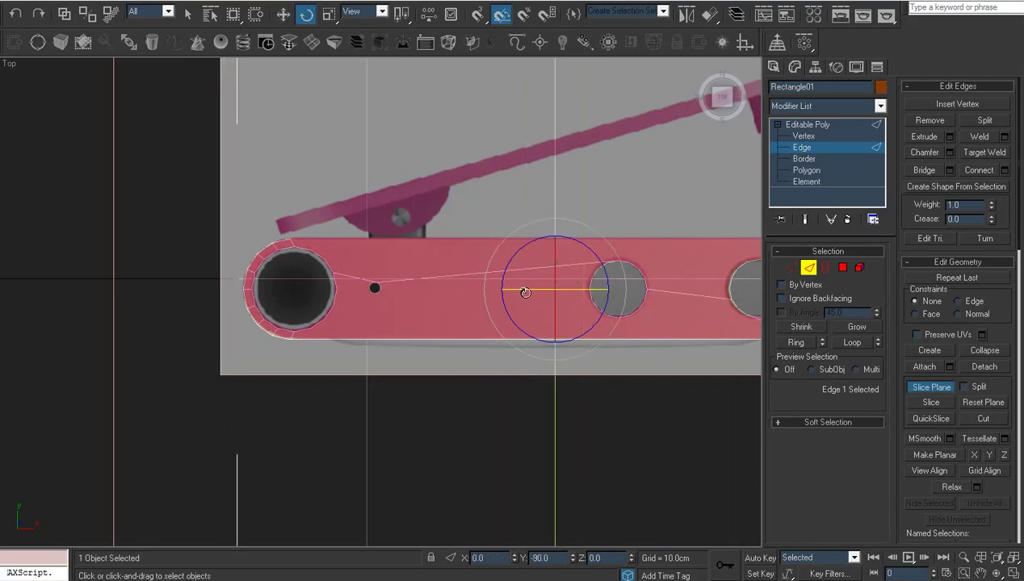
pyautogui.rightClick(526, 296)
pyautogui.click(539, 305)
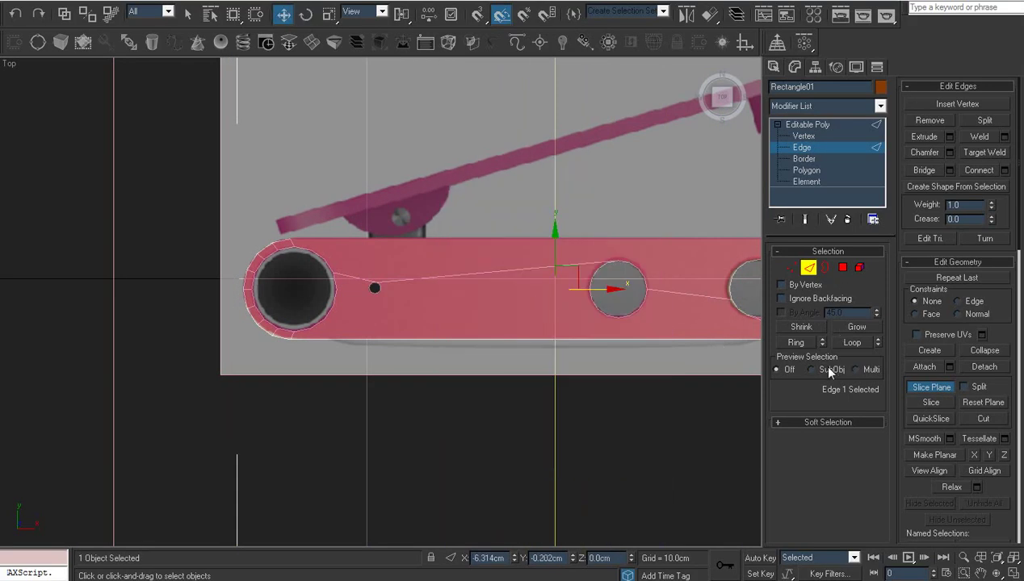
# Step: Slice the plate, move the plane left near the small hole, and slice again
pyautogui.click(931, 403)
pyautogui.moveTo(599, 292); pyautogui.dragTo(725, 292)
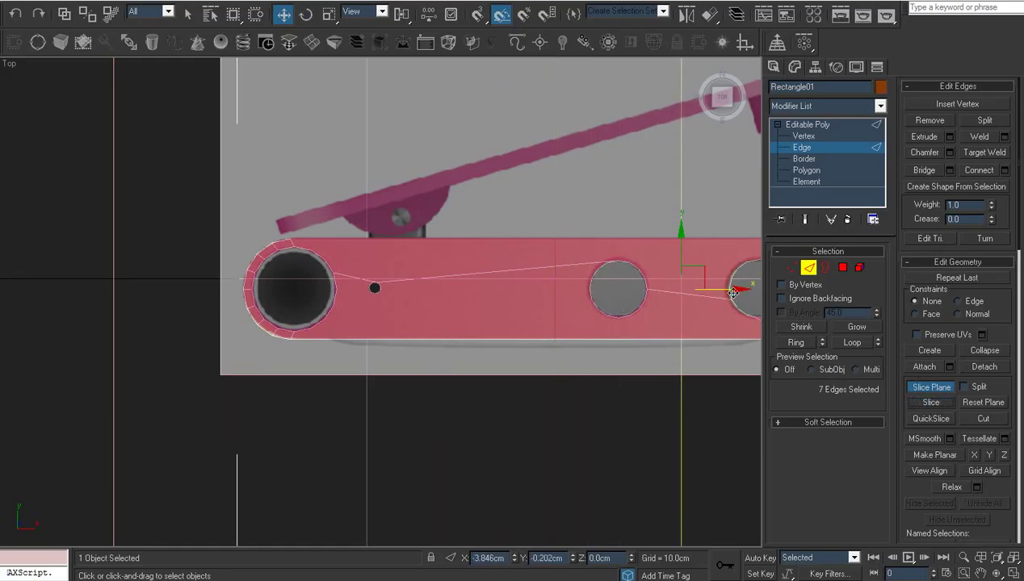
pyautogui.moveTo(732, 292); pyautogui.dragTo(403, 281)
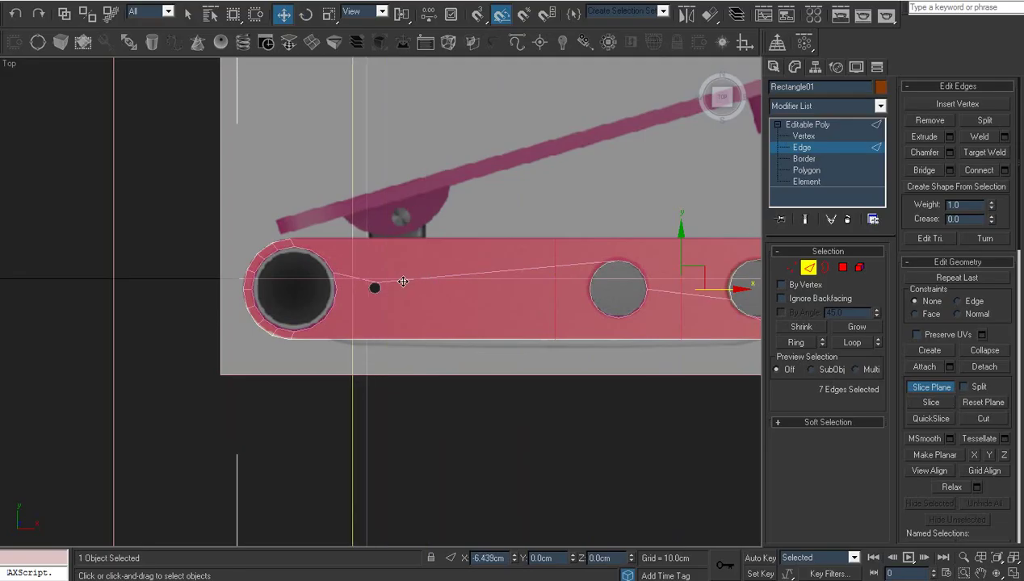
pyautogui.click(931, 402)
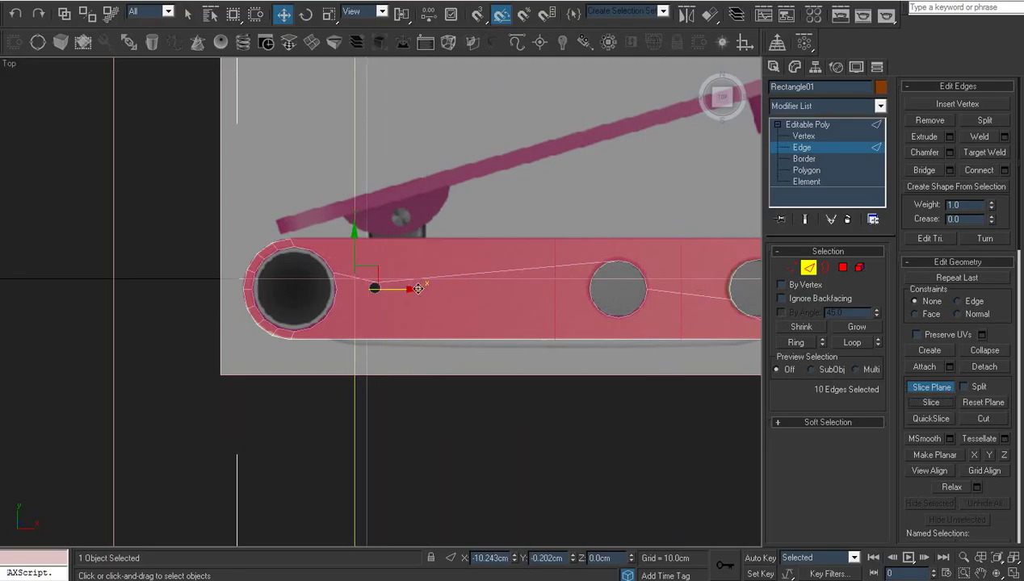
pyautogui.moveTo(402, 288); pyautogui.dragTo(451, 294)
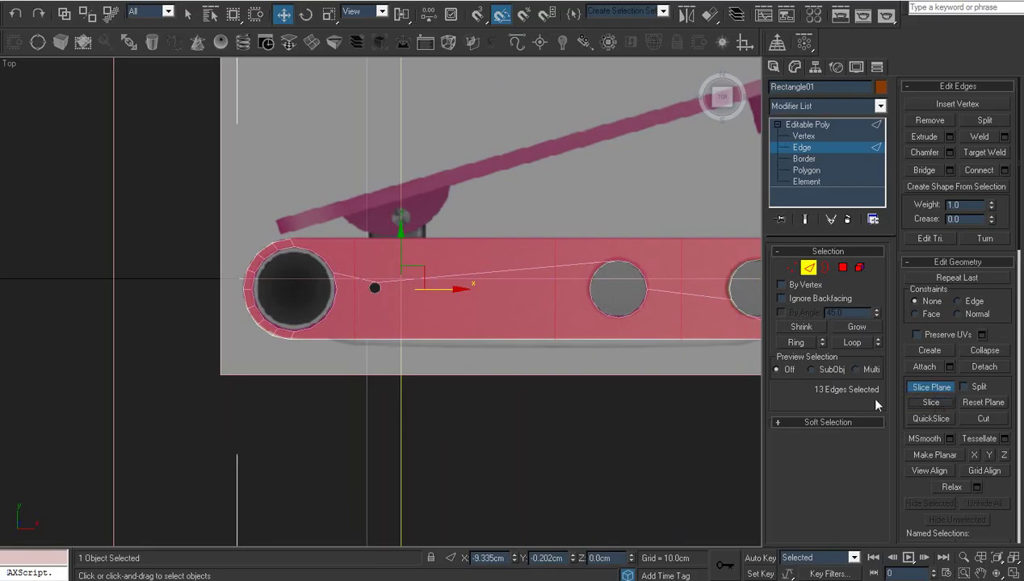
# Step: Return to the Editable Poly top level, zoom onto the left holes, and enter Vertex level with nothing selected
pyautogui.press('z')
pyautogui.click(809, 123)
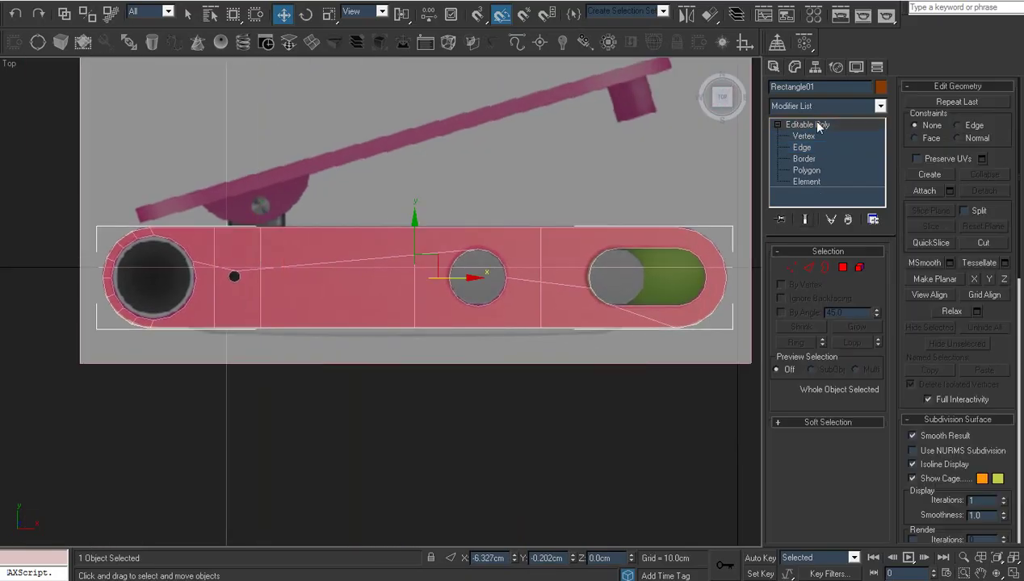
pyautogui.scroll(3, 485, 327)
pyautogui.scroll(2, 485, 327)
pyautogui.moveTo(485, 328); pyautogui.dragTo(504, 306, button='middle')
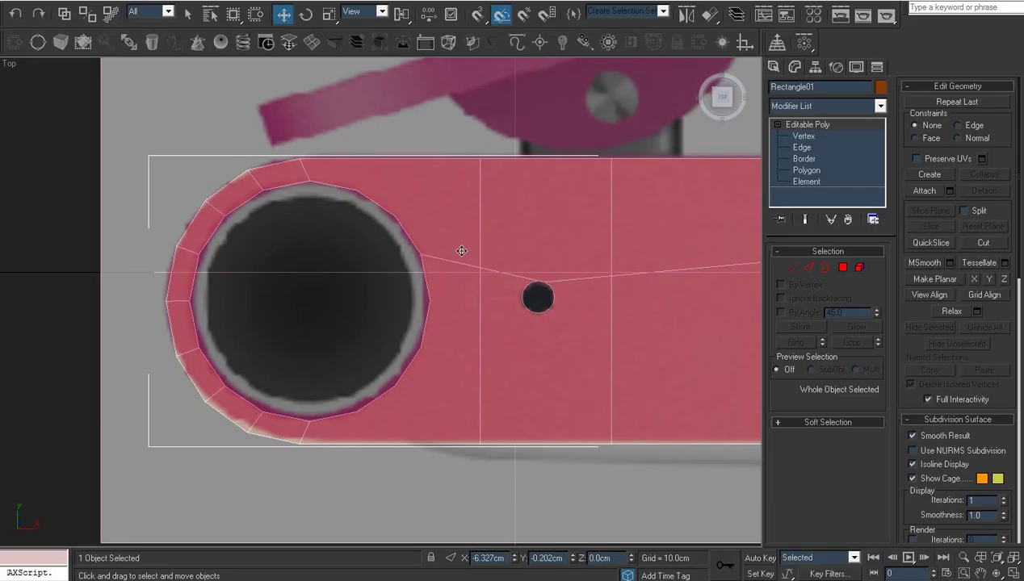
pyautogui.scroll(2, 462, 274)
pyautogui.scroll(2, 372, 321)
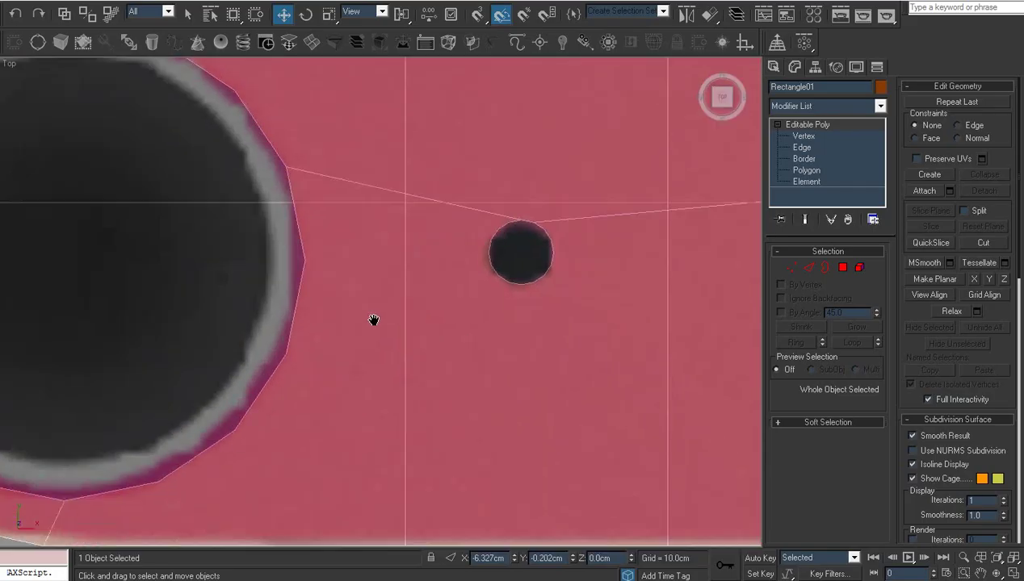
pyautogui.press('1')
pyautogui.scroll(2, 453, 280)
pyautogui.moveTo(453, 281); pyautogui.dragTo(485, 302, button='middle')
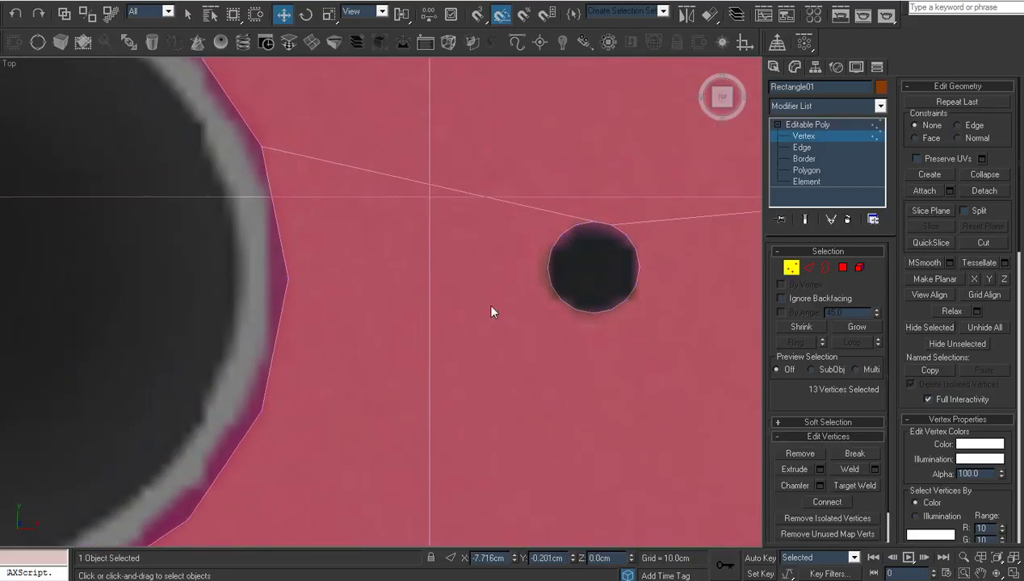
pyautogui.click(544, 272)
# Step: With Cut and vertex snapping on, cut an edge from a large-hole rim vertex to the small hole
pyautogui.hotkey('alt', 'c')
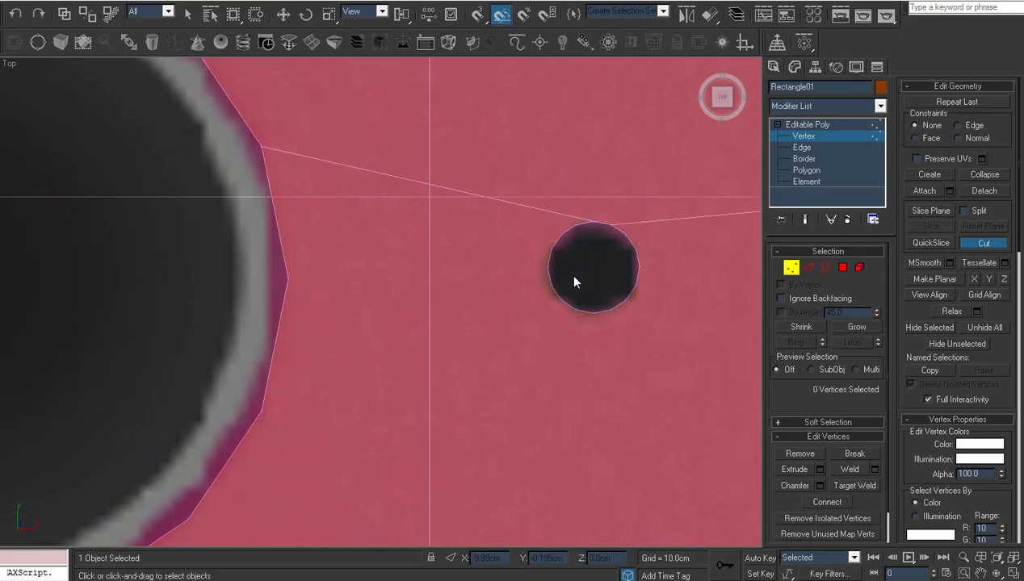
pyautogui.press('s')
pyautogui.click(548, 267)
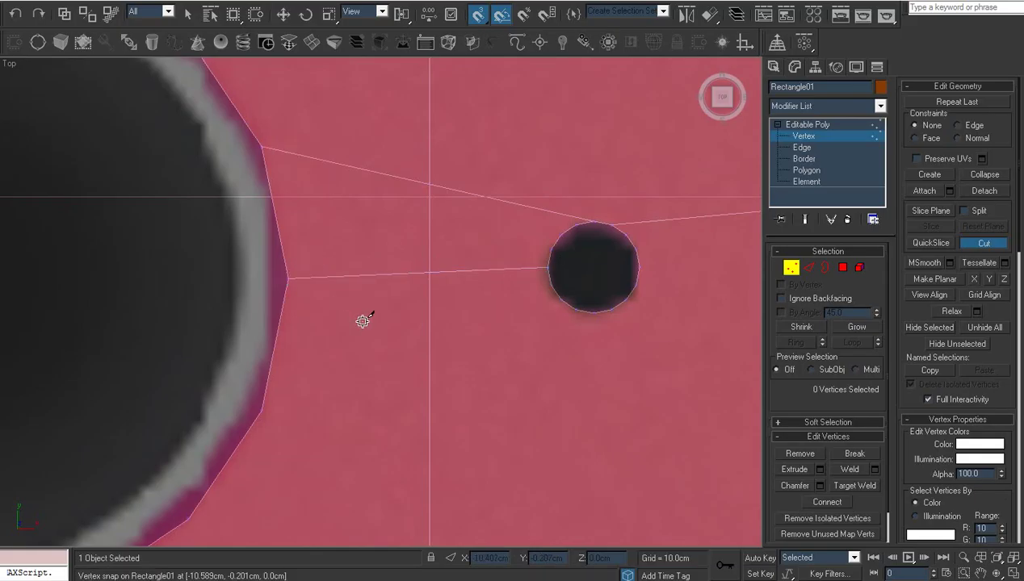
pyautogui.scroll(-5, 362, 322)
pyautogui.rightClick(355, 281)
# Step: Review the new edge between both left holes and leave Vertex level for the whole object
pyautogui.scroll(2, 361, 228)
pyautogui.moveTo(361, 228); pyautogui.dragTo(427, 288, button='middle')
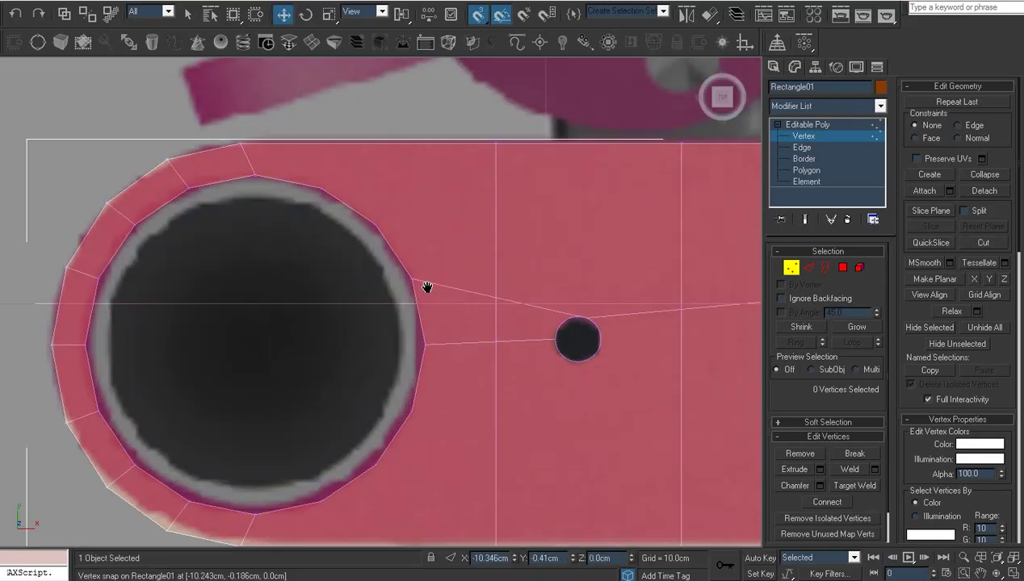
pyautogui.scroll(2, 440, 308)
pyautogui.scroll(-2, 438, 306)
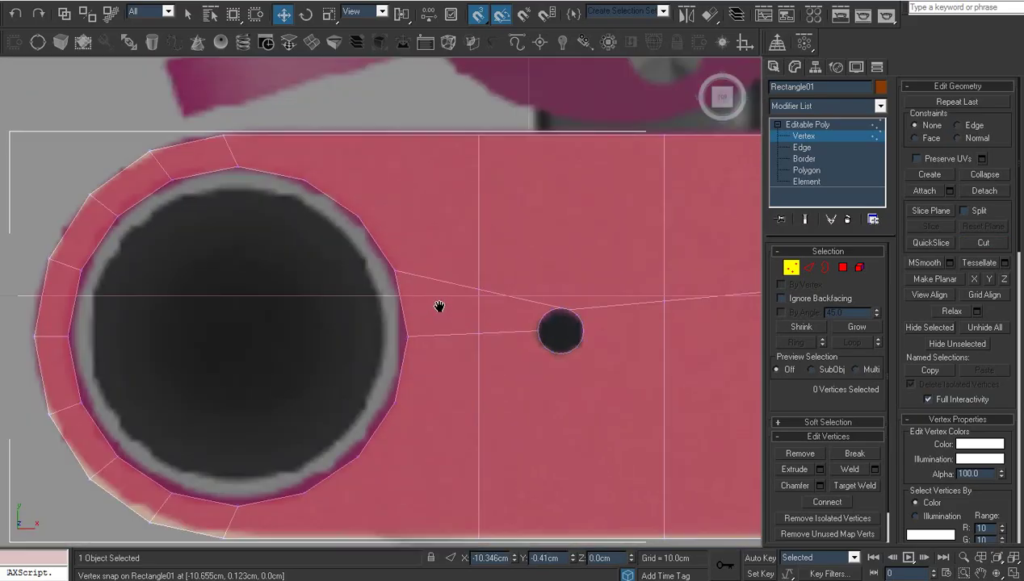
pyautogui.scroll(-1, 444, 316)
pyautogui.scroll(1, 449, 327)
pyautogui.scroll(3, 450, 327)
pyautogui.scroll(3, 454, 329)
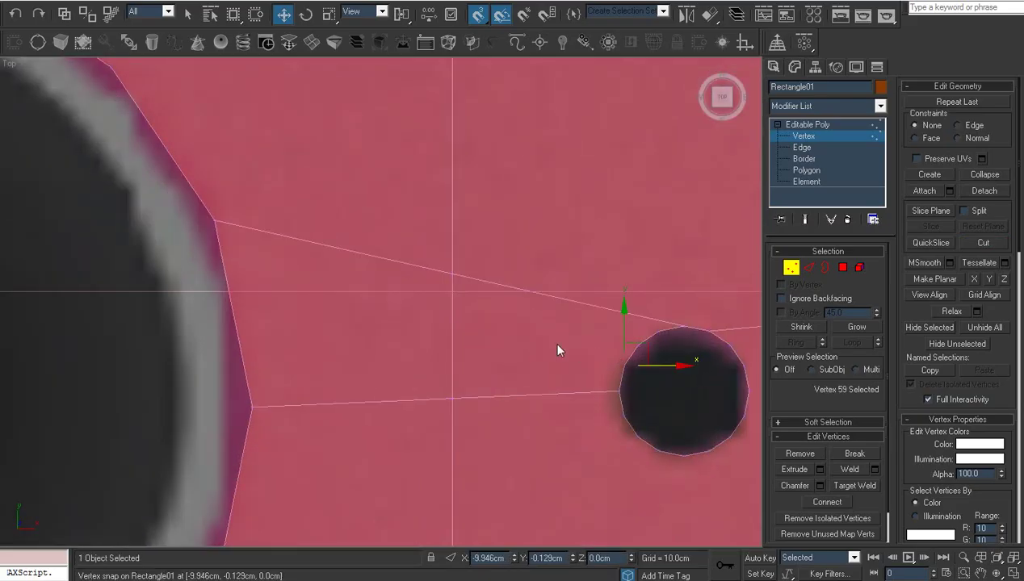
pyautogui.scroll(-3, 552, 341)
pyautogui.scroll(-4, 551, 340)
pyautogui.moveTo(518, 331); pyautogui.dragTo(588, 313, button='middle')
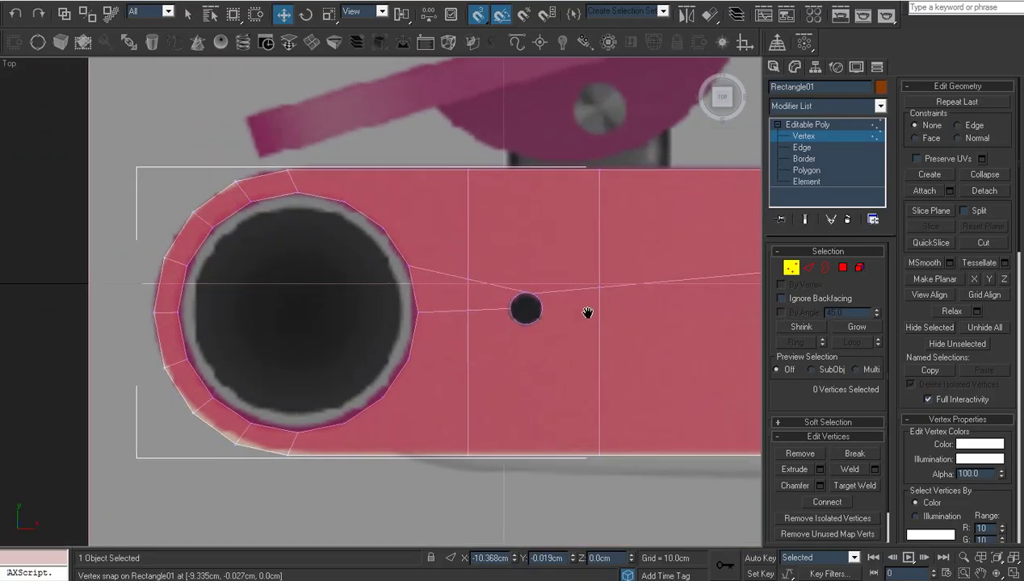
pyautogui.scroll(3, 482, 323)
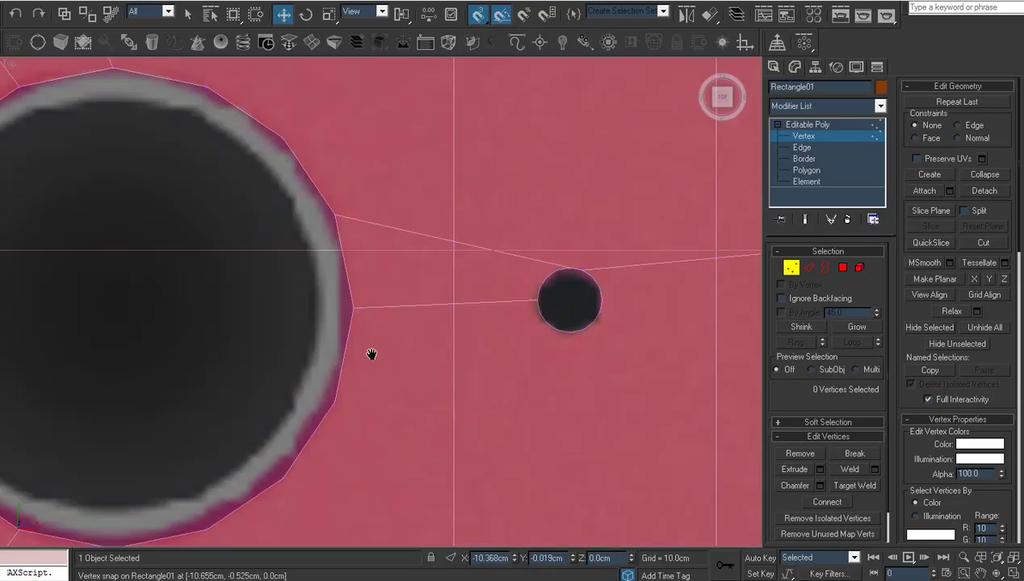
pyautogui.scroll(-3, 448, 365)
pyautogui.scroll(3, 397, 349)
pyautogui.scroll(1, 413, 349)
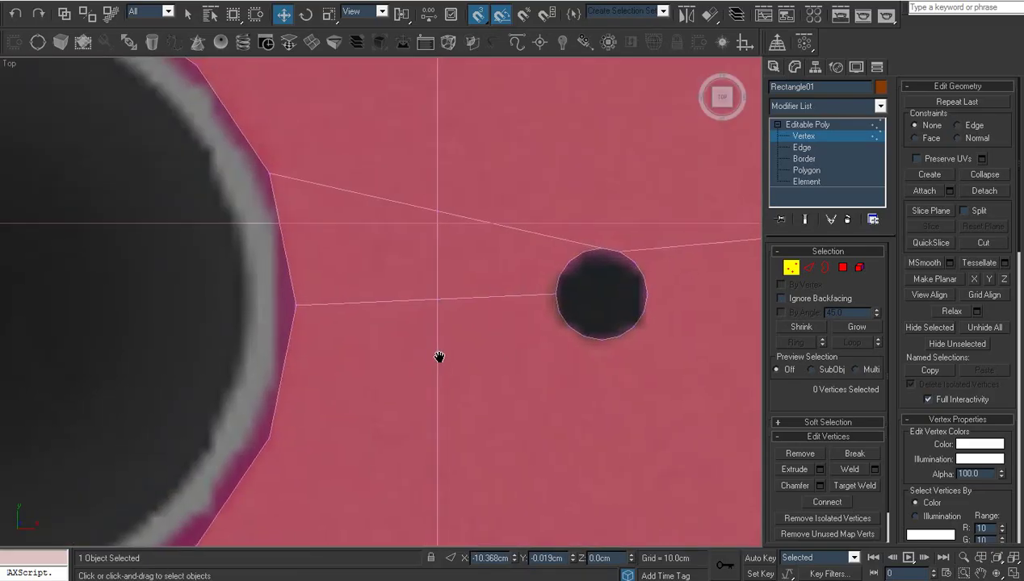
pyautogui.scroll(-1, 438, 356)
pyautogui.press('1')
pyautogui.scroll(2, 444, 355)
pyautogui.scroll(2, 457, 347)
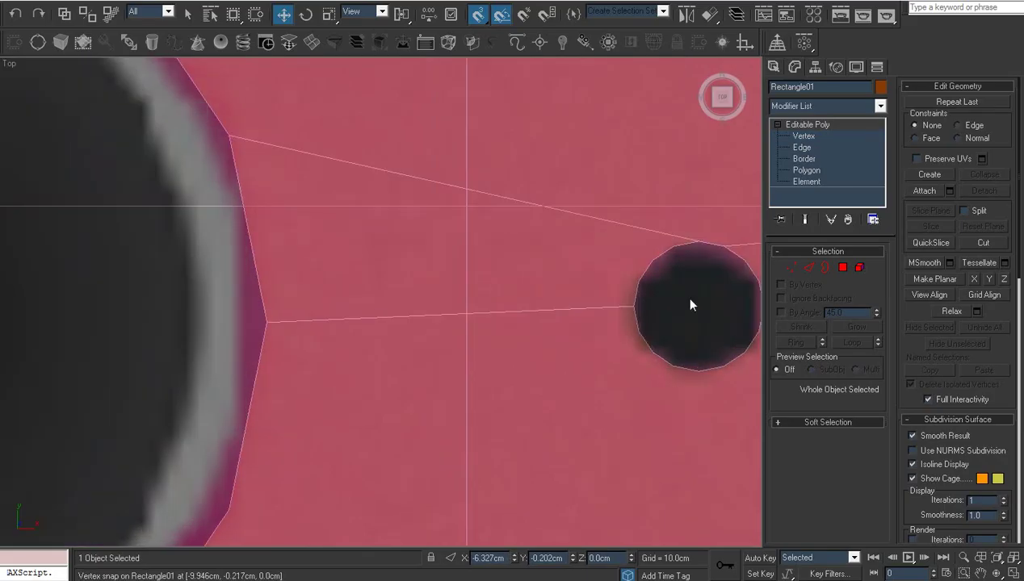
pyautogui.moveTo(582, 340); pyautogui.dragTo(528, 334, button='middle')
pyautogui.scroll(1, 529, 334)
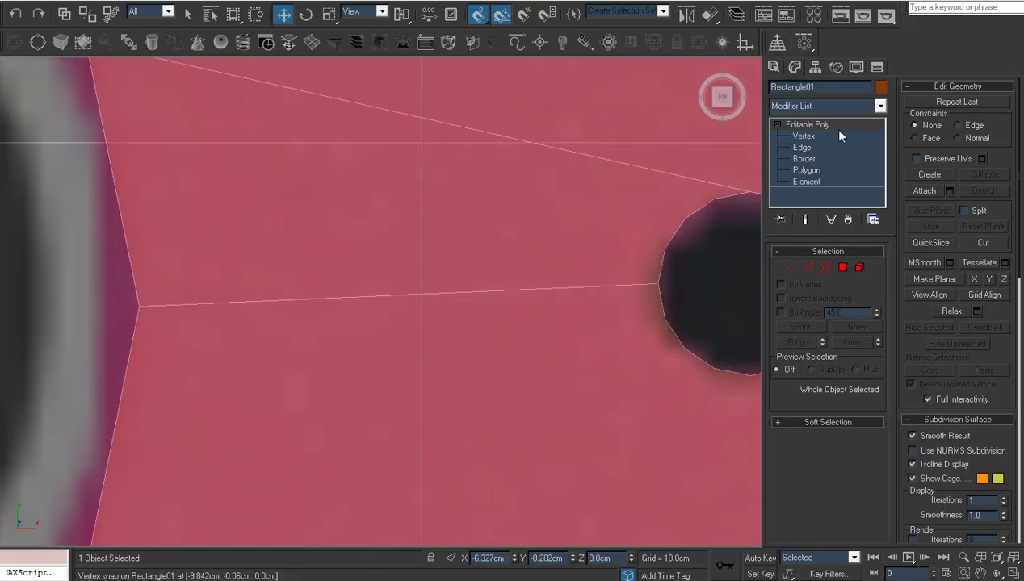
# Step: Turn snapping off and nudge the vertex where the cut edges meet slightly upward
pyautogui.press('s')
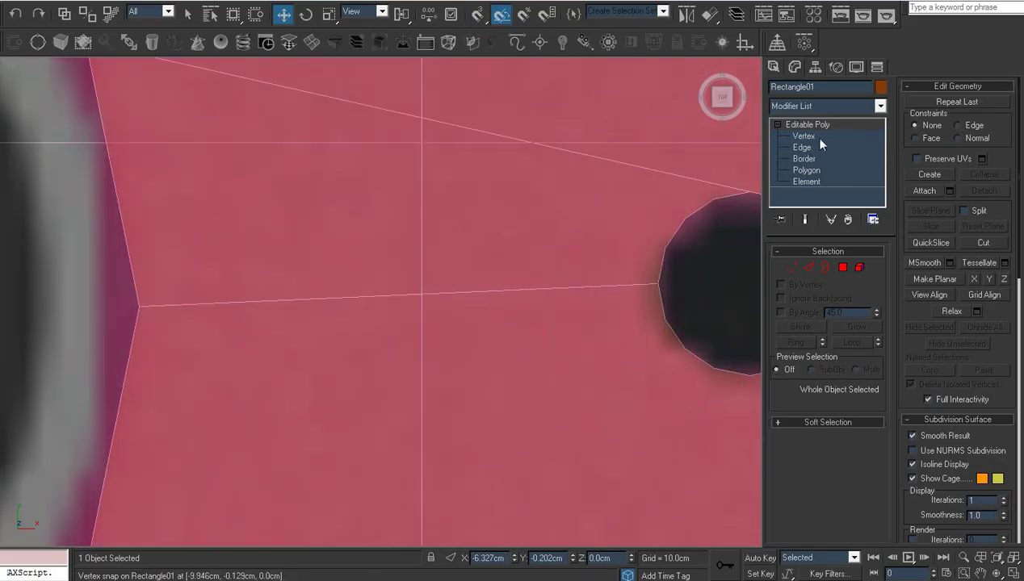
pyautogui.click(820, 139)
pyautogui.click(421, 292)
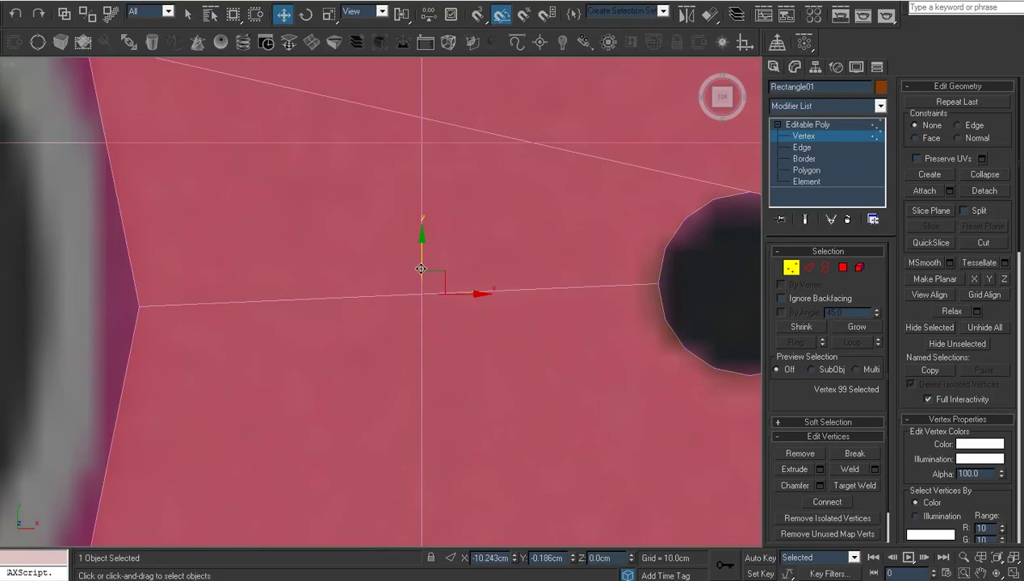
pyautogui.moveTo(420, 268); pyautogui.dragTo(428, 244)
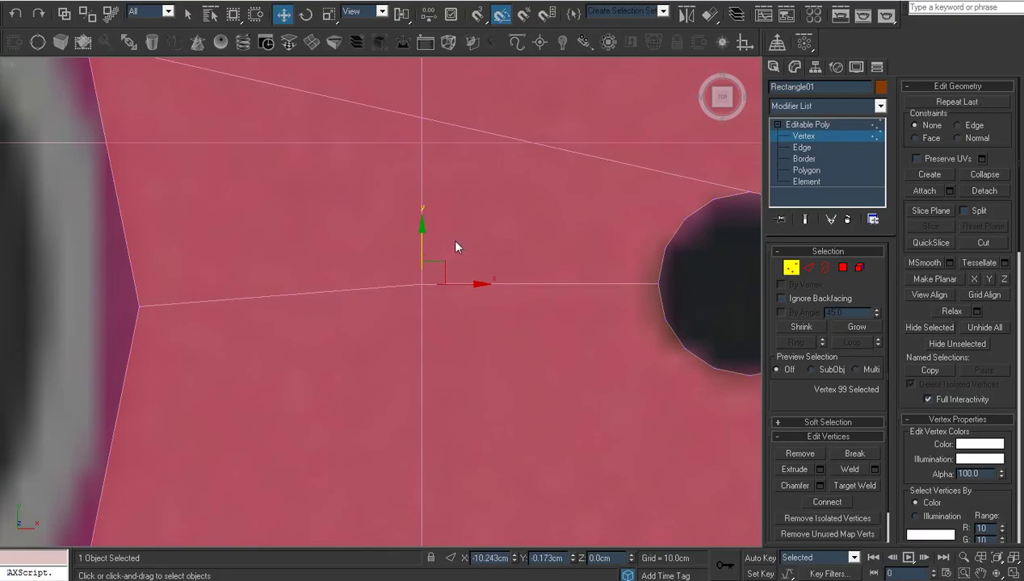
pyautogui.click(457, 245)
# Step: Raise the vertex on the upper slanted edge so the left edge lies horizontal
pyautogui.moveTo(460, 243); pyautogui.dragTo(413, 310, button='middle')
pyautogui.click(363, 216)
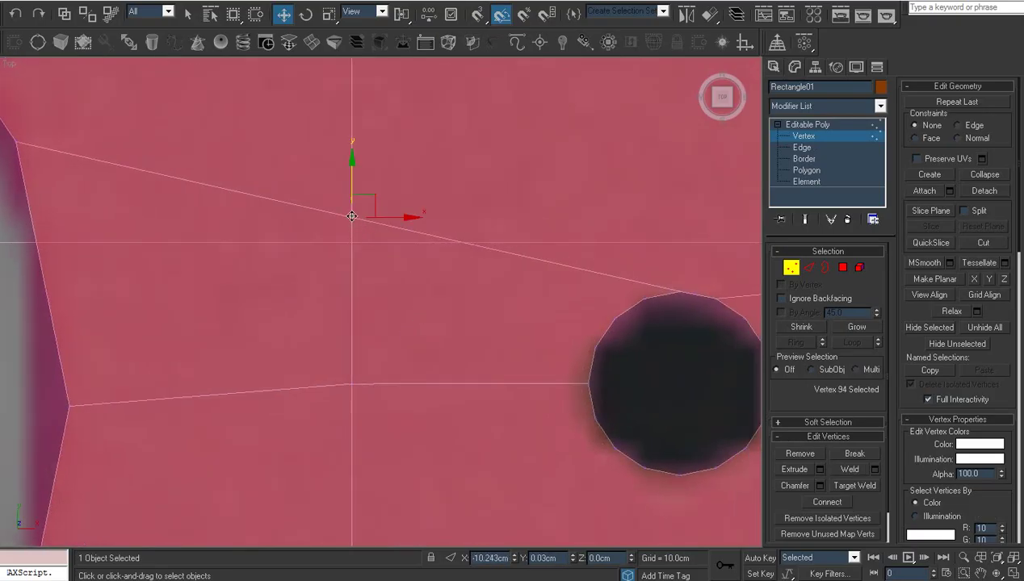
pyautogui.moveTo(416, 194); pyautogui.dragTo(457, 266, button='middle')
pyautogui.moveTo(391, 246); pyautogui.dragTo(423, 173)
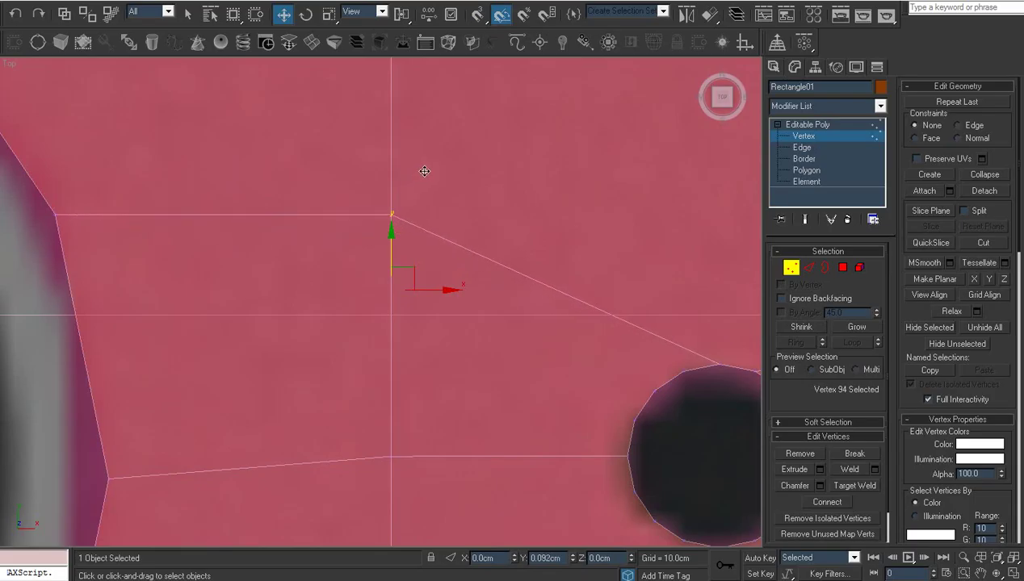
pyautogui.click(423, 173)
# Step: Slightly adjust the height of the vertex where the lower cut edges meet
pyautogui.scroll(-2, 538, 355)
pyautogui.moveTo(538, 355)
pyautogui.mouseDown(button='middle')
pyautogui.moveTo(508, 252)
pyautogui.moveTo(525, 259)
pyautogui.mouseUp(button='middle')
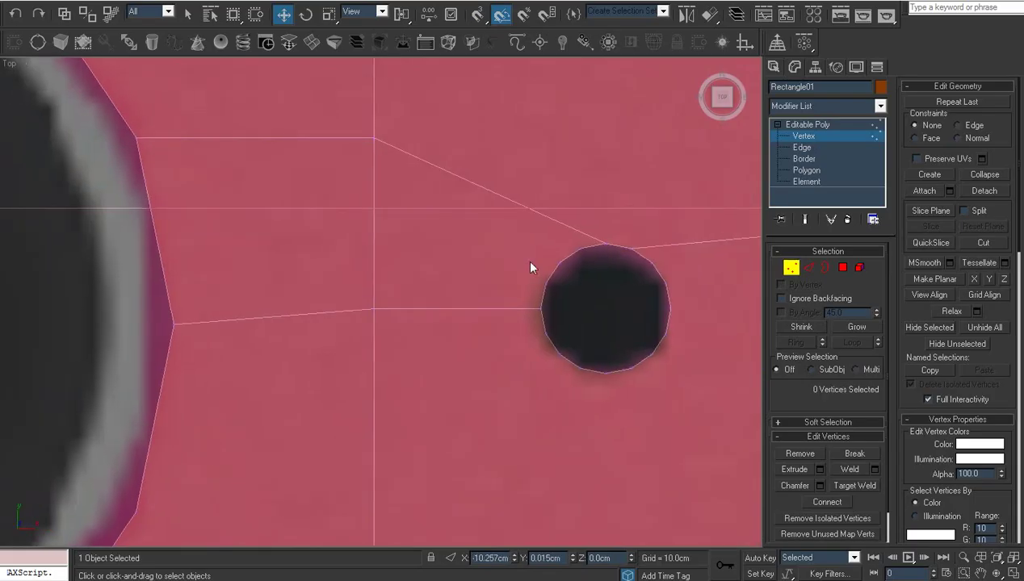
pyautogui.scroll(2, 443, 335)
pyautogui.scroll(-2, 469, 297)
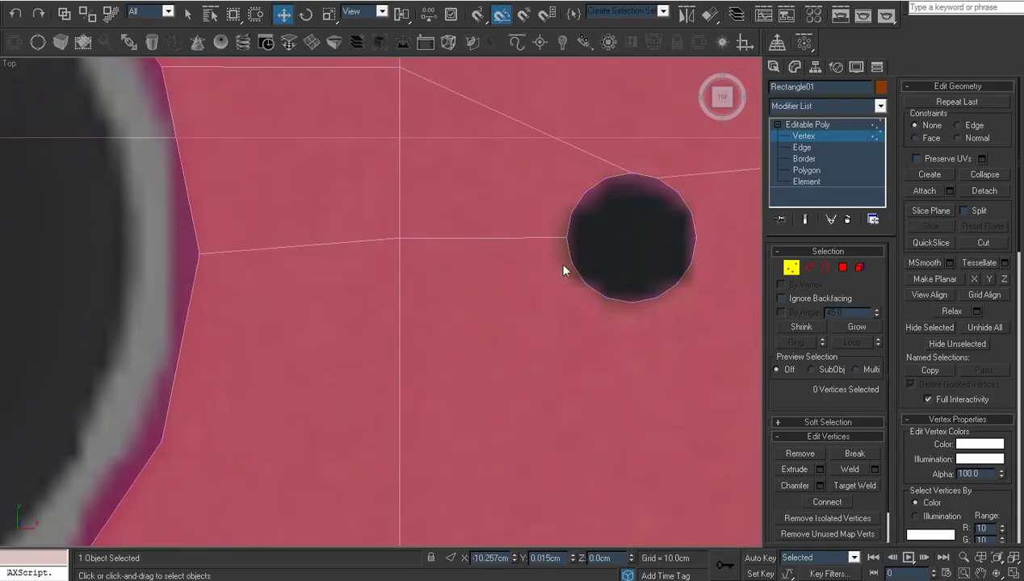
pyautogui.scroll(-1, 491, 333)
pyautogui.scroll(1, 280, 432)
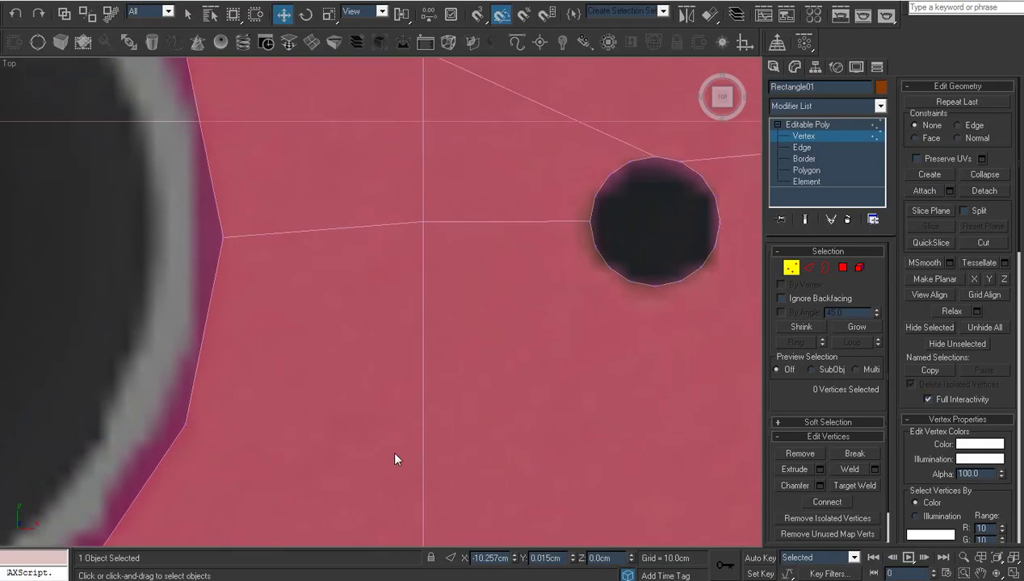
pyautogui.moveTo(395, 458); pyautogui.dragTo(416, 423, button='middle')
pyautogui.click(423, 300)
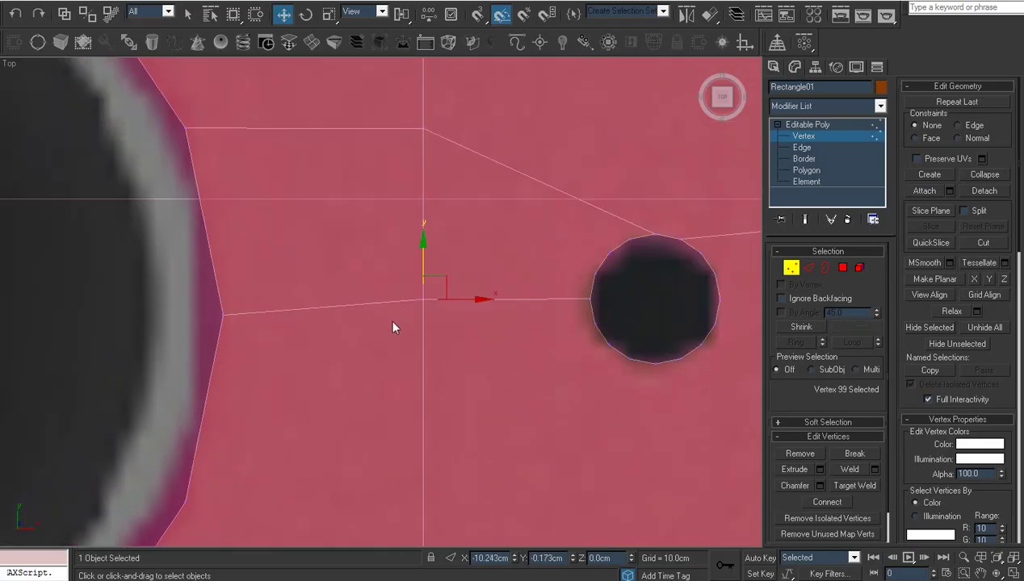
pyautogui.moveTo(424, 266); pyautogui.dragTo(429, 279)
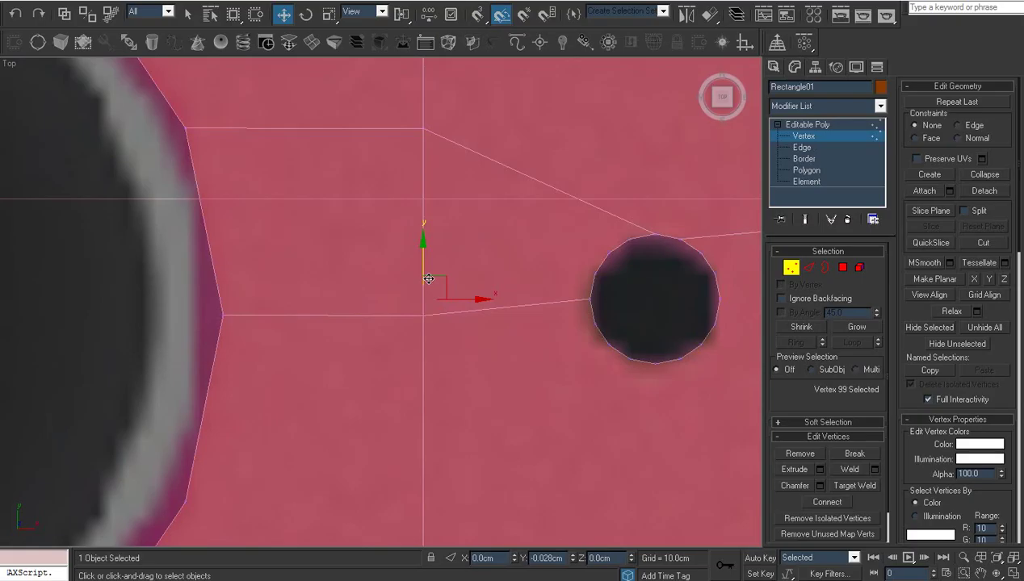
pyautogui.click(468, 289)
pyautogui.moveTo(469, 289); pyautogui.dragTo(400, 347, button='middle')
pyautogui.scroll(1, 408, 355)
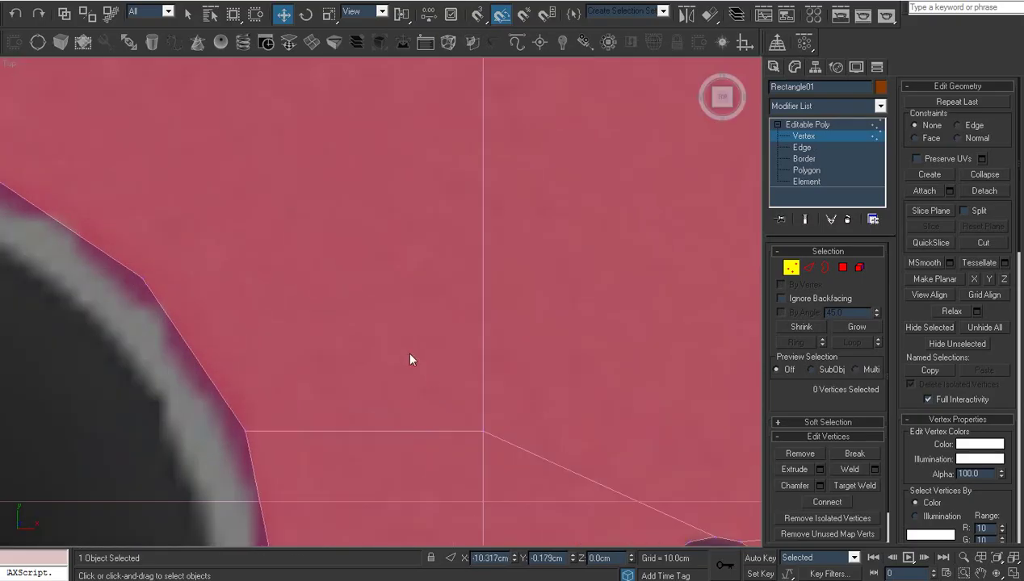
# Step: With vertex snapping on, cut an edge from the large hole's rim to the vertical edge
pyautogui.hotkey('alt', 'c')
pyautogui.press('s')
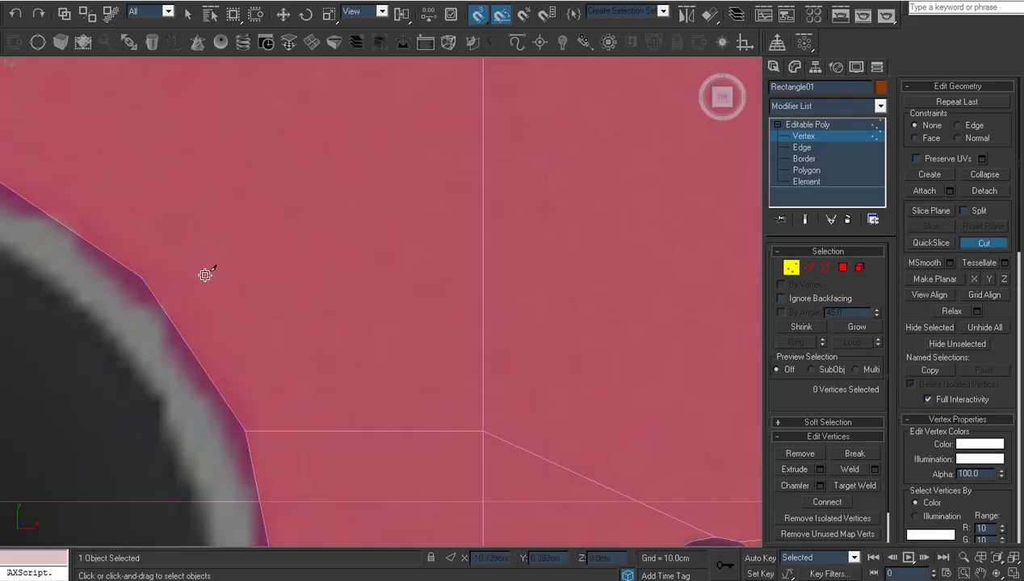
pyautogui.click(141, 278)
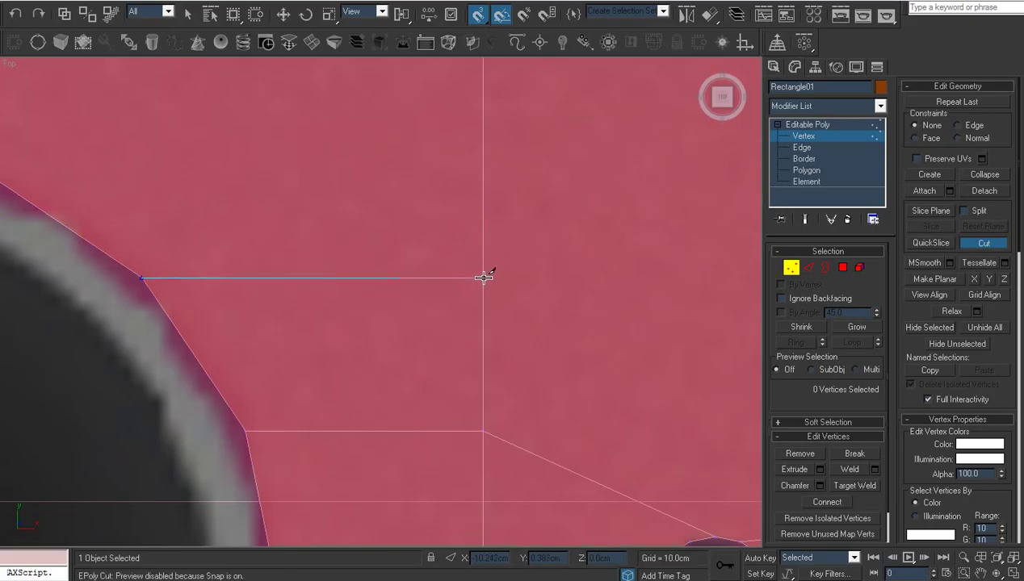
pyautogui.click(483, 278)
pyautogui.rightClick(511, 308)
# Step: Cut a second edge from the rim up to the vertex on the plate's top border
pyautogui.scroll(-3, 511, 307)
pyautogui.moveTo(533, 338); pyautogui.dragTo(440, 300, button='middle')
pyautogui.hotkey('alt', 'c')
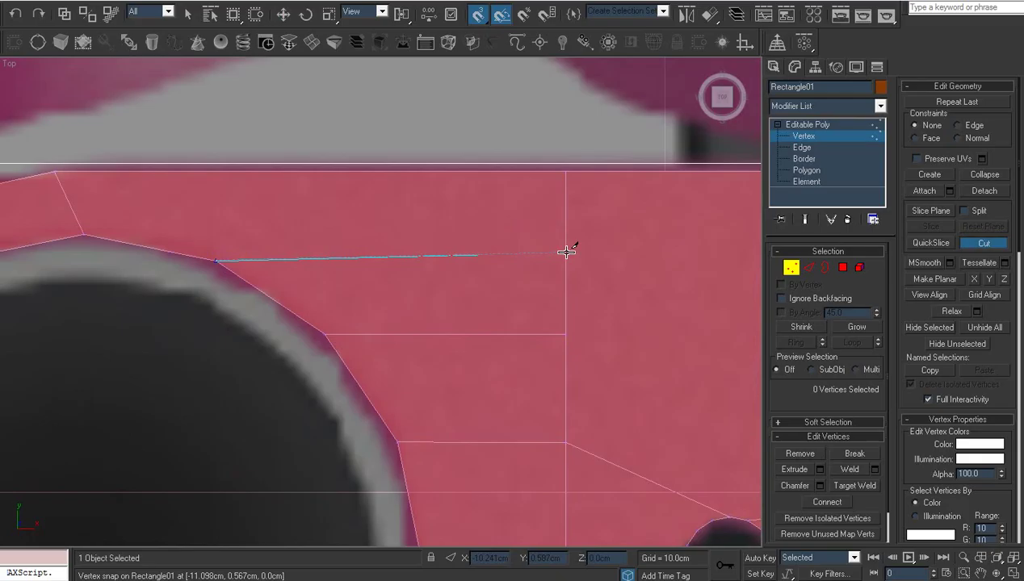
pyautogui.click(563, 174)
pyautogui.rightClick(565, 198)
# Step: Select the large hole's lower-rim vertex and the bottom-border vertex, then clear the selection
pyautogui.scroll(-4, 565, 200)
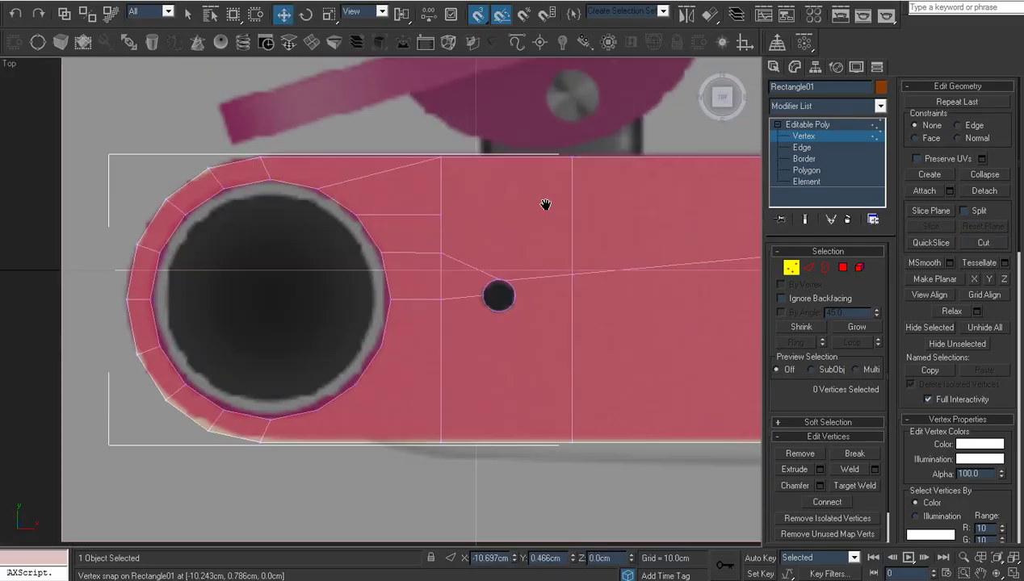
pyautogui.scroll(-1, 524, 242)
pyautogui.scroll(1, 519, 284)
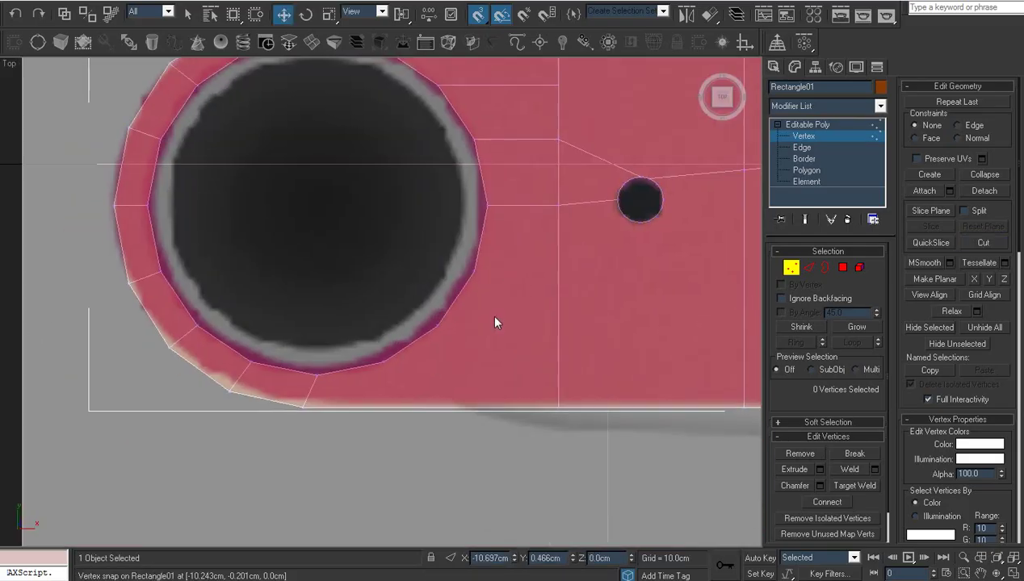
pyautogui.moveTo(495, 320)
pyautogui.mouseDown(button='middle')
pyautogui.moveTo(397, 396)
pyautogui.moveTo(394, 413)
pyautogui.moveTo(399, 397)
pyautogui.mouseUp(button='middle')
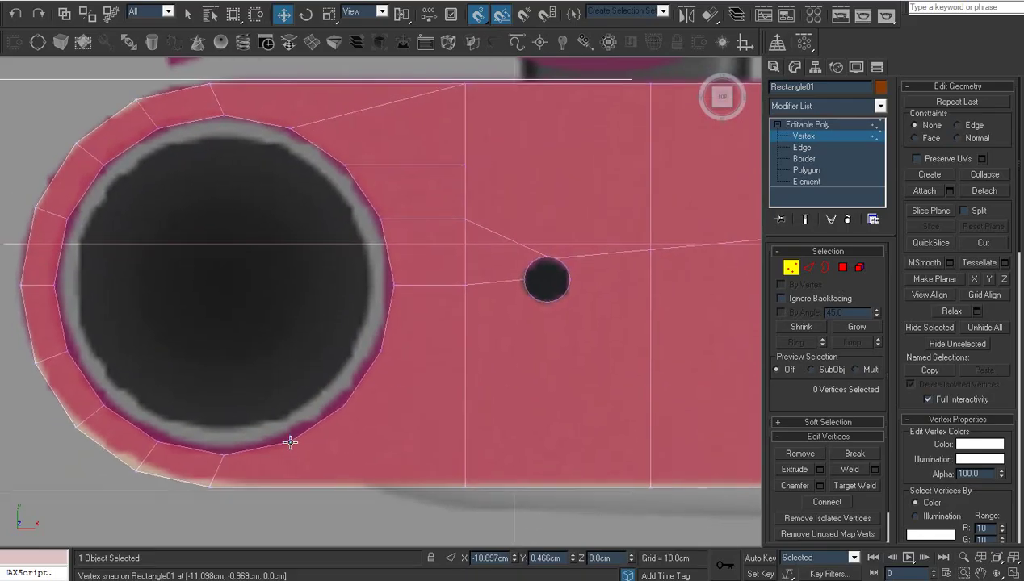
pyautogui.click(291, 441)
pyautogui.keyDown('ctrl'); pyautogui.click(464, 486); pyautogui.keyUp('ctrl')
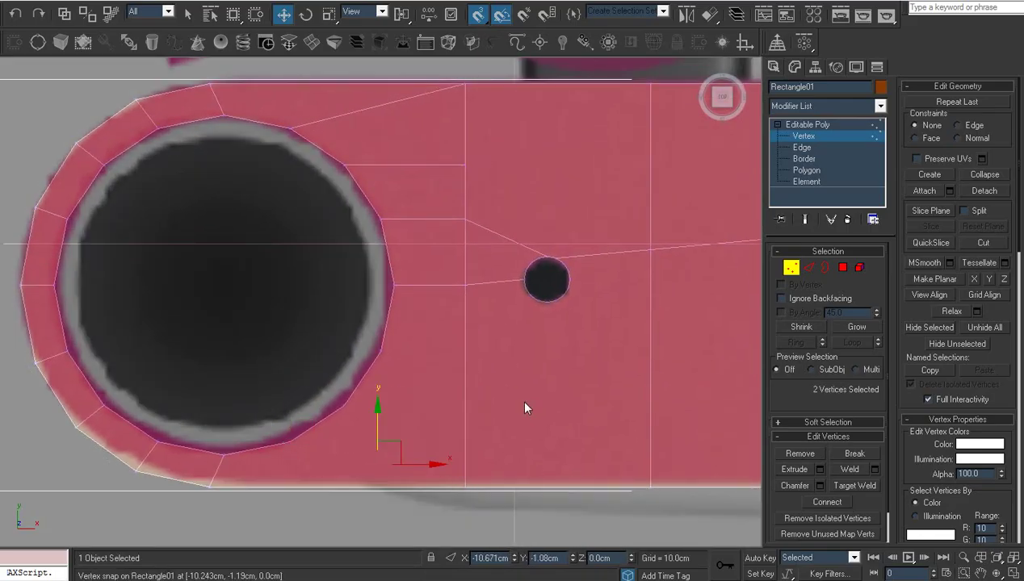
pyautogui.click(525, 406)
# Step: Connect the small hole's upper-left rim vertex to the corner vertex above-left of it
pyautogui.scroll(2, 521, 379)
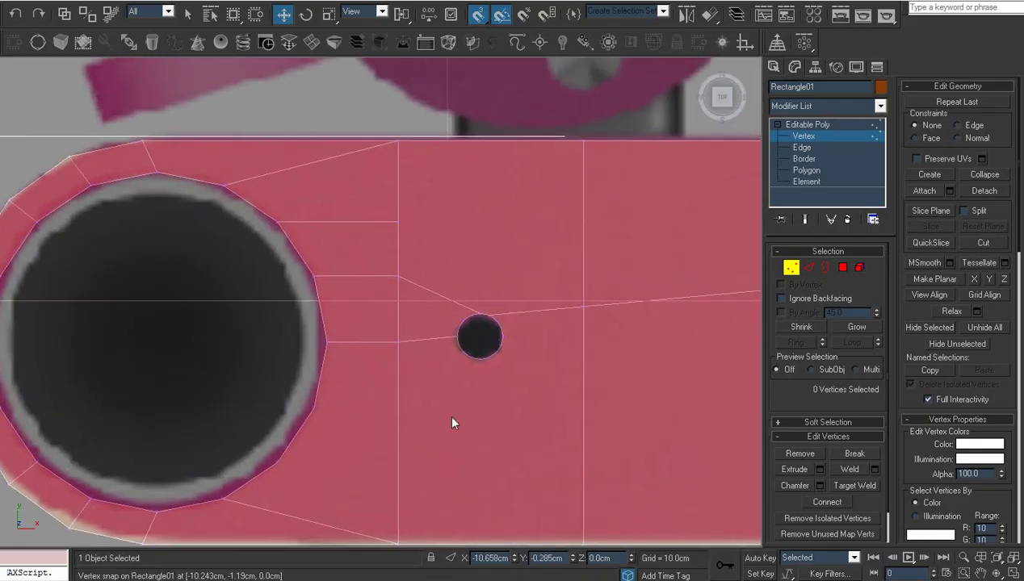
pyautogui.scroll(2, 452, 415)
pyautogui.scroll(1, 456, 371)
pyautogui.scroll(2, 421, 372)
pyautogui.scroll(2, 544, 371)
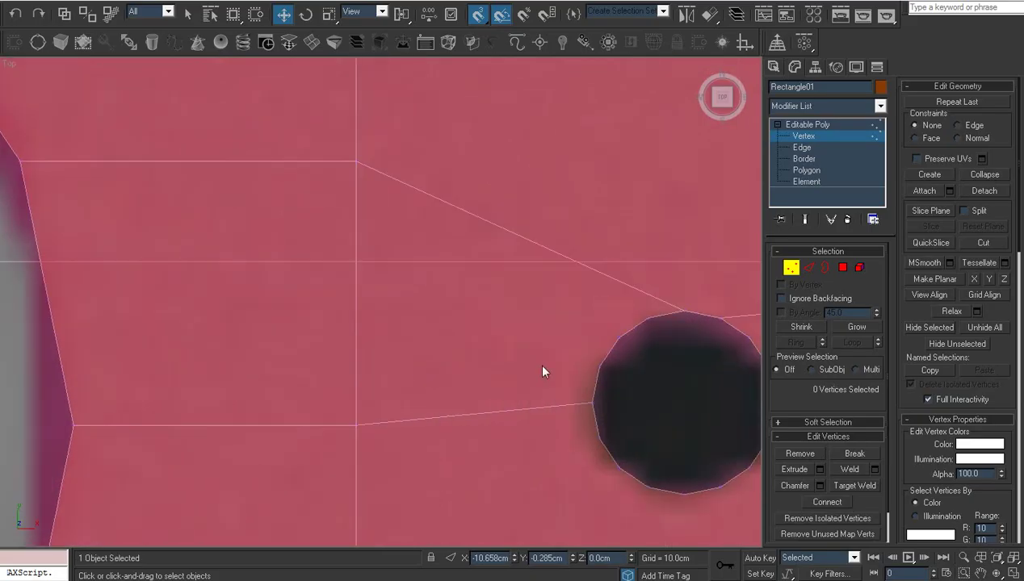
pyautogui.click(598, 366)
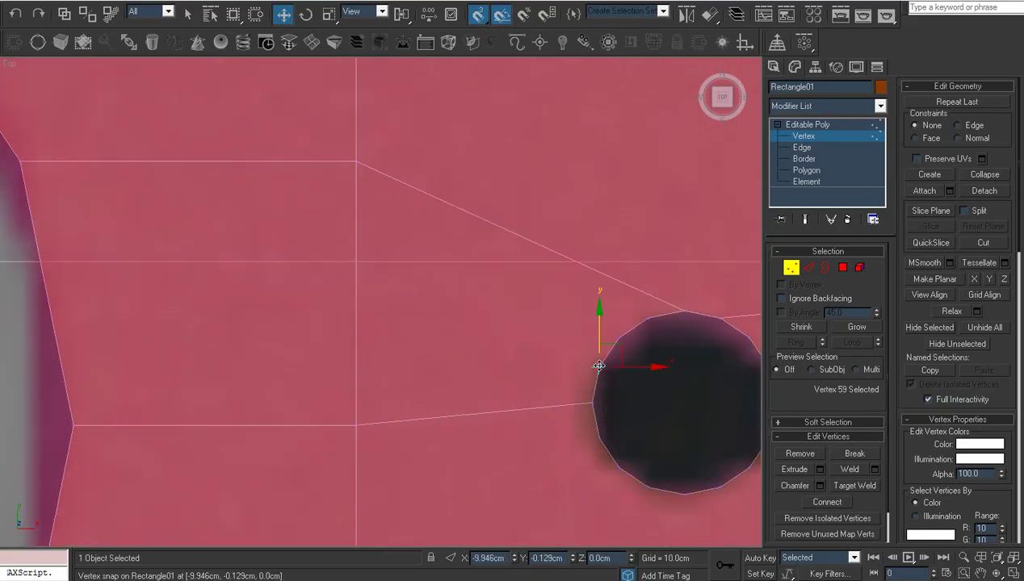
pyautogui.keyDown('ctrl'); pyautogui.click(356, 162); pyautogui.keyUp('ctrl')
pyautogui.hotkey('ctrl', 'shift', 'e')
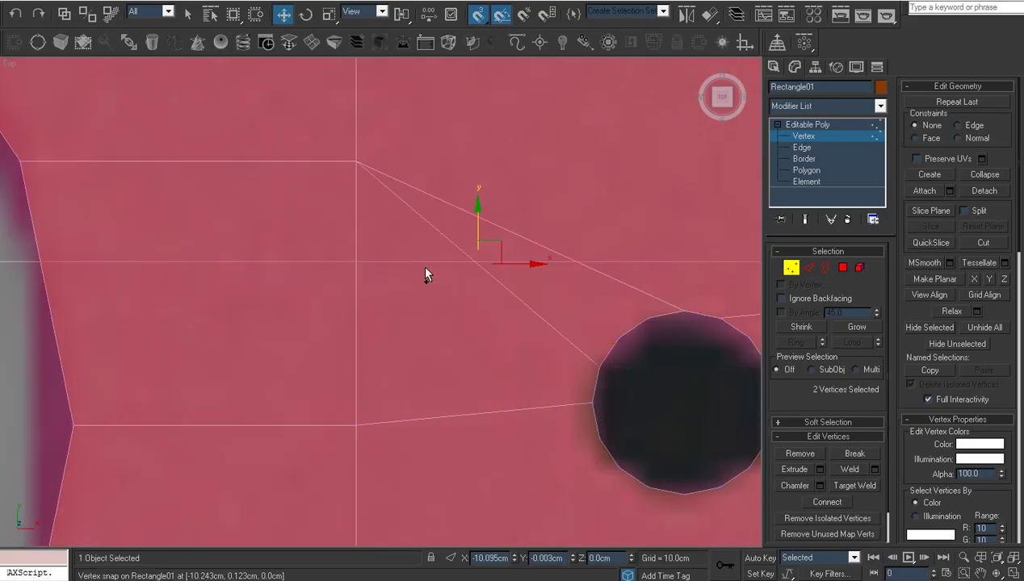
pyautogui.click(425, 269)
pyautogui.moveTo(424, 268); pyautogui.dragTo(476, 313, button='middle')
# Step: Select the vertex at the top of the small hole, then clear the selection
pyautogui.scroll(-3, 475, 336)
pyautogui.scroll(2, 475, 335)
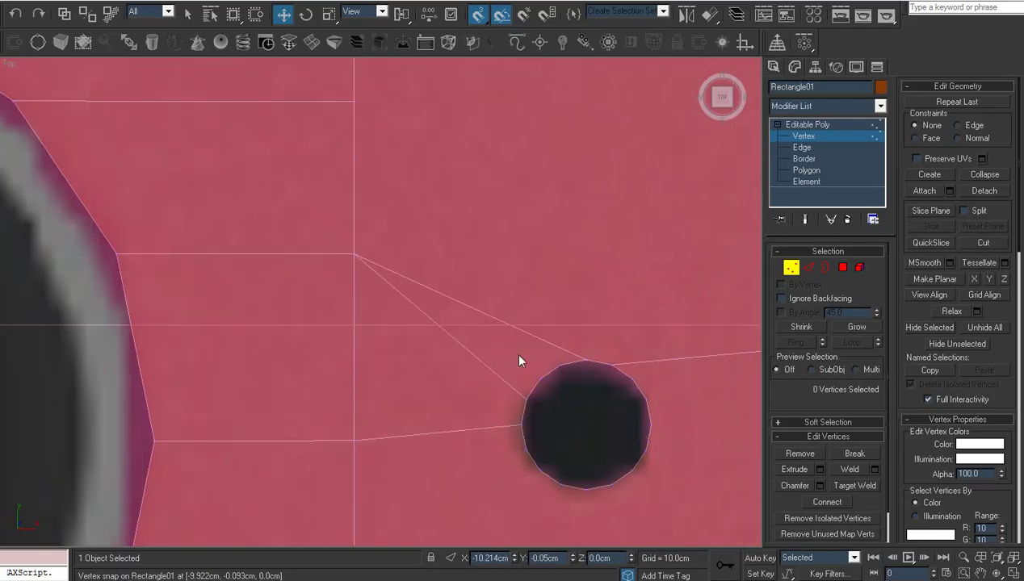
pyautogui.click(584, 360)
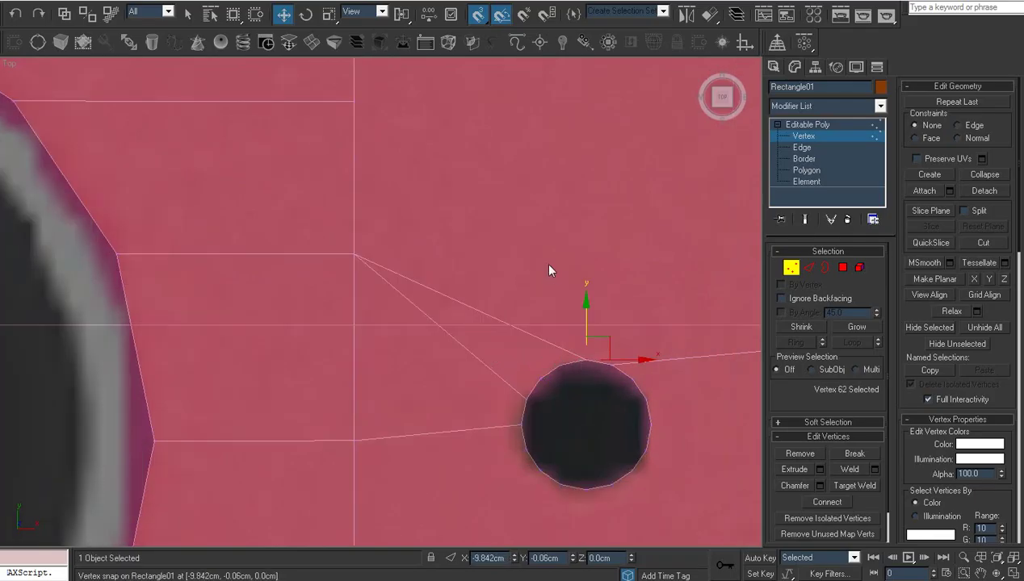
pyautogui.scroll(-2, 552, 339)
pyautogui.scroll(-1, 555, 343)
pyautogui.moveTo(555, 342); pyautogui.dragTo(547, 306, button='middle')
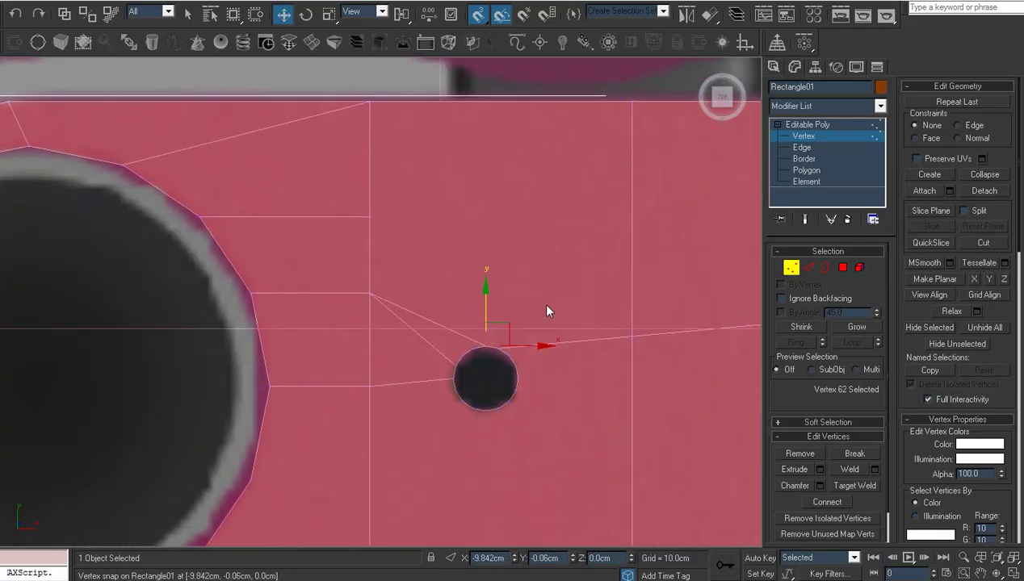
pyautogui.scroll(1, 546, 311)
pyautogui.click(484, 393)
# Step: Centre the view on the small hole and select a nearby edge at Edge level
pyautogui.scroll(2, 460, 379)
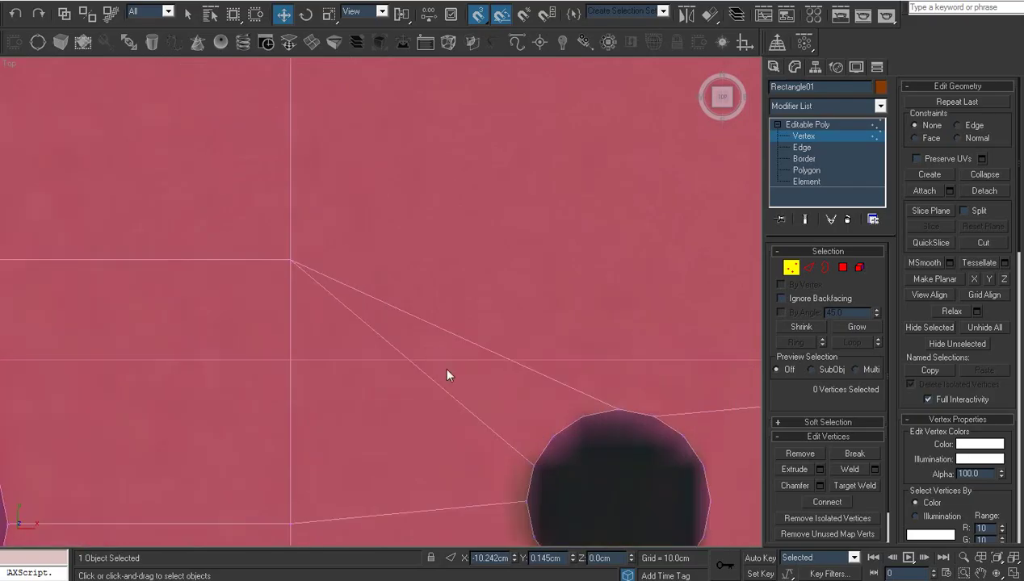
pyautogui.moveTo(448, 372)
pyautogui.mouseDown(button='middle')
pyautogui.moveTo(437, 388)
pyautogui.moveTo(431, 332)
pyautogui.mouseUp(button='middle')
pyautogui.scroll(-1, 432, 332)
pyautogui.scroll(-1, 466, 333)
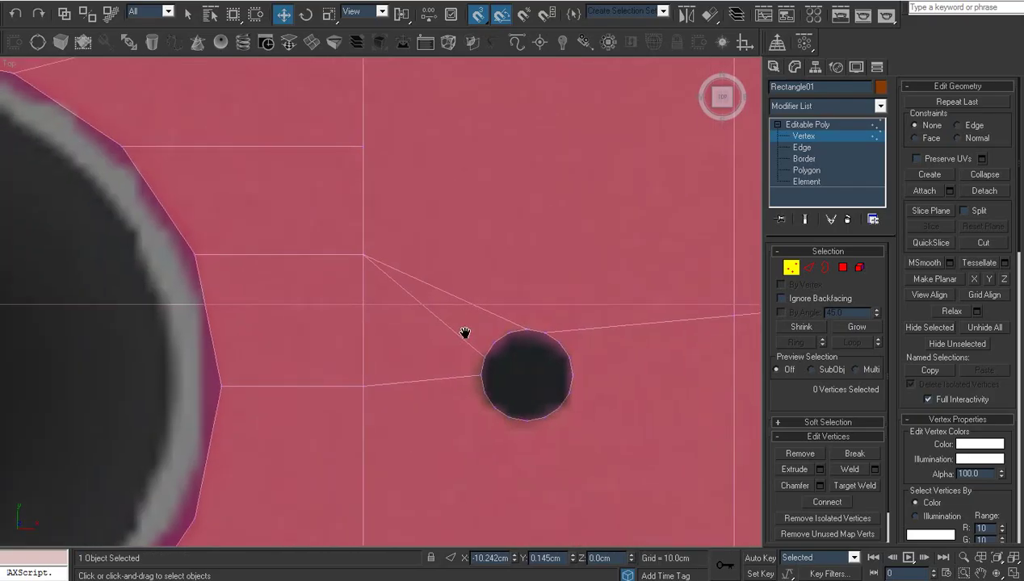
pyautogui.press('2')
pyautogui.click(460, 300)
# Step: Return to Vertex level and check the vertex where the vertical line meets an edge
pyautogui.moveTo(482, 234); pyautogui.dragTo(487, 297, button='middle')
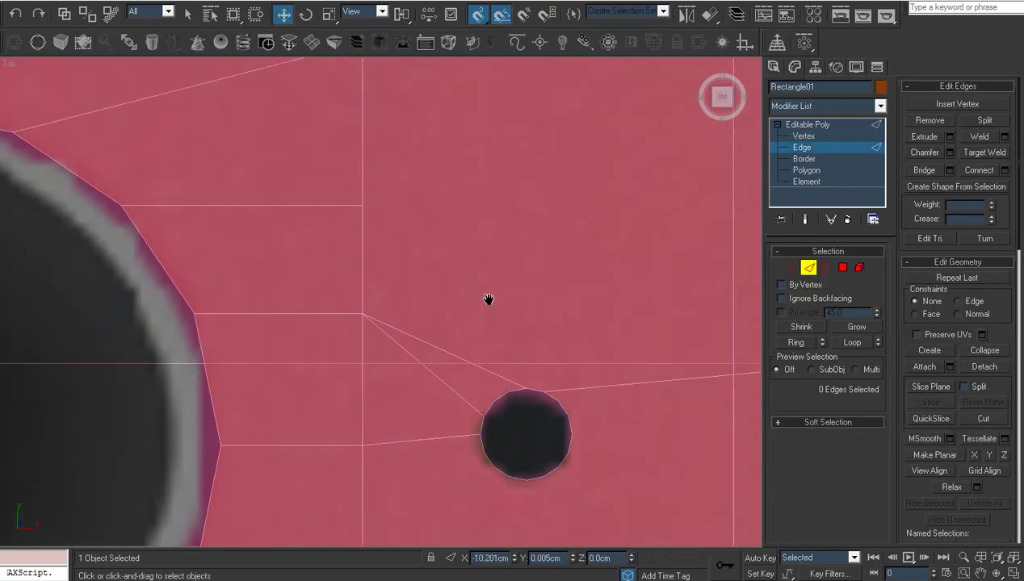
pyautogui.click(477, 371)
pyautogui.press('1')
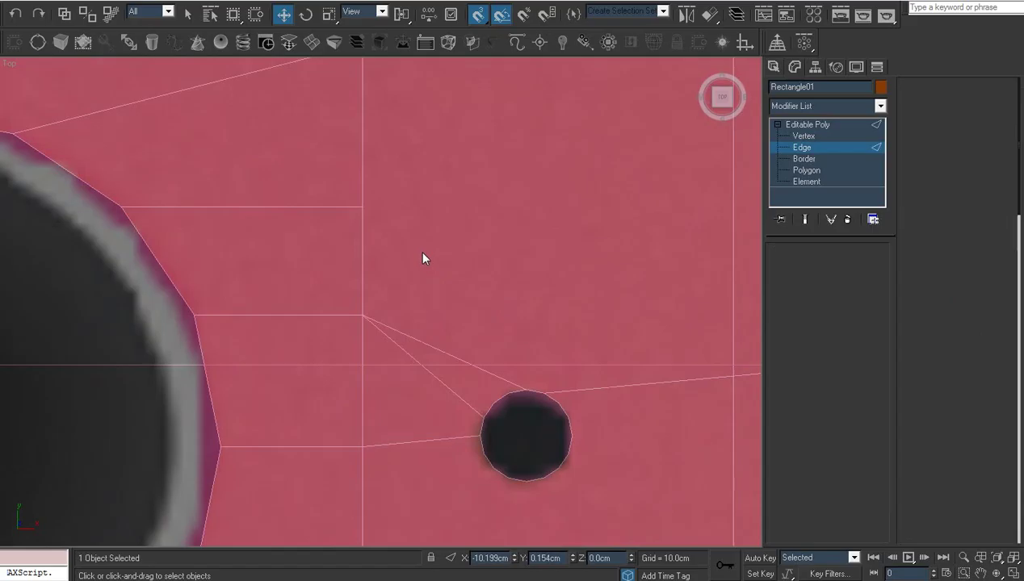
pyautogui.click(360, 208)
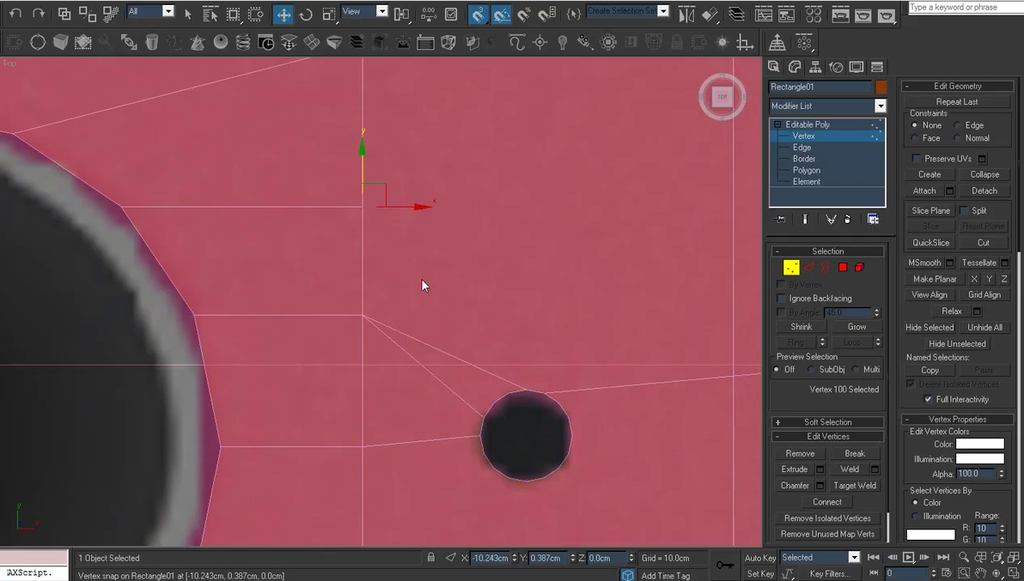
pyautogui.moveTo(371, 194); pyautogui.dragTo(360, 306, button='middle')
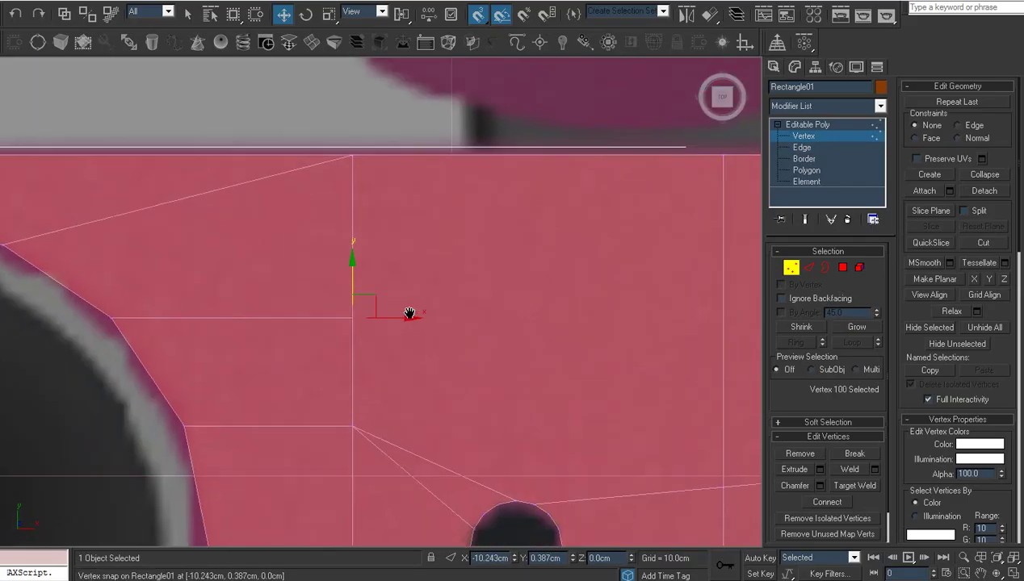
pyautogui.click(423, 231)
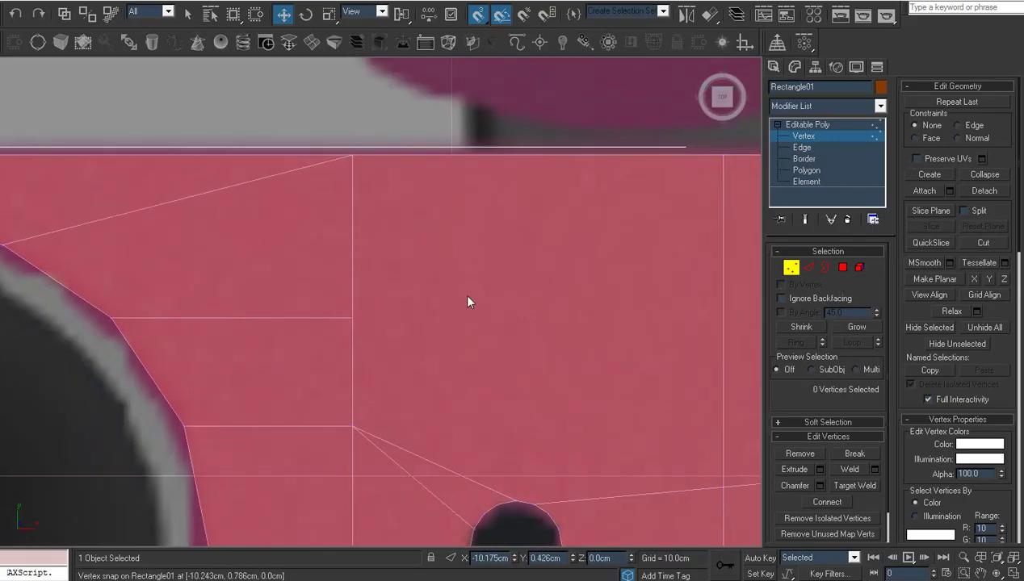
pyautogui.moveTo(469, 299); pyautogui.dragTo(407, 275, button='middle')
# Step: Cut an edge from the small hole's top vertex up to the plate's top border
pyautogui.click(453, 476)
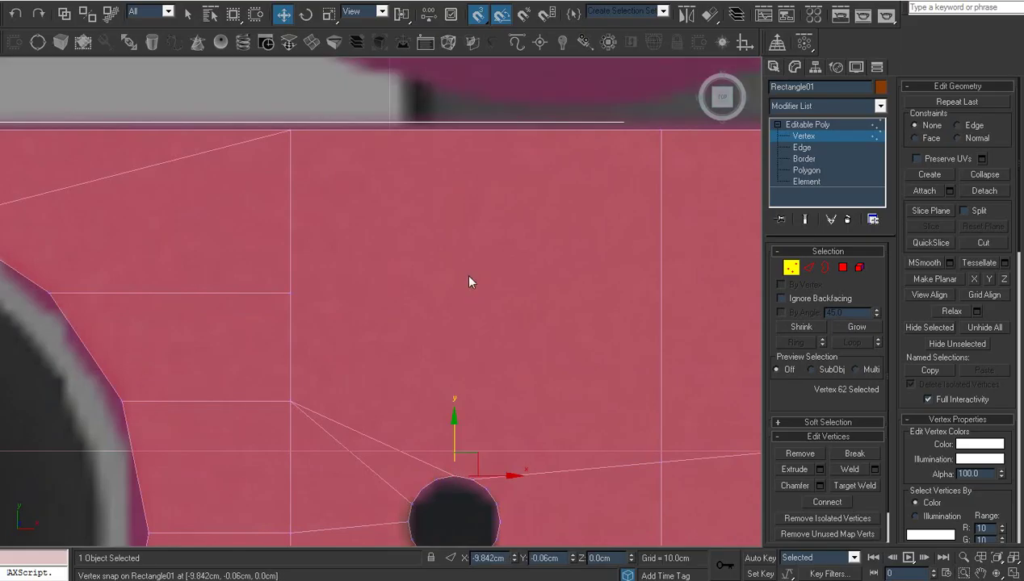
pyautogui.hotkey('alt', 'c')
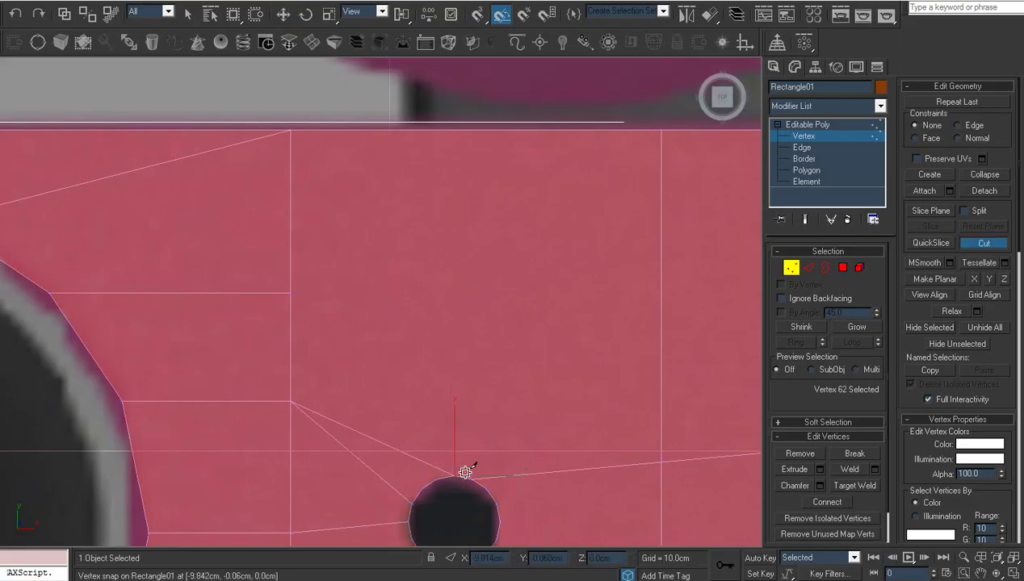
pyautogui.click(456, 474)
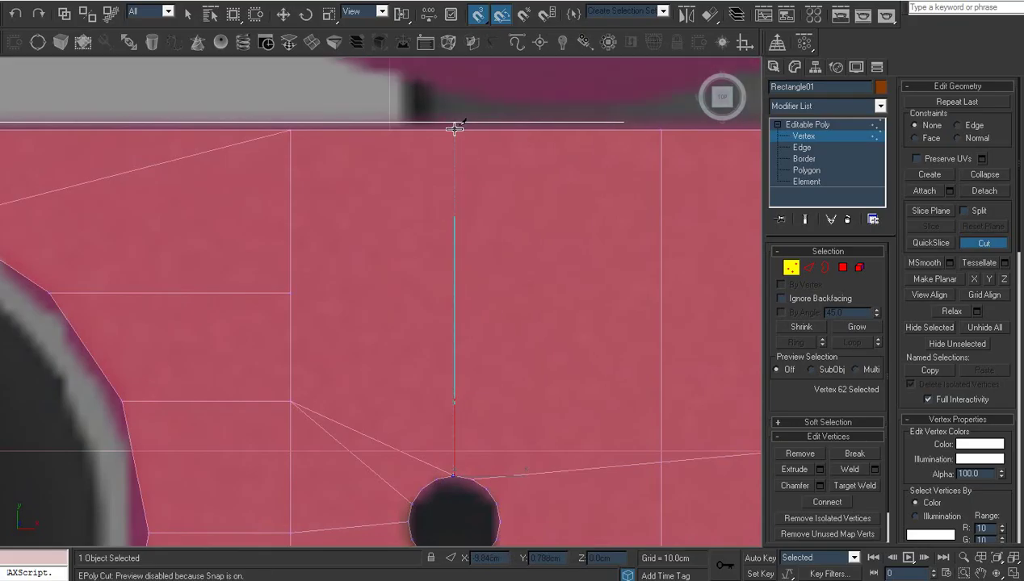
pyautogui.click(455, 127)
pyautogui.press('w')
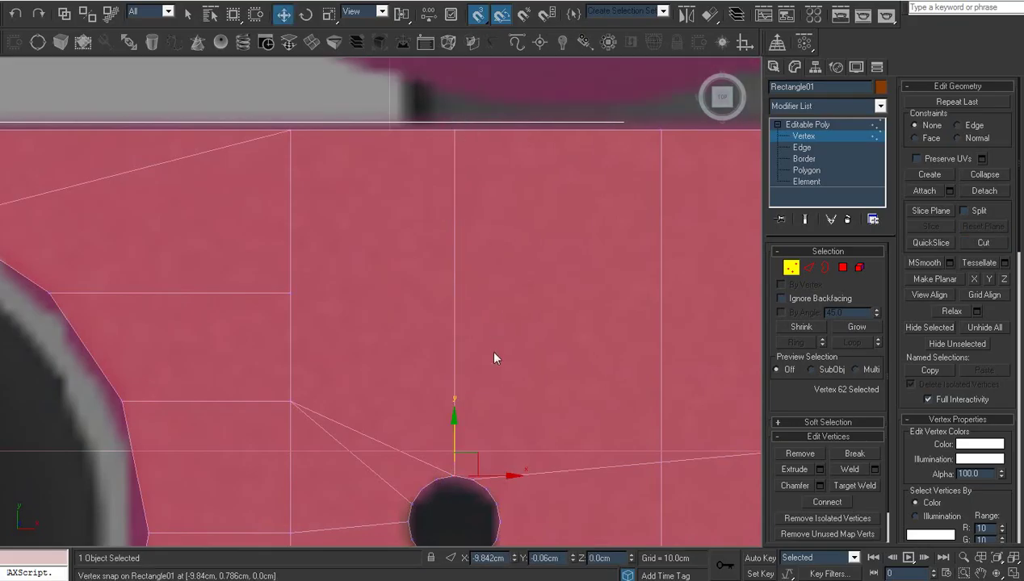
# Step: Cut an edge from the small hole's bottom vertex down to the bottom border
pyautogui.scroll(-2, 489, 348)
pyautogui.moveTo(486, 264); pyautogui.dragTo(483, 172, button='middle')
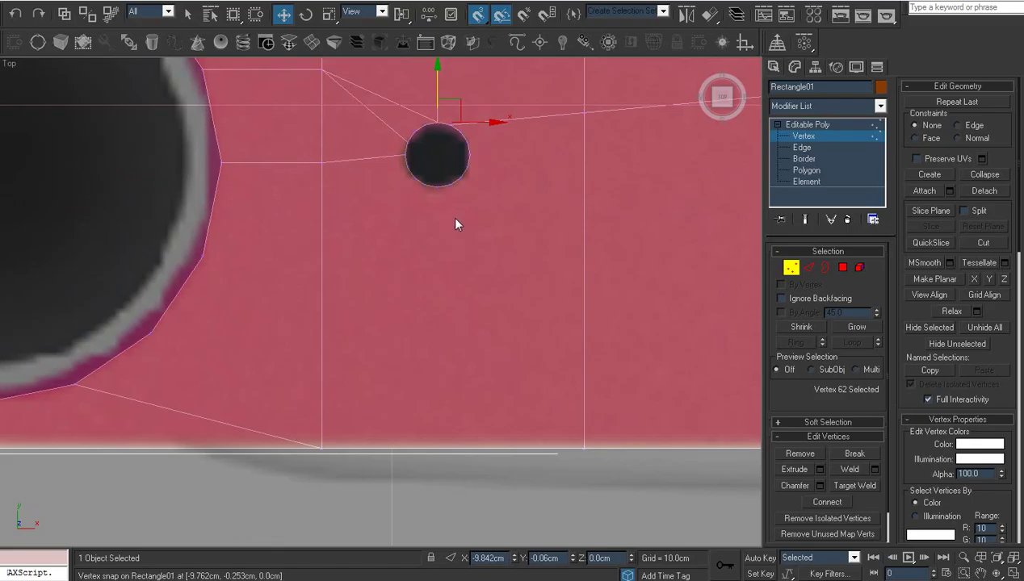
pyautogui.hotkey('alt', 'c')
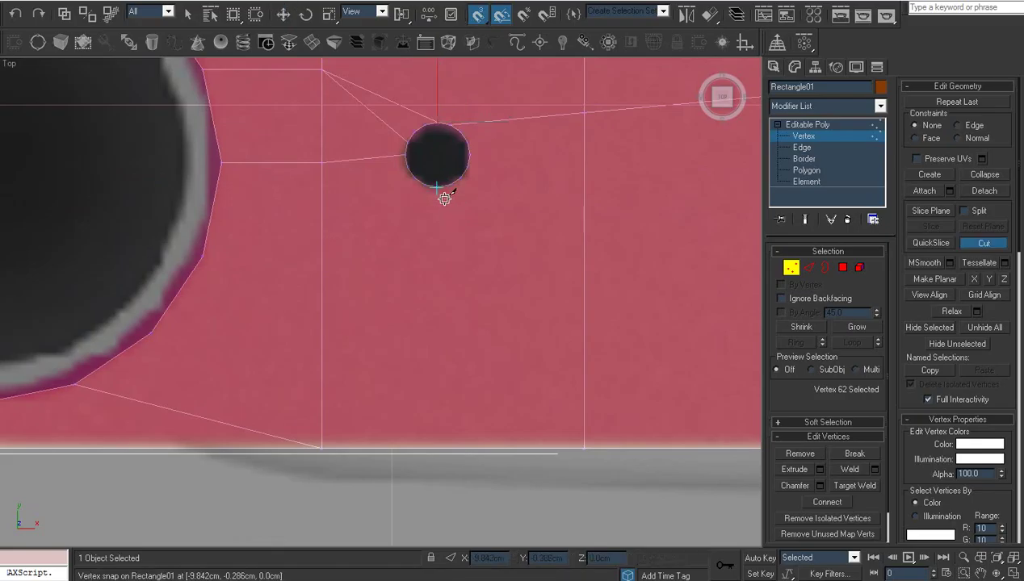
pyautogui.click(436, 187)
pyautogui.press('w')
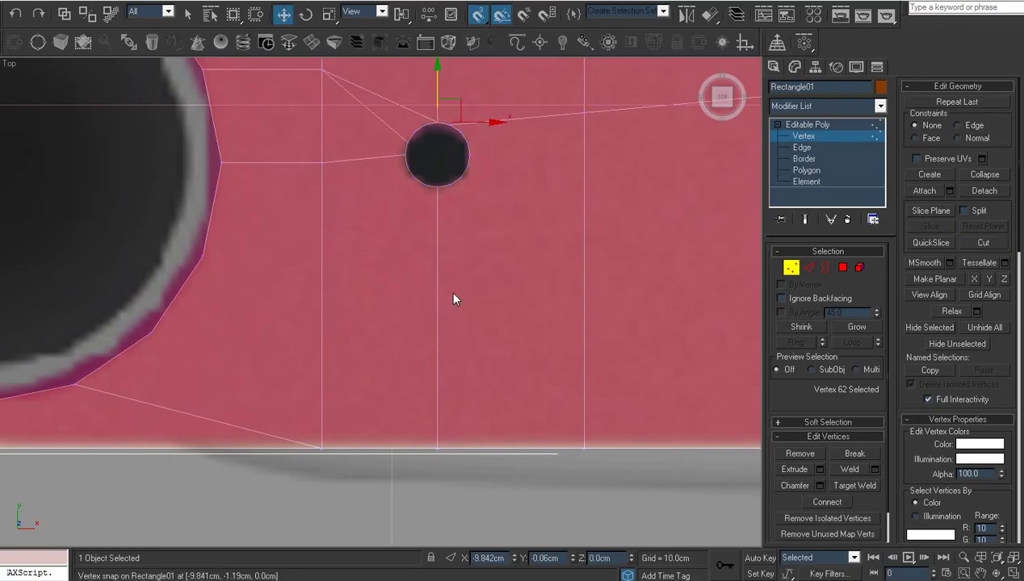
# Step: Select the diagonal edge near the small hole at Edge level, then return to Vertex level
pyautogui.moveTo(449, 290); pyautogui.dragTo(445, 429, button='middle')
pyautogui.scroll(4, 442, 423)
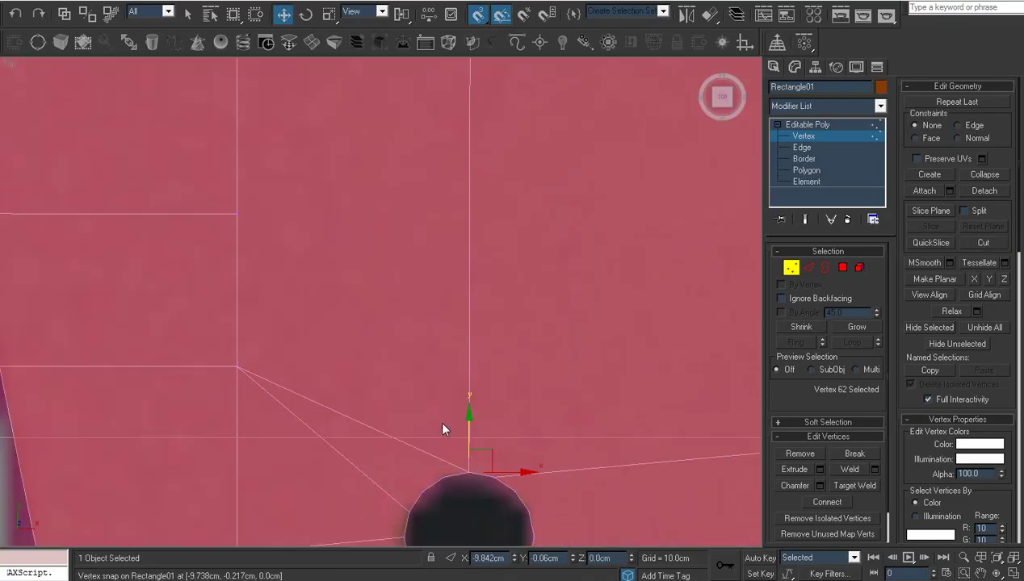
pyautogui.press('2')
pyautogui.scroll(-2, 402, 432)
pyautogui.moveTo(401, 432); pyautogui.dragTo(418, 381, button='middle')
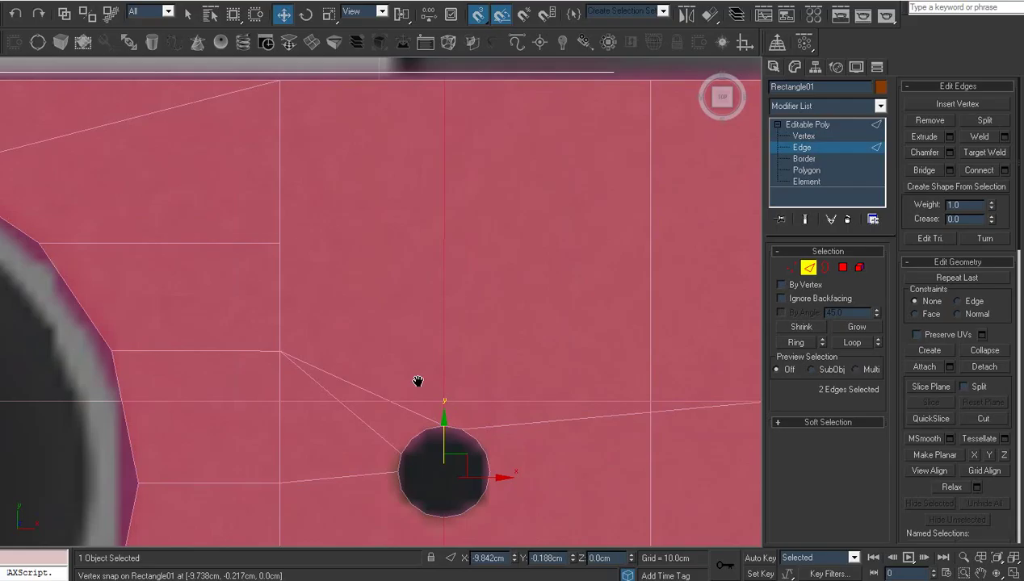
pyautogui.click(404, 408)
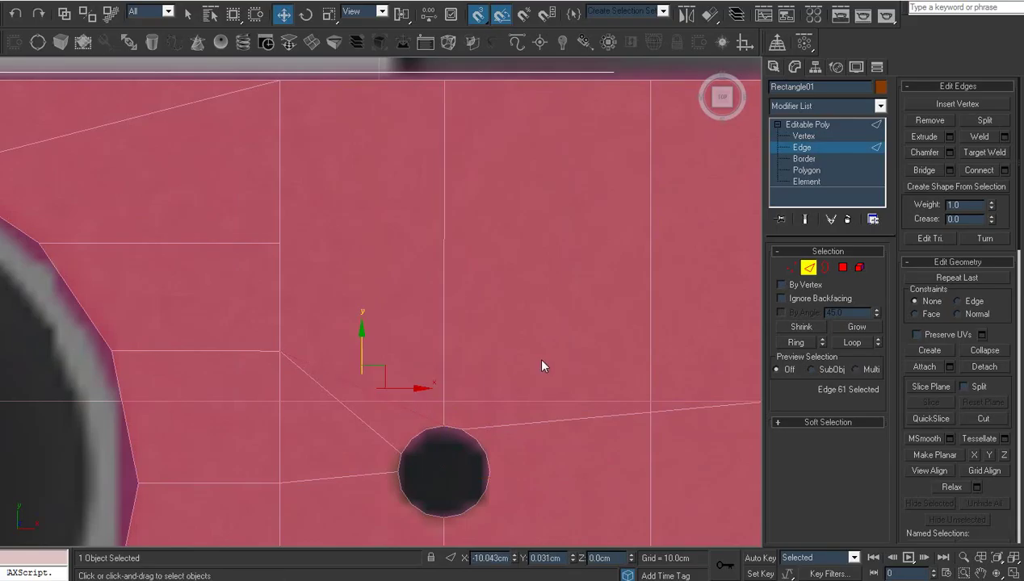
pyautogui.press('1')
# Step: Connect the vertex left of the vertical edge and the top-border vertex each to a small-hole rim vertex
pyautogui.moveTo(352, 157); pyautogui.dragTo(359, 189, button='middle')
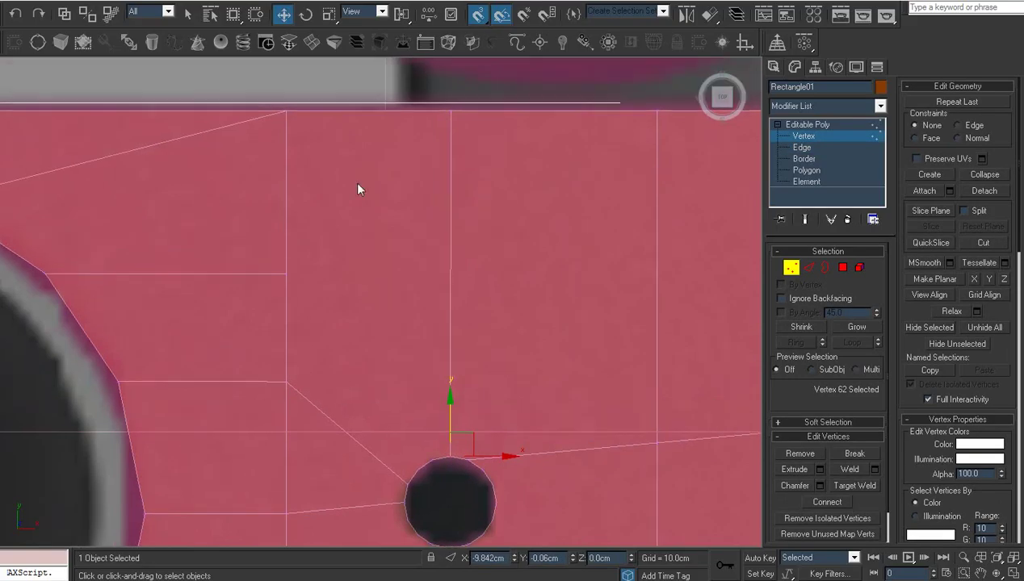
pyautogui.moveTo(424, 186)
pyautogui.mouseDown(button='middle')
pyautogui.moveTo(406, 144)
pyautogui.moveTo(434, 154)
pyautogui.mouseUp(button='middle')
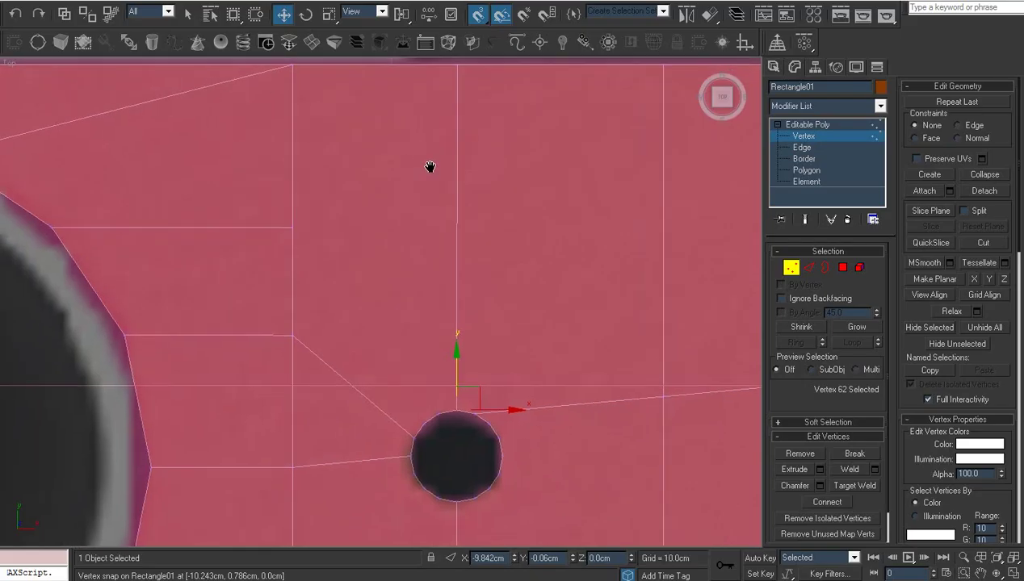
pyautogui.click(293, 228)
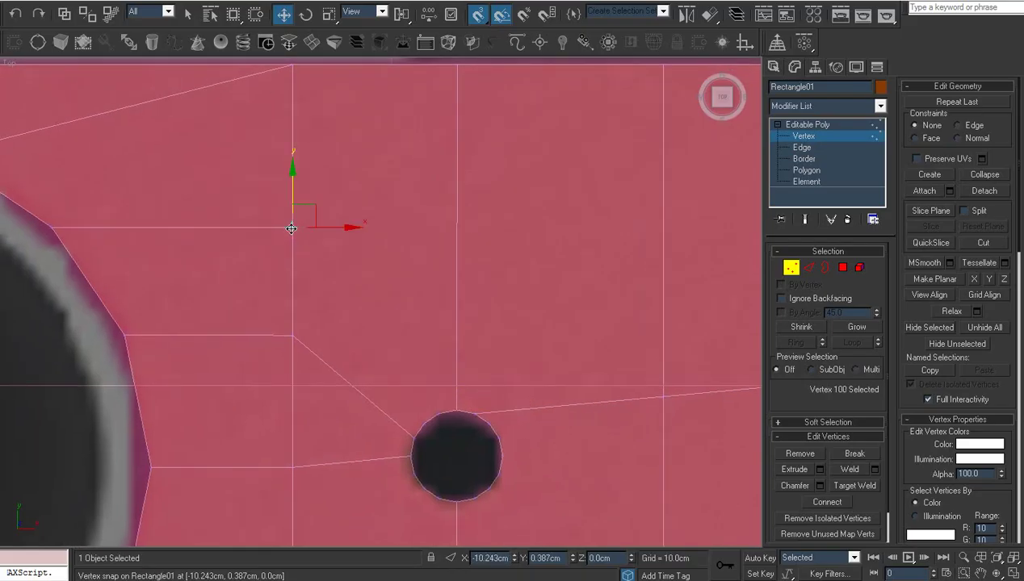
pyautogui.keyDown('ctrl'); pyautogui.click(424, 421); pyautogui.keyUp('ctrl')
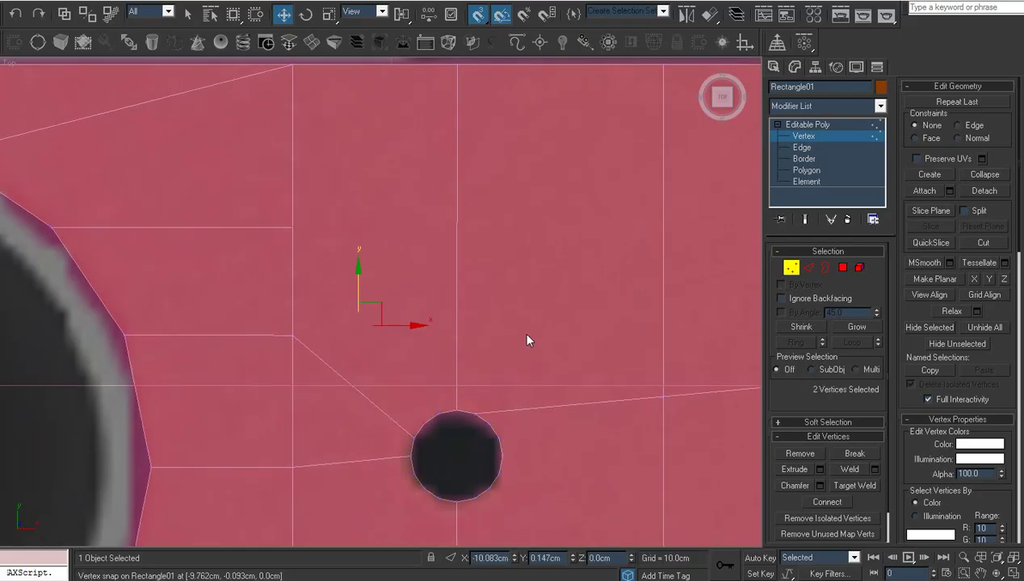
pyautogui.hotkey('ctrl', 'shift', 'e')
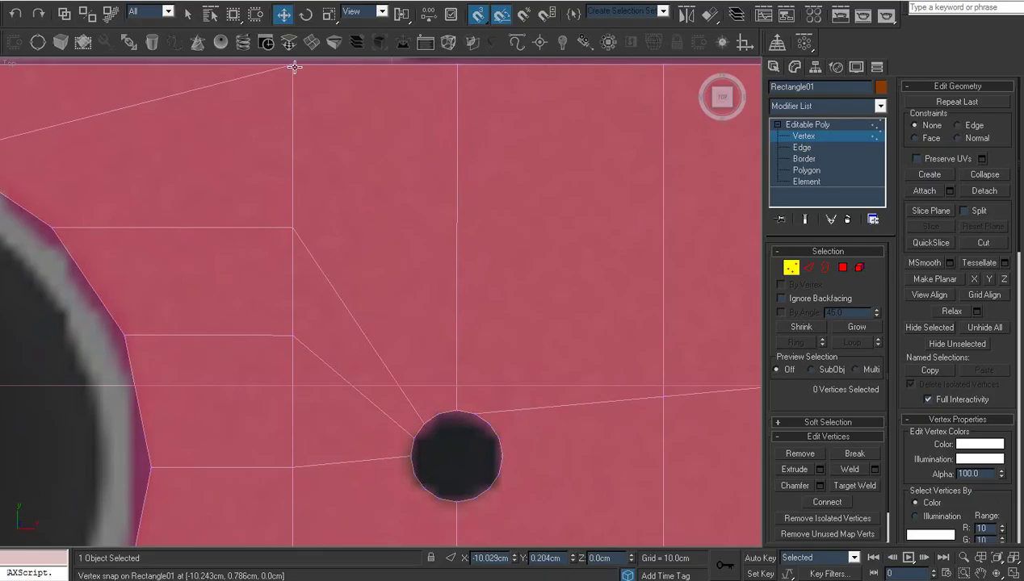
pyautogui.click(294, 66)
pyautogui.keyDown('ctrl'); pyautogui.click(434, 412); pyautogui.keyUp('ctrl')
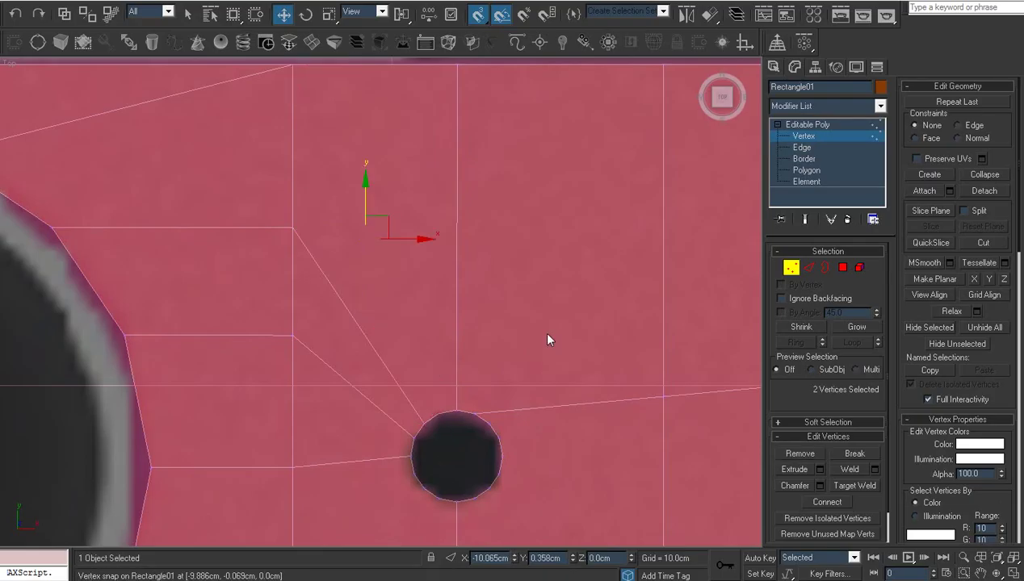
pyautogui.hotkey('ctrl', 'shift', 'e')
pyautogui.click(542, 331)
pyautogui.moveTo(540, 345)
pyautogui.mouseDown(button='middle')
pyautogui.moveTo(523, 374)
pyautogui.moveTo(501, 327)
pyautogui.mouseUp(button='middle')
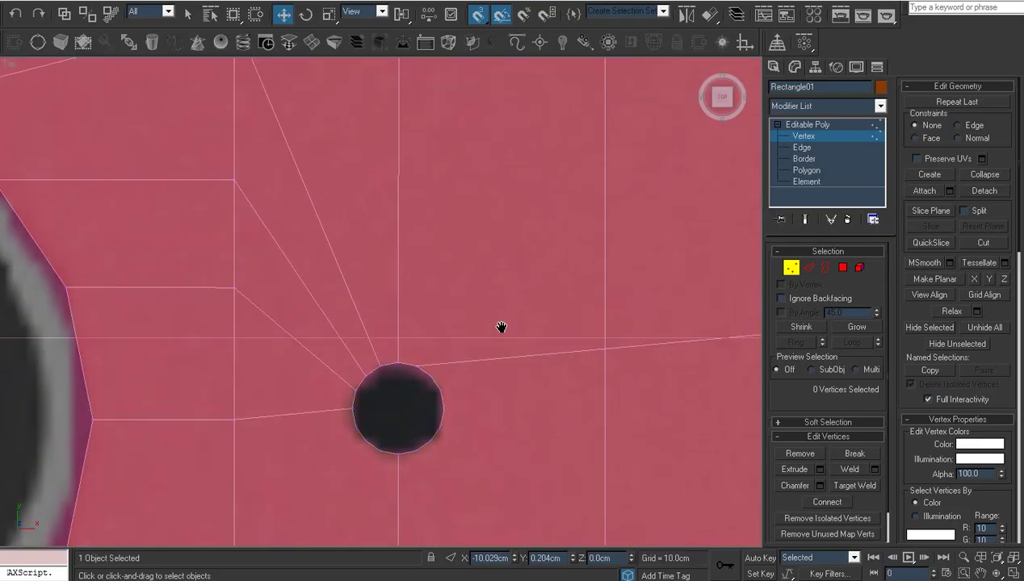
pyautogui.moveTo(509, 393); pyautogui.dragTo(521, 336, button='middle')
pyautogui.moveTo(464, 386)
pyautogui.mouseDown(button='middle')
pyautogui.moveTo(486, 374)
pyautogui.moveTo(527, 289)
pyautogui.moveTo(518, 360)
pyautogui.moveTo(522, 308)
pyautogui.moveTo(462, 344)
pyautogui.mouseUp(button='middle')
pyautogui.scroll(-3, 527, 289)
pyautogui.scroll(2, 518, 314)
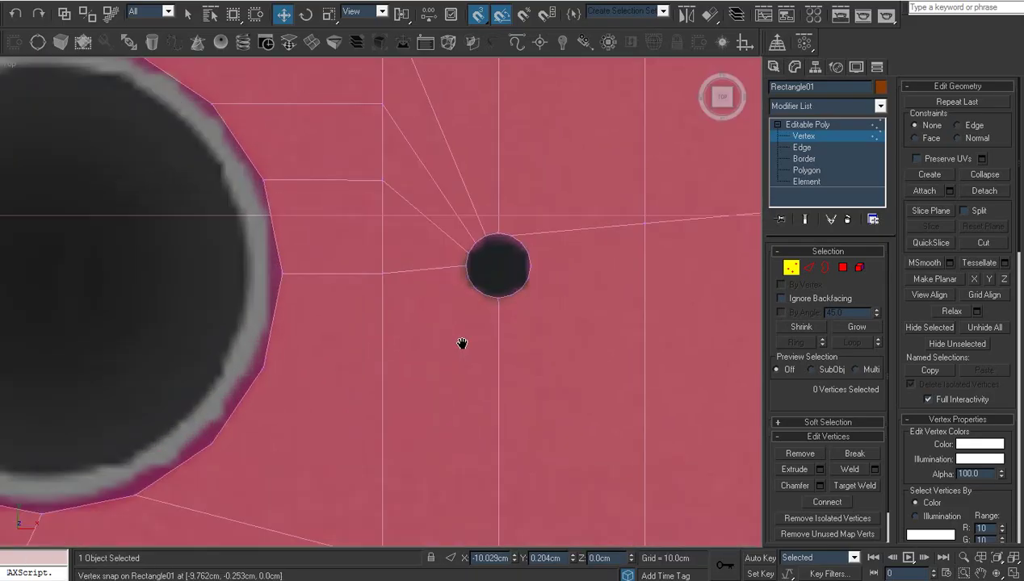
# Step: With vertex snapping on, cut two horizontal edges from the large hole's rim to the vertical edge
pyautogui.hotkey('alt', 'c')
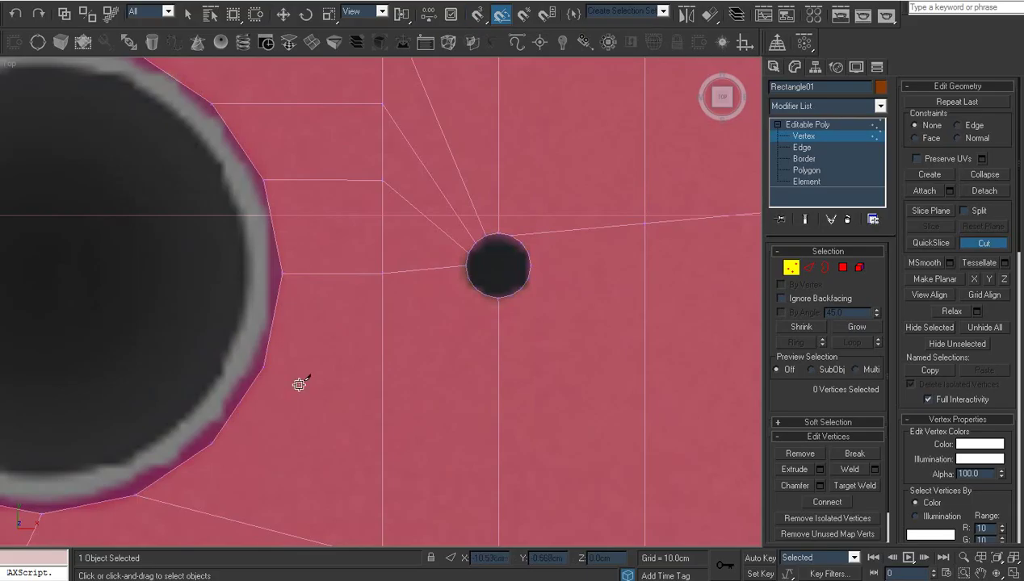
pyautogui.press('s')
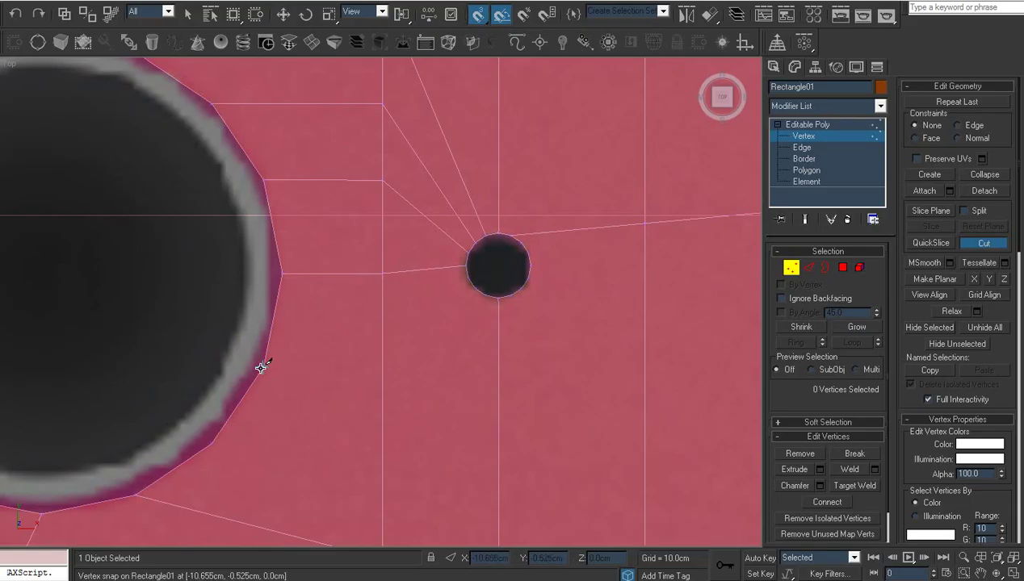
pyautogui.click(262, 368)
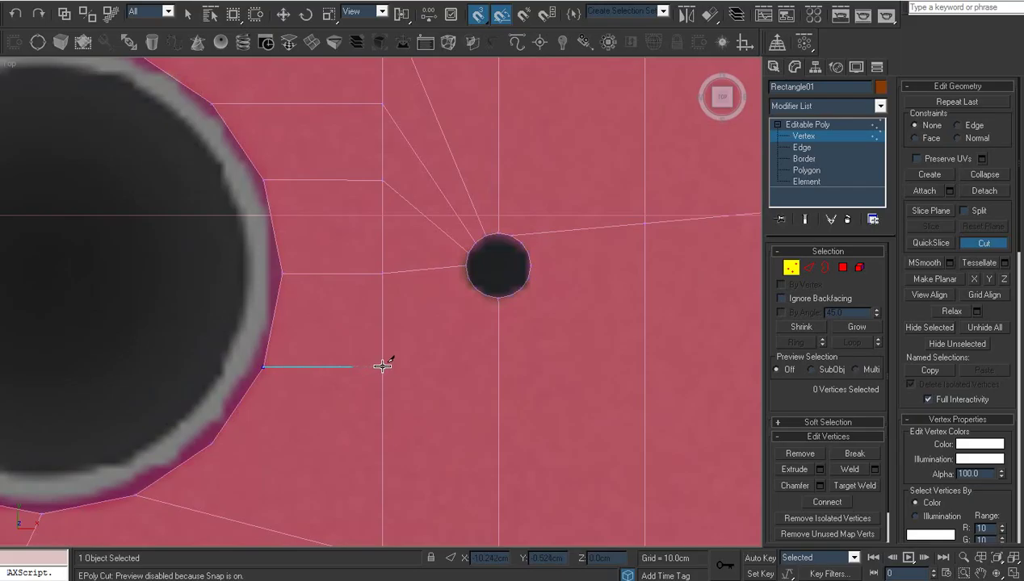
pyautogui.click(382, 368)
pyautogui.rightClick(382, 367)
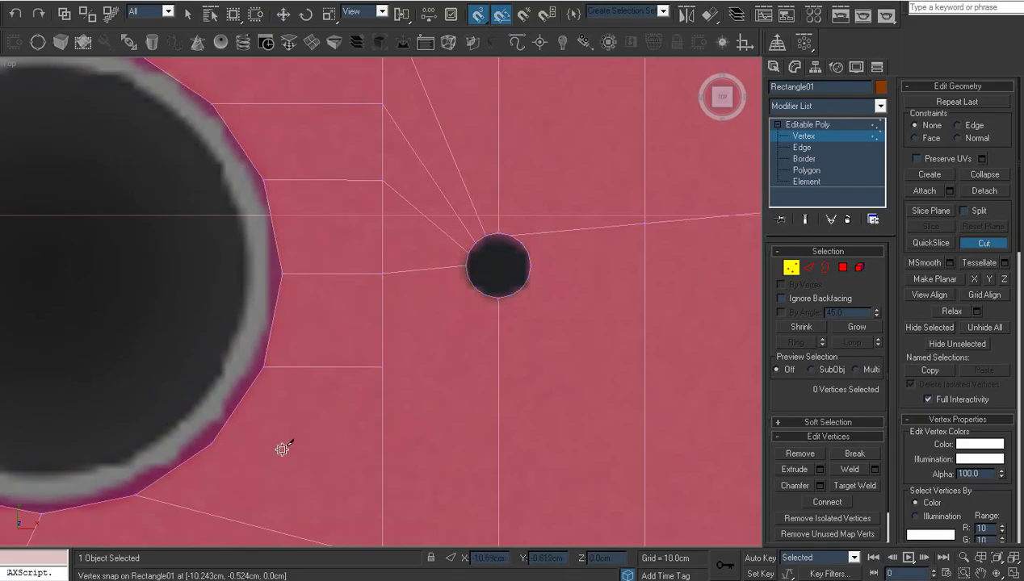
pyautogui.click(211, 443)
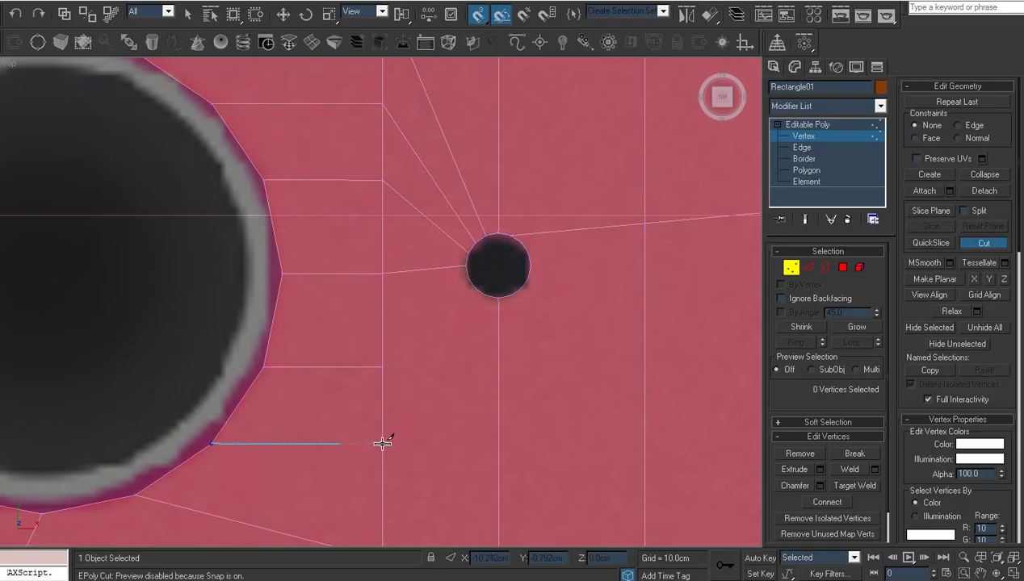
pyautogui.rightClick(383, 444)
# Step: Join two vertices left and below-left of the small hole diagonally to its rim vertices
pyautogui.scroll(1, 395, 440)
pyautogui.scroll(1, 412, 366)
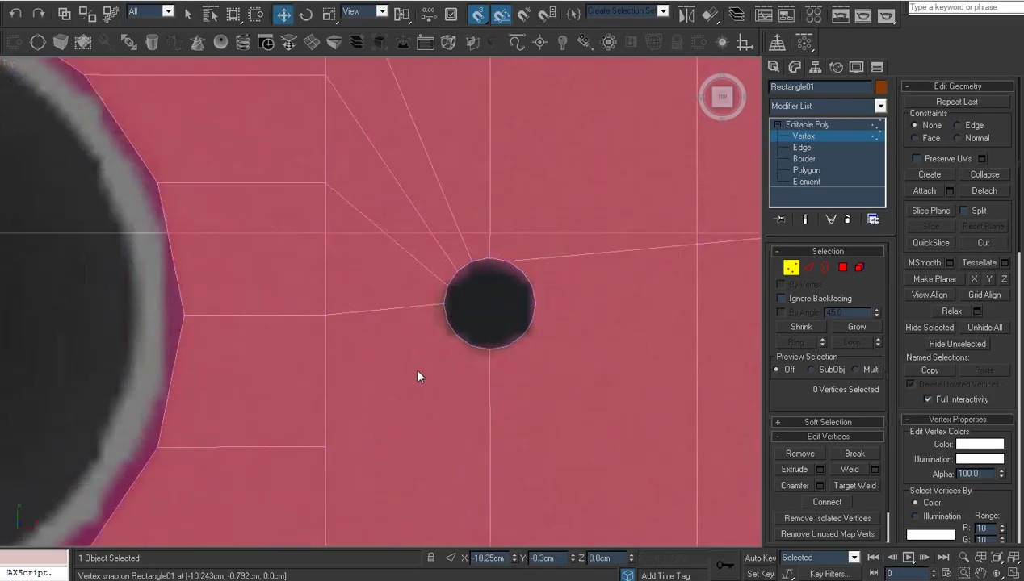
pyautogui.scroll(3, 412, 366)
pyautogui.click(312, 414)
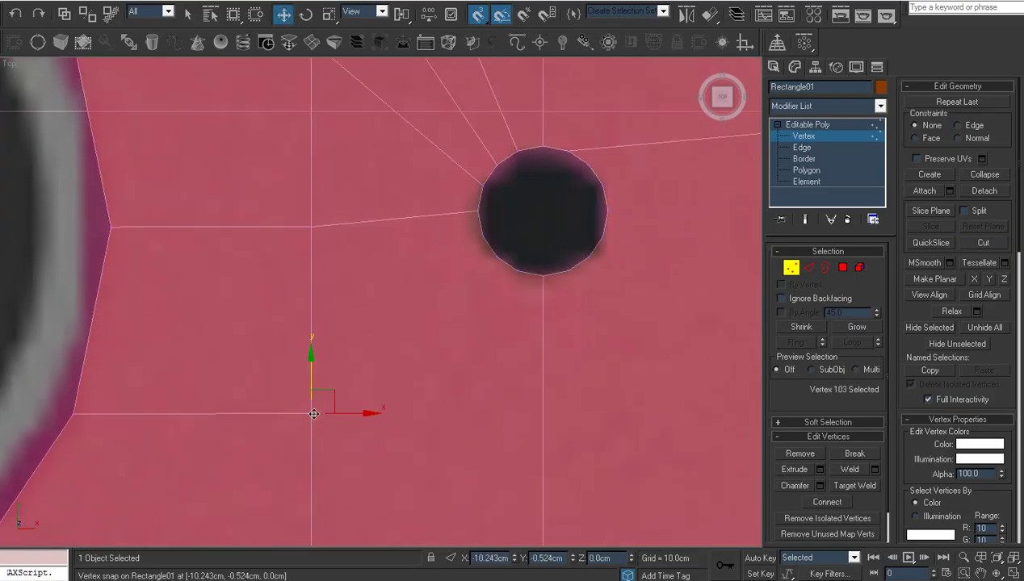
pyautogui.keyDown('ctrl'); pyautogui.click(482, 233); pyautogui.keyUp('ctrl')
pyautogui.click(465, 368)
pyautogui.moveTo(393, 486); pyautogui.dragTo(377, 347, button='middle')
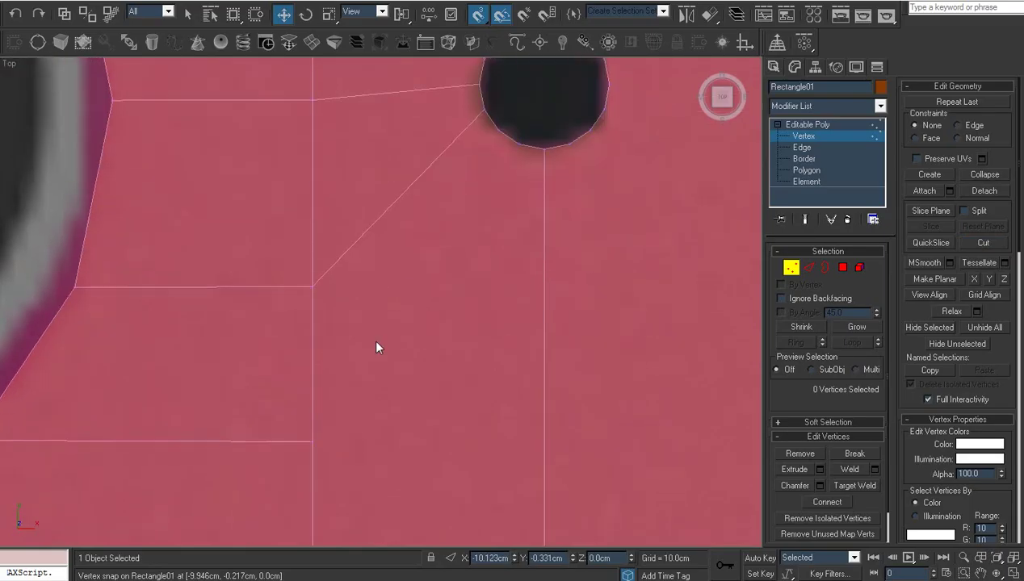
pyautogui.click(311, 442)
pyautogui.keyDown('ctrl'); pyautogui.click(498, 130); pyautogui.keyUp('ctrl')
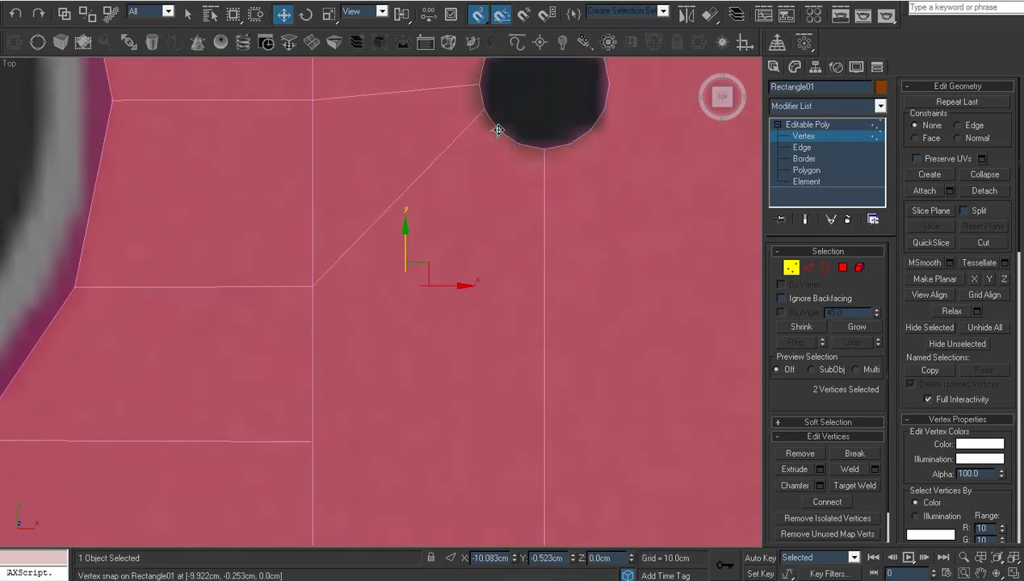
pyautogui.click(484, 324)
# Step: Move the lower vertical-edge vertex onto the small hole's rim vertex and check the result
pyautogui.scroll(-2, 484, 323)
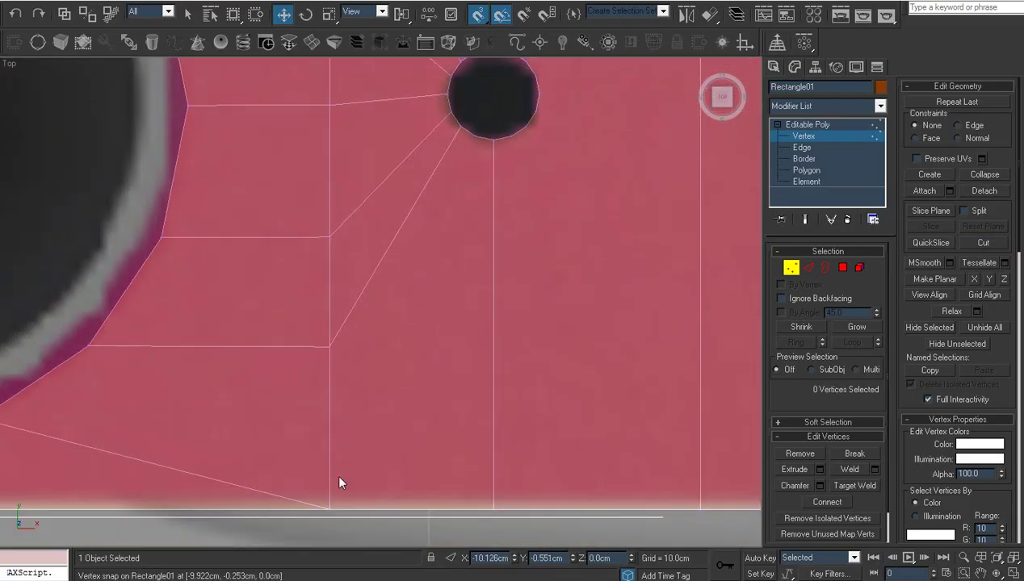
pyautogui.click(329, 507)
pyautogui.moveTo(476, 138); pyautogui.dragTo(454, 275)
pyautogui.moveTo(449, 282)
pyautogui.mouseDown(button='middle')
pyautogui.moveTo(438, 388)
pyautogui.moveTo(427, 338)
pyautogui.mouseUp(button='middle')
pyautogui.scroll(1, 460, 331)
pyautogui.scroll(-1, 433, 376)
pyautogui.scroll(1, 433, 376)
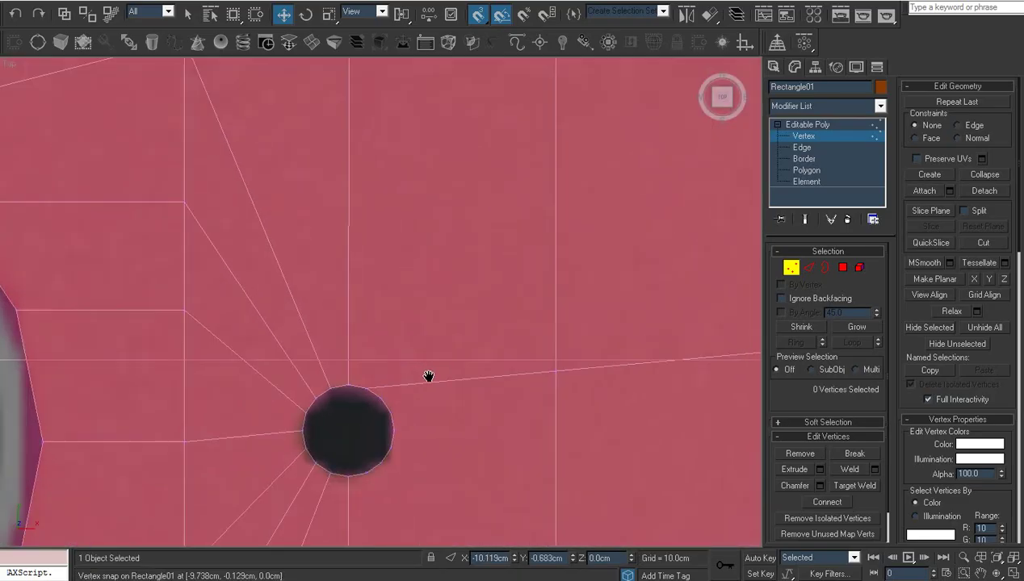
pyautogui.scroll(1, 507, 372)
pyautogui.rightClick(661, 268)
pyautogui.click(565, 370)
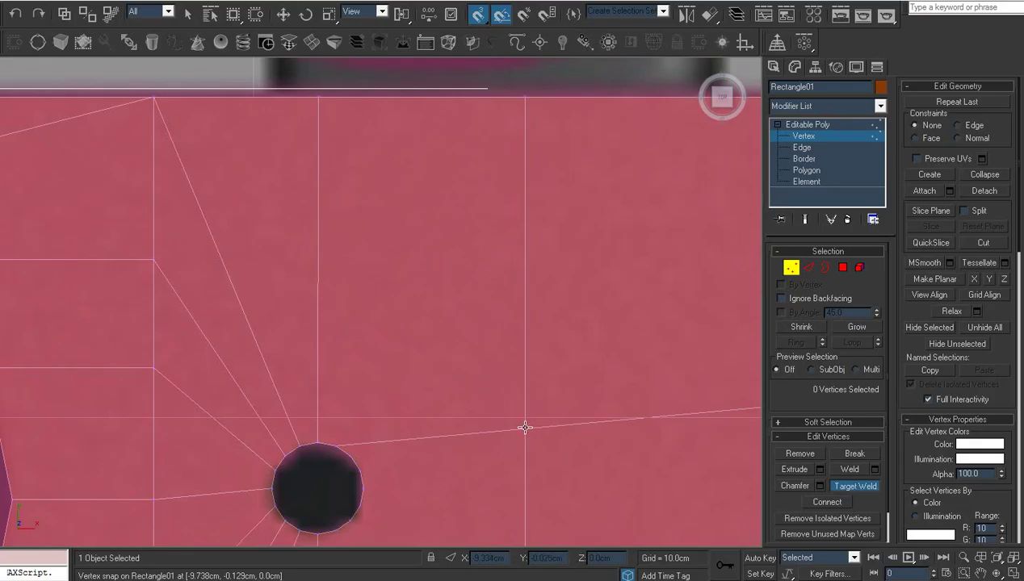
pyautogui.rightClick(577, 157)
pyautogui.rightClick(557, 226)
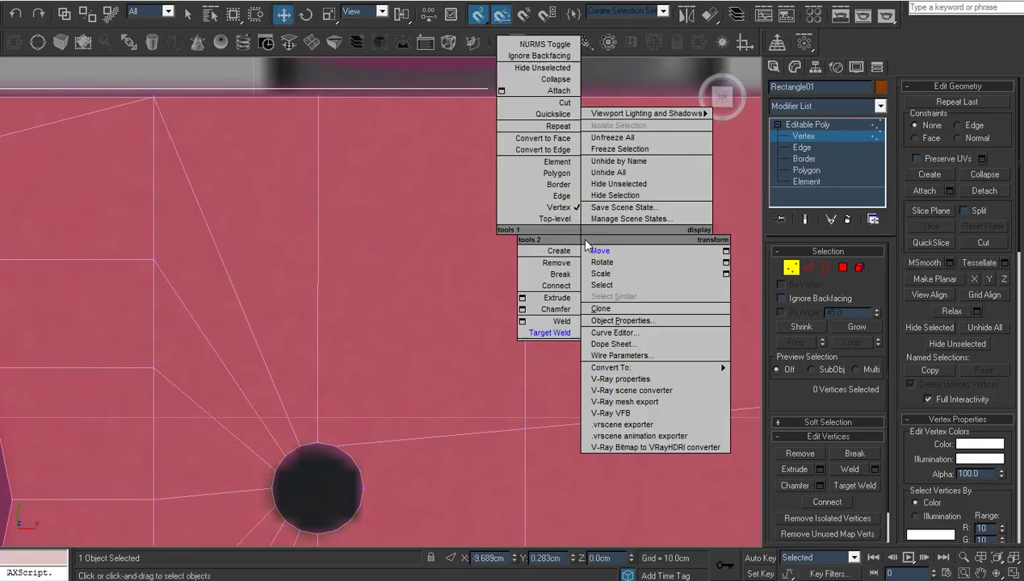
pyautogui.click(555, 332)
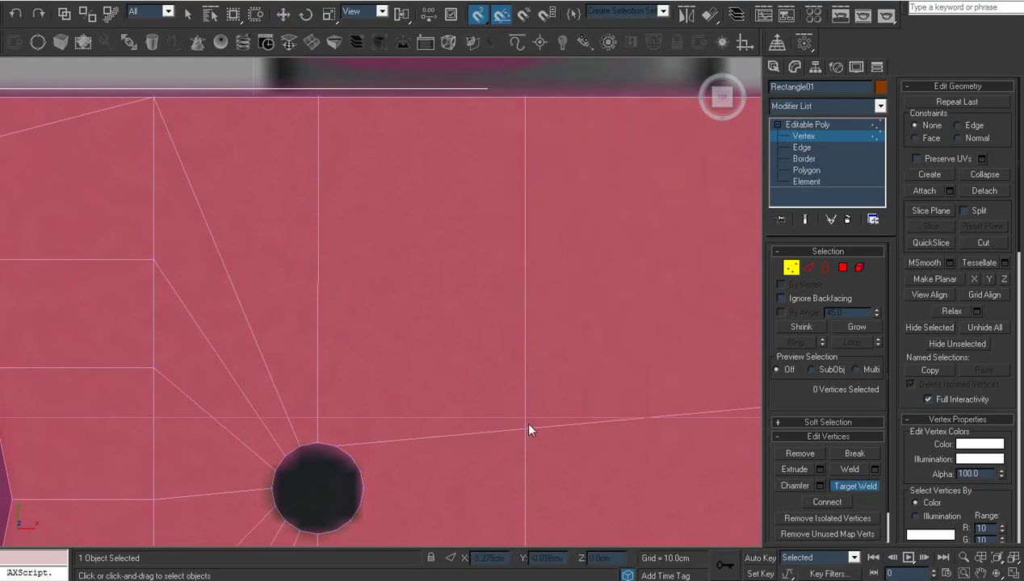
pyautogui.rightClick(523, 96)
pyautogui.scroll(-2, 512, 272)
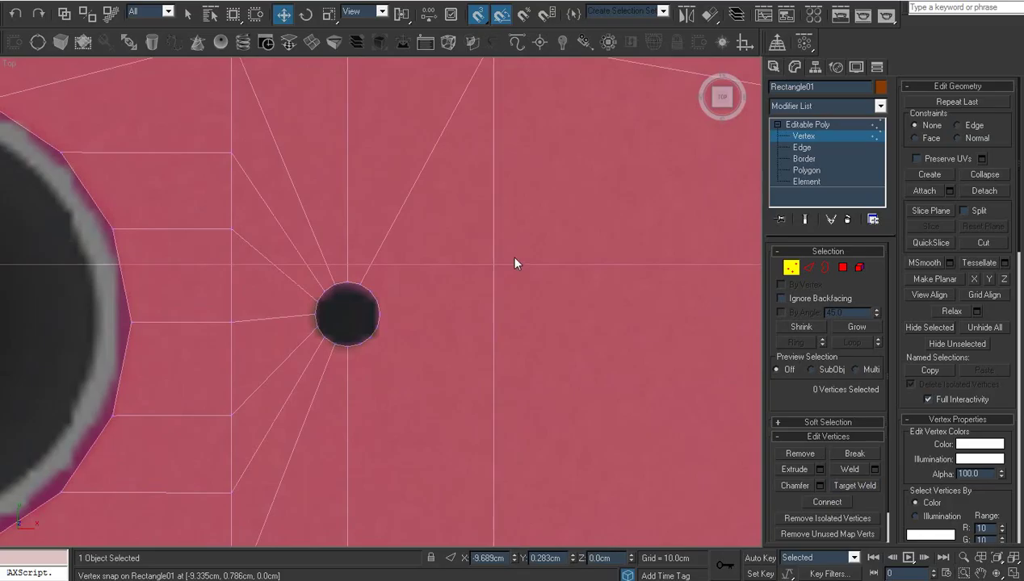
pyautogui.moveTo(517, 263); pyautogui.dragTo(517, 214, button='middle')
pyautogui.scroll(-2, 489, 274)
pyautogui.moveTo(489, 274)
pyautogui.mouseDown(button='middle')
pyautogui.moveTo(473, 293)
pyautogui.moveTo(281, 347)
pyautogui.mouseUp(button='middle')
pyautogui.scroll(2, 476, 299)
pyautogui.moveTo(548, 333); pyautogui.dragTo(370, 348, button='middle')
pyautogui.rightClick(522, 291)
pyautogui.click(485, 375)
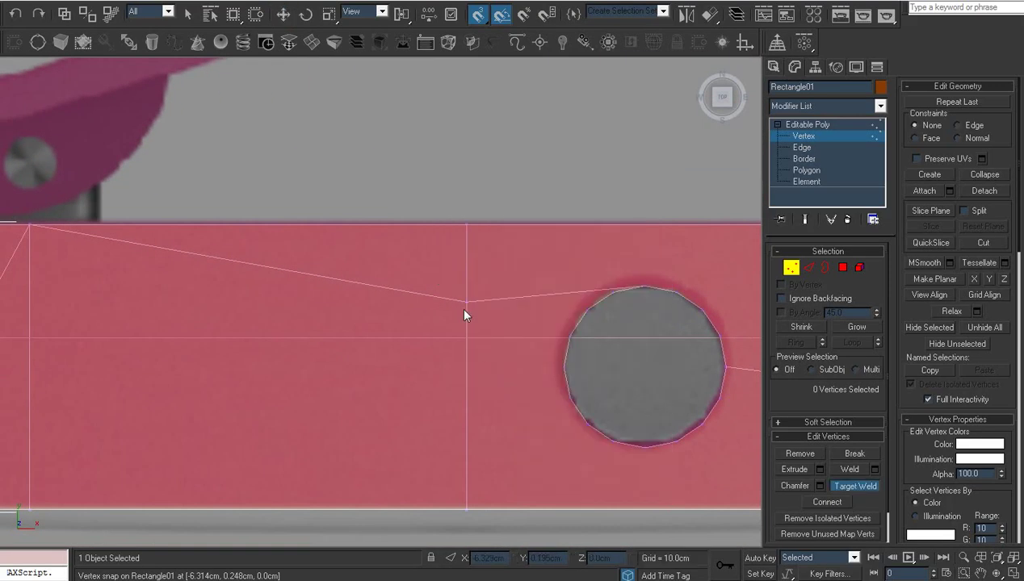
pyautogui.rightClick(476, 251)
pyautogui.scroll(-2, 404, 340)
pyautogui.scroll(-1, 480, 313)
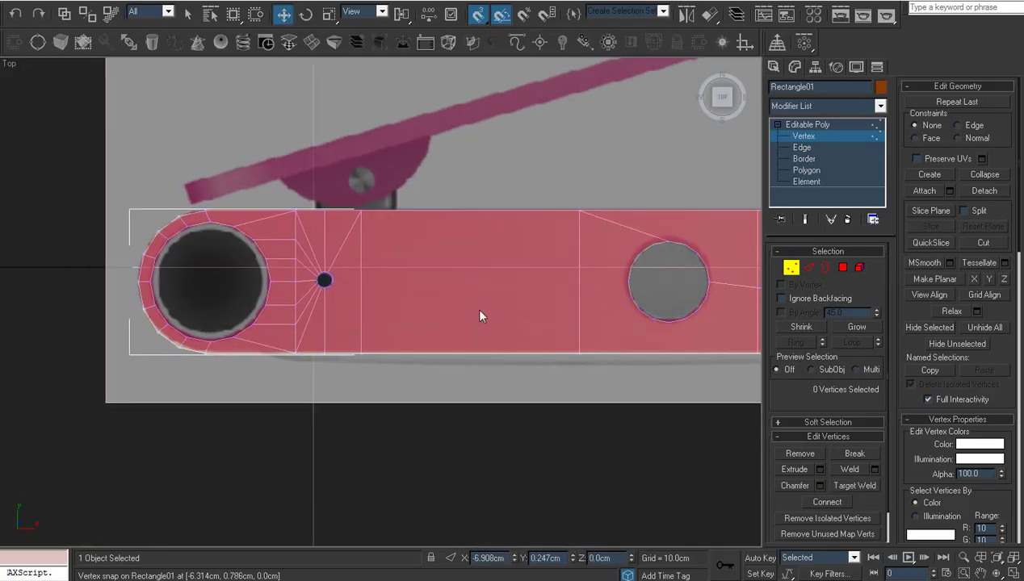
pyautogui.scroll(4, 479, 313)
pyautogui.moveTo(480, 313)
pyautogui.mouseDown(button='middle')
pyautogui.moveTo(371, 307)
pyautogui.moveTo(507, 308)
pyautogui.moveTo(487, 352)
pyautogui.mouseUp(button='middle')
pyautogui.scroll(2, 372, 308)
pyautogui.scroll(1, 488, 343)
# Step: Cut edges from two upper-right rim vertices of the small hole to the top border and vertical edge
pyautogui.scroll(1, 486, 353)
pyautogui.hotkey('alt', 'c')
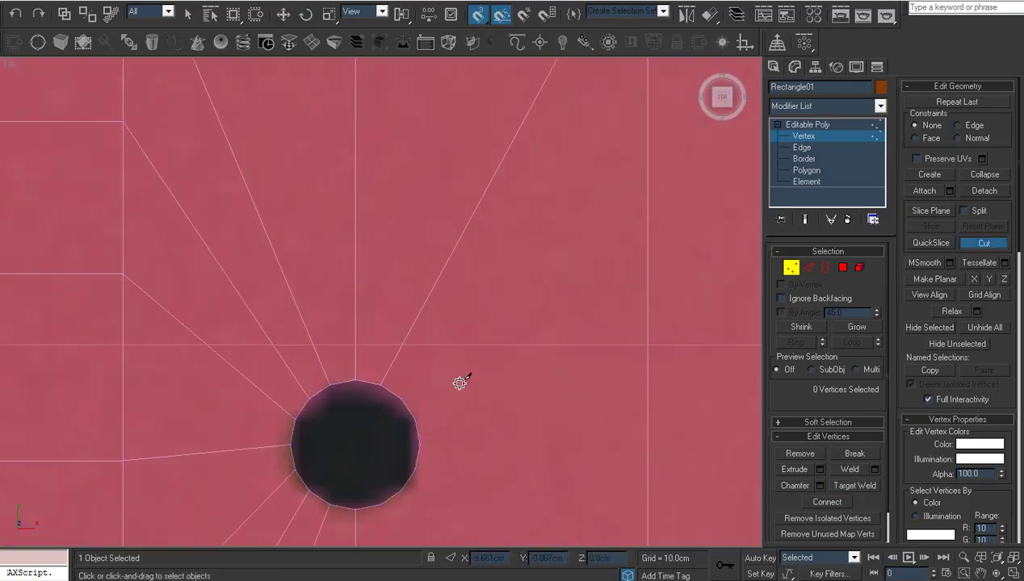
pyautogui.click(401, 399)
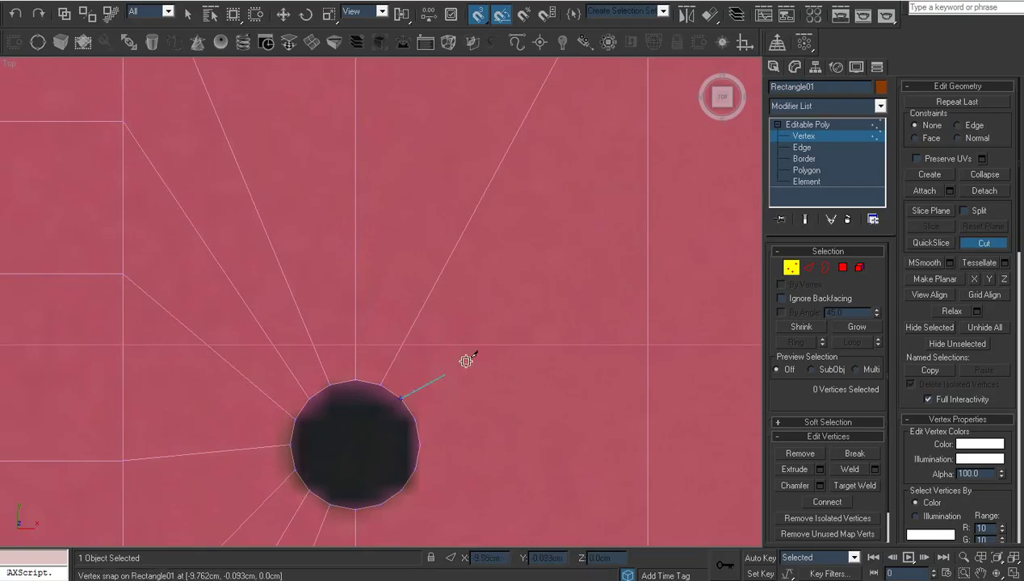
pyautogui.click(648, 97)
pyautogui.click(414, 418)
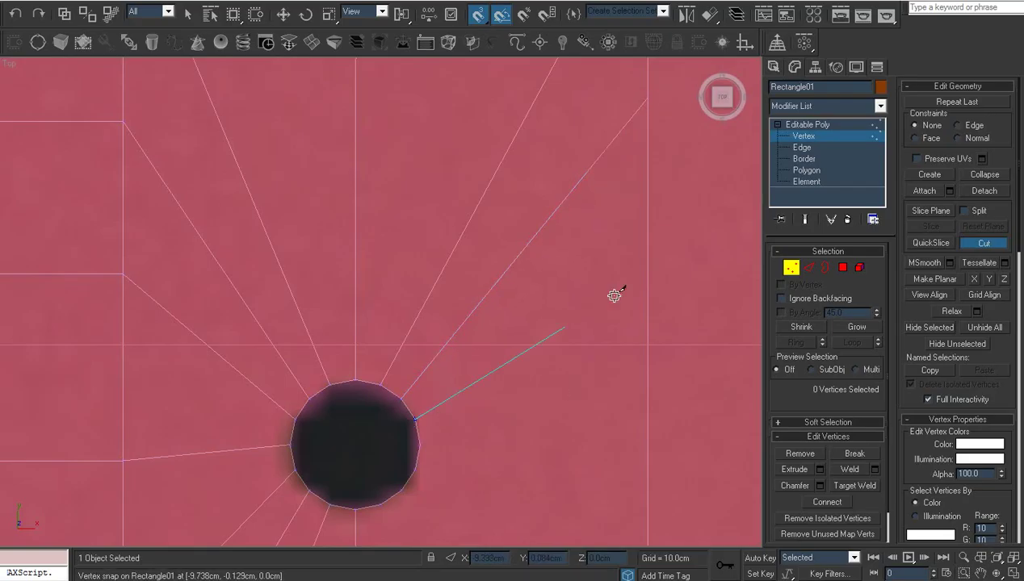
pyautogui.click(647, 224)
# Step: Cut two more edges from the lower right-side rim vertices out to the vertical edge
pyautogui.moveTo(512, 418); pyautogui.dragTo(411, 305, button='middle')
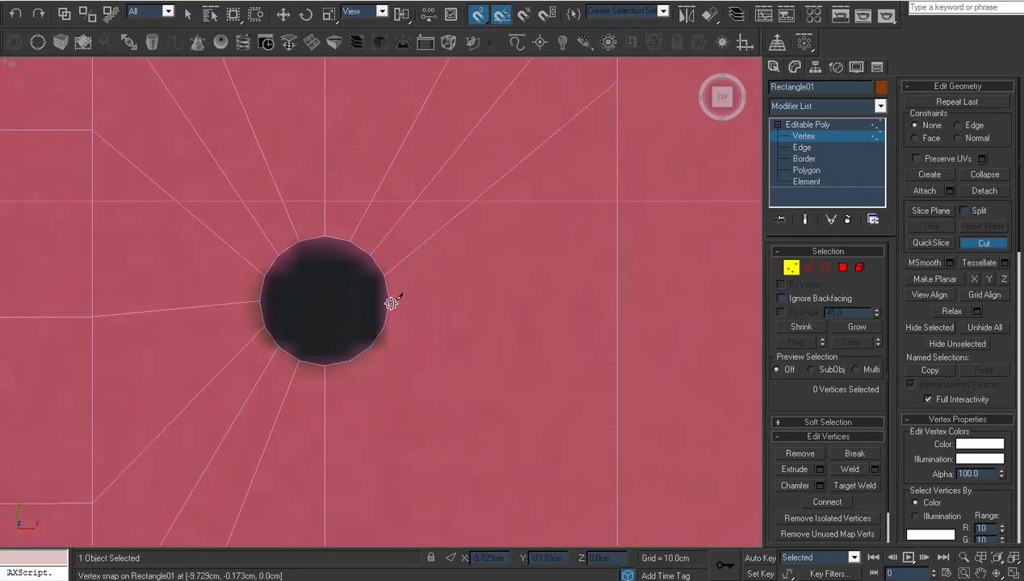
pyautogui.click(390, 302)
pyautogui.moveTo(617, 301); pyautogui.dragTo(586, 198, button='middle')
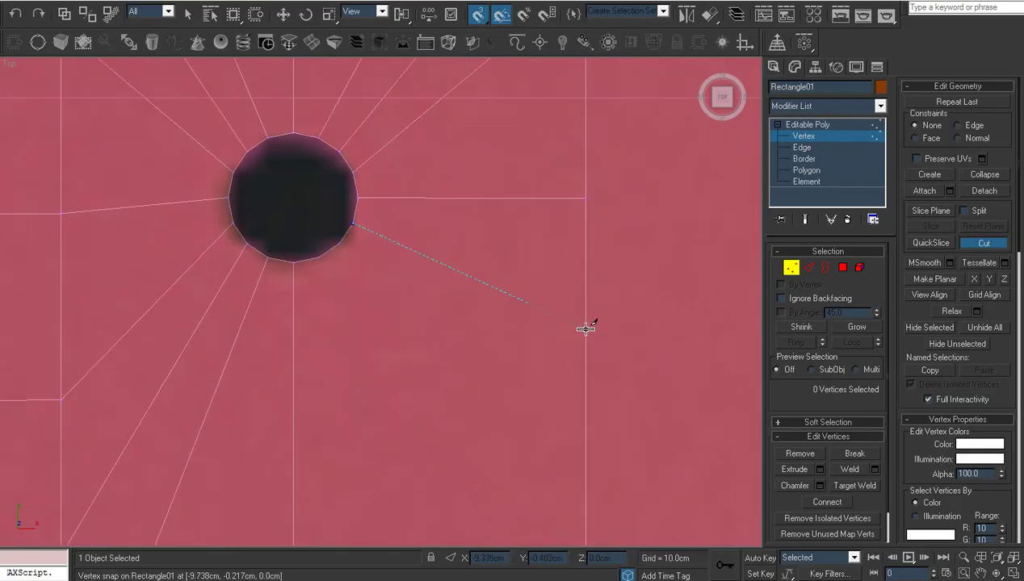
pyautogui.click(586, 328)
pyautogui.click(337, 243)
pyautogui.click(587, 451)
pyautogui.press('w')
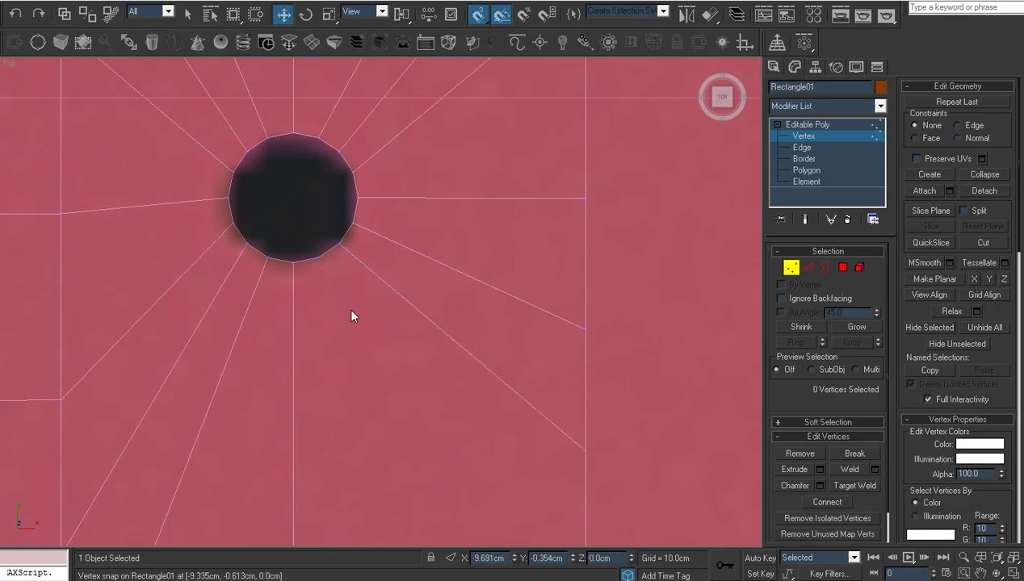
pyautogui.click(315, 258)
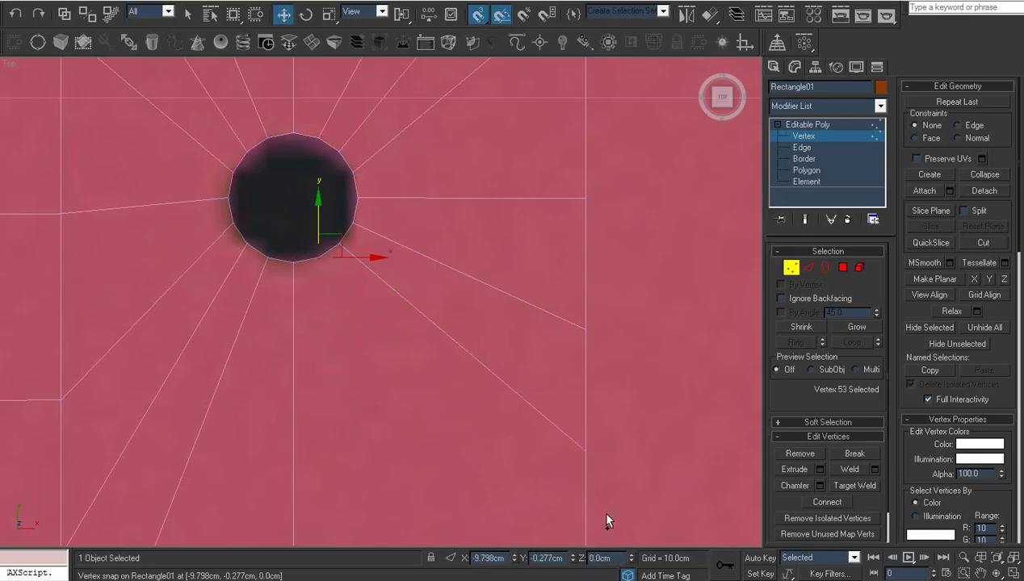
# Step: Inspect vertices near the plate's bottom border and the one right of the small hole
pyautogui.scroll(-3, 600, 508)
pyautogui.scroll(-1, 560, 468)
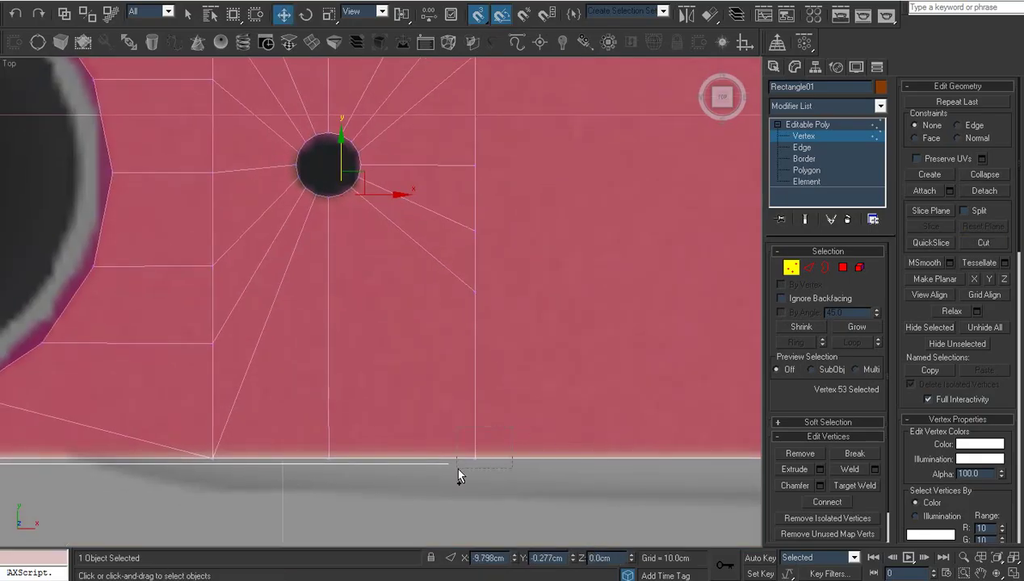
pyautogui.moveTo(457, 471); pyautogui.dragTo(512, 431)
pyautogui.click(510, 341)
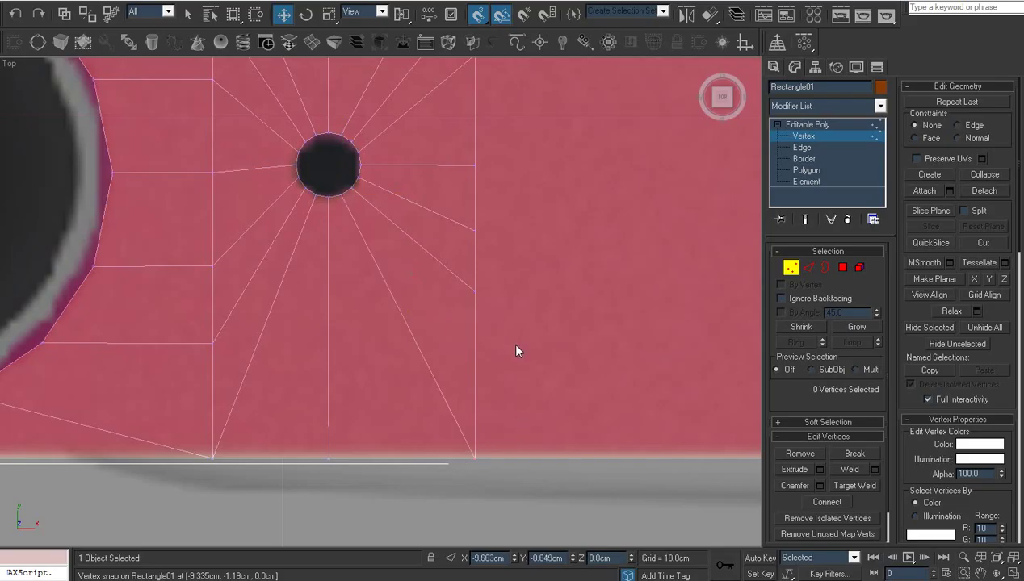
pyautogui.moveTo(511, 341); pyautogui.dragTo(503, 438, button='middle')
pyautogui.scroll(3, 501, 404)
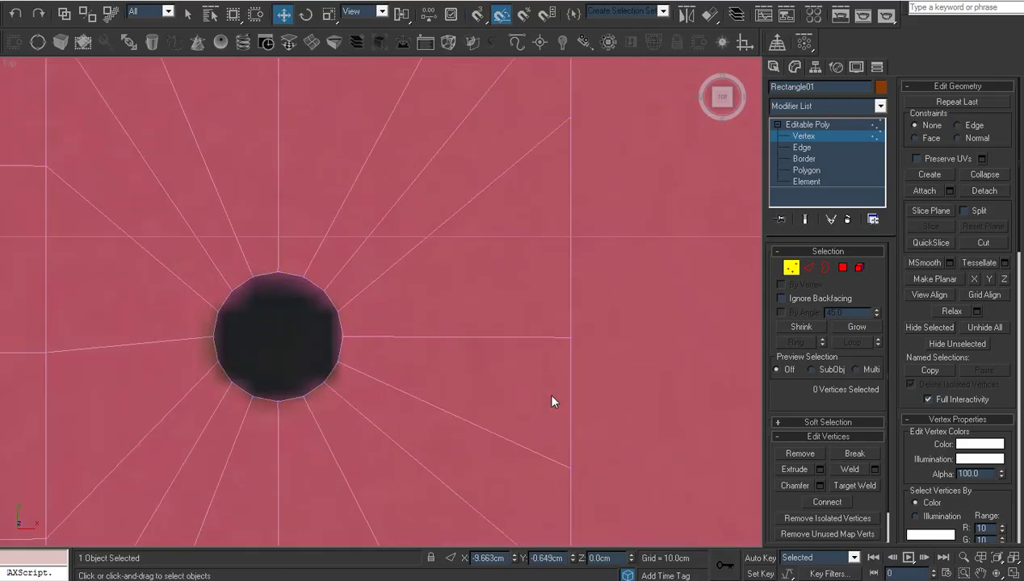
pyautogui.click(571, 338)
pyautogui.scroll(1, 586, 376)
pyautogui.moveTo(584, 377); pyautogui.dragTo(469, 373, button='middle')
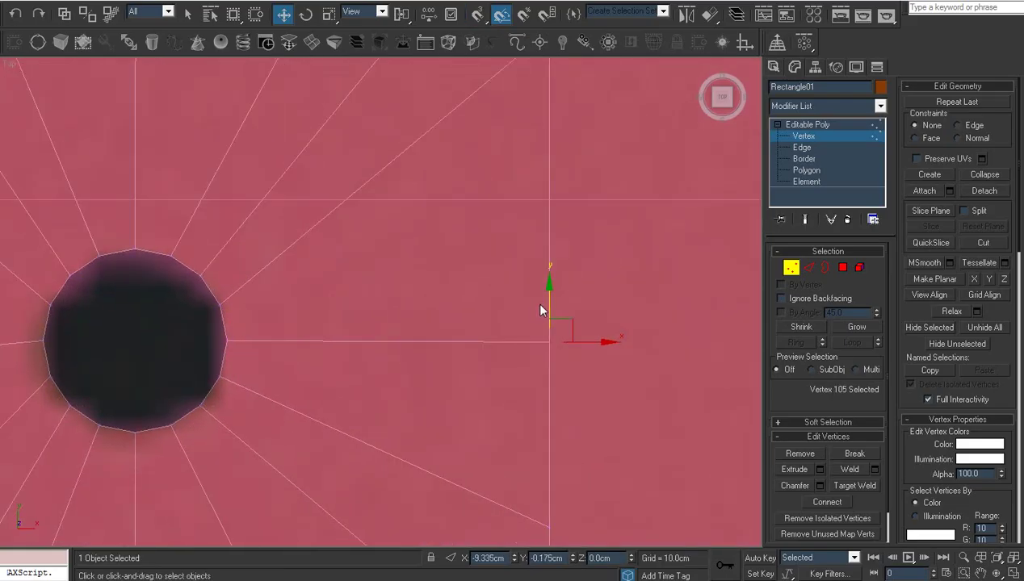
pyautogui.click(512, 398)
# Step: Zoom out to see the whole plate and recheck the vertex right of the small hole
pyautogui.scroll(-3, 512, 398)
pyautogui.scroll(-1, 512, 398)
pyautogui.moveTo(512, 398); pyautogui.dragTo(327, 401, button='middle')
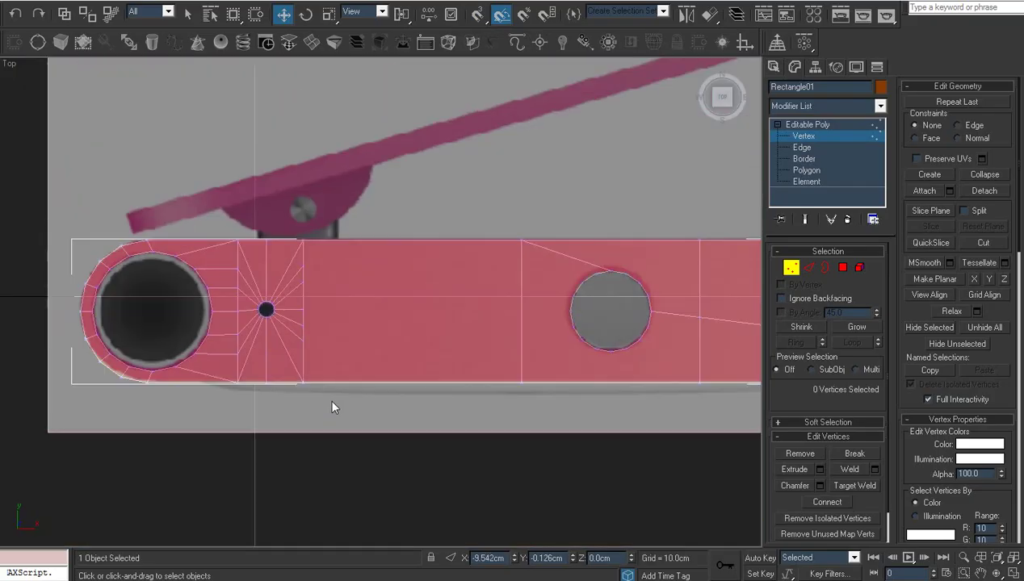
pyautogui.scroll(2, 346, 404)
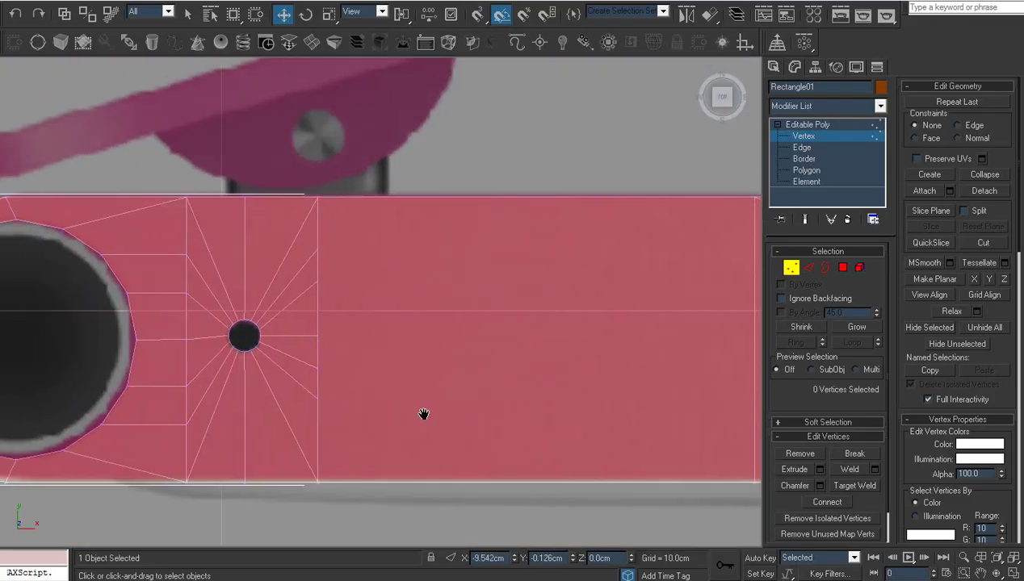
pyautogui.scroll(2, 423, 412)
pyautogui.scroll(3, 468, 382)
pyautogui.scroll(2, 459, 382)
pyautogui.click(555, 323)
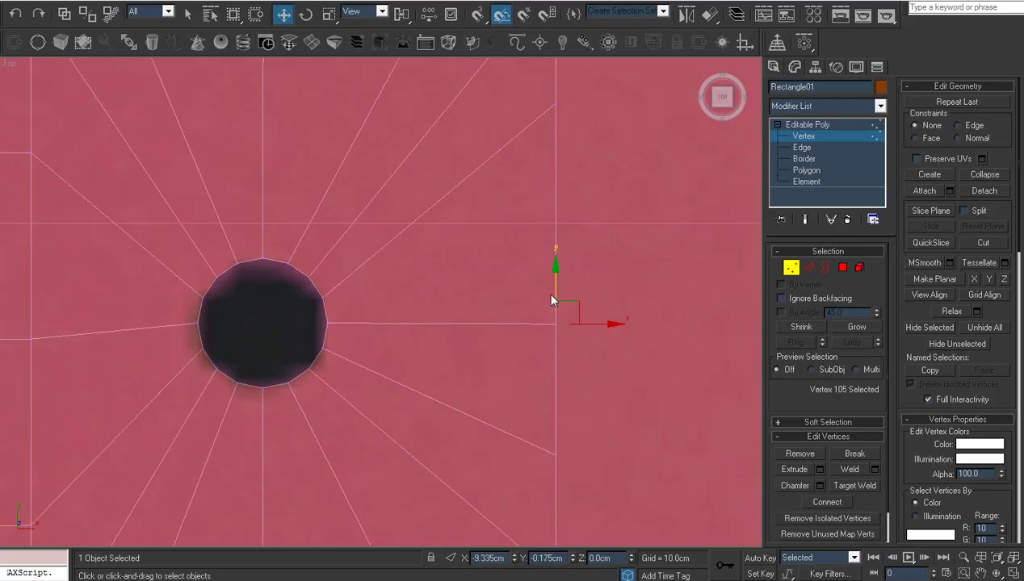
pyautogui.click(525, 405)
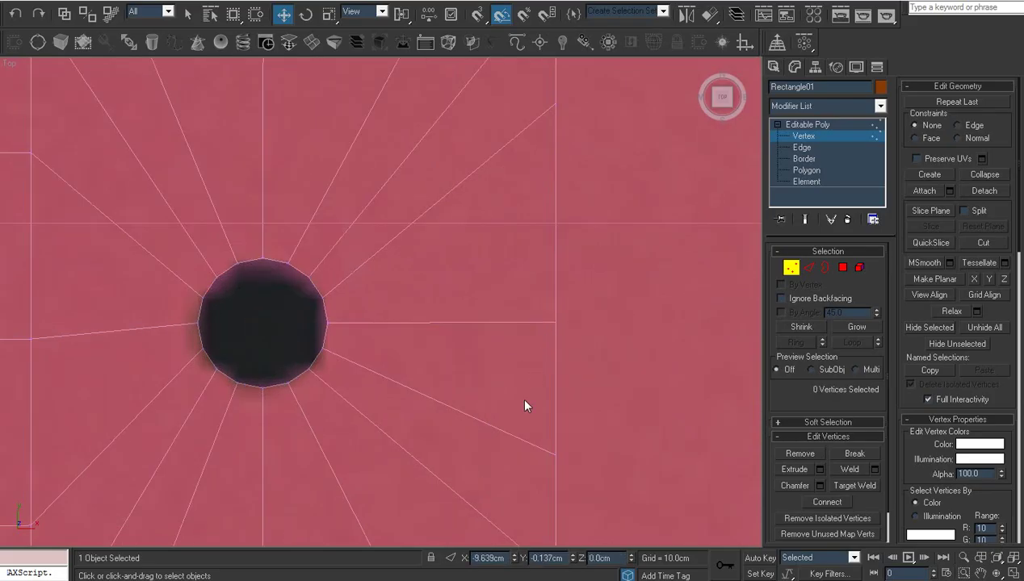
# Step: Pan over to the plate's larger hole and turn on Cut with Alt+C
pyautogui.scroll(-3, 567, 395)
pyautogui.scroll(-2, 450, 347)
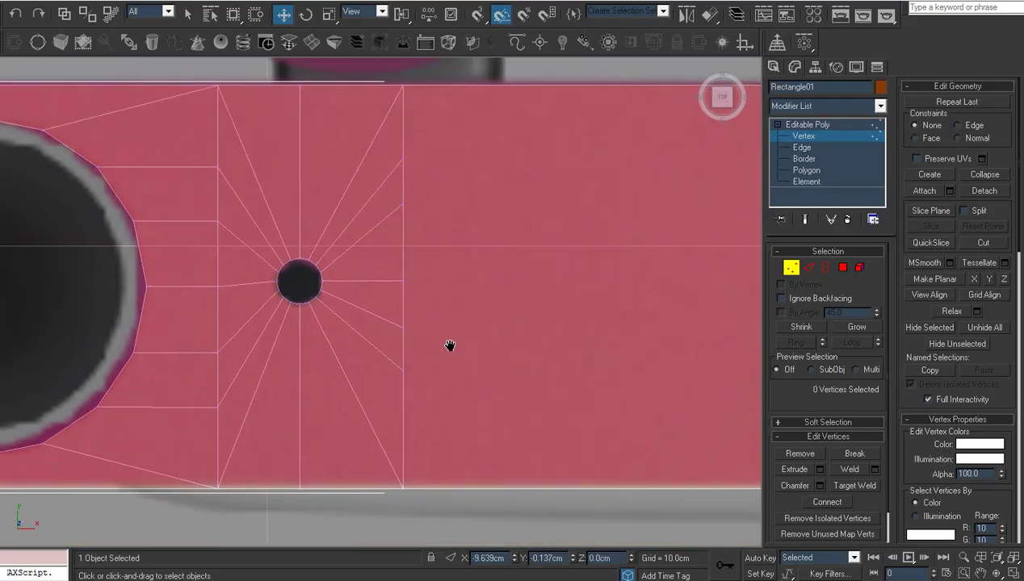
pyautogui.moveTo(487, 363); pyautogui.dragTo(301, 363, button='middle')
pyautogui.scroll(-2, 302, 367)
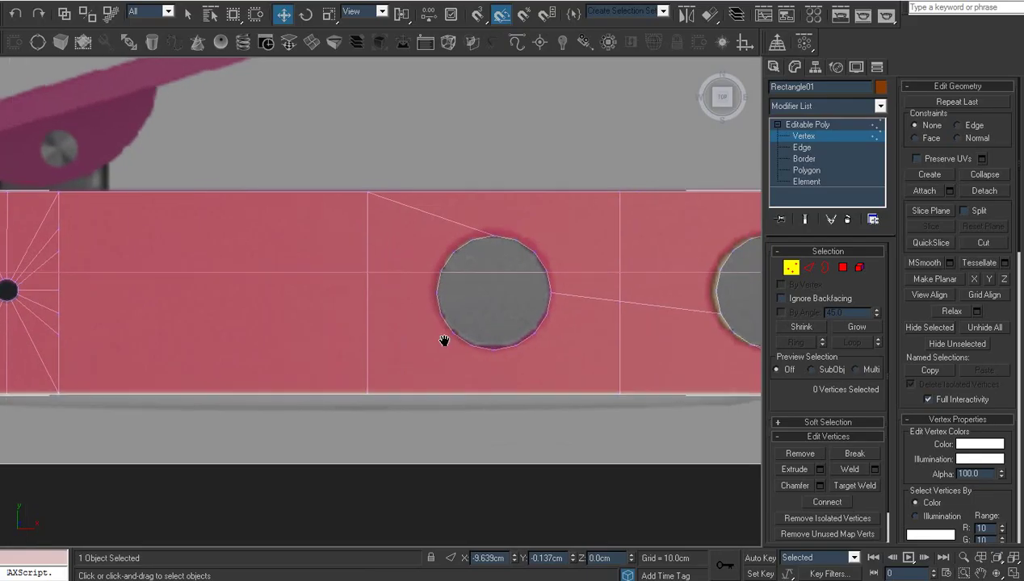
pyautogui.scroll(5, 428, 333)
pyautogui.scroll(2, 417, 339)
pyautogui.press('super')
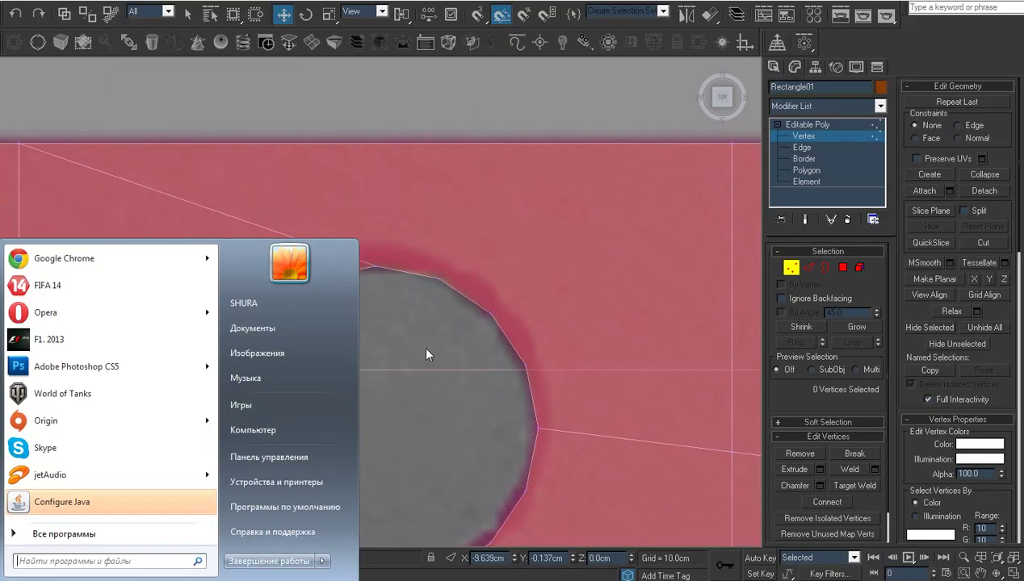
pyautogui.press('super')
pyautogui.hotkey('alt', 'c')
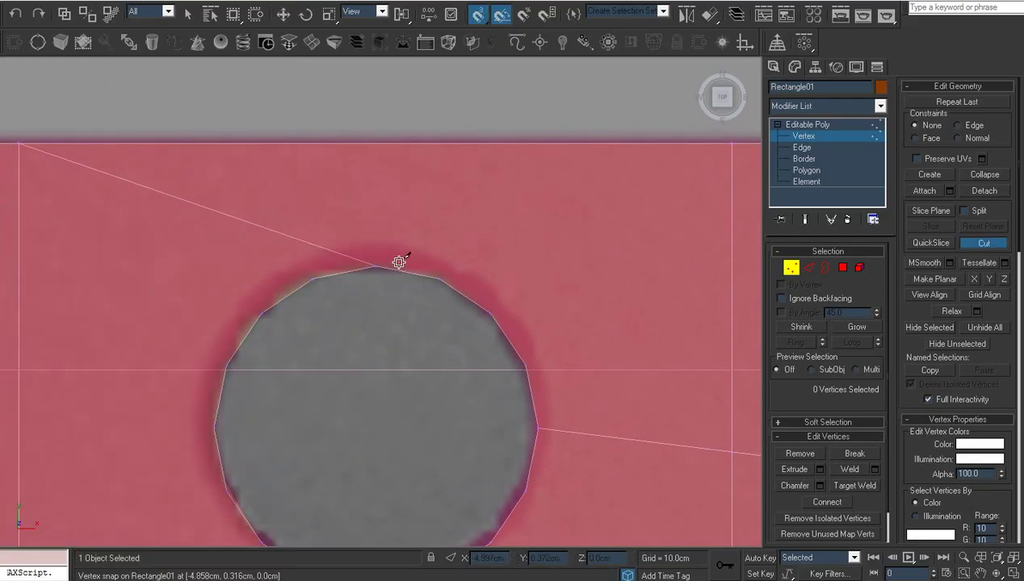
# Step: With vertex snap on, cut edges from the larger hole's top and bottom vertices to the plate borders
pyautogui.press('s')
pyautogui.click(375, 265)
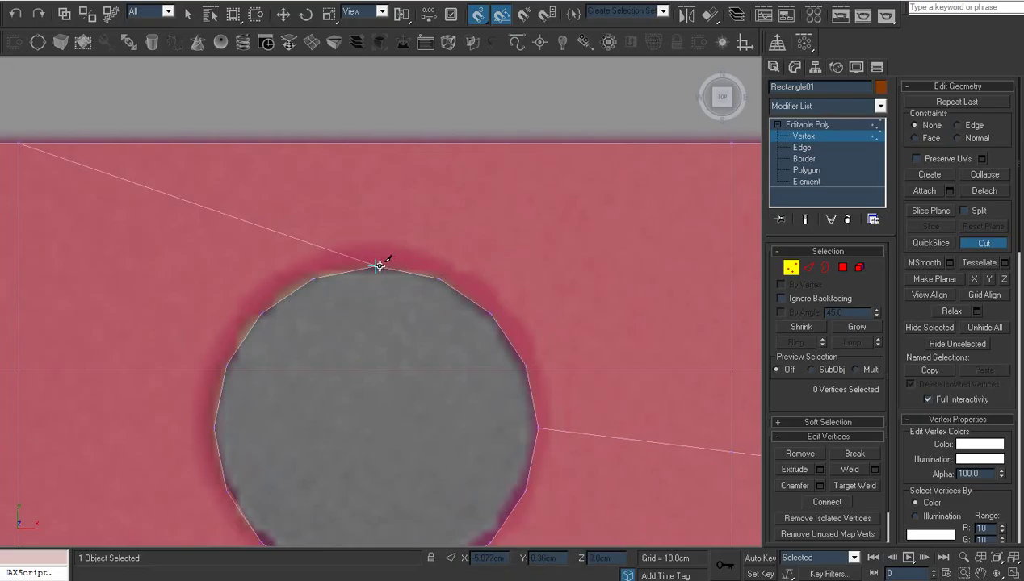
pyautogui.click(374, 144)
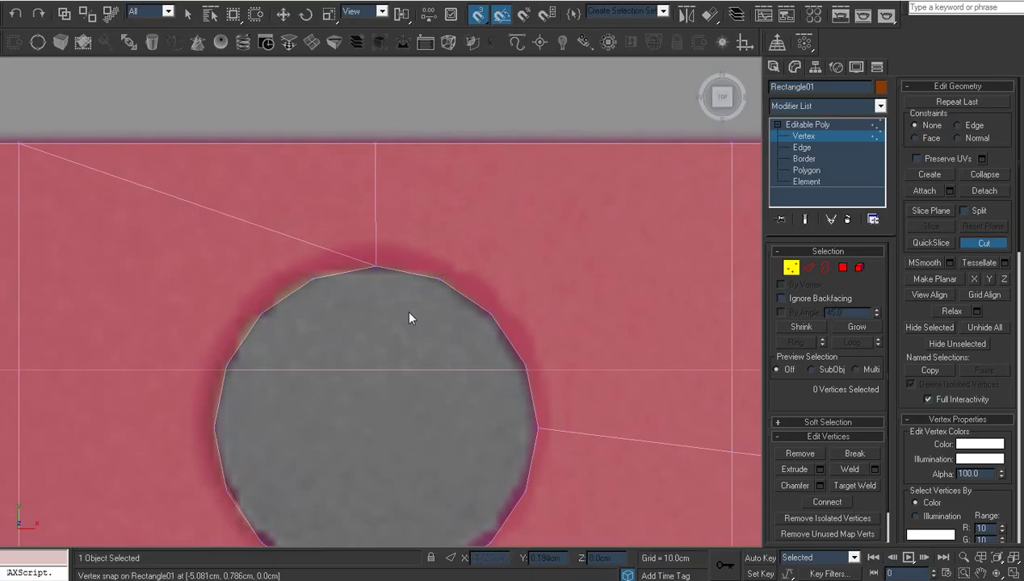
pyautogui.moveTo(411, 315); pyautogui.dragTo(446, 165, button='middle')
pyautogui.scroll(-2, 430, 257)
pyautogui.click(401, 335)
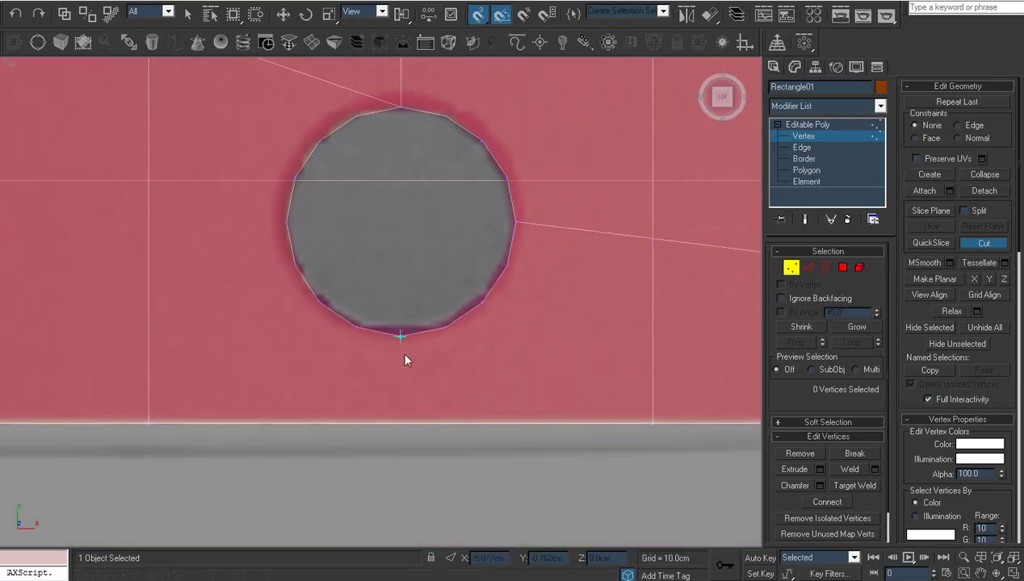
pyautogui.click(400, 420)
pyautogui.moveTo(512, 382); pyautogui.dragTo(467, 377, button='middle')
pyautogui.rightClick(482, 331)
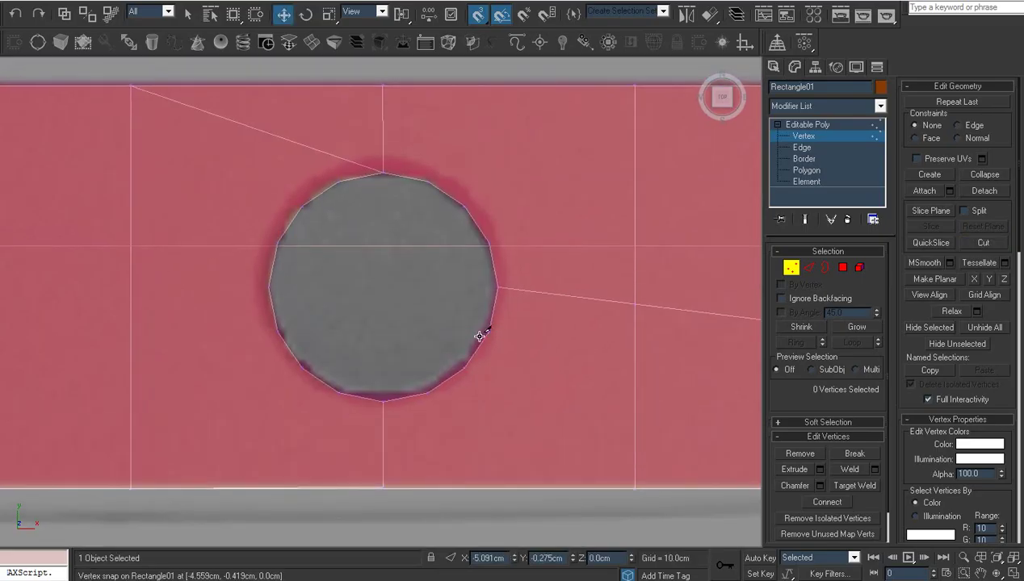
# Step: Nudge the vertex where the connecting edge crosses the vertical line to straighten it
pyautogui.scroll(-2, 494, 387)
pyautogui.rightClick(445, 318)
pyautogui.click(516, 338)
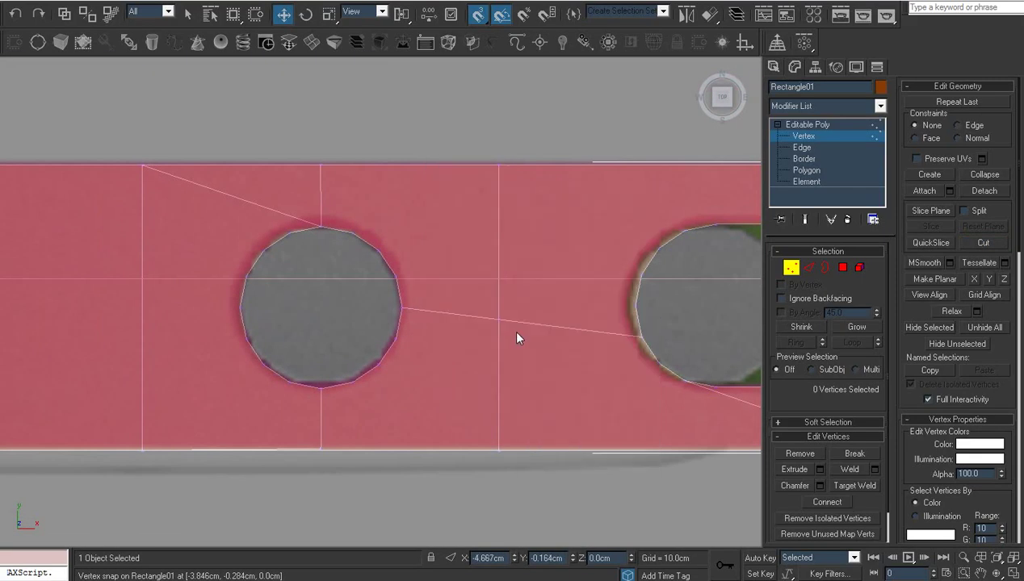
pyautogui.click(498, 319)
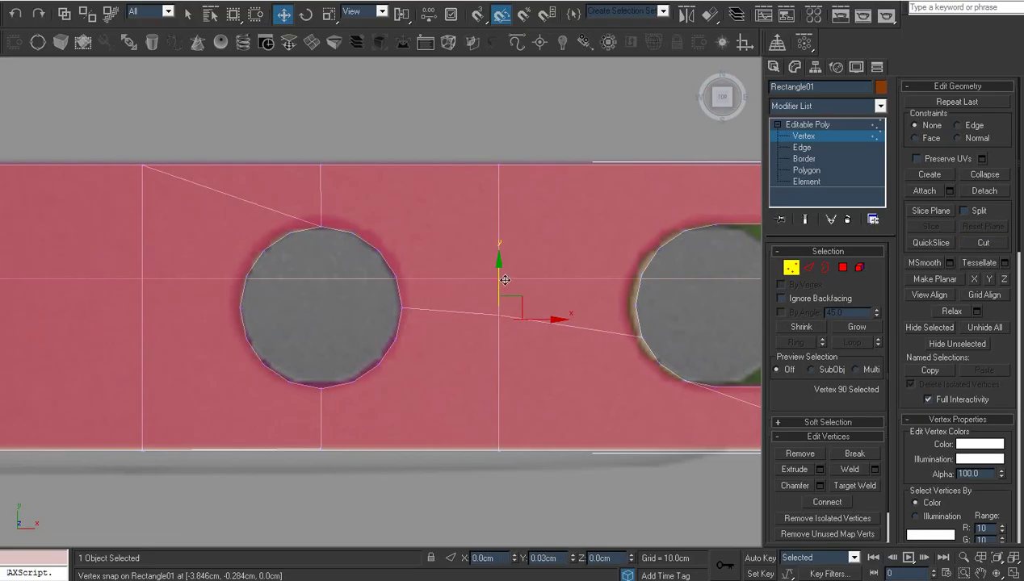
pyautogui.moveTo(505, 280); pyautogui.dragTo(514, 274)
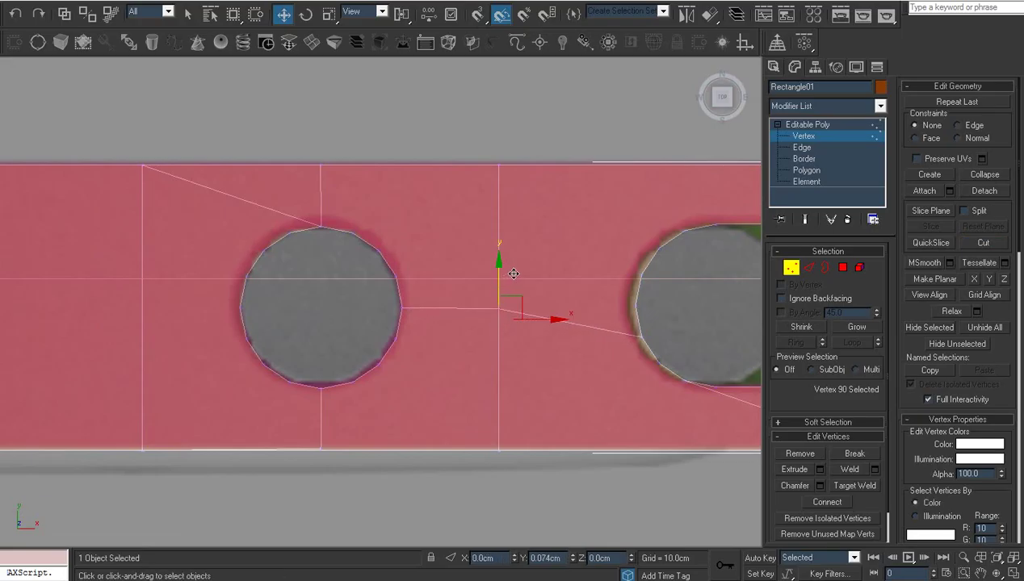
pyautogui.click(550, 336)
pyautogui.moveTo(556, 344); pyautogui.dragTo(549, 343, button='middle')
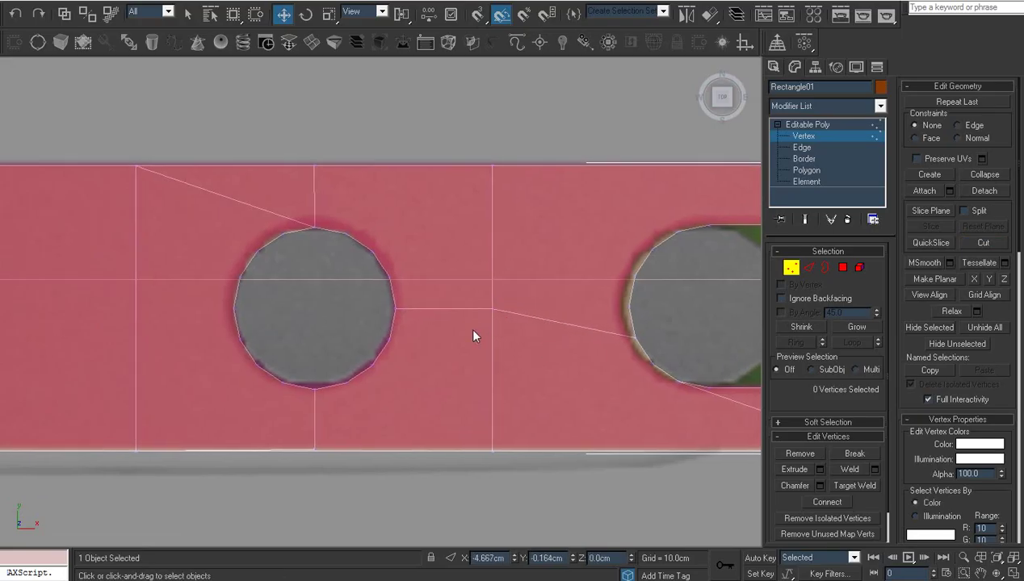
pyautogui.moveTo(611, 293); pyautogui.dragTo(638, 294)
pyautogui.click(638, 299)
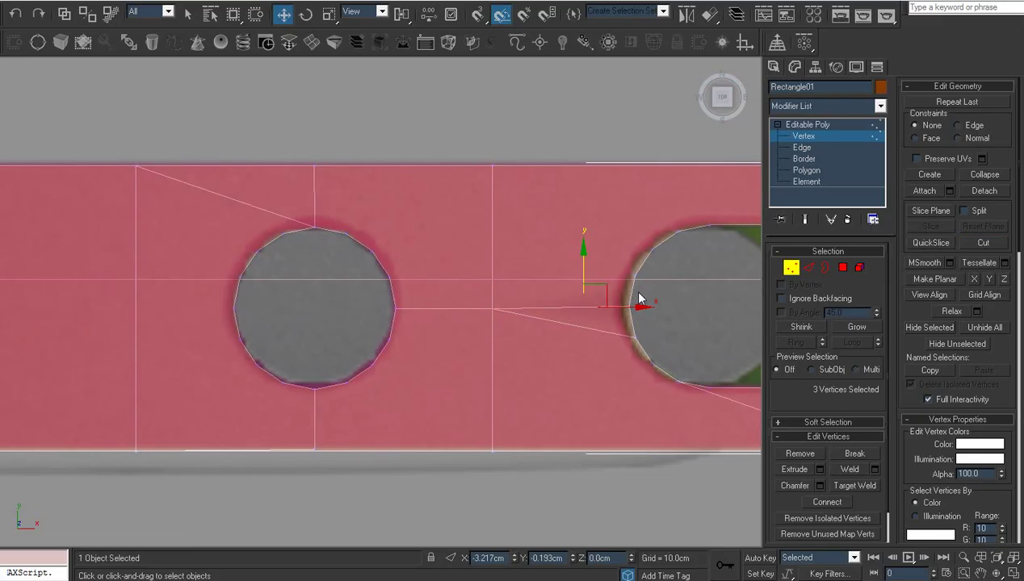
pyautogui.moveTo(468, 346); pyautogui.dragTo(562, 356, button='middle')
pyautogui.moveTo(471, 358); pyautogui.dragTo(516, 355, button='middle')
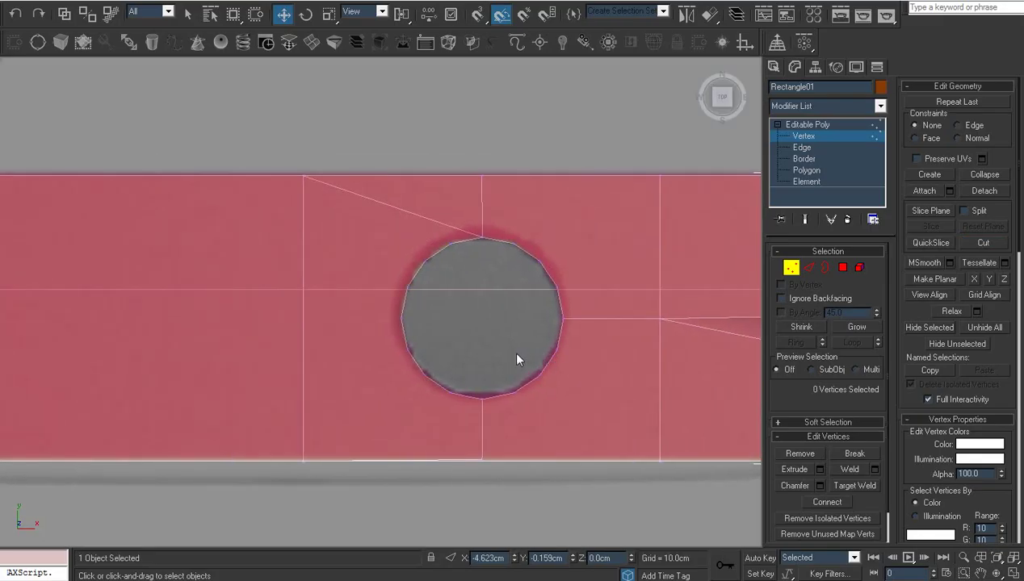
# Step: Cut three edges from the hole's left-side vertices out to the left vertical line
pyautogui.hotkey('alt', 'c')
pyautogui.press('s')
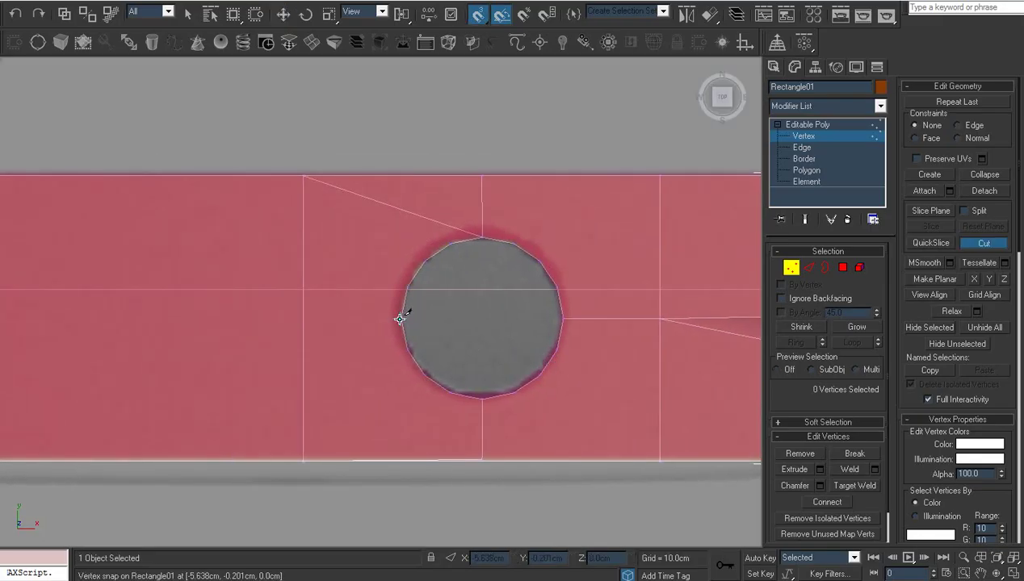
pyautogui.click(400, 319)
pyautogui.click(302, 318)
pyautogui.moveTo(382, 379); pyautogui.dragTo(370, 361, button='middle')
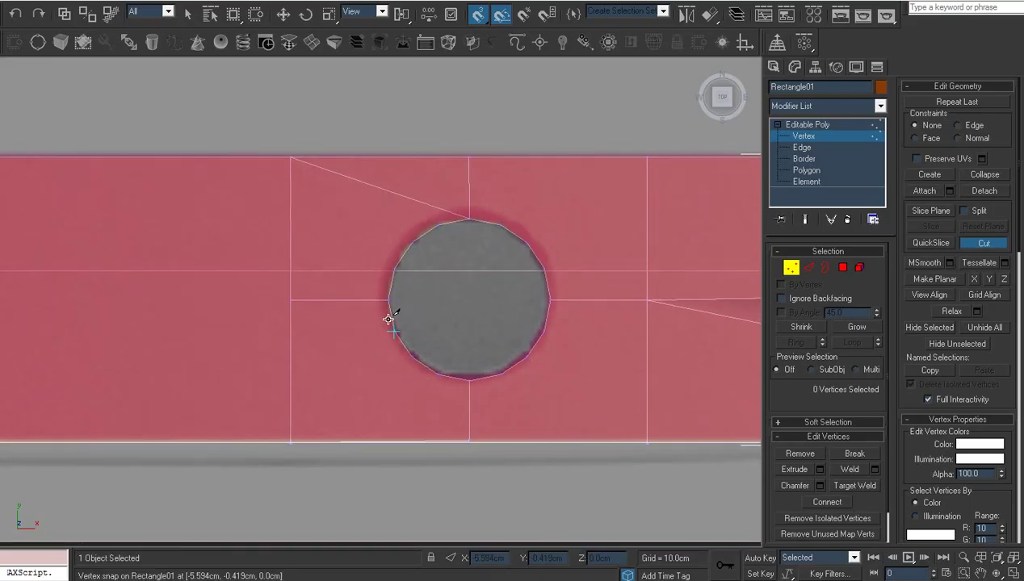
pyautogui.click(395, 267)
pyautogui.click(291, 233)
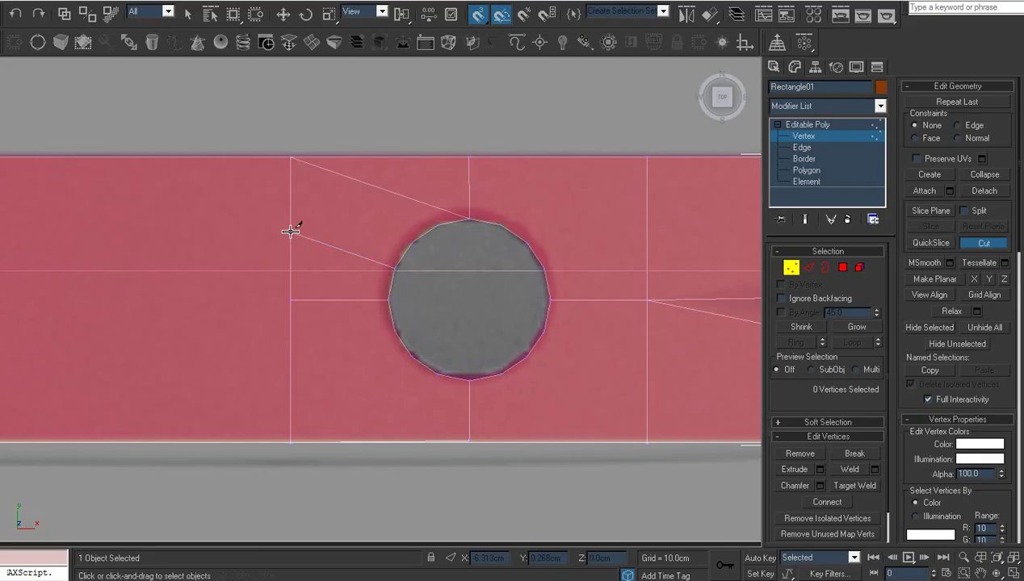
pyautogui.rightClick(291, 229)
pyautogui.click(411, 242)
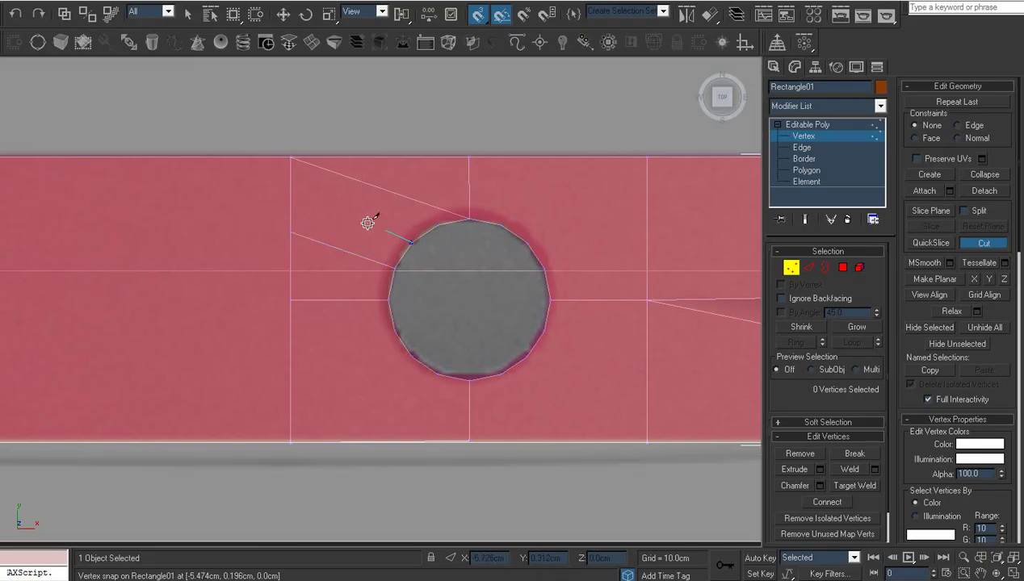
pyautogui.click(291, 192)
pyautogui.rightClick(418, 220)
# Step: Select the vertices near the hole's top, then switch to Edge level
pyautogui.press('w')
pyautogui.click(433, 224)
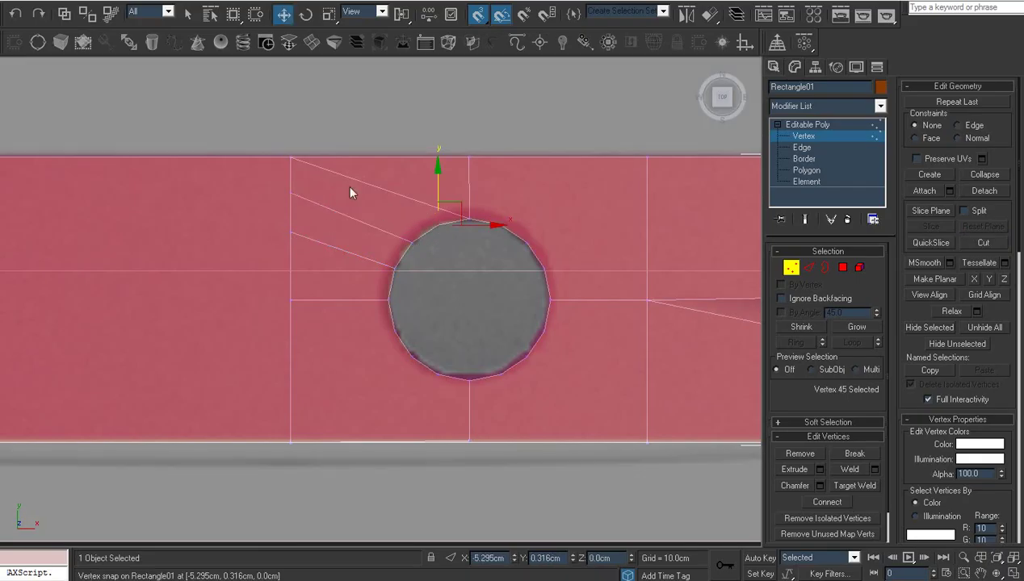
pyautogui.keyDown('ctrl'); pyautogui.moveTo(352, 192); pyautogui.dragTo(273, 164); pyautogui.keyUp('ctrl')
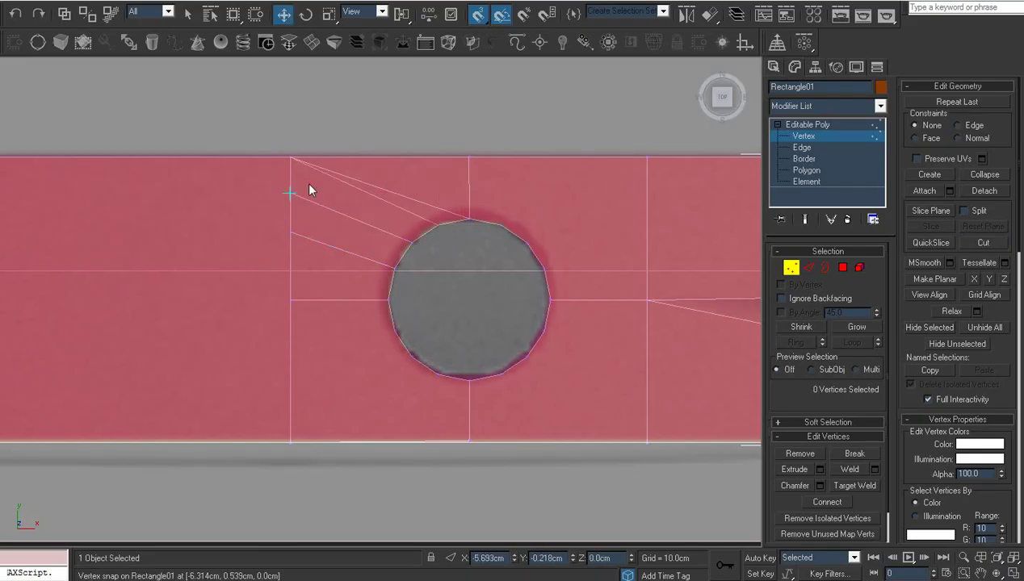
pyautogui.press('2')
pyautogui.click(397, 192)
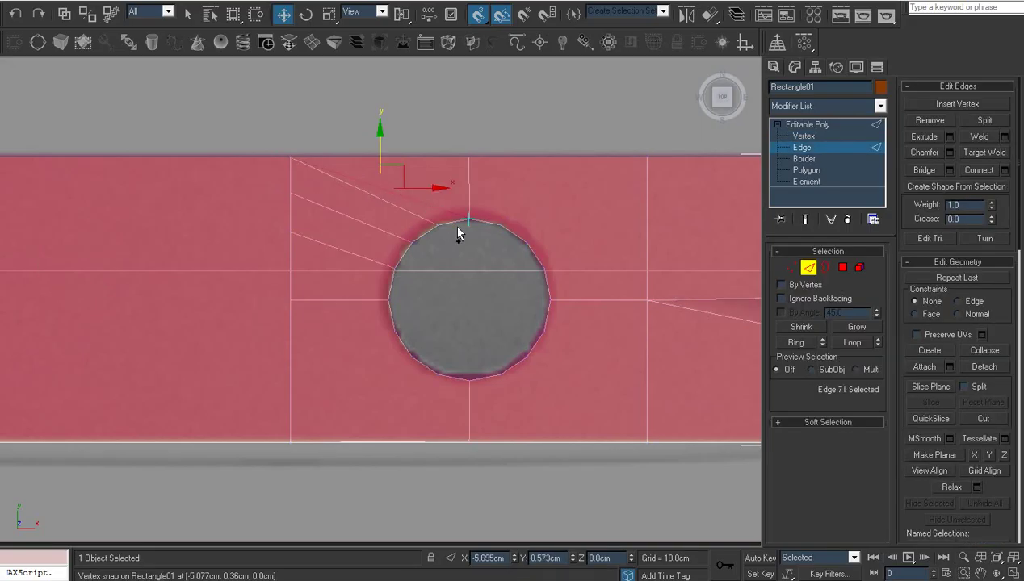
# Step: Check the edges on the hole's upper rim and the vertices above it
pyautogui.moveTo(464, 230); pyautogui.dragTo(342, 252, button='middle')
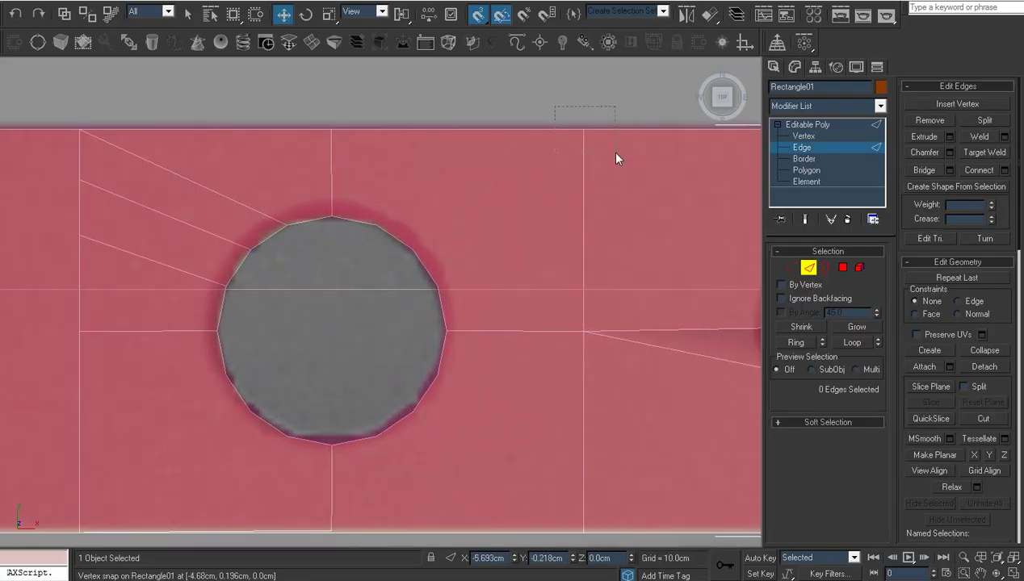
pyautogui.moveTo(615, 159); pyautogui.dragTo(613, 160)
pyautogui.keyDown('ctrl'); pyautogui.click(363, 232); pyautogui.keyUp('ctrl')
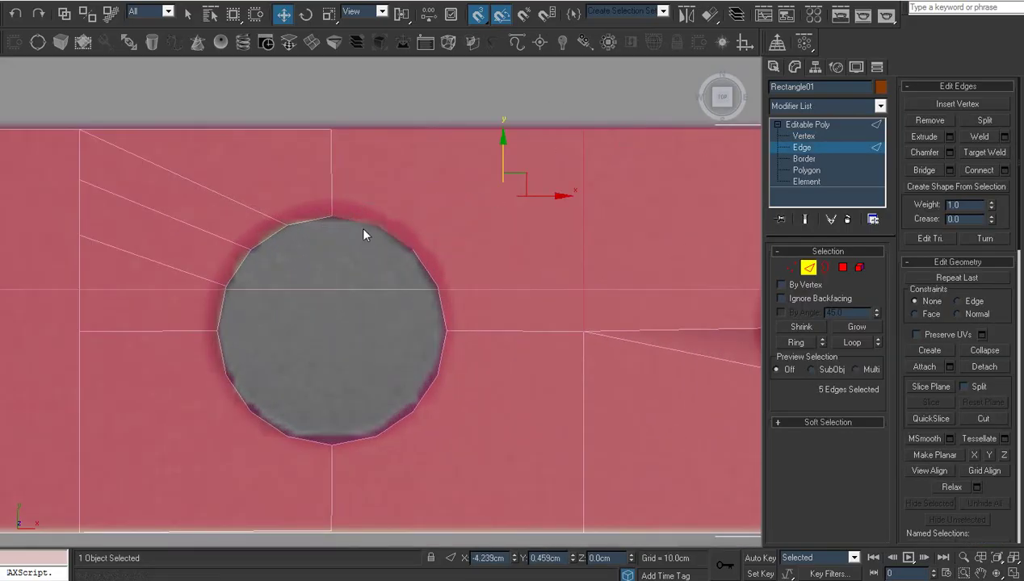
pyautogui.click(483, 230)
pyautogui.press('1')
pyautogui.click(376, 202)
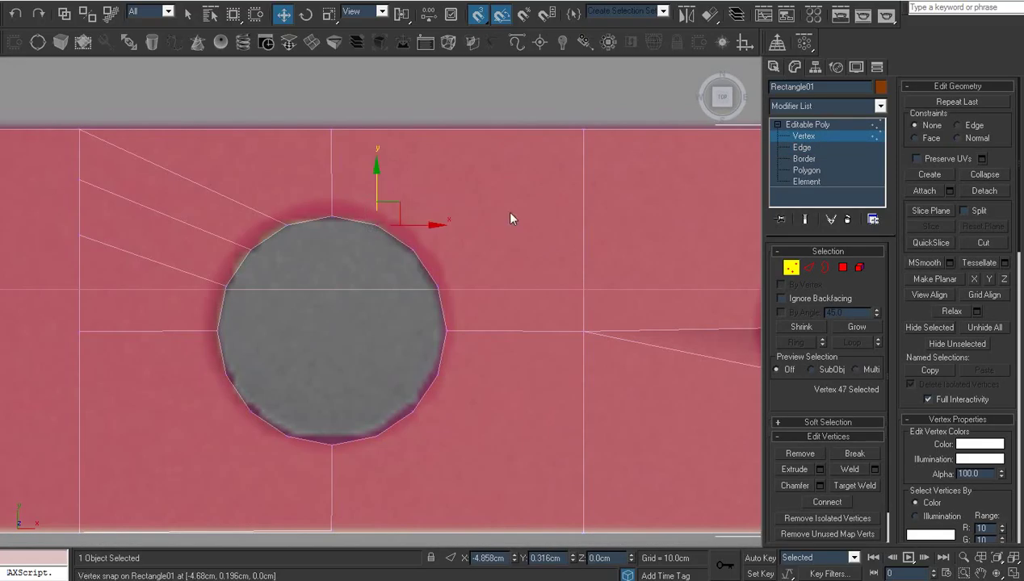
pyautogui.keyDown('ctrl'); pyautogui.moveTo(510, 218); pyautogui.dragTo(645, 110); pyautogui.keyUp('ctrl')
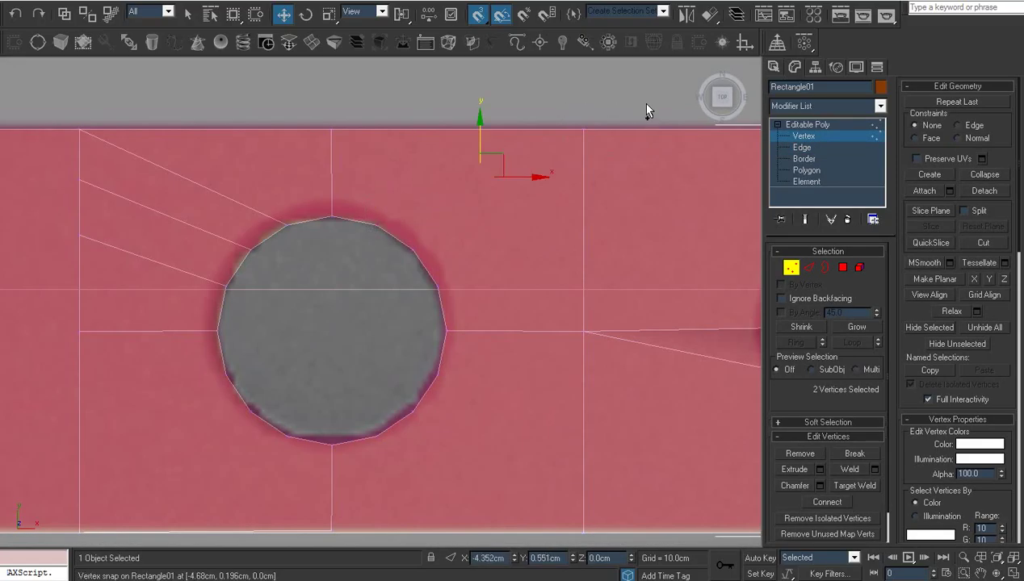
pyautogui.click(584, 240)
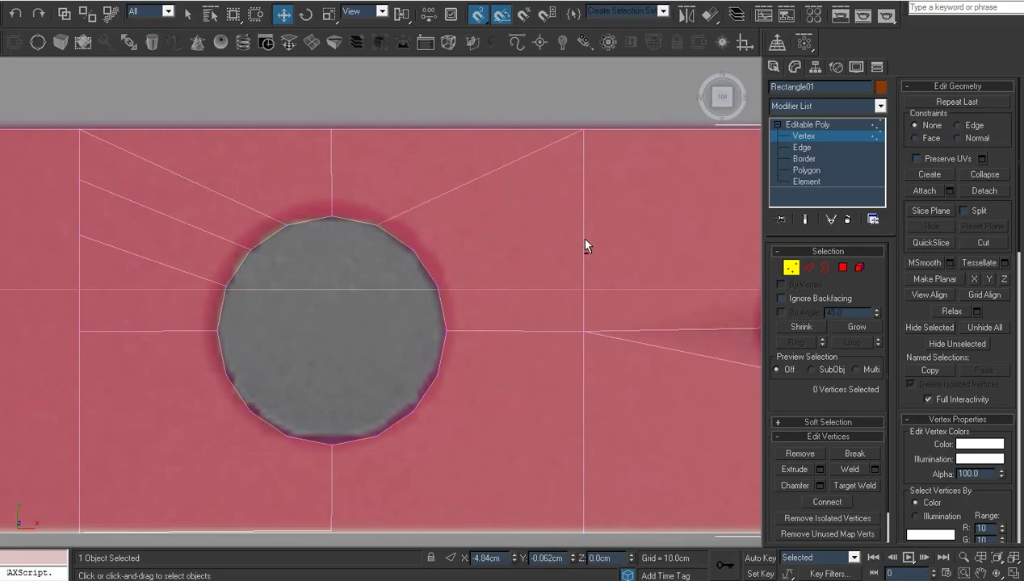
# Step: Recenter on the hole, check a vertex on the square's left side, and turn off vertex snapping
pyautogui.scroll(-2, 572, 251)
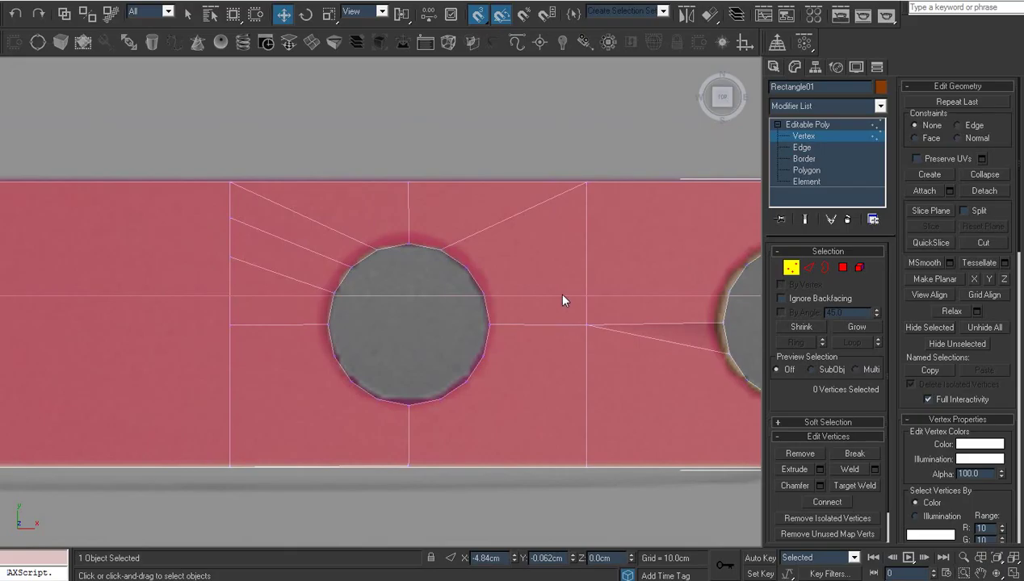
pyautogui.moveTo(563, 301); pyautogui.dragTo(580, 308, button='middle')
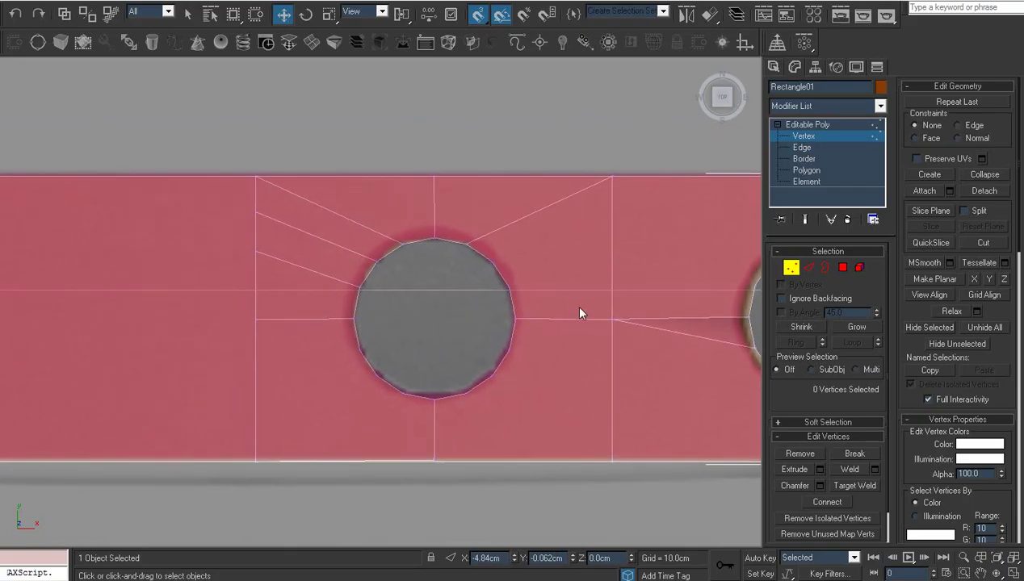
pyautogui.moveTo(553, 310); pyautogui.dragTo(555, 293, button='middle')
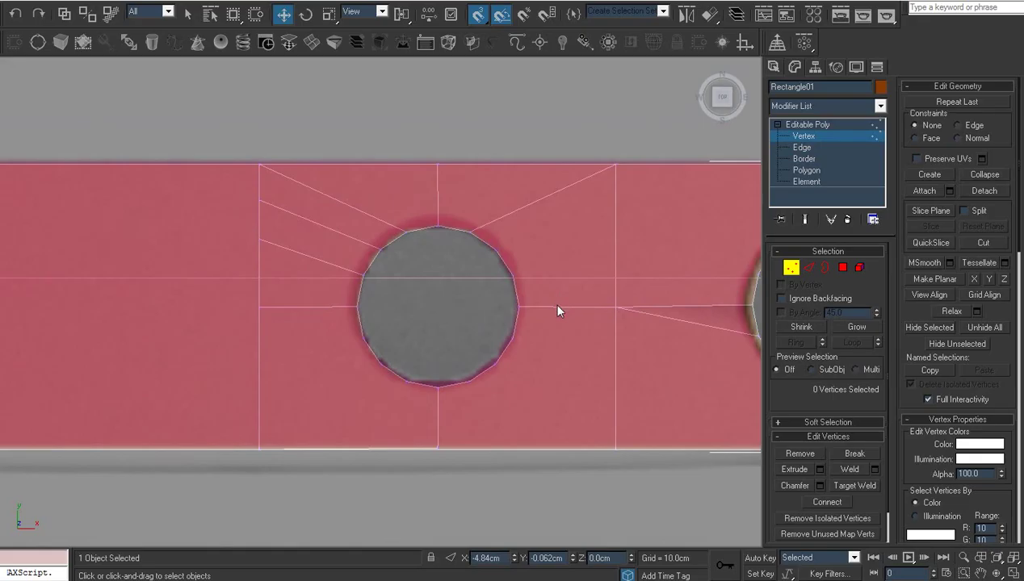
pyautogui.moveTo(295, 269); pyautogui.dragTo(257, 309)
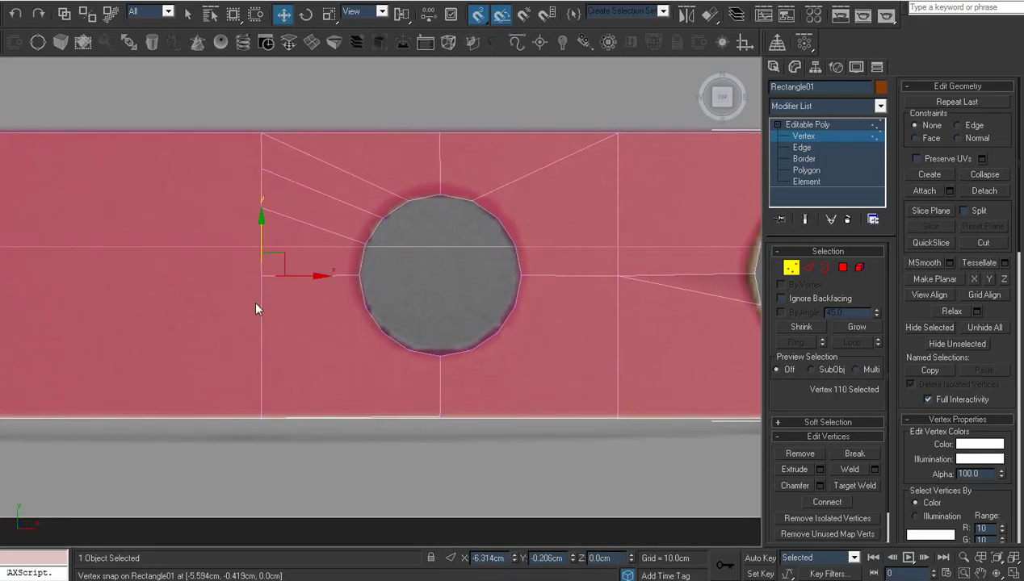
pyautogui.press('s')
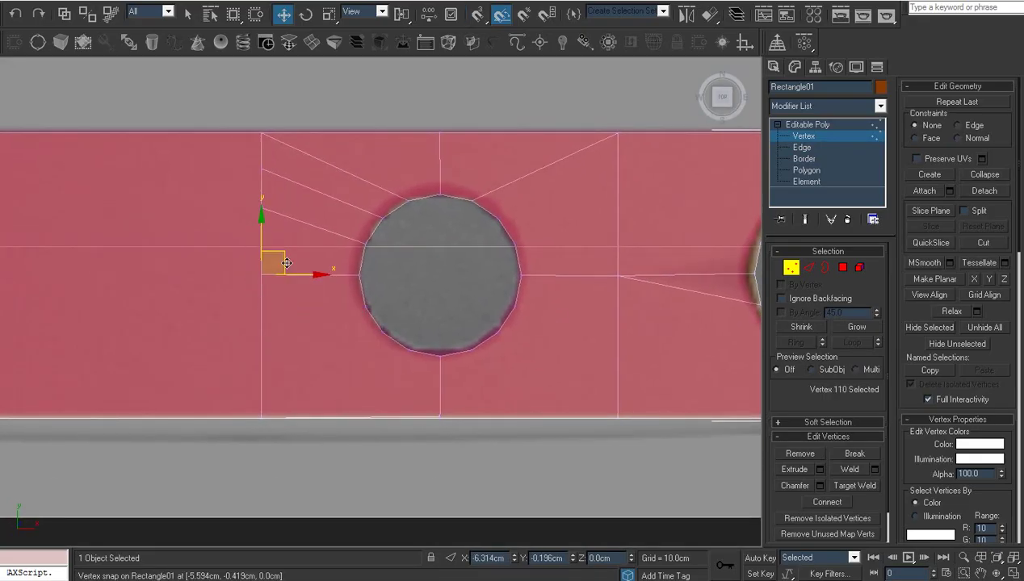
pyautogui.click(393, 320)
pyautogui.moveTo(393, 320)
pyautogui.mouseDown(button='middle')
pyautogui.moveTo(339, 306)
pyautogui.moveTo(371, 278)
pyautogui.moveTo(374, 298)
pyautogui.mouseUp(button='middle')
# Step: Connect the hole's bottom and lower-left vertices to the square's lower-right and lower-left corners
pyautogui.click(384, 326)
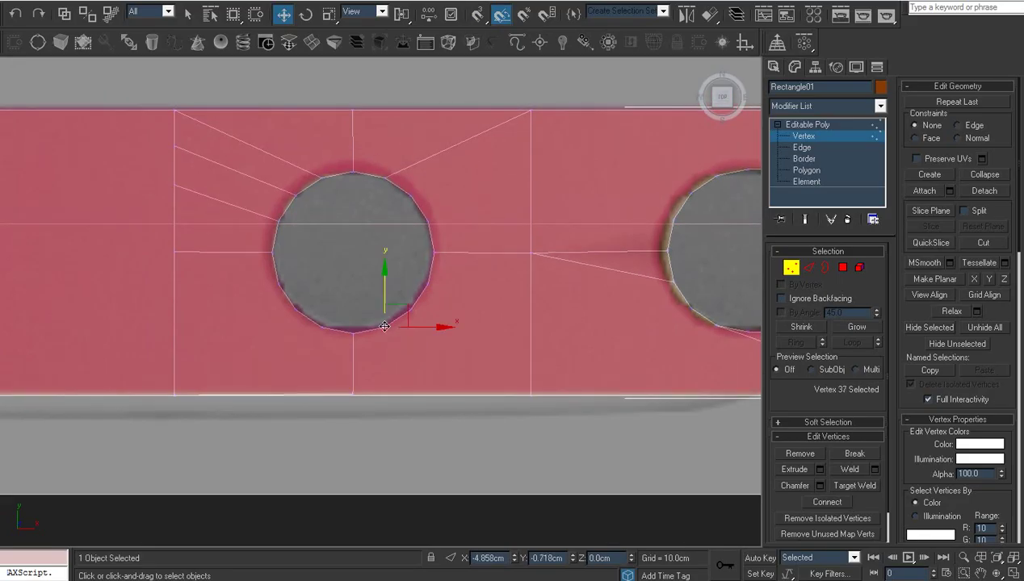
pyautogui.keyDown('ctrl'); pyautogui.click(530, 395); pyautogui.keyUp('ctrl')
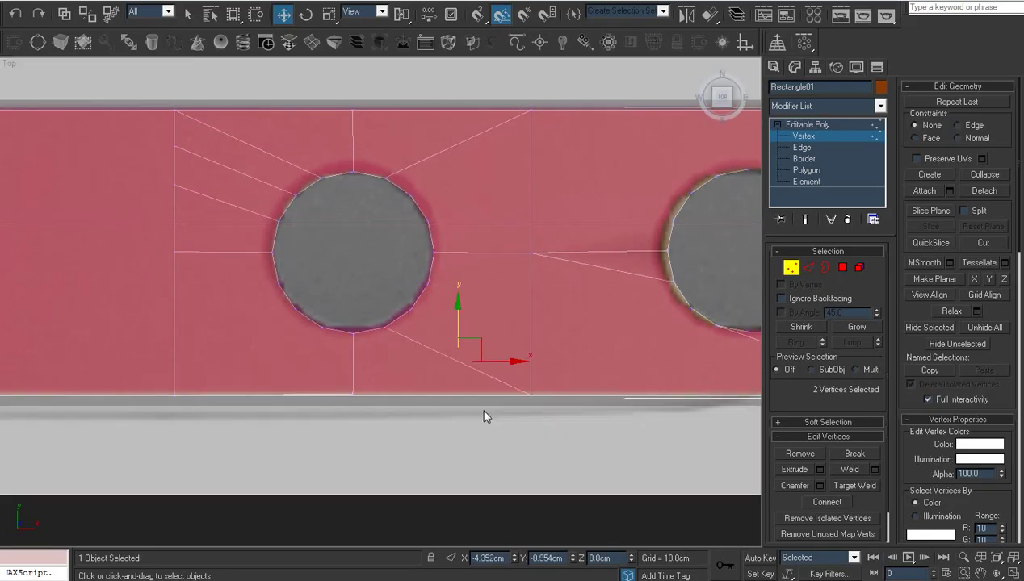
pyautogui.hotkey('ctrl', 'shift', 'e')
pyautogui.click(323, 327)
pyautogui.keyDown('ctrl'); pyautogui.click(174, 395); pyautogui.keyUp('ctrl')
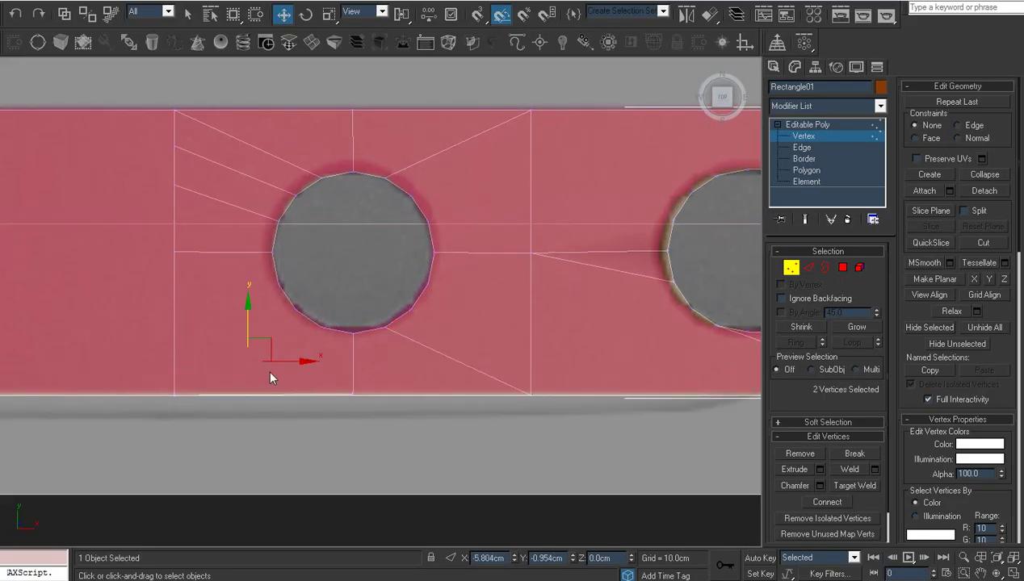
pyautogui.hotkey('ctrl', 'shift', 'e')
# Step: Cut two edges from the hole's upper-right and right vertices to the square's right side
pyautogui.moveTo(292, 381); pyautogui.dragTo(361, 351, button='middle')
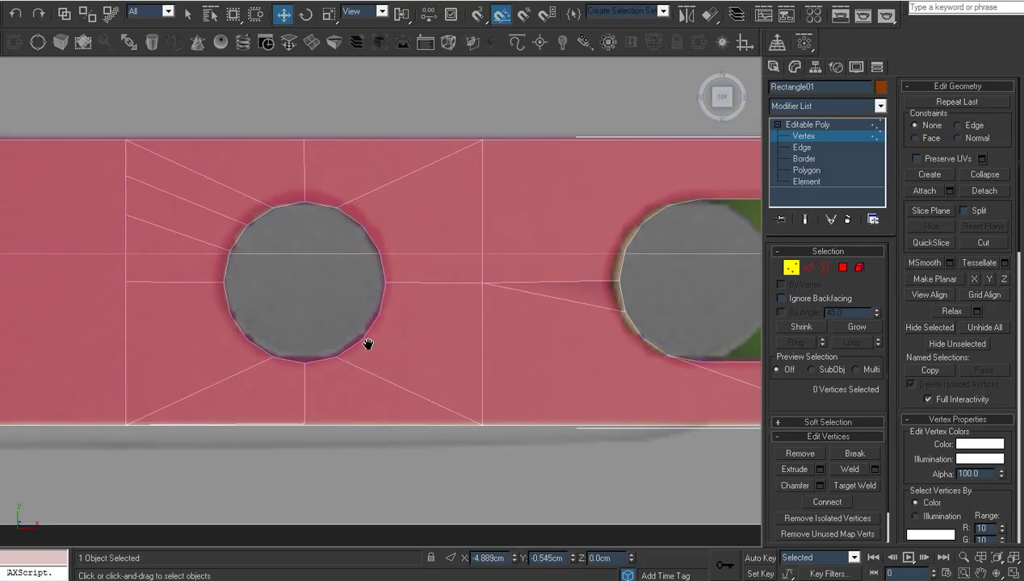
pyautogui.hotkey('alt', 'c')
pyautogui.press('s')
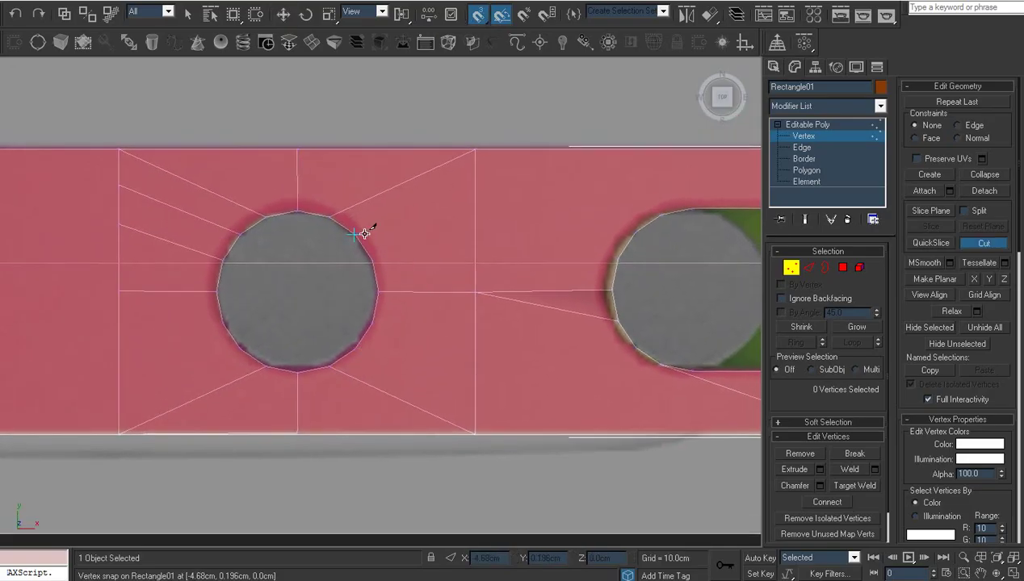
pyautogui.click(353, 234)
pyautogui.click(474, 208)
pyautogui.rightClick(473, 215)
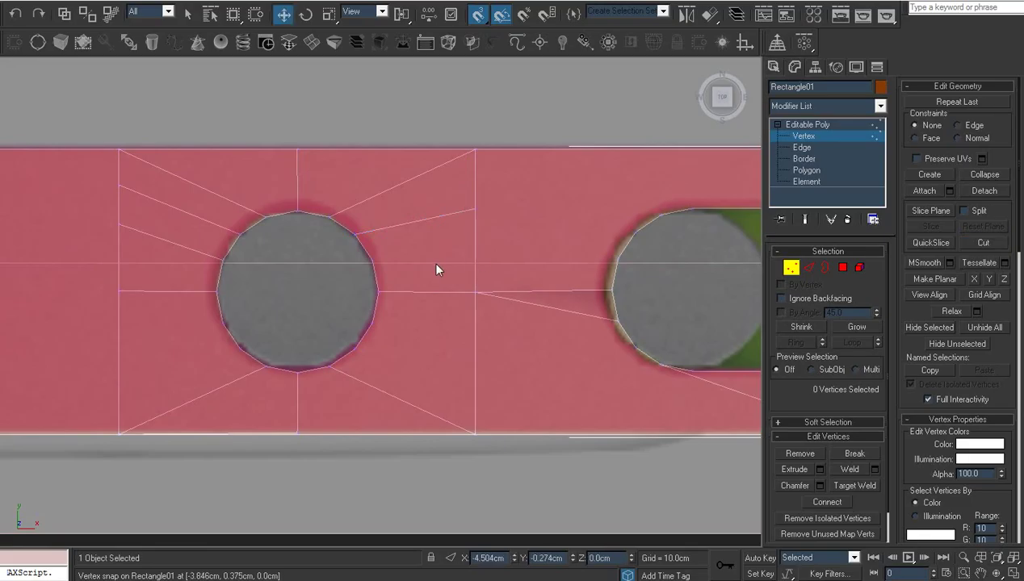
pyautogui.hotkey('alt', 'c')
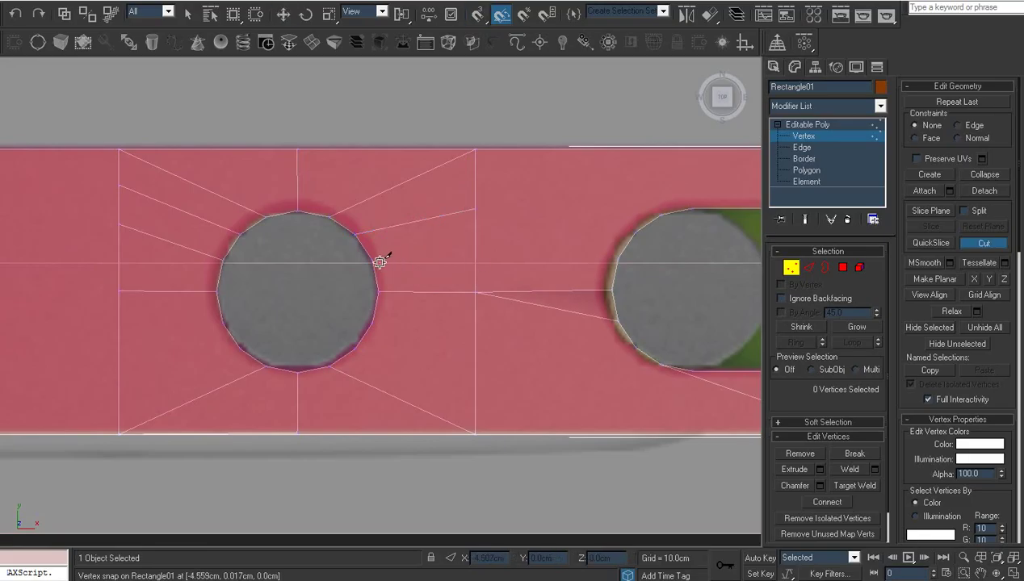
pyautogui.click(370, 261)
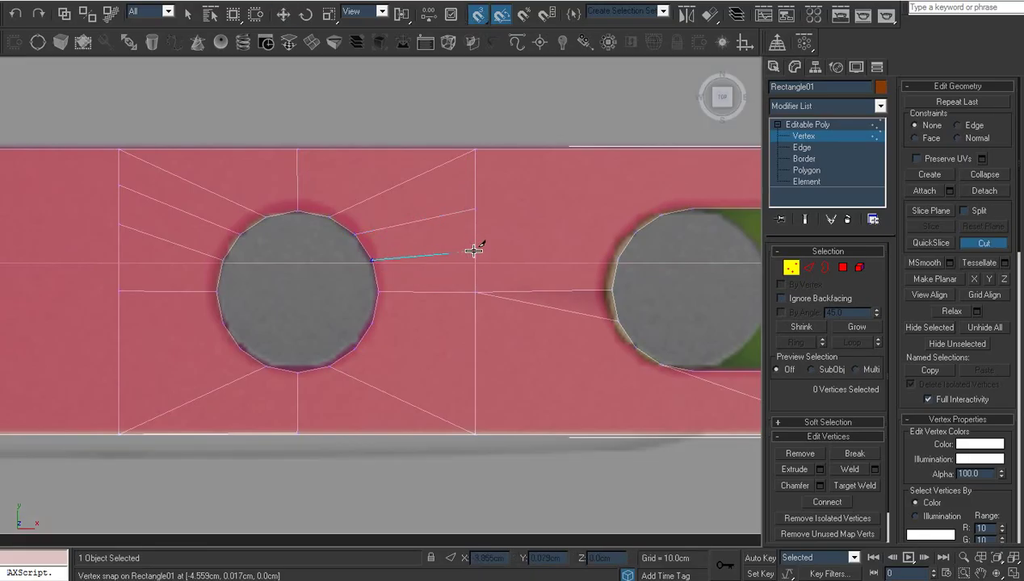
pyautogui.click(474, 251)
pyautogui.rightClick(476, 257)
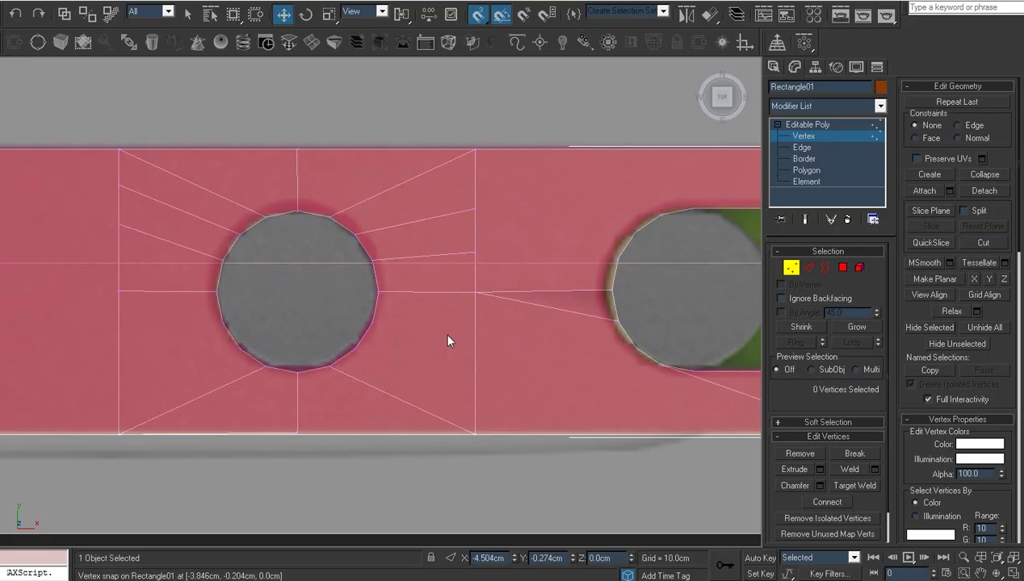
# Step: Cut an edge from the hole's lower-left vertex out to the square's left side
pyautogui.moveTo(399, 353); pyautogui.dragTo(434, 355, button='middle')
pyautogui.scroll(3, 434, 355)
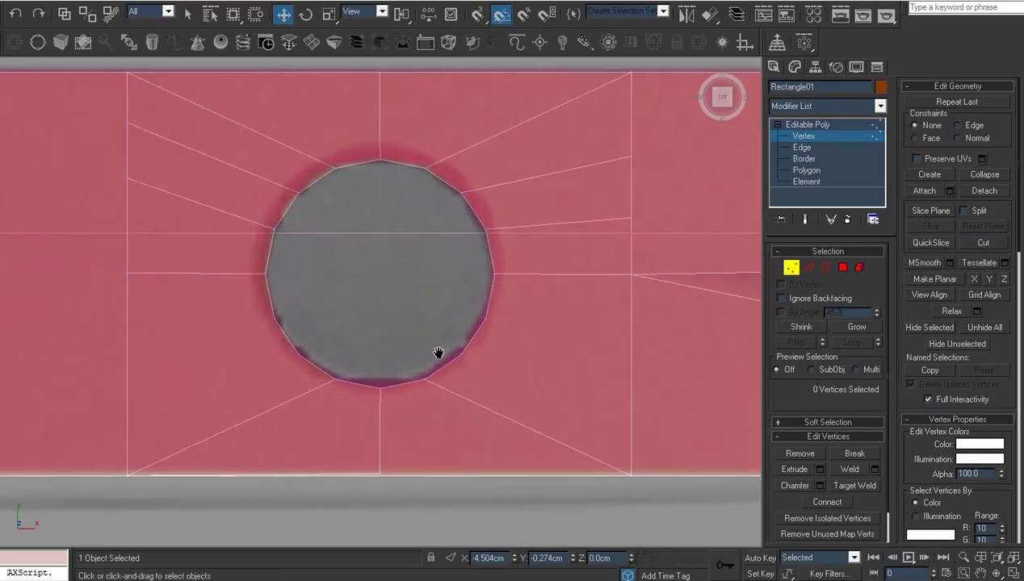
pyautogui.scroll(-1, 449, 350)
pyautogui.scroll(-2, 452, 347)
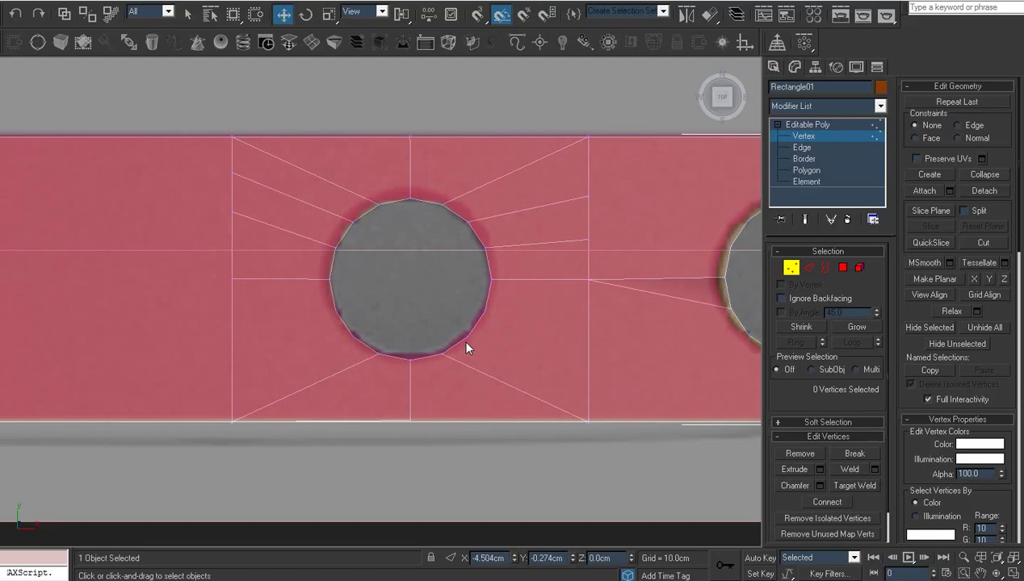
pyautogui.hotkey('alt', 'c')
pyautogui.press('s')
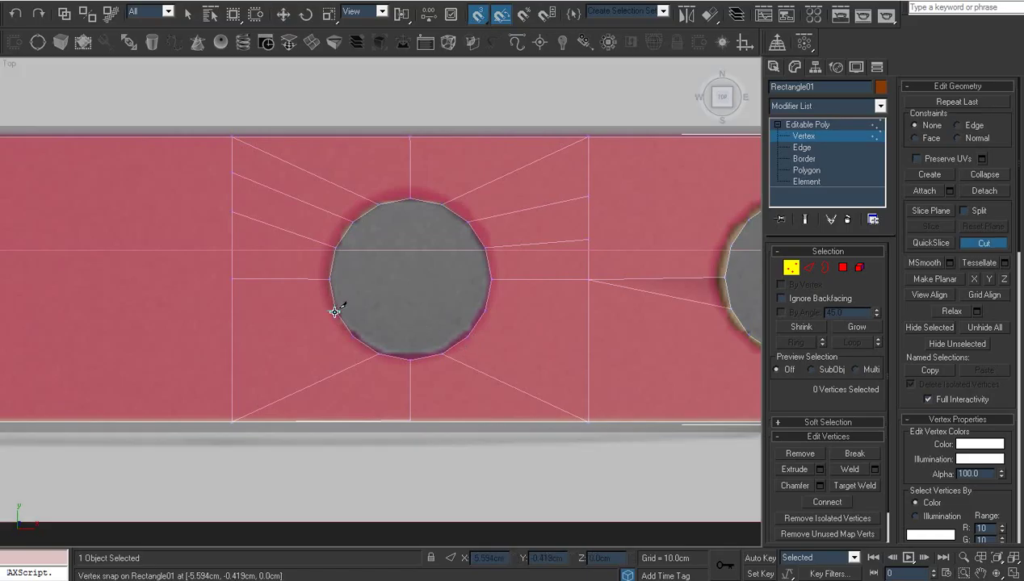
pyautogui.click(335, 311)
pyautogui.click(232, 327)
pyautogui.rightClick(233, 326)
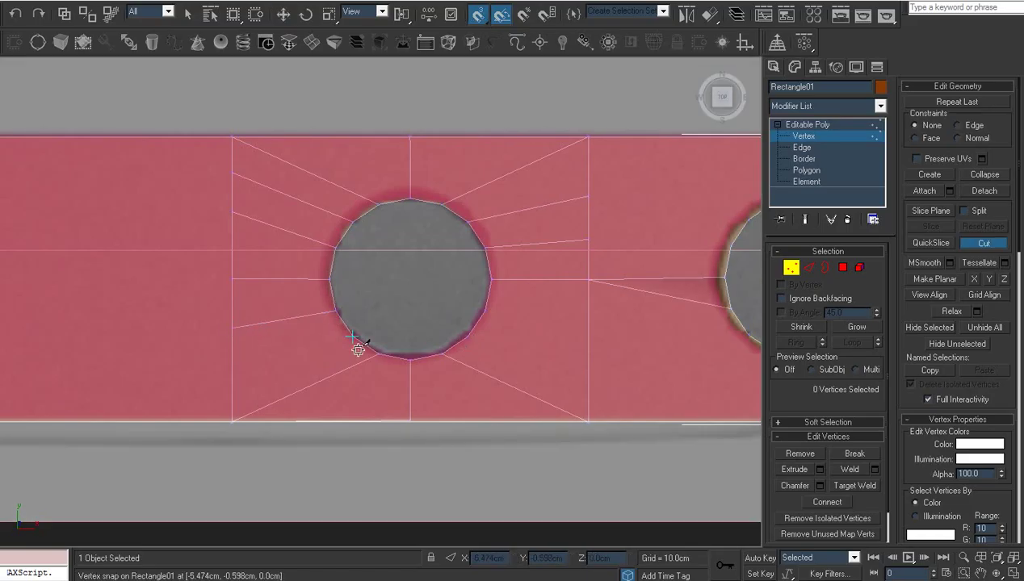
pyautogui.click(353, 335)
pyautogui.press('w')
pyautogui.moveTo(556, 384)
pyautogui.mouseDown(button='middle')
pyautogui.moveTo(497, 380)
pyautogui.moveTo(494, 365)
pyautogui.mouseUp(button='middle')
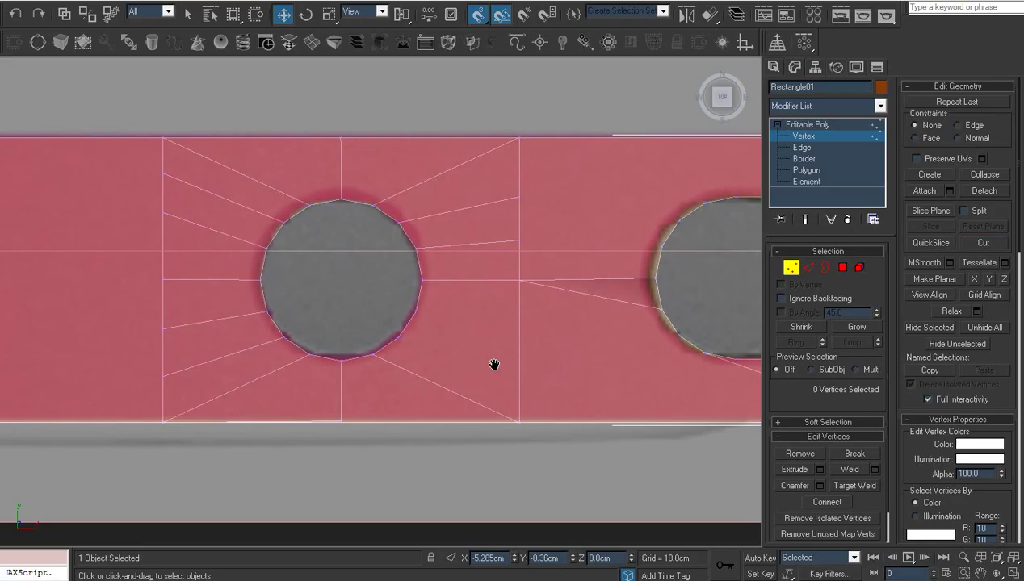
# Step: Begin further cuts from the hole's right and lower vertices, then frame both holes
pyautogui.press('2')
pyautogui.moveTo(507, 327); pyautogui.dragTo(406, 324, button='middle')
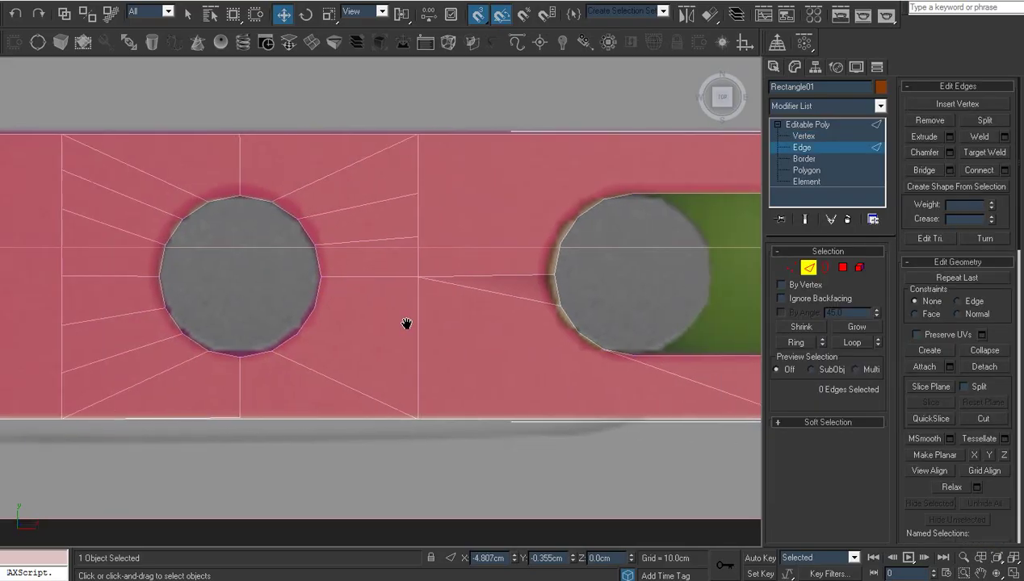
pyautogui.scroll(3, 428, 337)
pyautogui.press('1')
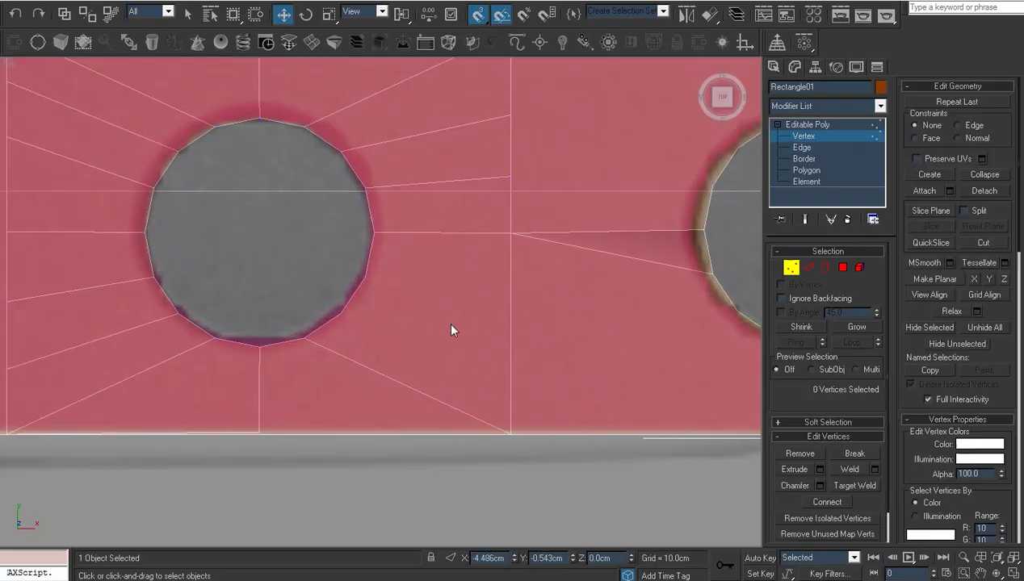
pyautogui.hotkey('alt', 'c')
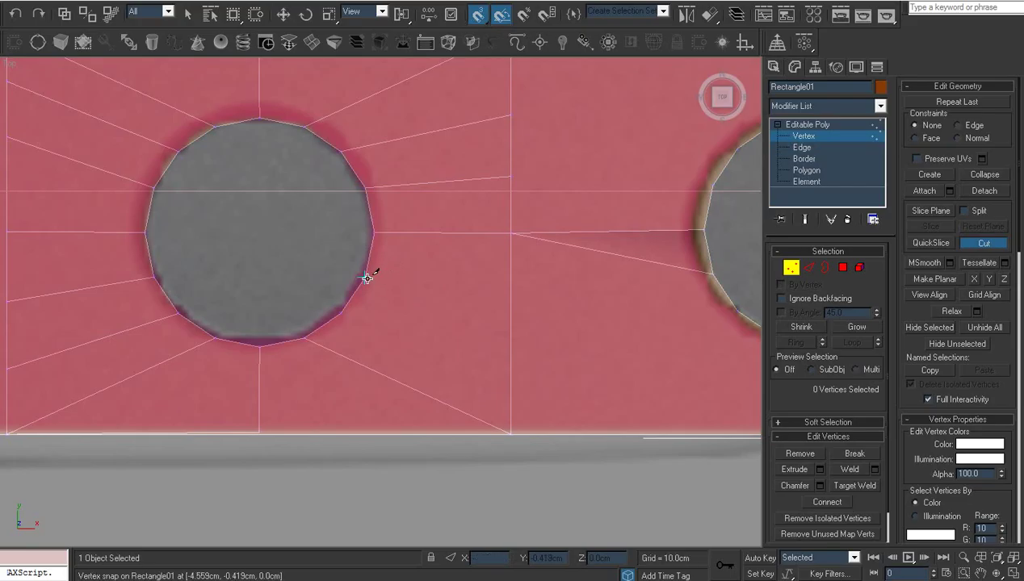
pyautogui.click(368, 278)
pyautogui.click(340, 313)
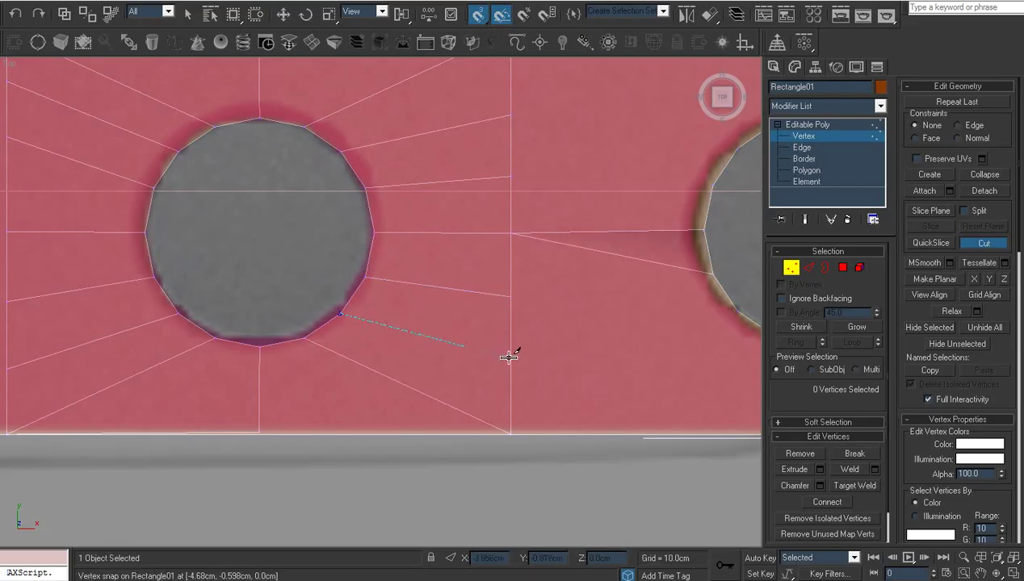
pyautogui.press('w')
pyautogui.scroll(-3, 515, 338)
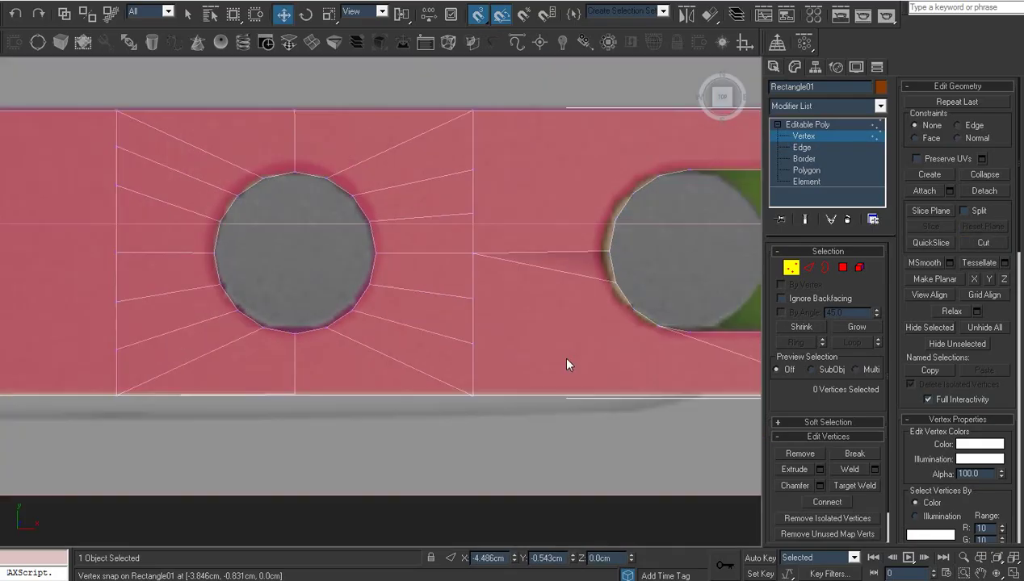
pyautogui.moveTo(559, 358); pyautogui.dragTo(449, 374, button='middle')
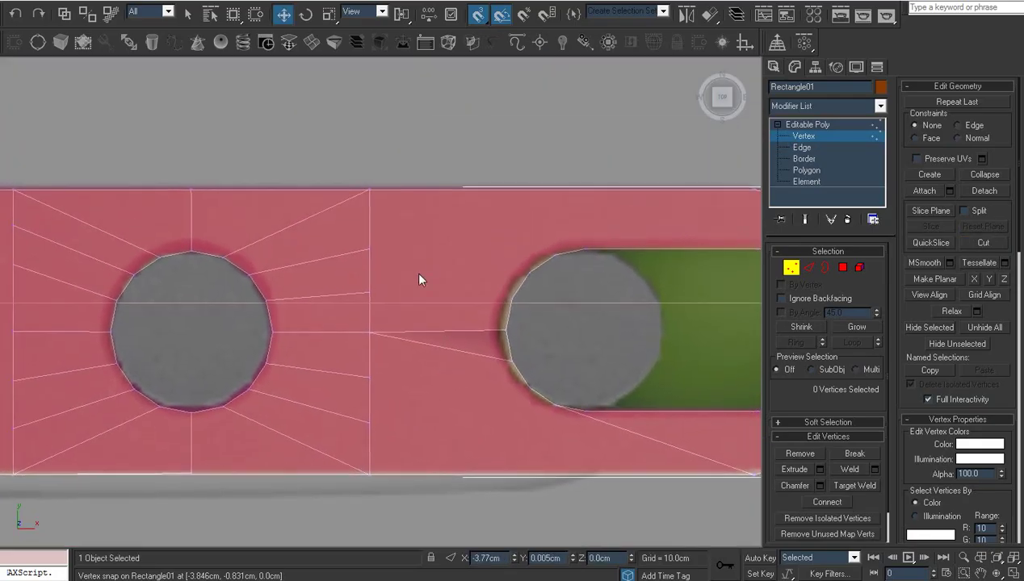
# Step: Connect a vertex on the vertical edge between the holes to the second hole's left vertex
pyautogui.click(369, 288)
pyautogui.keyDown('ctrl'); pyautogui.click(510, 303); pyautogui.keyUp('ctrl')
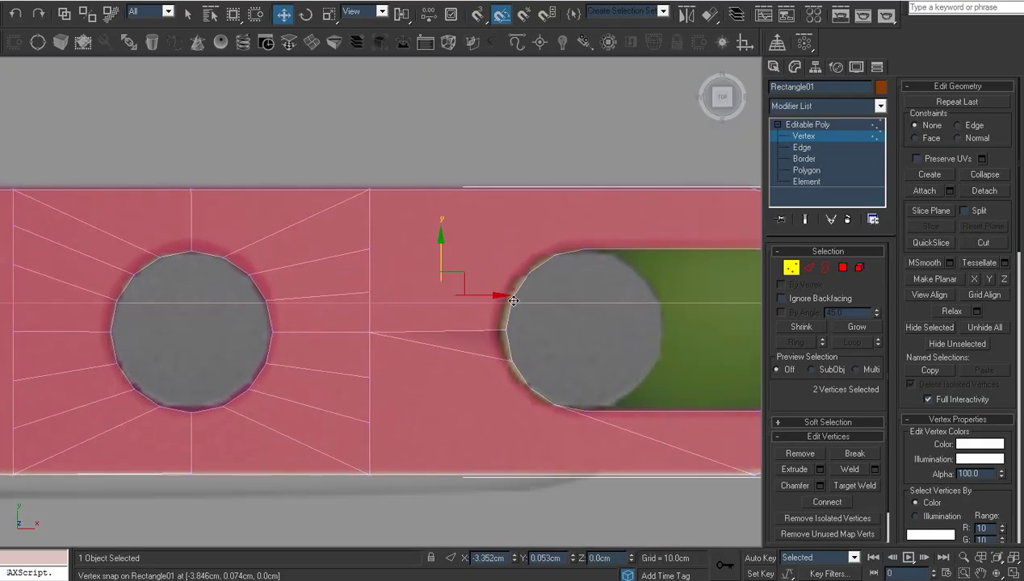
pyautogui.hotkey('ctrl', 'shift', 'e')
pyautogui.click(525, 323)
pyautogui.scroll(1, 523, 331)
pyautogui.scroll(1, 487, 304)
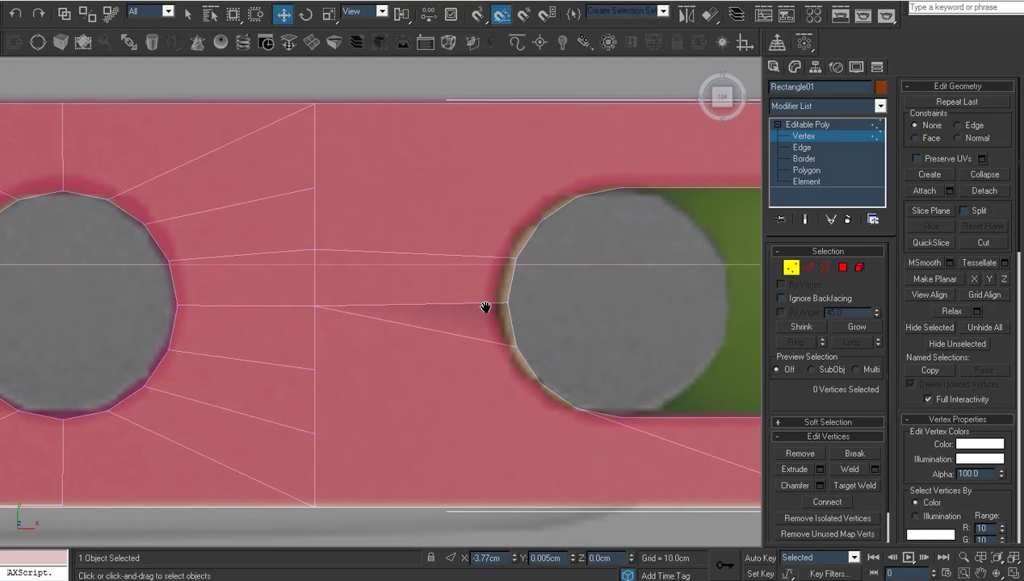
# Step: Connect the edge-junction vertex to a lower vertex of the second hole
pyautogui.click(314, 306)
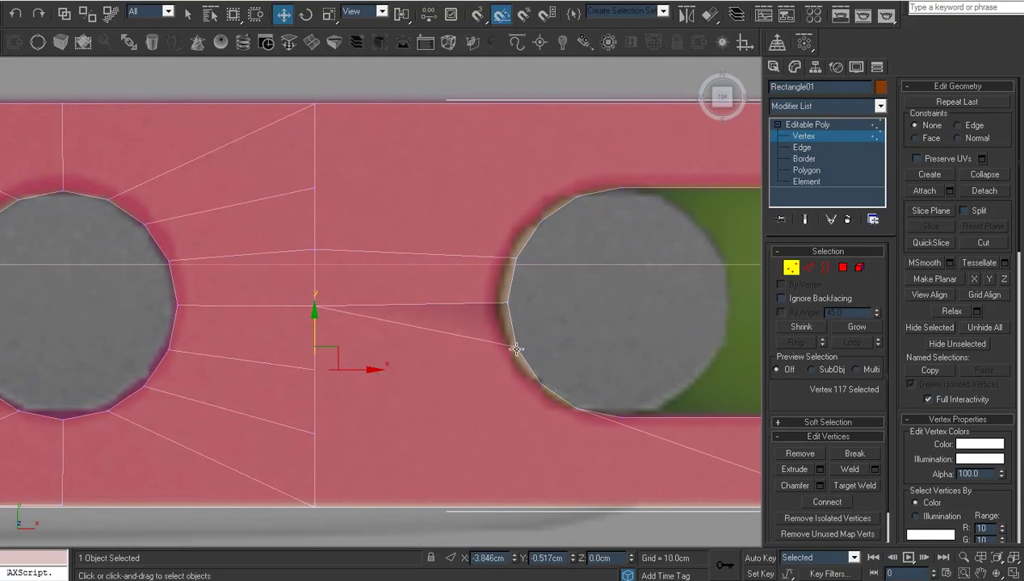
pyautogui.keyDown('ctrl'); pyautogui.click(515, 349); pyautogui.keyUp('ctrl')
pyautogui.hotkey('ctrl', 'shift', 'e')
pyautogui.click(428, 351)
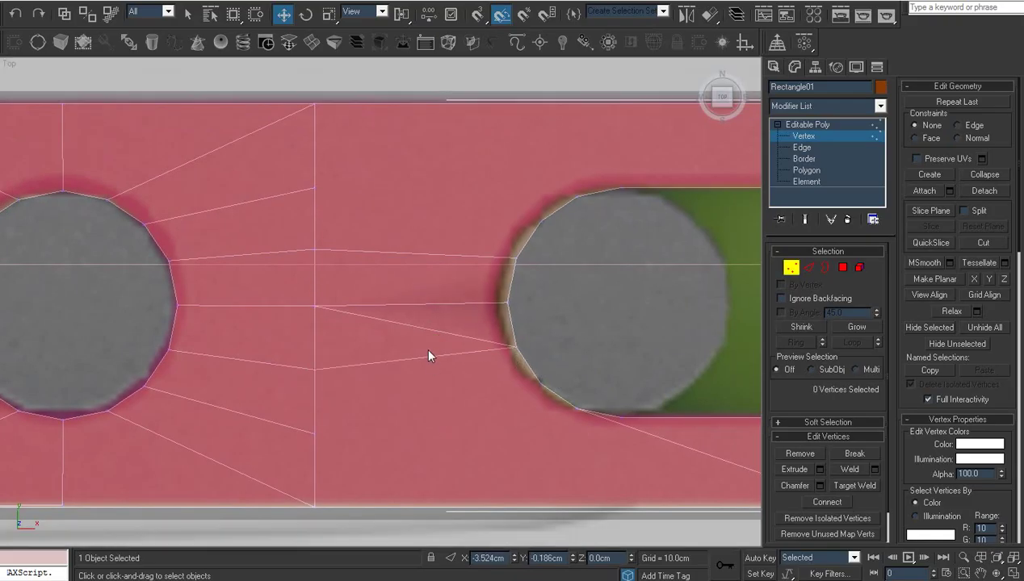
# Step: Check the new diagonal edge, then connect another junction vertex to the vertex between the holes
pyautogui.press('2')
pyautogui.click(426, 331)
pyautogui.click(427, 350)
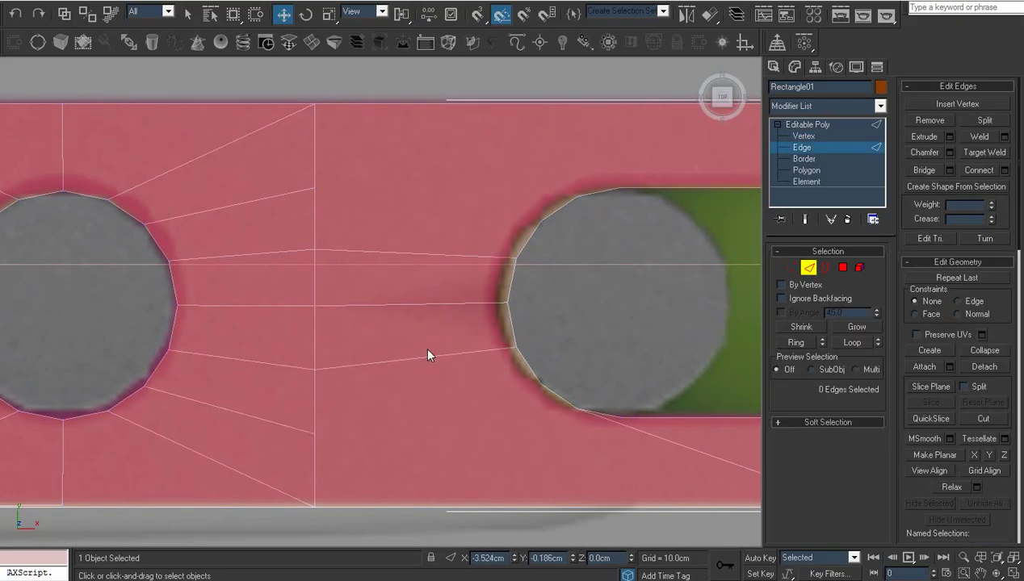
pyautogui.moveTo(428, 350); pyautogui.dragTo(413, 305, button='middle')
pyautogui.press('1')
pyautogui.click(299, 322)
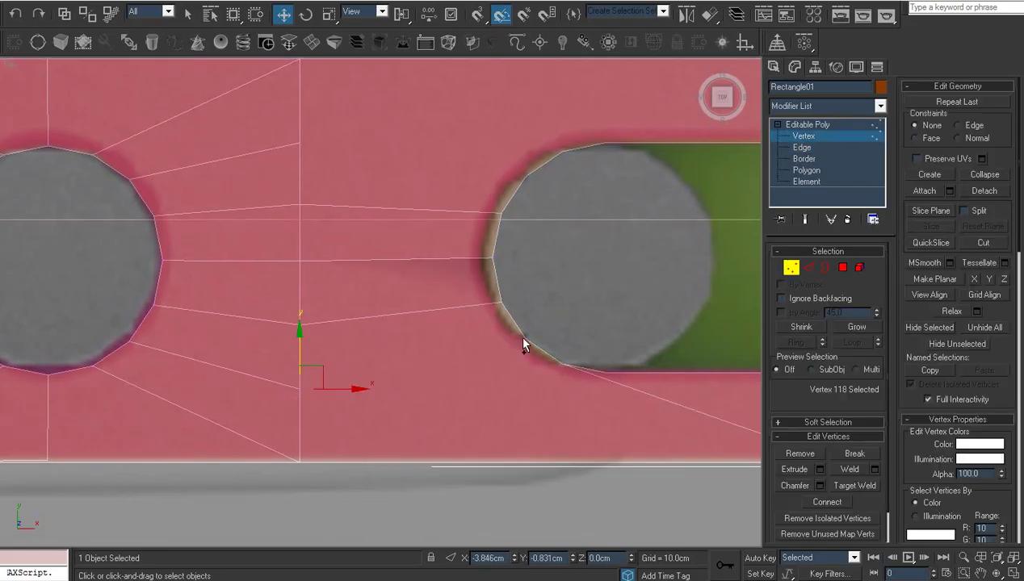
pyautogui.keyDown('ctrl'); pyautogui.click(523, 341); pyautogui.keyUp('ctrl')
pyautogui.hotkey('ctrl', 'shift', 'e')
# Step: Connect the plate's bottom border vertex to the right hole's rim vertex
pyautogui.click(456, 393)
pyautogui.moveTo(408, 418); pyautogui.dragTo(274, 488)
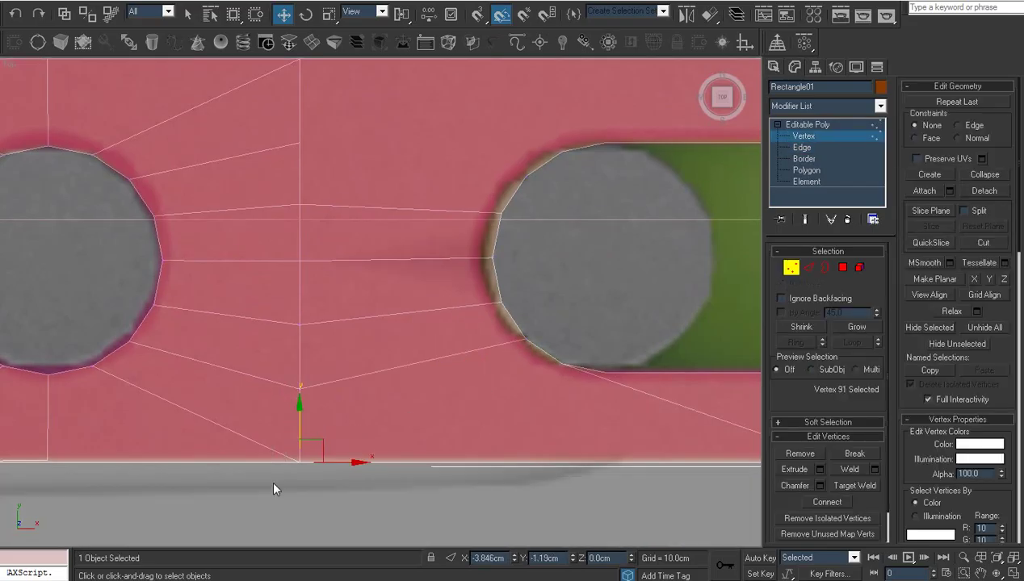
pyautogui.keyDown('ctrl'); pyautogui.click(563, 365); pyautogui.keyUp('ctrl')
pyautogui.hotkey('ctrl', 'shift', 'e')
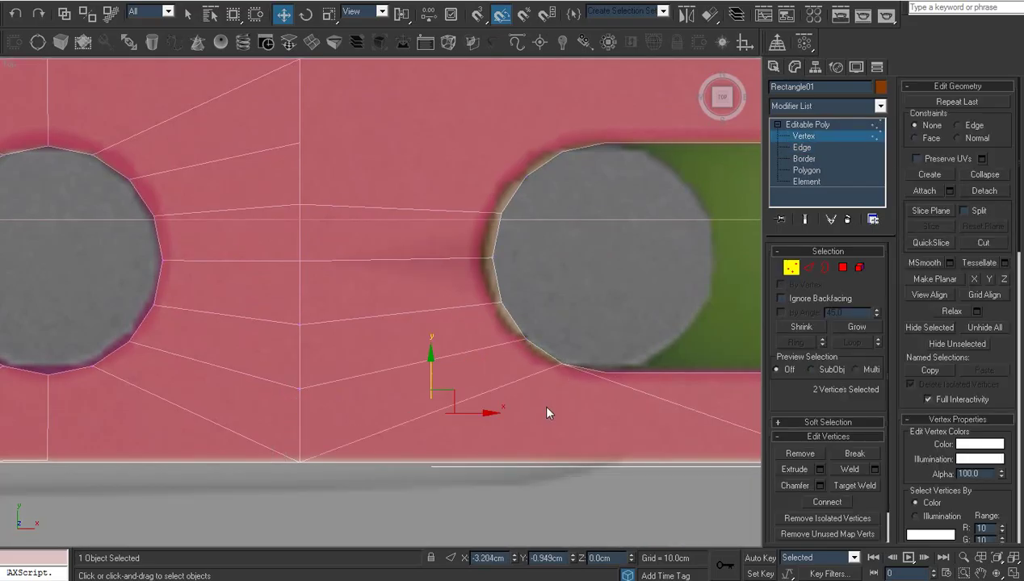
pyautogui.click(442, 243)
# Step: Connect a top border vertex to the hole's rim with a new edge
pyautogui.scroll(-3, 442, 243)
pyautogui.click(322, 322)
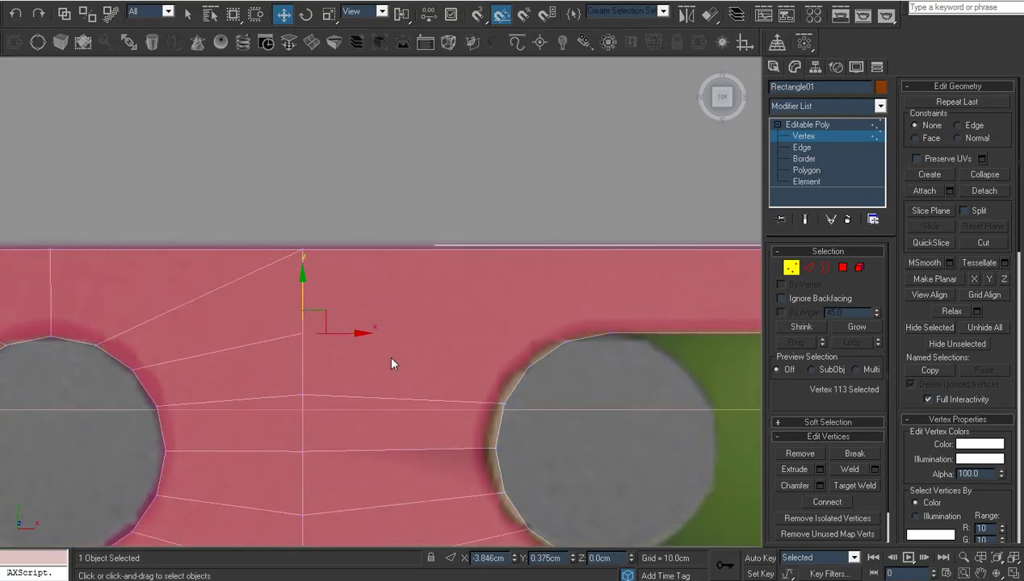
pyautogui.scroll(3, 390, 361)
pyautogui.keyDown('ctrl'); pyautogui.click(500, 314); pyautogui.keyUp('ctrl')
pyautogui.hotkey('ctrl', 'shift', 'e')
# Step: Connect the next top border vertex to the right hole's rim
pyautogui.click(452, 275)
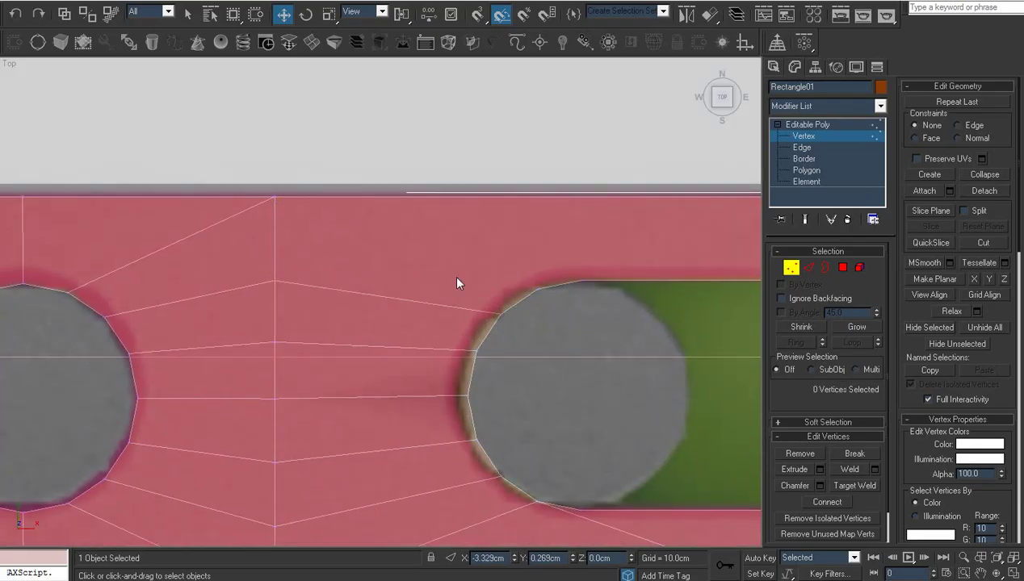
pyautogui.click(275, 197)
pyautogui.keyDown('ctrl'); pyautogui.click(553, 307); pyautogui.keyUp('ctrl')
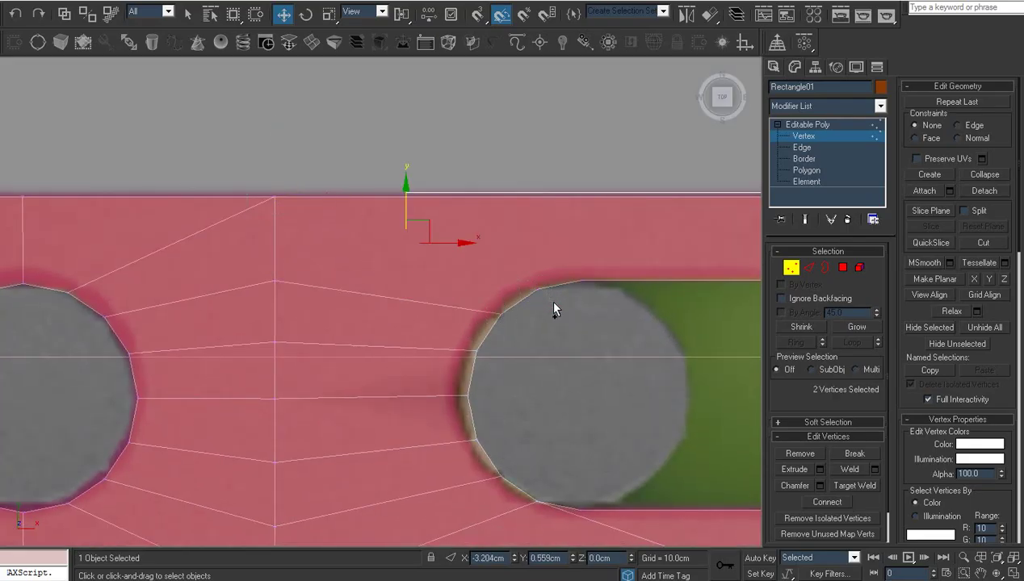
pyautogui.hotkey('ctrl', 'shift', 'e')
pyautogui.scroll(-2, 553, 307)
pyautogui.moveTo(553, 307)
pyautogui.mouseDown(button='middle')
pyautogui.moveTo(527, 292)
pyautogui.moveTo(477, 300)
pyautogui.moveTo(482, 411)
pyautogui.mouseUp(button='middle')
pyautogui.scroll(2, 484, 319)
pyautogui.scroll(2, 496, 226)
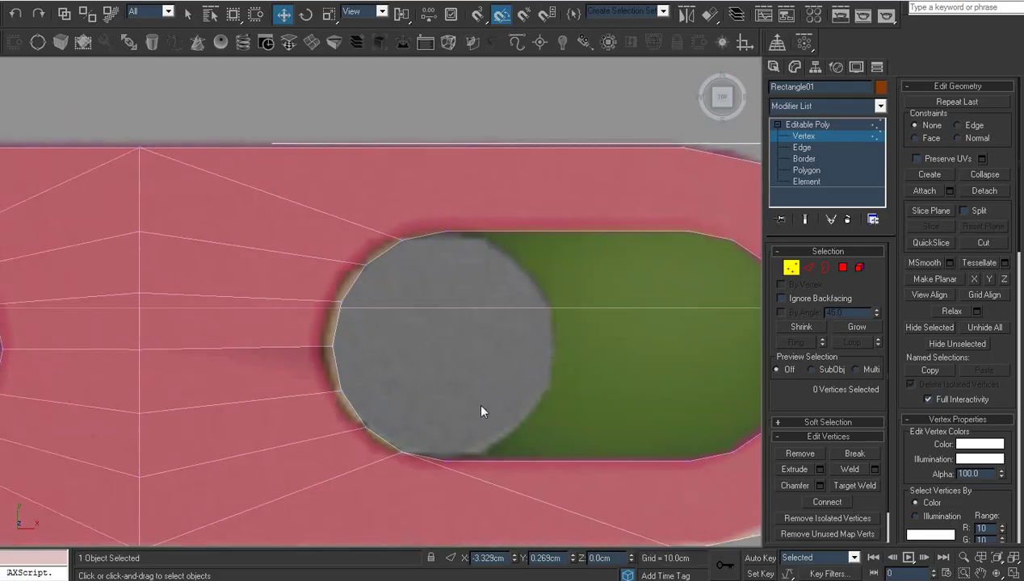
pyautogui.scroll(-2, 493, 355)
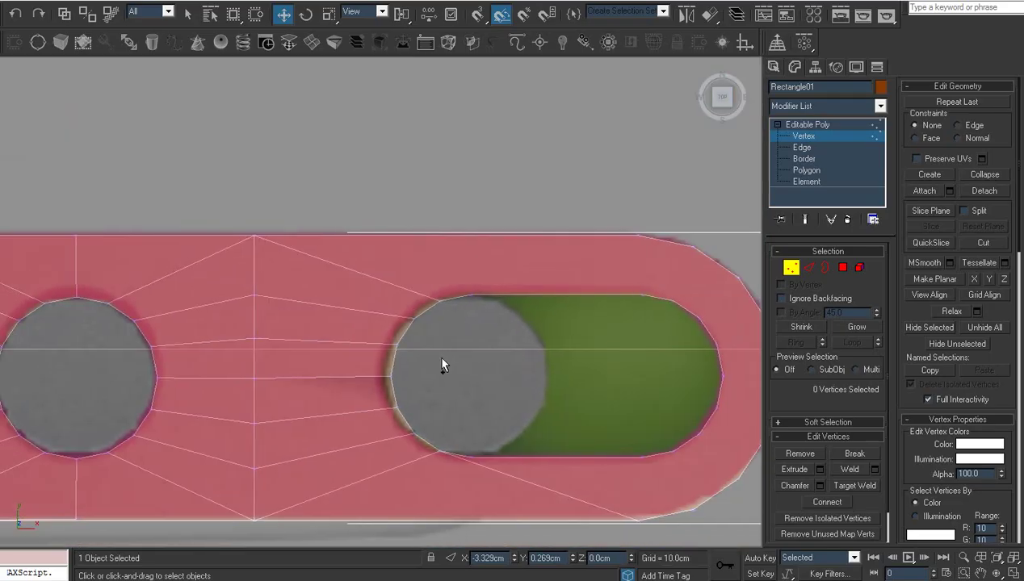
# Step: Cut a snapped vertical edge from the circle's top vertex up to the plate's top edge
pyautogui.hotkey('alt', 'c')
pyautogui.press('s')
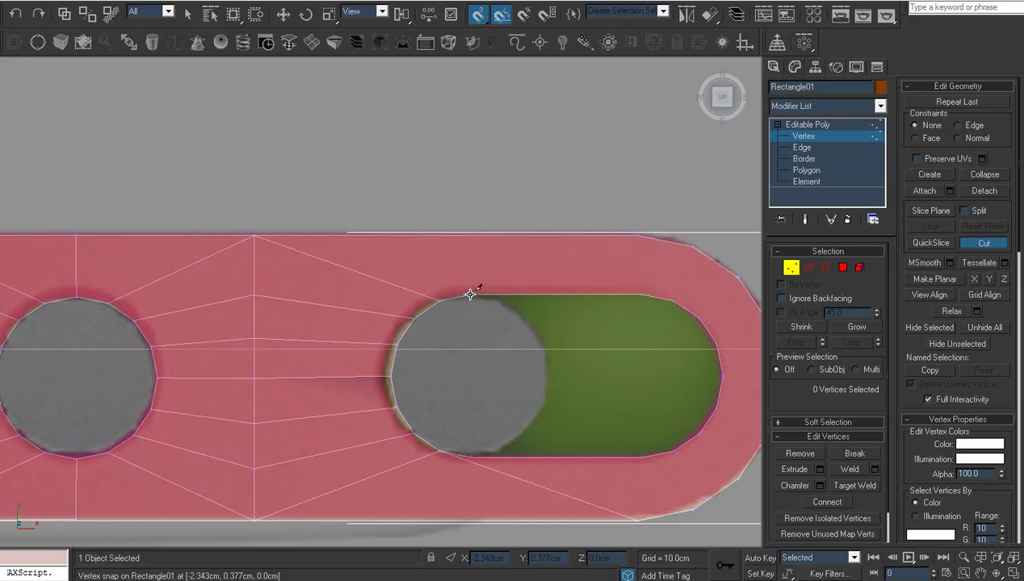
pyautogui.click(471, 295)
pyautogui.click(472, 234)
pyautogui.press('w')
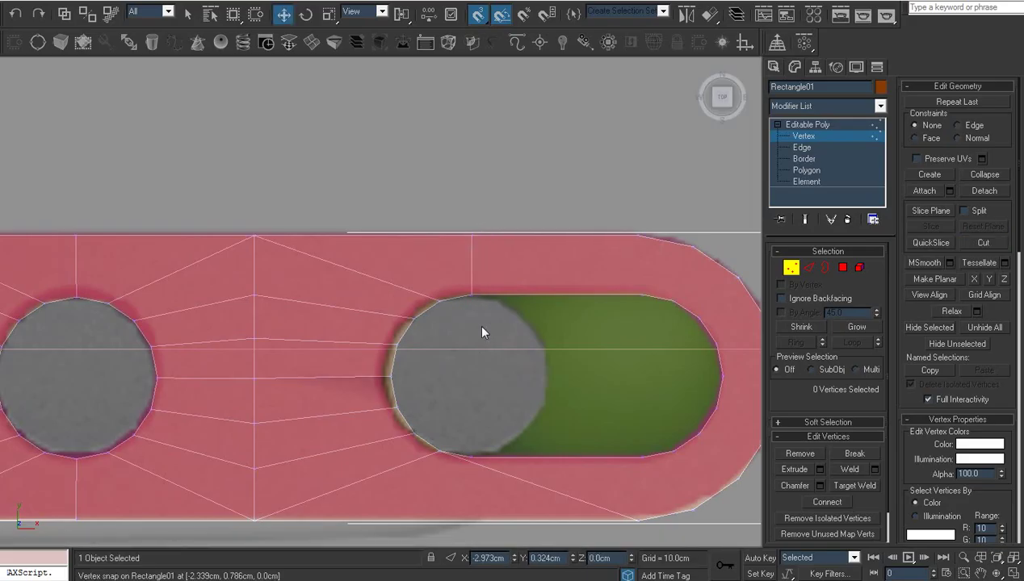
pyautogui.moveTo(482, 331); pyautogui.dragTo(507, 326, button='middle')
pyautogui.scroll(-2, 507, 326)
pyautogui.moveTo(278, 366); pyautogui.dragTo(421, 381, button='middle')
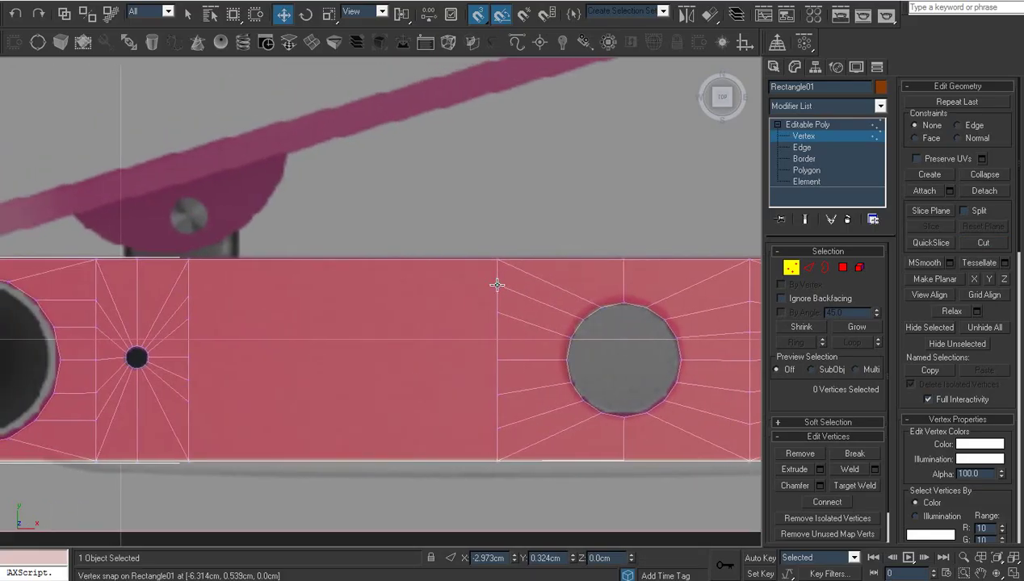
# Step: Pick the matching top vertices near the right hole and on the left, then turn vertex snapping off
pyautogui.click(498, 261)
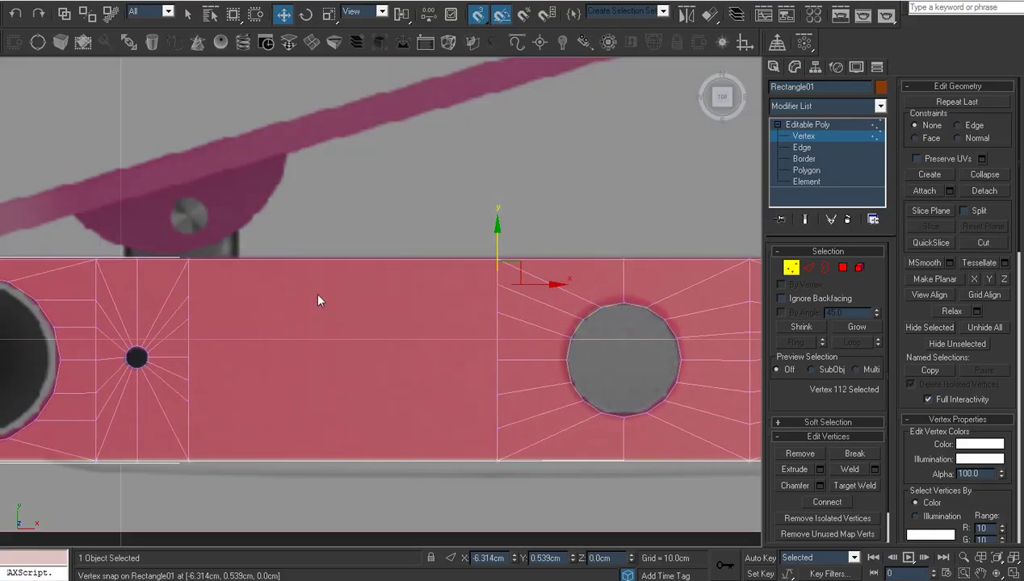
pyautogui.keyDown('ctrl'); pyautogui.click(188, 297); pyautogui.keyUp('ctrl')
pyautogui.moveTo(341, 319); pyautogui.dragTo(352, 329, button='middle')
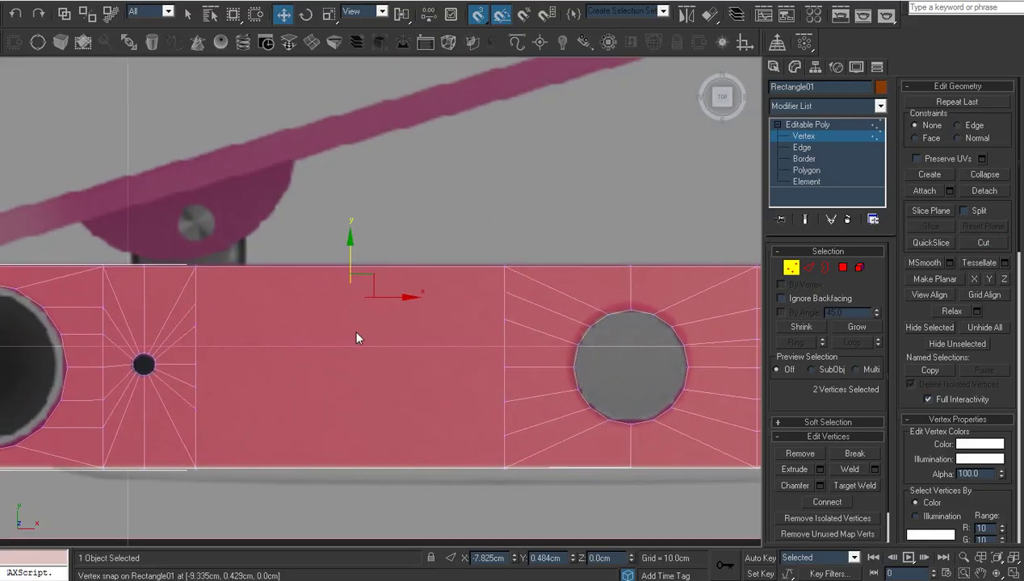
pyautogui.press('s')
pyautogui.click(355, 329)
pyautogui.scroll(3, 396, 345)
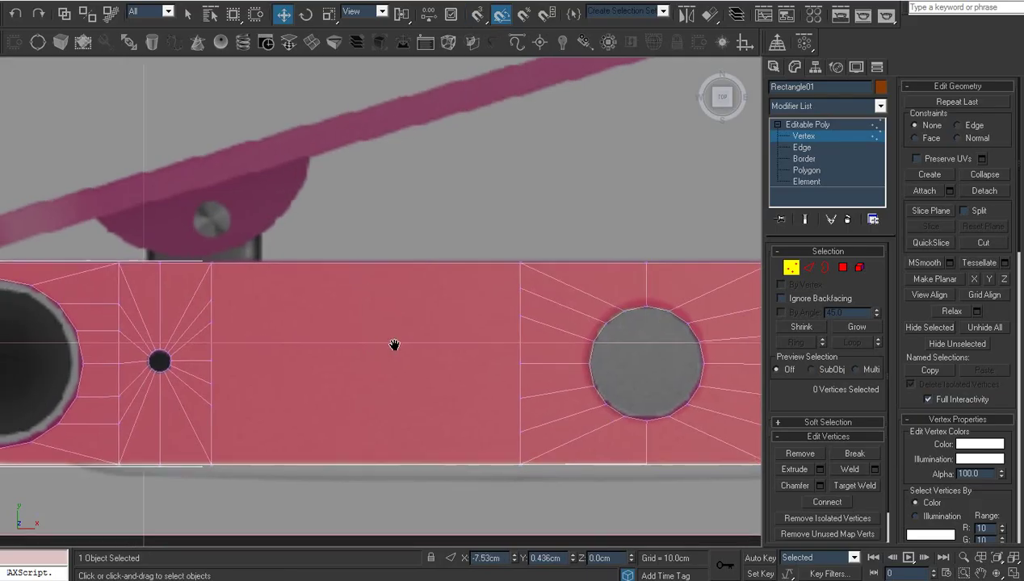
pyautogui.moveTo(406, 350); pyautogui.dragTo(417, 328, button='middle')
pyautogui.moveTo(596, 367)
pyautogui.mouseDown(button='middle')
pyautogui.moveTo(485, 343)
pyautogui.moveTo(393, 300)
pyautogui.mouseUp(button='middle')
# Step: Nudge the vertex left of the hole straight, then connect it to a vertex on the left line
pyautogui.click(493, 337)
pyautogui.scroll(3, 448, 331)
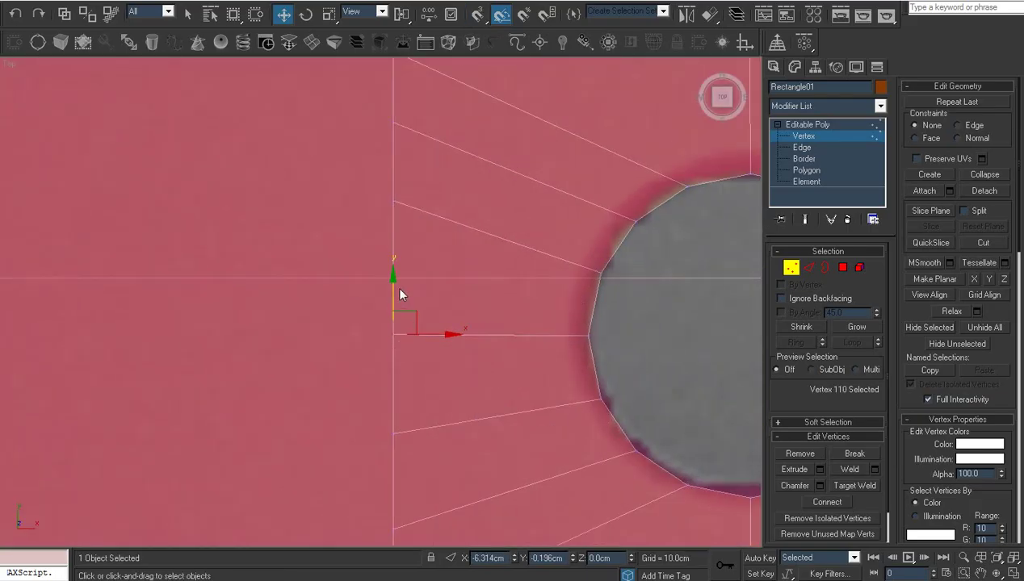
pyautogui.moveTo(392, 301); pyautogui.dragTo(394, 298)
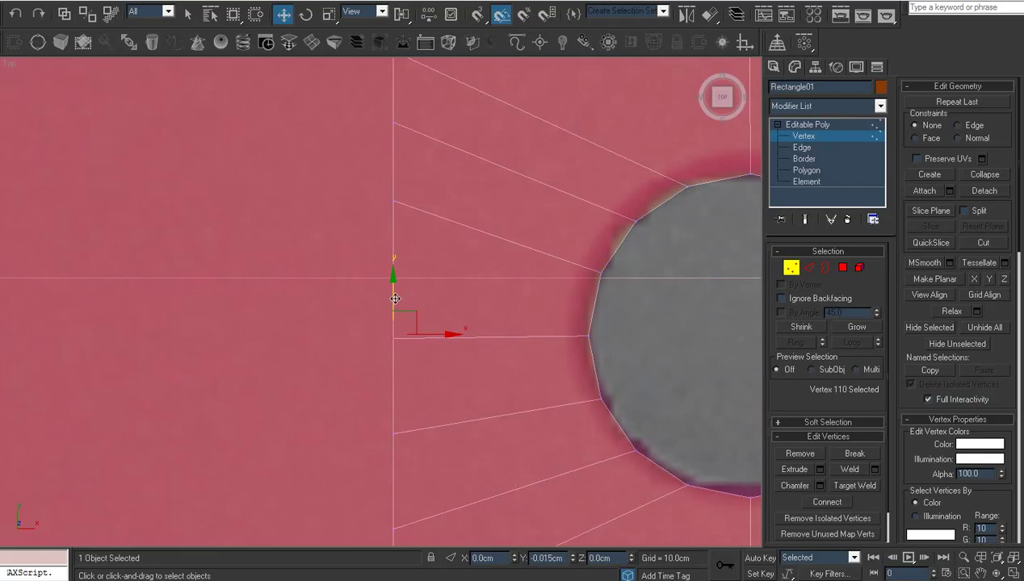
pyautogui.scroll(-5, 449, 327)
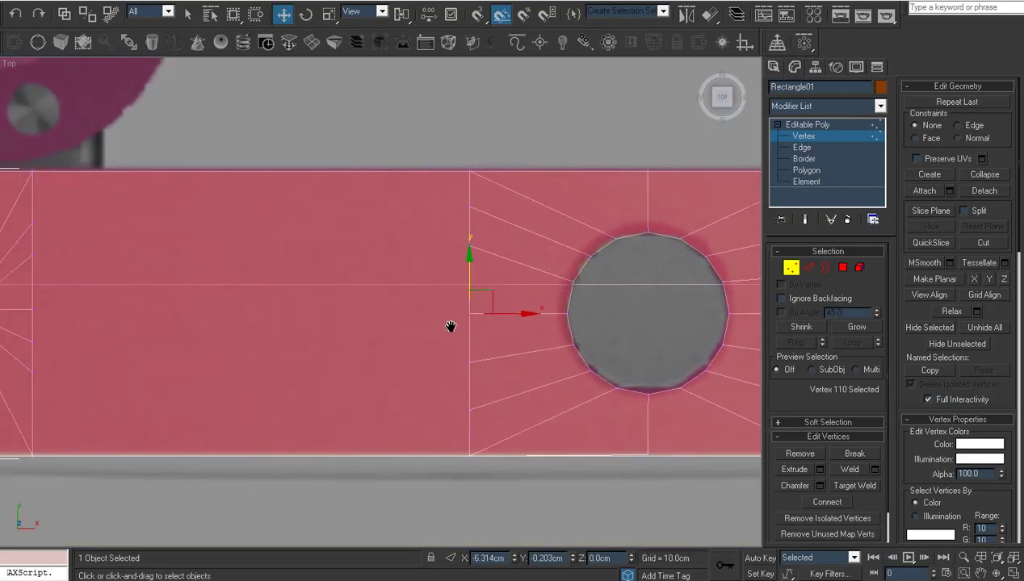
pyautogui.moveTo(449, 327)
pyautogui.mouseDown(button='middle')
pyautogui.moveTo(428, 340)
pyautogui.moveTo(450, 335)
pyautogui.mouseUp(button='middle')
pyautogui.keyDown('ctrl'); pyautogui.click(182, 305); pyautogui.keyUp('ctrl')
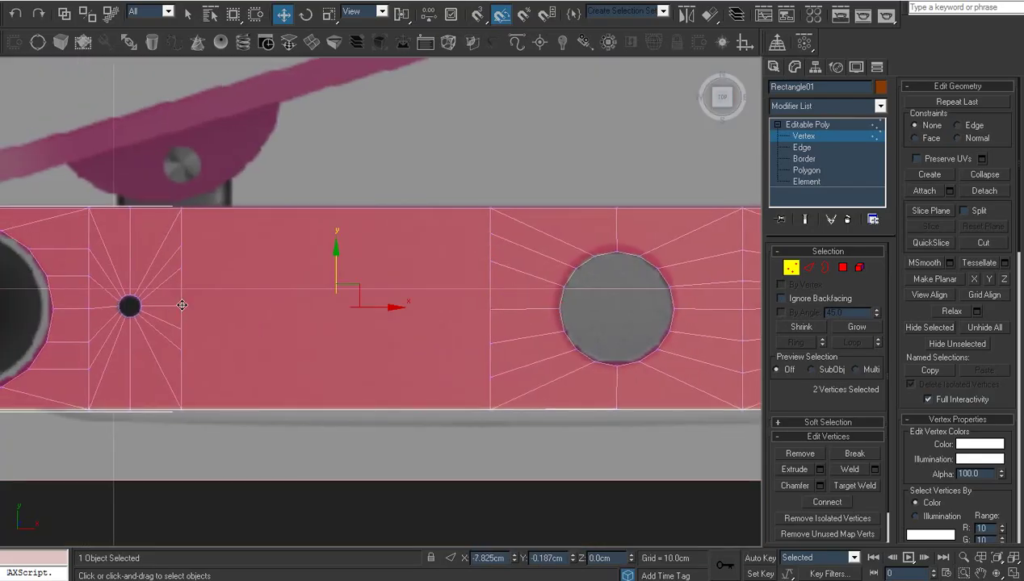
pyautogui.hotkey('ctrl', 'shift', 'e')
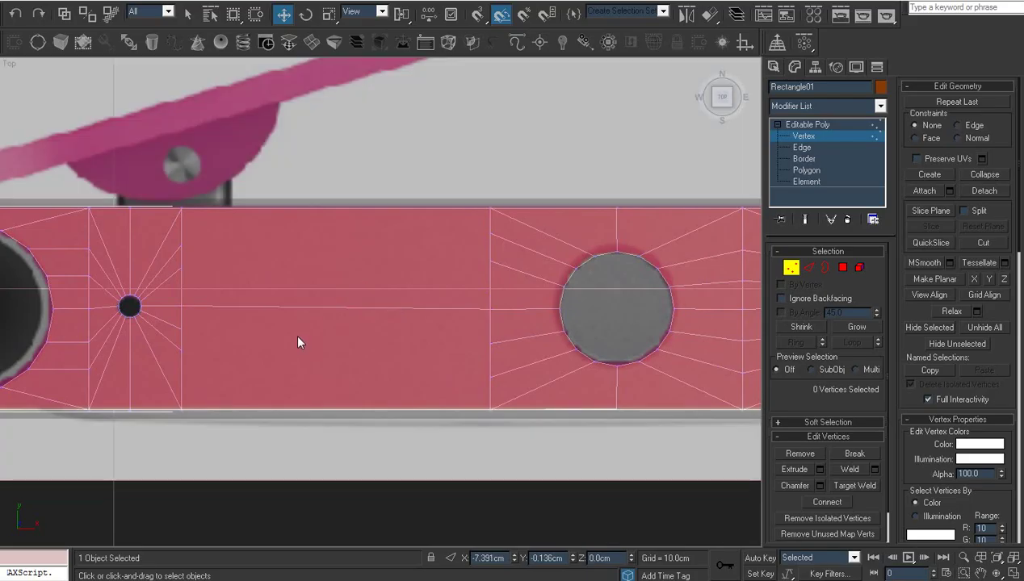
# Step: Connect the next two lower vertex pairs with lengthwise edges
pyautogui.click(180, 317)
pyautogui.keyDown('ctrl'); pyautogui.click(489, 344); pyautogui.keyUp('ctrl')
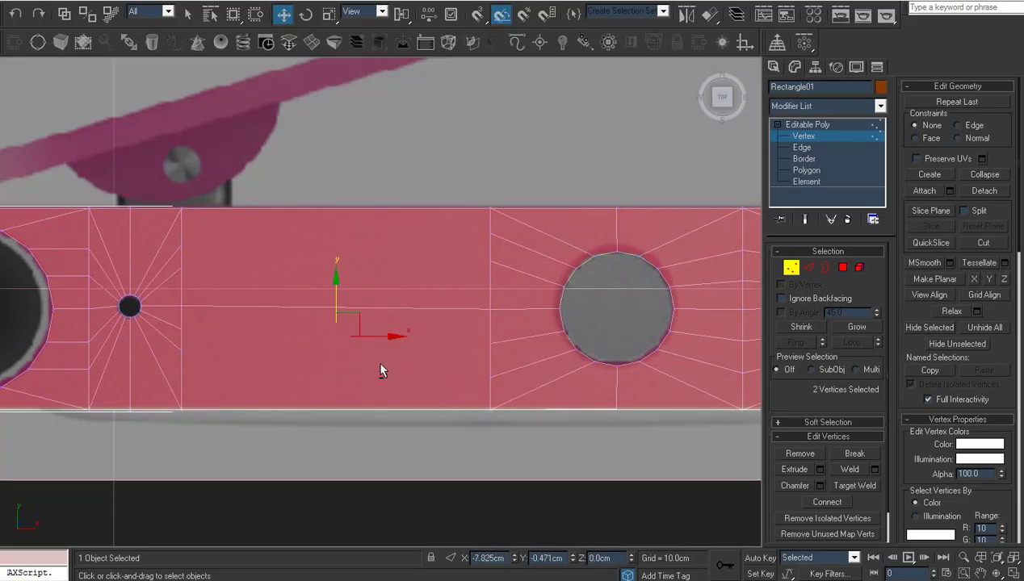
pyautogui.hotkey('ctrl', 'shift', 'e')
pyautogui.click(178, 352)
pyautogui.click(182, 329)
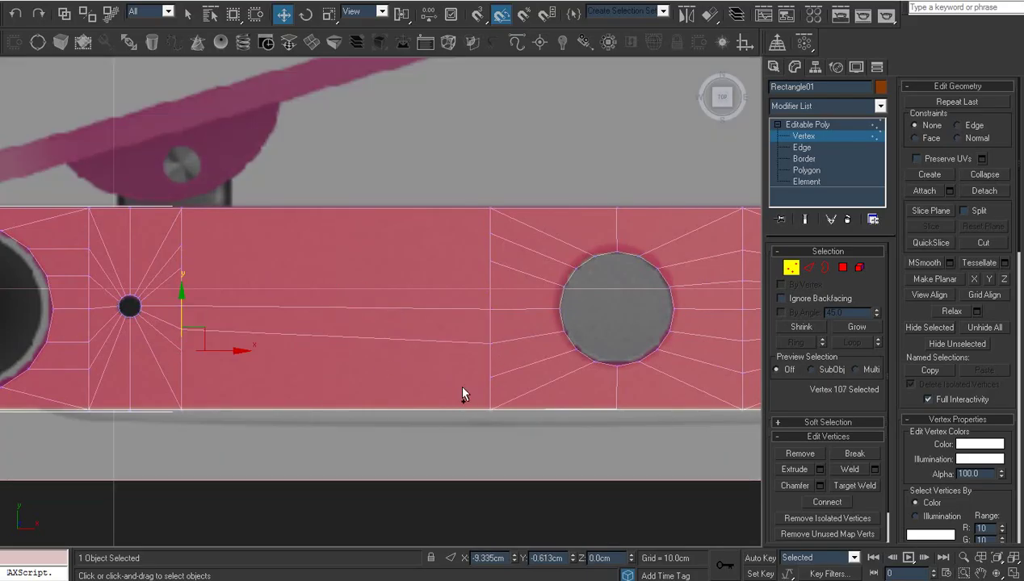
pyautogui.keyDown('ctrl'); pyautogui.click(488, 378); pyautogui.keyUp('ctrl')
pyautogui.hotkey('ctrl', 'shift', 'e')
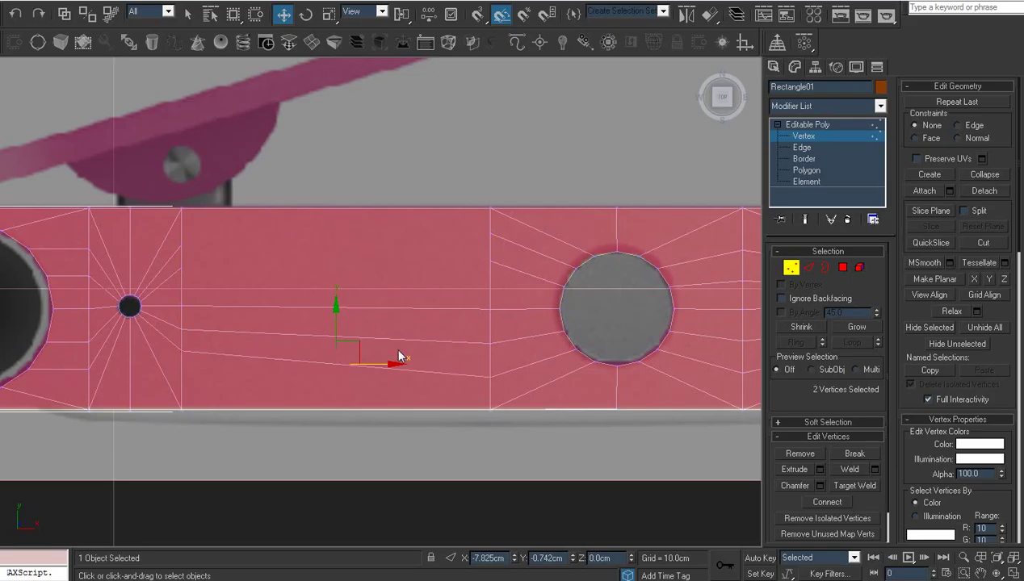
# Step: Connect the two upper vertex pairs between the left line and the right hole
pyautogui.moveTo(220, 283); pyautogui.dragTo(232, 326, button='middle')
pyautogui.click(196, 290)
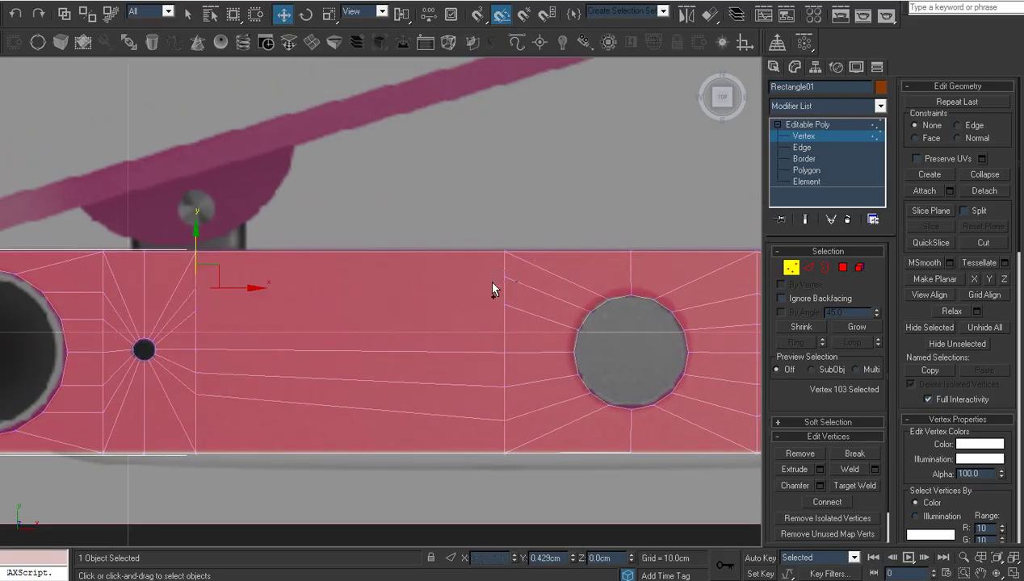
pyautogui.keyDown('ctrl'); pyautogui.click(492, 284); pyautogui.keyUp('ctrl')
pyautogui.hotkey('ctrl', 'shift', 'e')
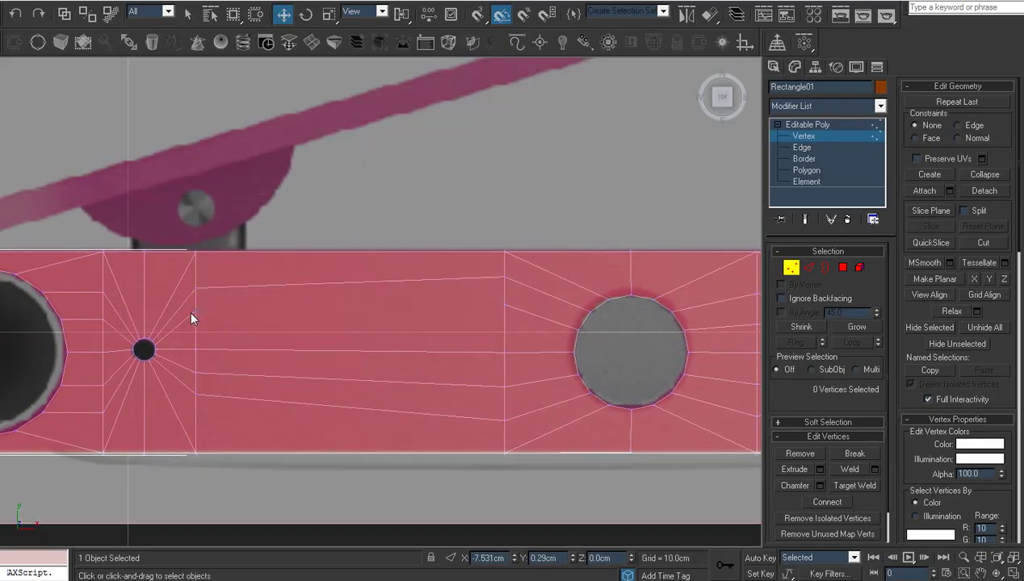
pyautogui.click(194, 310)
pyautogui.keyDown('ctrl'); pyautogui.click(506, 308); pyautogui.keyUp('ctrl')
pyautogui.hotkey('ctrl', 'shift', 'e')
pyautogui.click(442, 343)
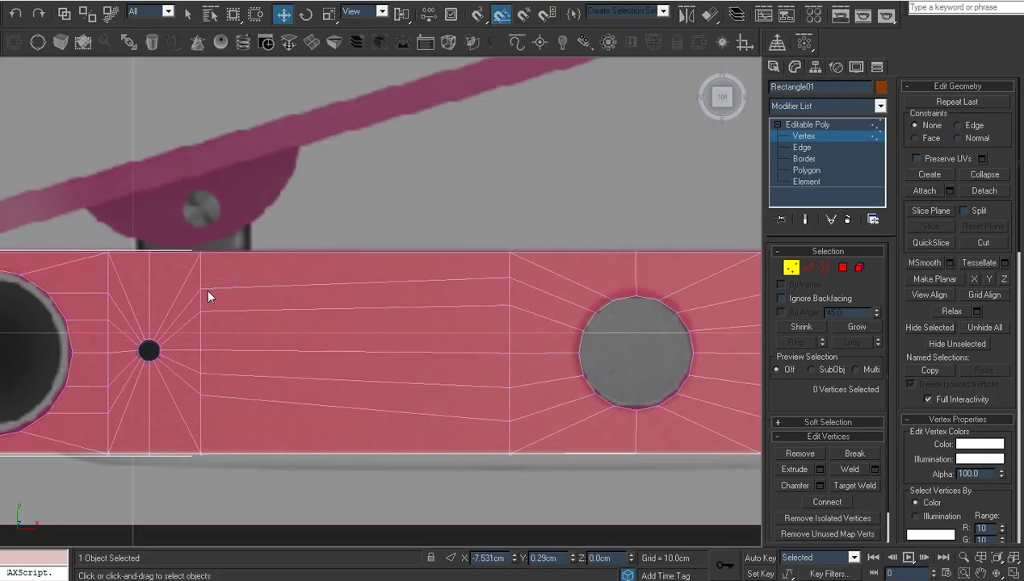
# Step: Inspect the top vertices of both vertical lines and the vertex just below the top near the hole
pyautogui.click(199, 291)
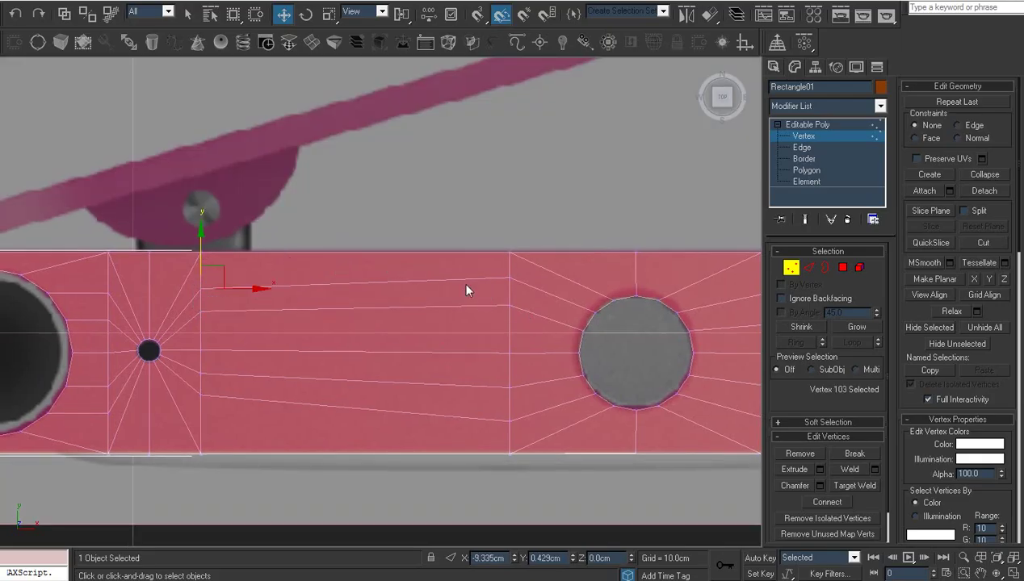
pyautogui.click(509, 252)
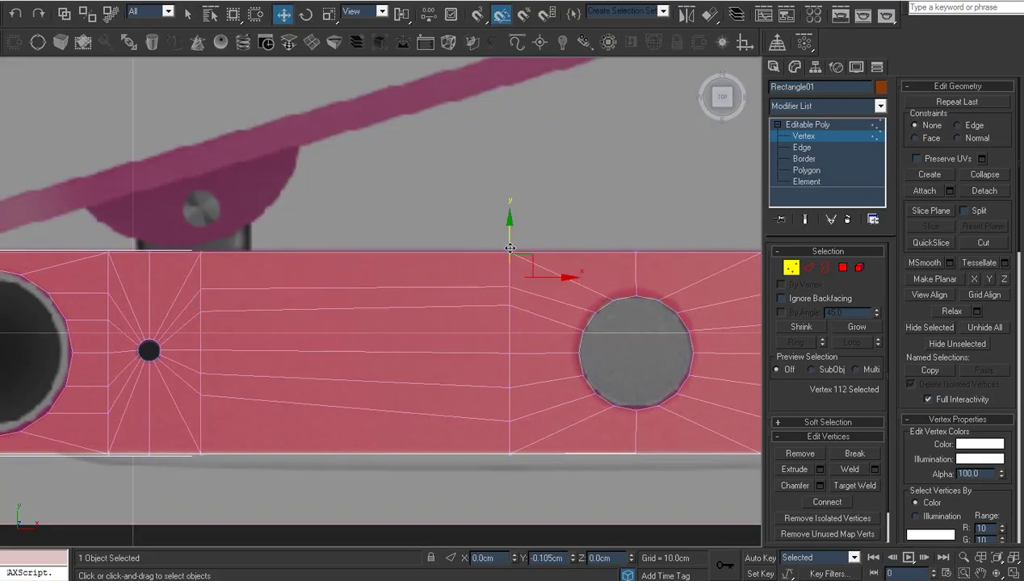
pyautogui.click(501, 319)
pyautogui.moveTo(500, 319); pyautogui.dragTo(502, 305, button='middle')
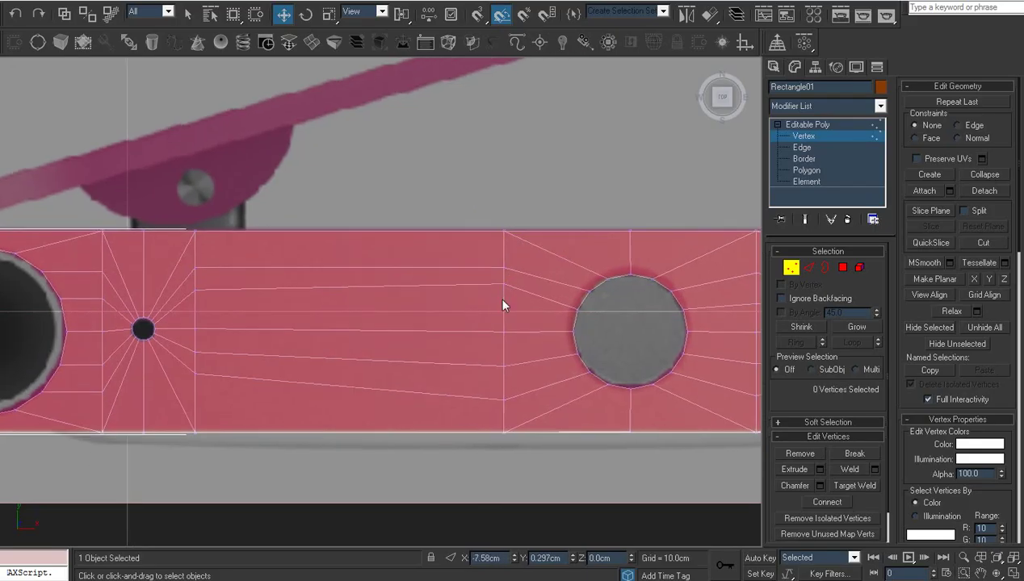
pyautogui.click(503, 284)
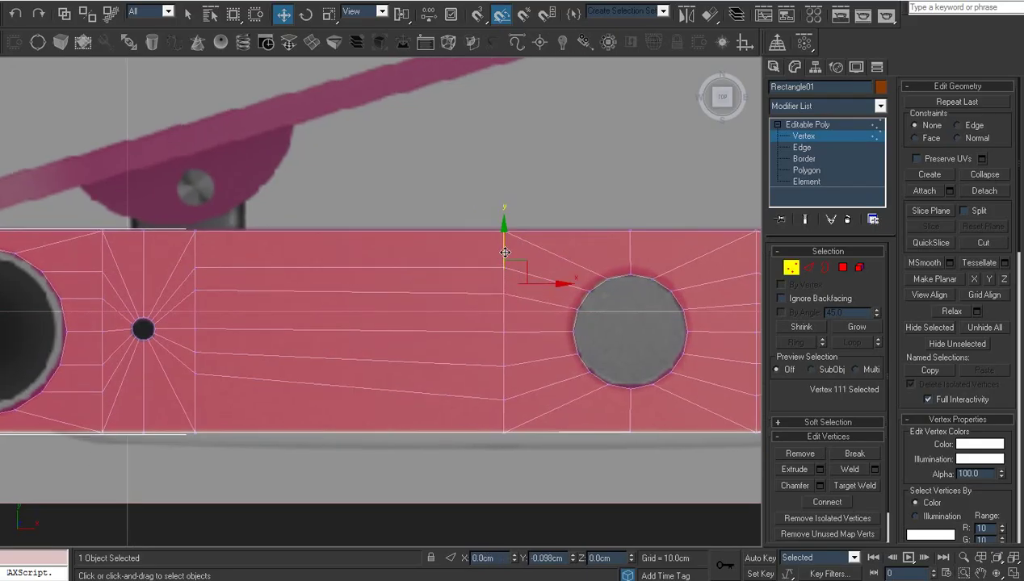
pyautogui.click(499, 322)
# Step: Nudge the vertex left of the right hole to straighten its edge
pyautogui.scroll(2, 499, 321)
pyautogui.moveTo(499, 321); pyautogui.dragTo(526, 308, button='middle')
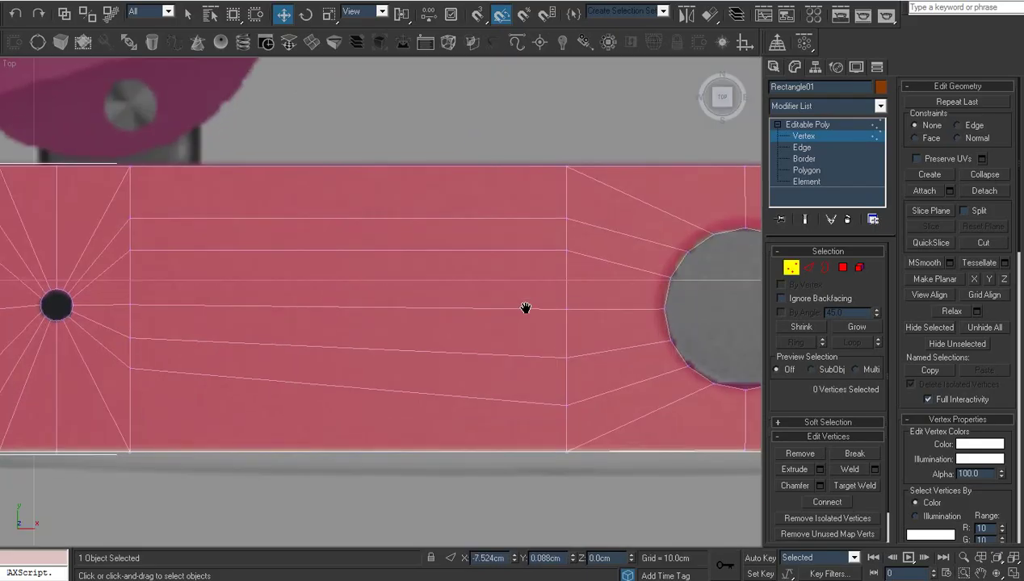
pyautogui.click(559, 282)
pyautogui.moveTo(565, 270); pyautogui.dragTo(571, 266)
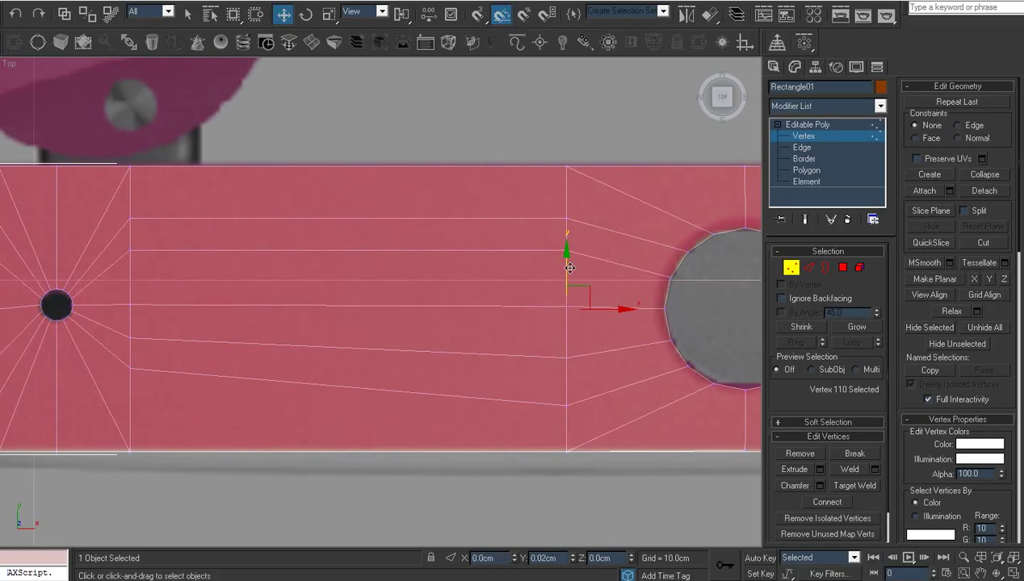
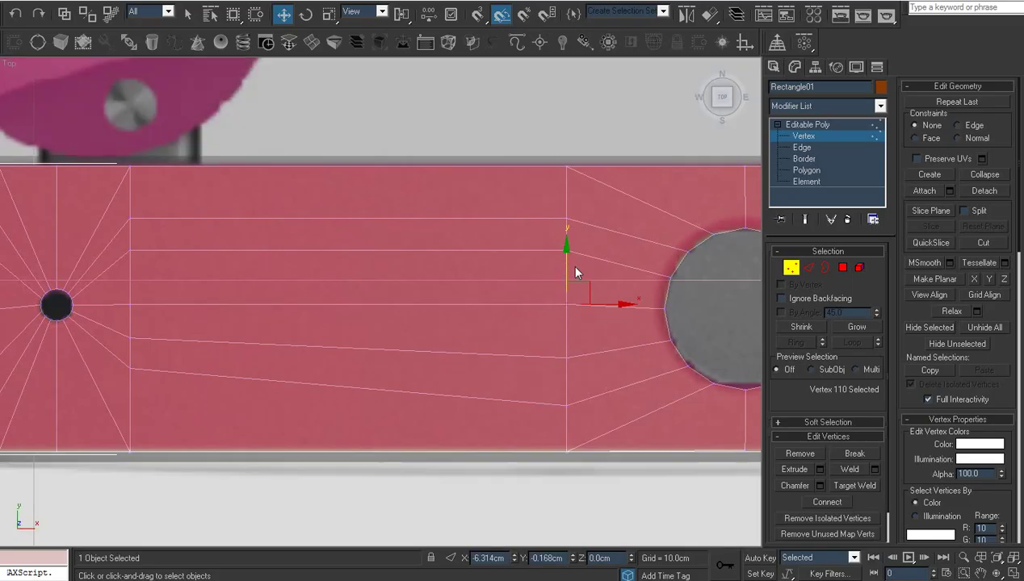
# Step: Move the two stray vertices up along Y to straighten the plate's horizontal edge loops
pyautogui.moveTo(569, 264); pyautogui.dragTo(580, 221, button='middle')
pyautogui.click(578, 318)
pyautogui.moveTo(587, 287); pyautogui.dragTo(590, 264)
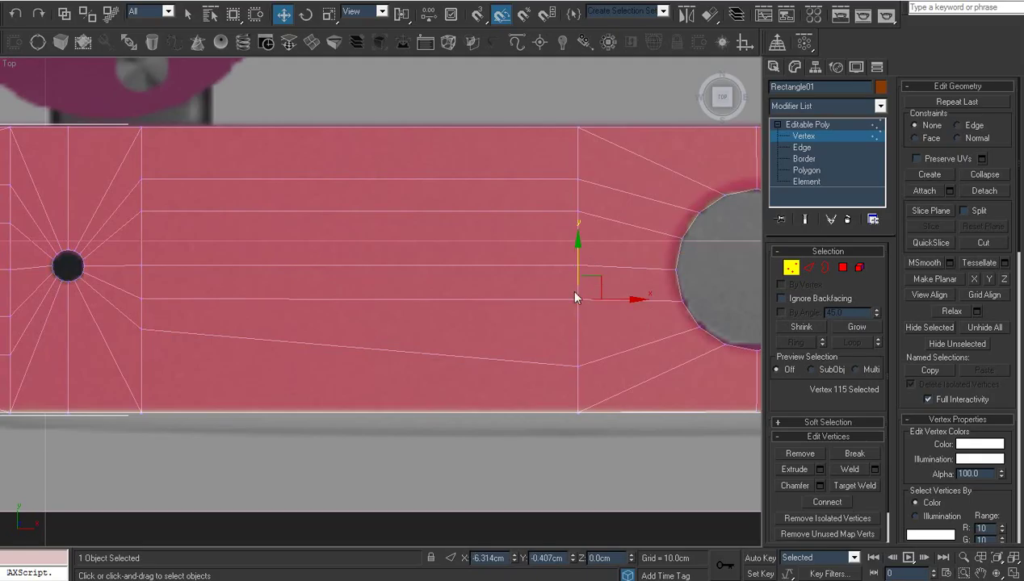
pyautogui.click(568, 289)
pyautogui.click(572, 366)
pyautogui.moveTo(584, 327); pyautogui.dragTo(586, 284)
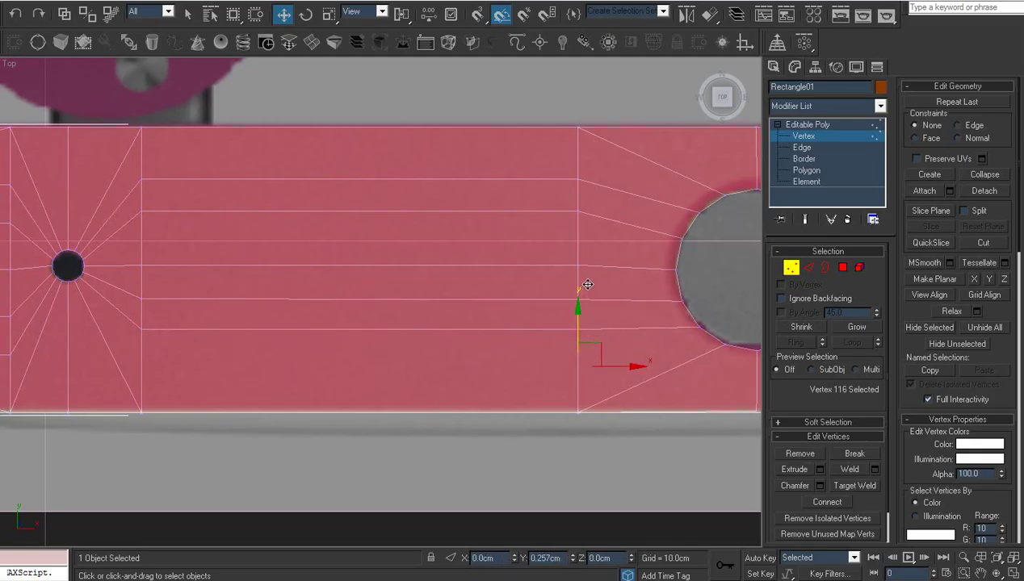
# Step: Connect the first two inner/outer vertex pairs on the rounded end with new radial edges
pyautogui.scroll(-2, 578, 326)
pyautogui.moveTo(577, 326); pyautogui.dragTo(548, 338, button='middle')
pyautogui.scroll(-2, 548, 338)
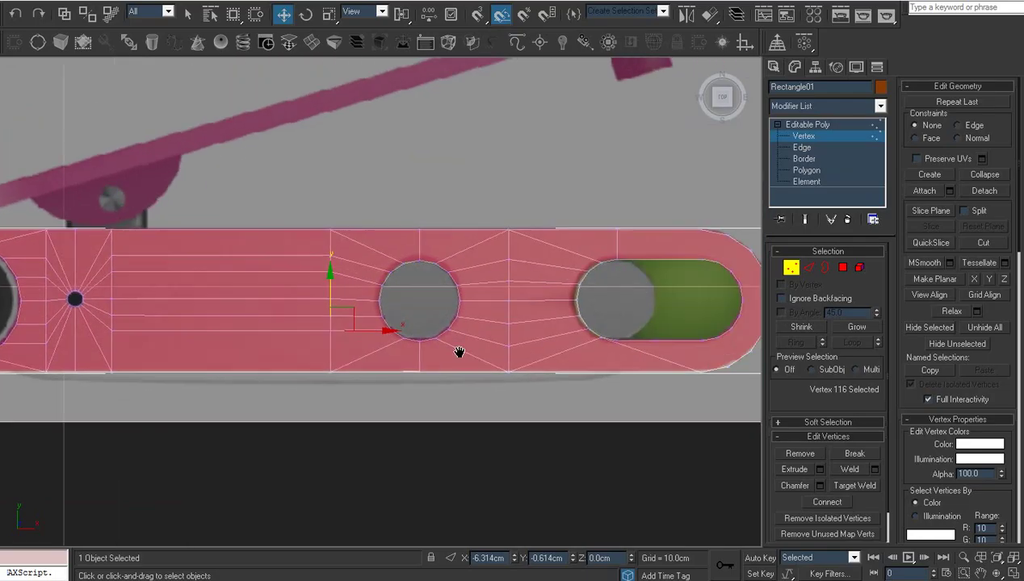
pyautogui.moveTo(456, 349); pyautogui.dragTo(390, 361, button='middle')
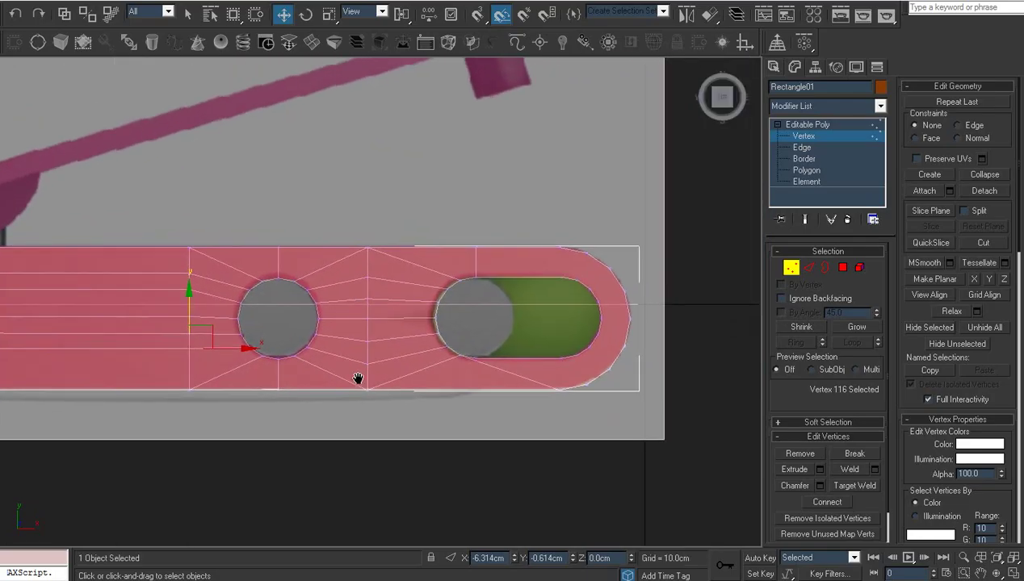
pyautogui.scroll(3, 427, 370)
pyautogui.scroll(1, 323, 380)
pyautogui.scroll(1, 347, 360)
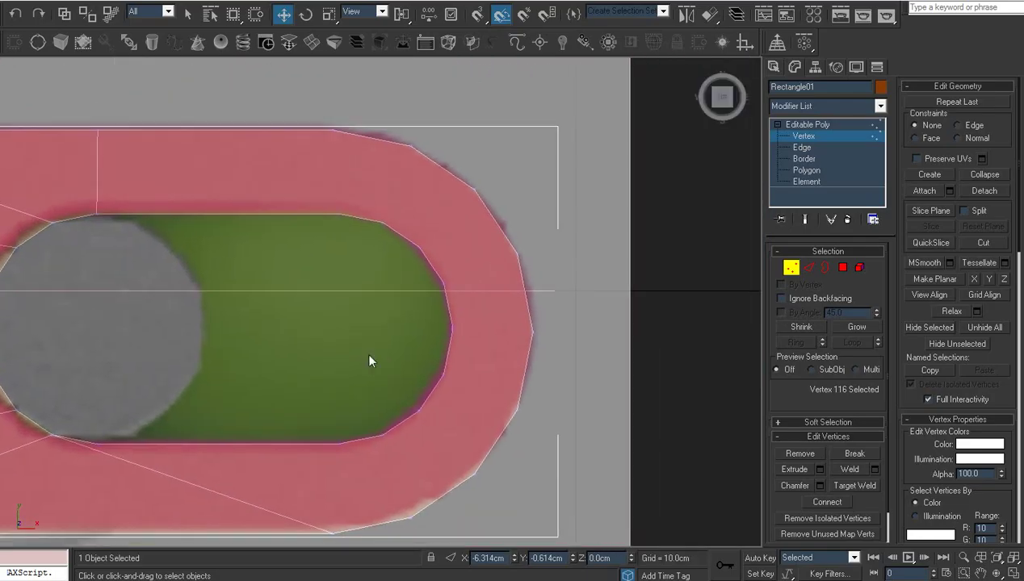
pyautogui.moveTo(518, 345); pyautogui.dragTo(558, 341)
pyautogui.hotkey('ctrl', 'shift', 'e')
pyautogui.click(570, 353)
pyautogui.moveTo(448, 291); pyautogui.dragTo(548, 247)
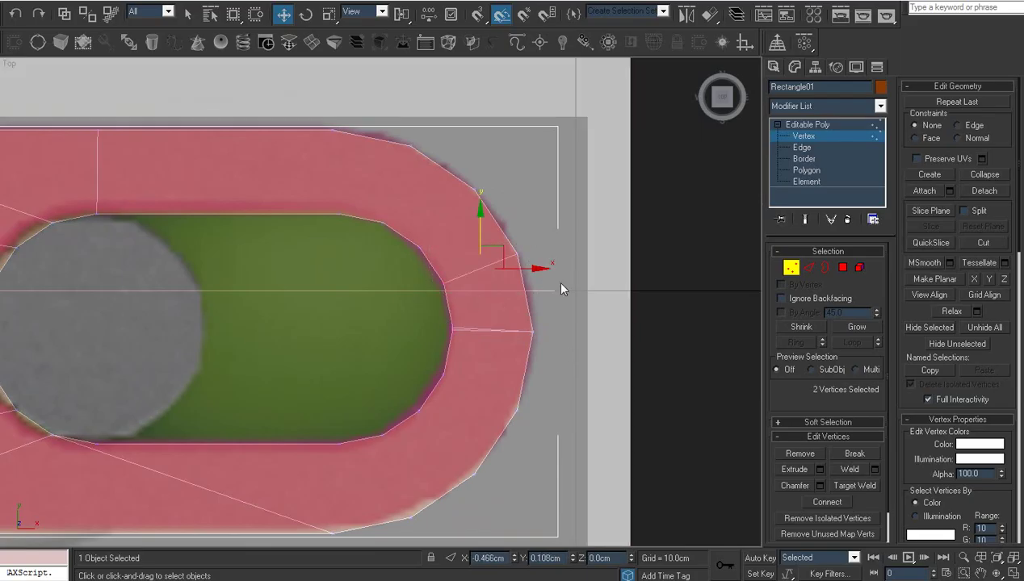
pyautogui.hotkey('ctrl', 'shift', 'e')
pyautogui.click(418, 275)
# Step: Target-weld the stray vertex that forms a thin sliver on the rounded ring
pyautogui.moveTo(445, 237); pyautogui.dragTo(470, 198)
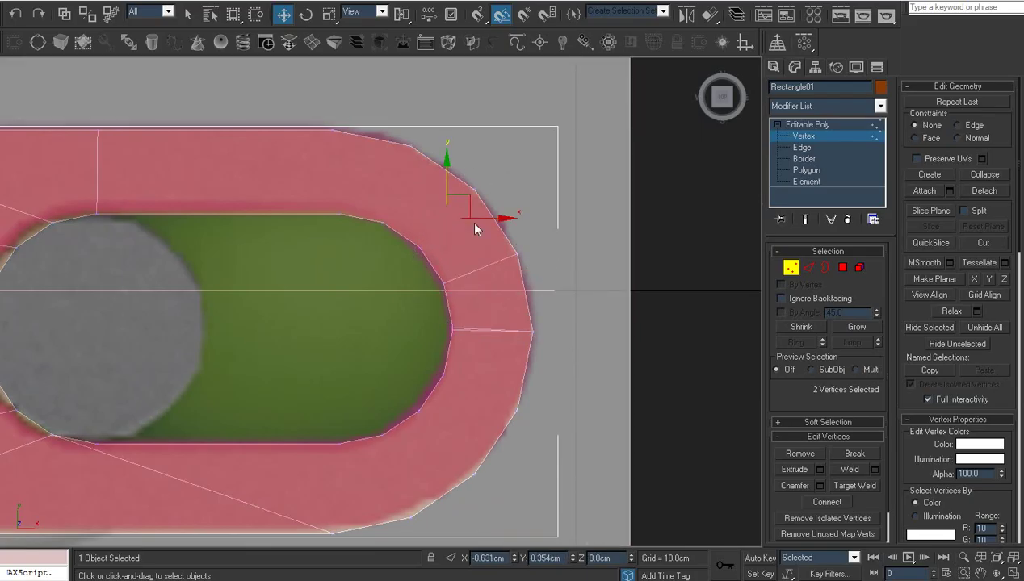
pyautogui.moveTo(446, 366); pyautogui.dragTo(470, 269, button='middle')
pyautogui.click(461, 269)
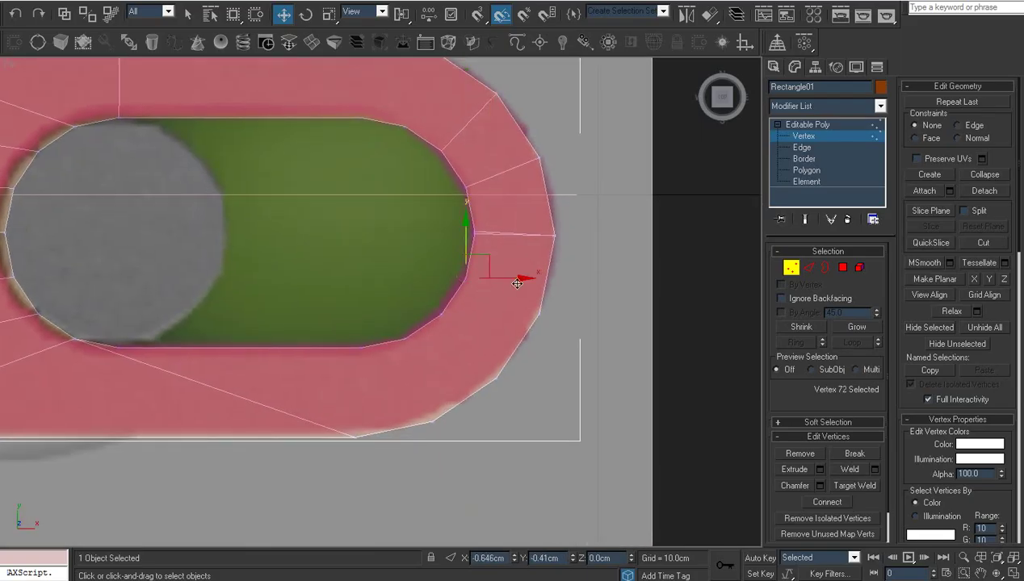
pyautogui.scroll(5, 421, 294)
pyautogui.moveTo(421, 294); pyautogui.dragTo(407, 402, button='middle')
pyautogui.rightClick(406, 402)
pyautogui.click(392, 397)
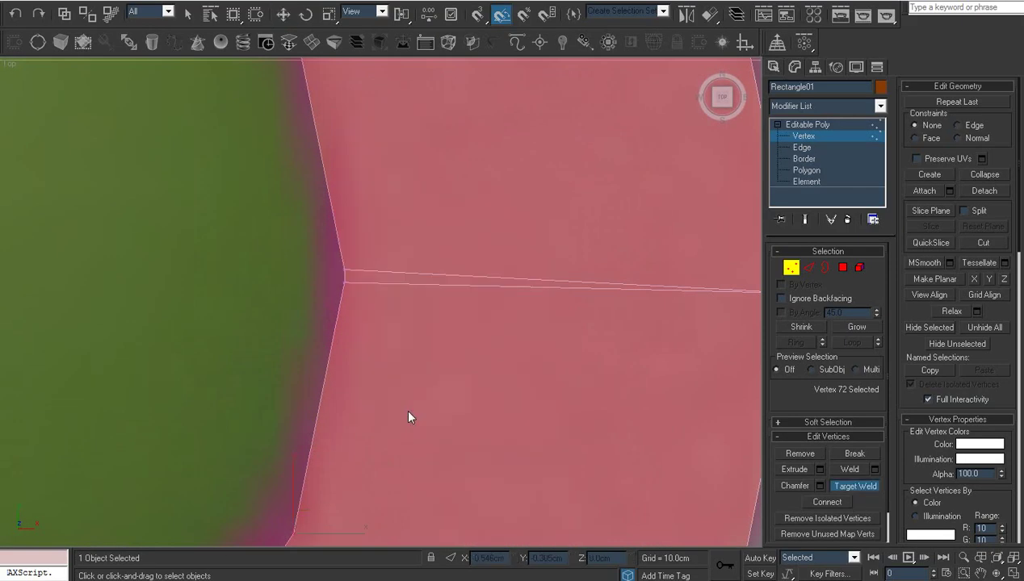
pyautogui.scroll(-2, 414, 307)
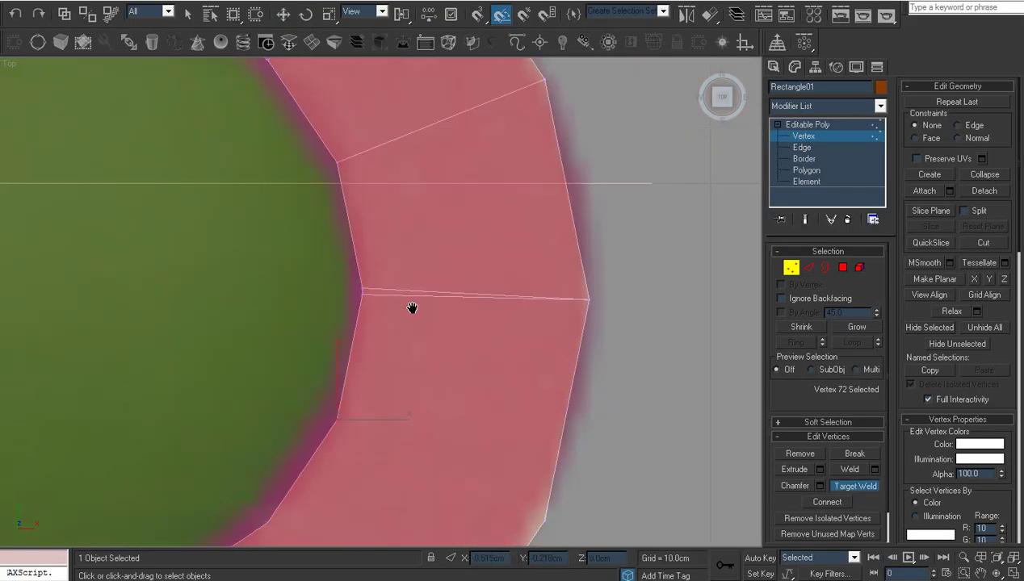
pyautogui.scroll(2, 414, 309)
pyautogui.scroll(1, 411, 307)
pyautogui.scroll(2, 410, 302)
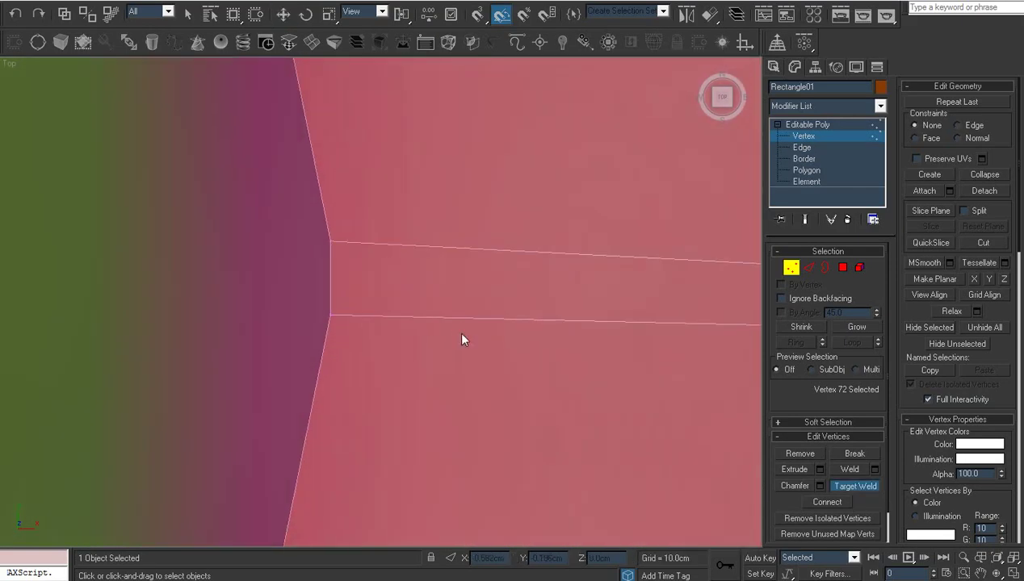
pyautogui.rightClick(439, 278)
pyautogui.scroll(-3, 448, 283)
pyautogui.scroll(1, 449, 283)
pyautogui.scroll(1, 449, 284)
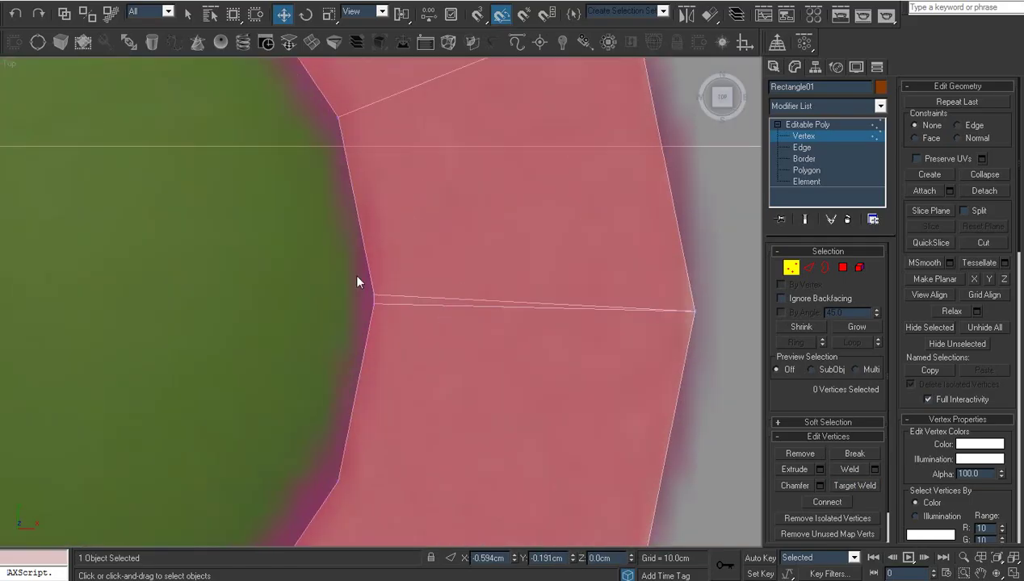
pyautogui.rightClick(409, 341)
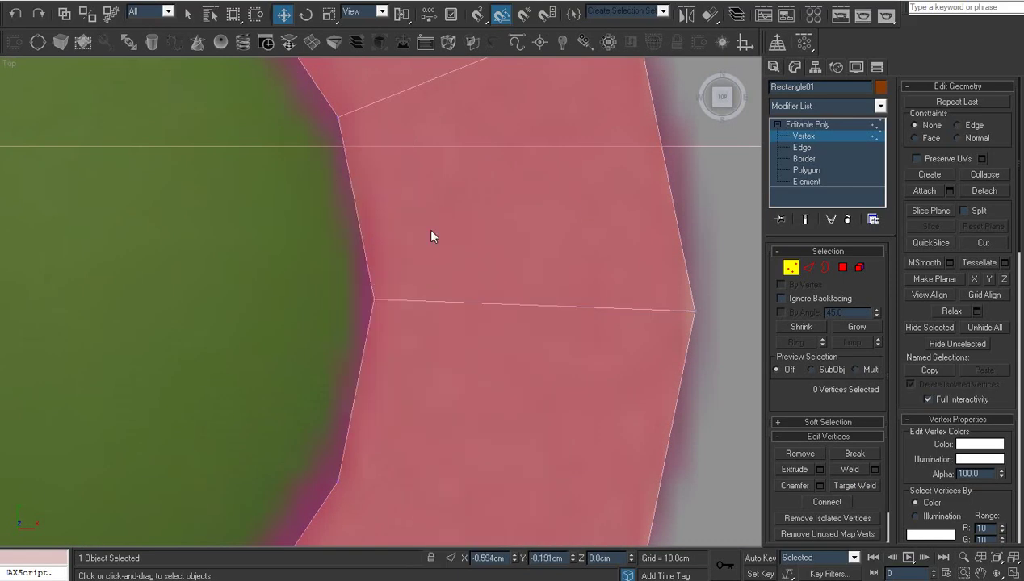
pyautogui.scroll(-2, 430, 235)
pyautogui.scroll(-1, 478, 299)
# Step: Connect the inner and outer vertices on the upper curve with a new radial edge
pyautogui.keyDown('ctrl'); pyautogui.moveTo(409, 382); pyautogui.dragTo(519, 441); pyautogui.keyUp('ctrl')
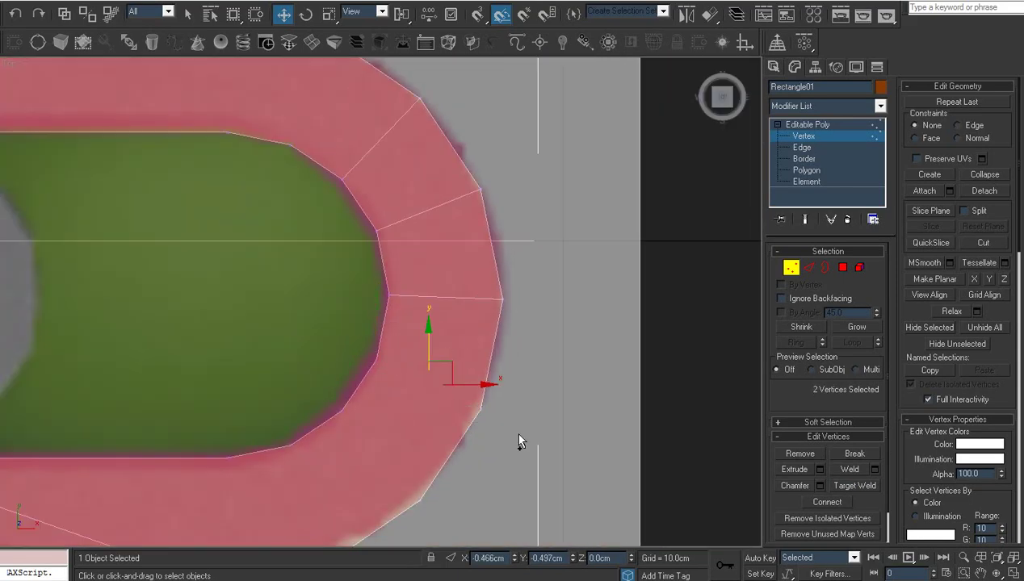
pyautogui.click(479, 408)
pyautogui.moveTo(425, 407); pyautogui.dragTo(468, 330, button='middle')
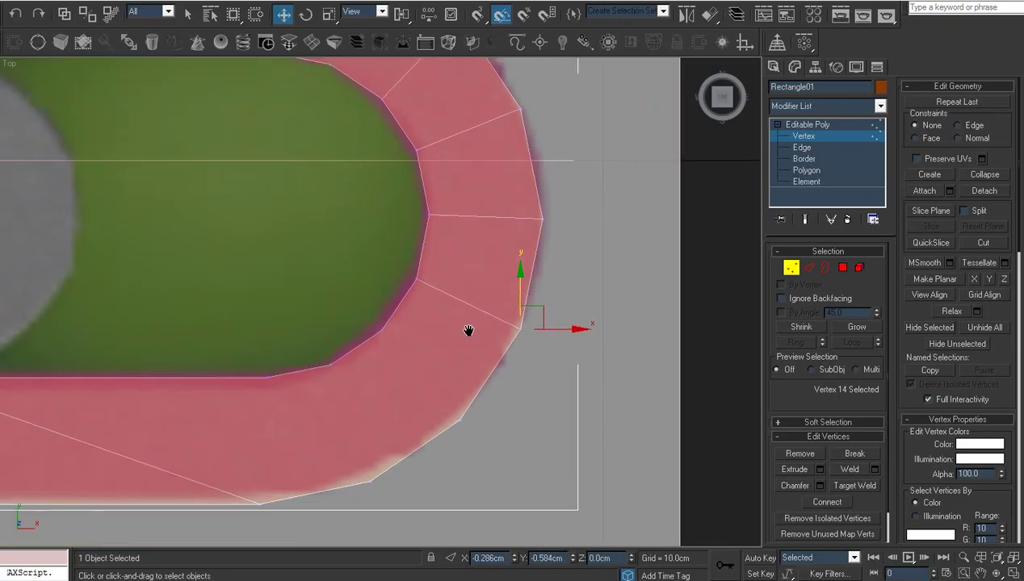
pyautogui.moveTo(411, 349); pyautogui.dragTo(475, 430)
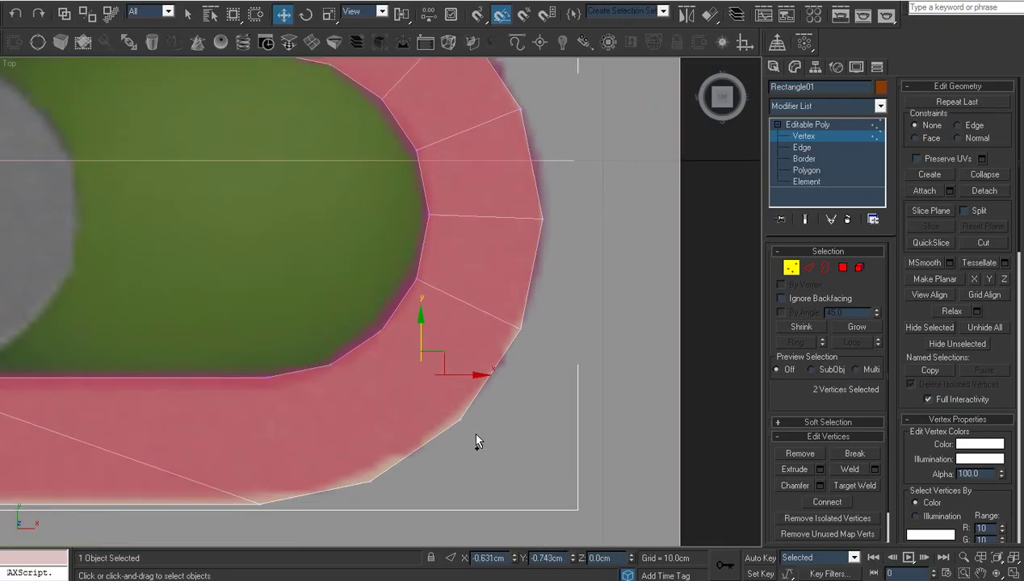
pyautogui.moveTo(439, 237); pyautogui.dragTo(488, 347, button='middle')
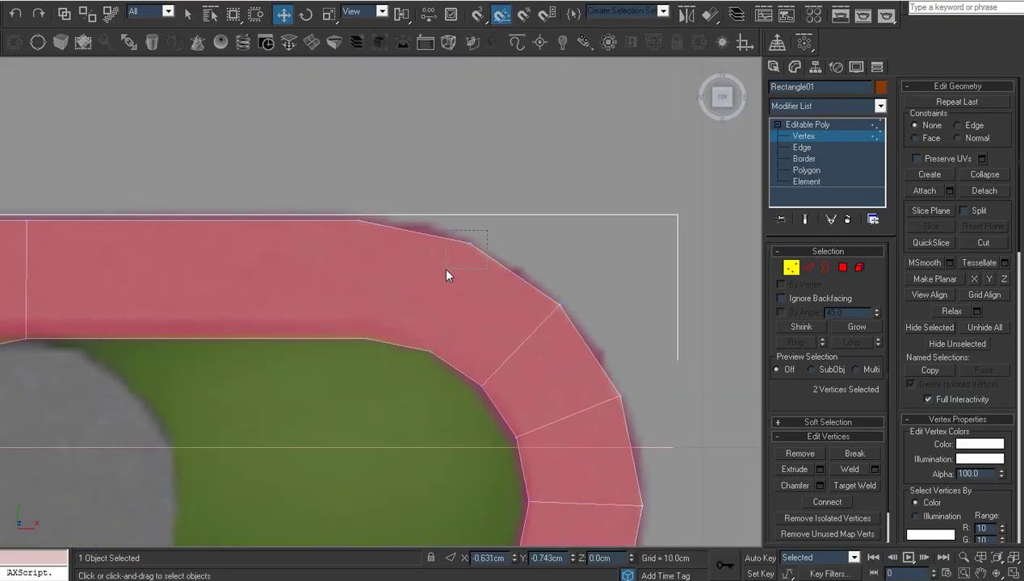
pyautogui.moveTo(446, 270); pyautogui.dragTo(447, 271)
pyautogui.keyDown('ctrl'); pyautogui.moveTo(416, 339); pyautogui.dragTo(435, 389); pyautogui.keyUp('ctrl')
pyautogui.hotkey('ctrl', 'shift', 'e')
pyautogui.click(344, 208)
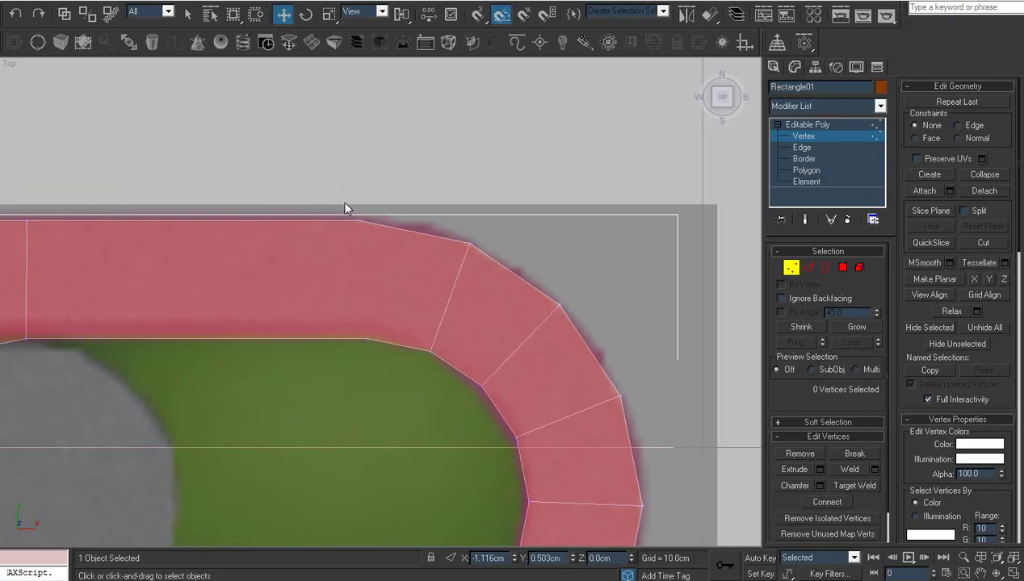
pyautogui.moveTo(345, 208); pyautogui.dragTo(387, 375)
pyautogui.click(387, 375)
# Step: Connect an inner/outer vertex pair on the lower curve with another radial edge
pyautogui.scroll(-5, 387, 375)
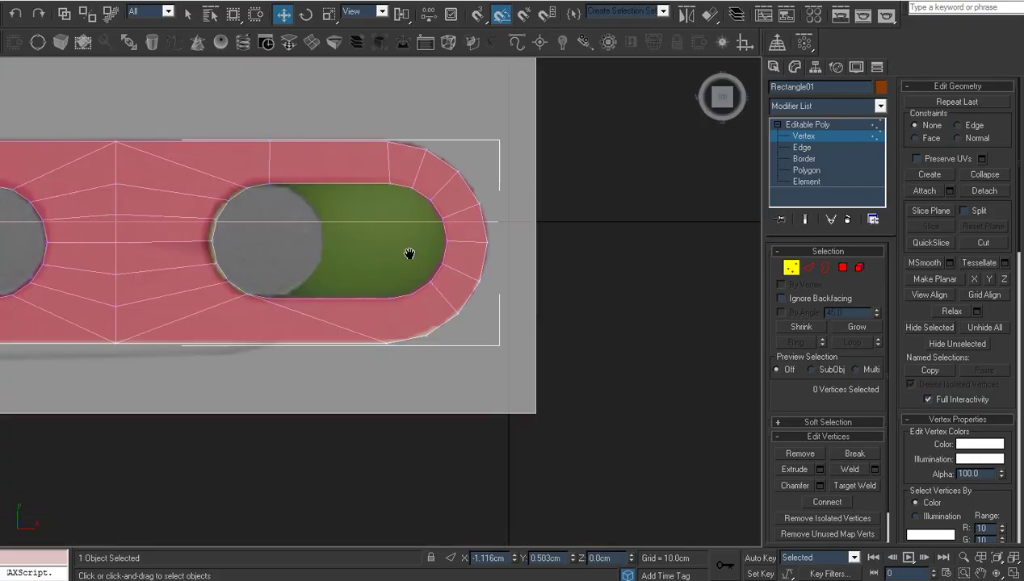
pyautogui.scroll(5, 432, 351)
pyautogui.moveTo(432, 351); pyautogui.dragTo(417, 354, button='middle')
pyautogui.moveTo(454, 323); pyautogui.dragTo(454, 323)
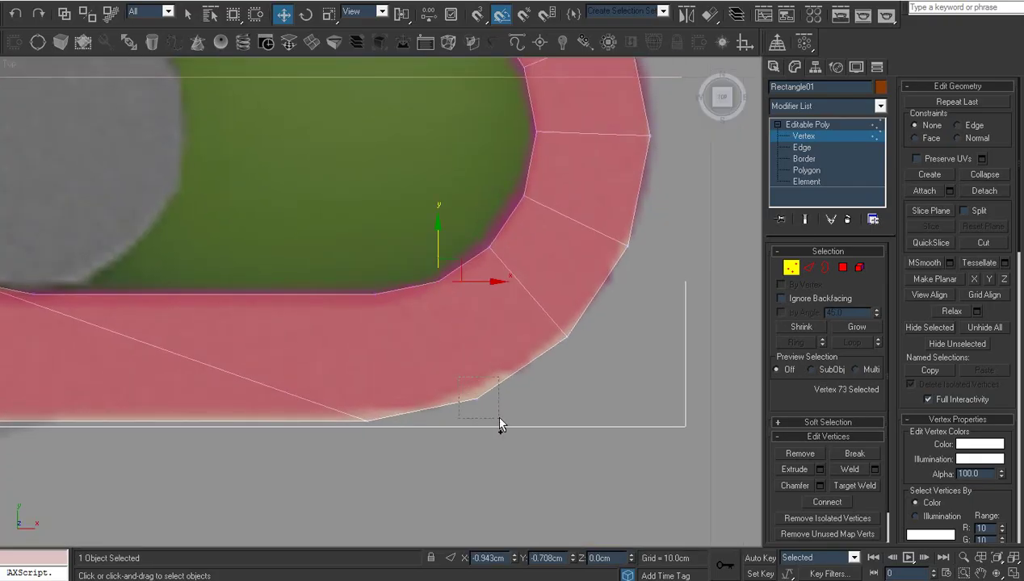
pyautogui.keyDown('ctrl'); pyautogui.moveTo(464, 381); pyautogui.dragTo(496, 421); pyautogui.keyUp('ctrl')
pyautogui.hotkey('ctrl', 'shift', 'e')
pyautogui.click(320, 280)
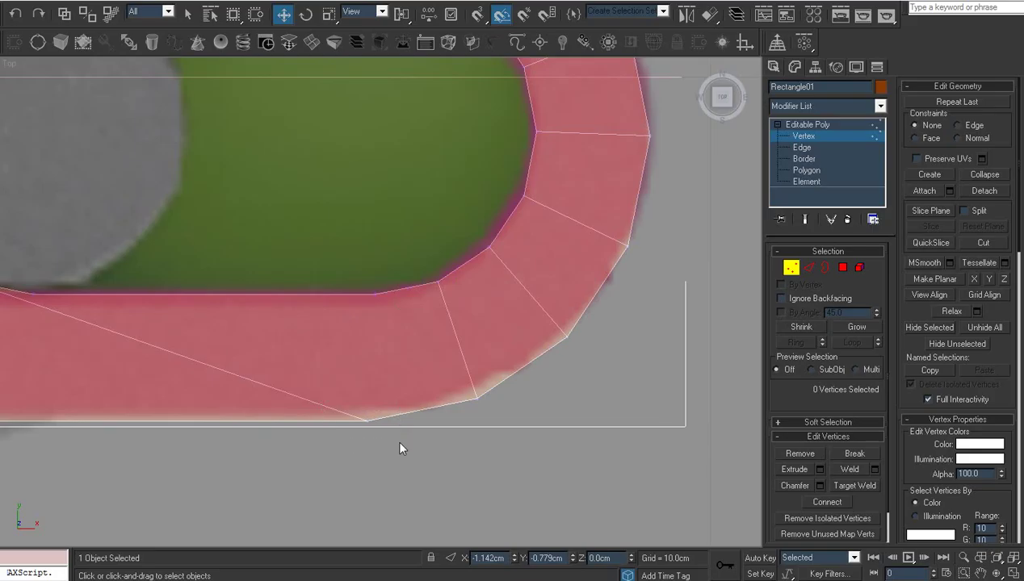
pyautogui.moveTo(358, 270); pyautogui.dragTo(397, 445)
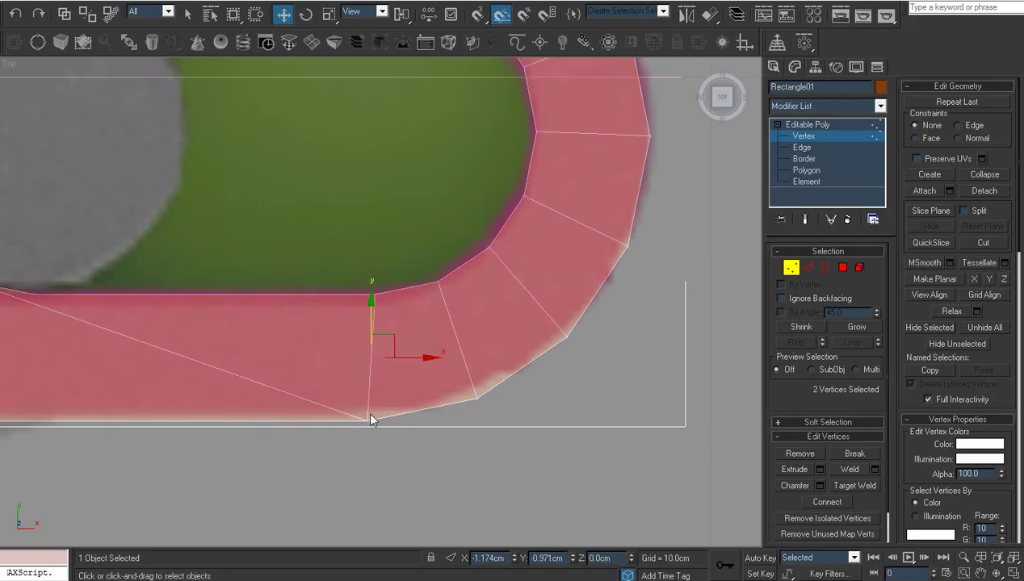
pyautogui.scroll(-4, 367, 409)
pyautogui.scroll(2, 388, 372)
pyautogui.scroll(1, 388, 367)
pyautogui.scroll(3, 396, 363)
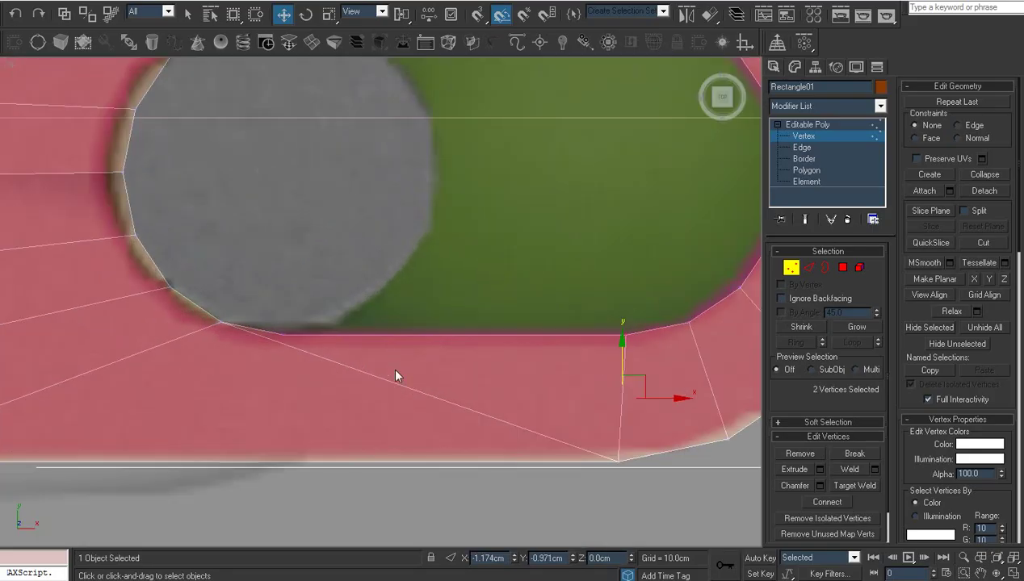
# Step: Delete the long diagonal edge under the hole
pyautogui.press('2')
pyautogui.click(407, 389)
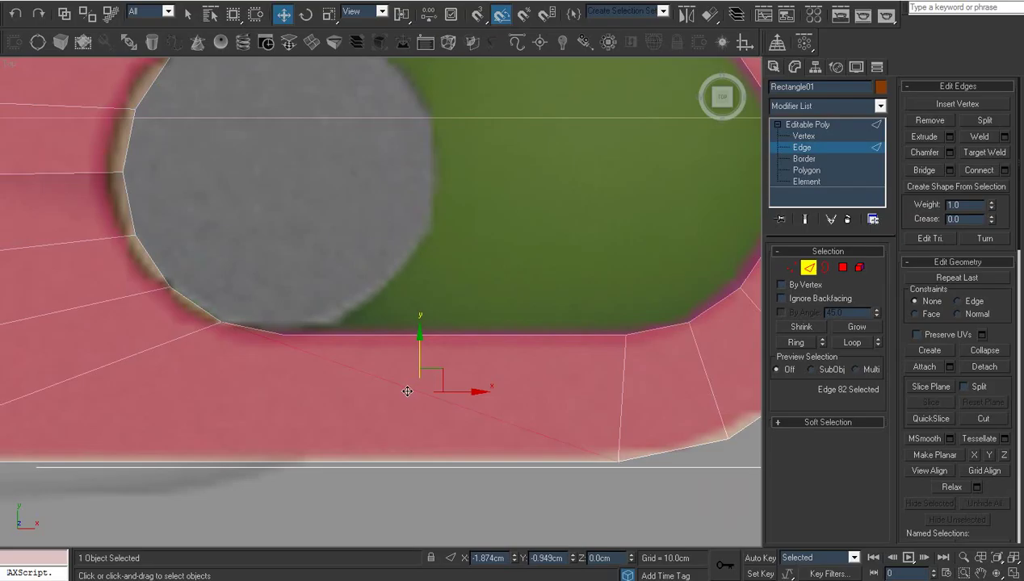
pyautogui.press('BackSpace')
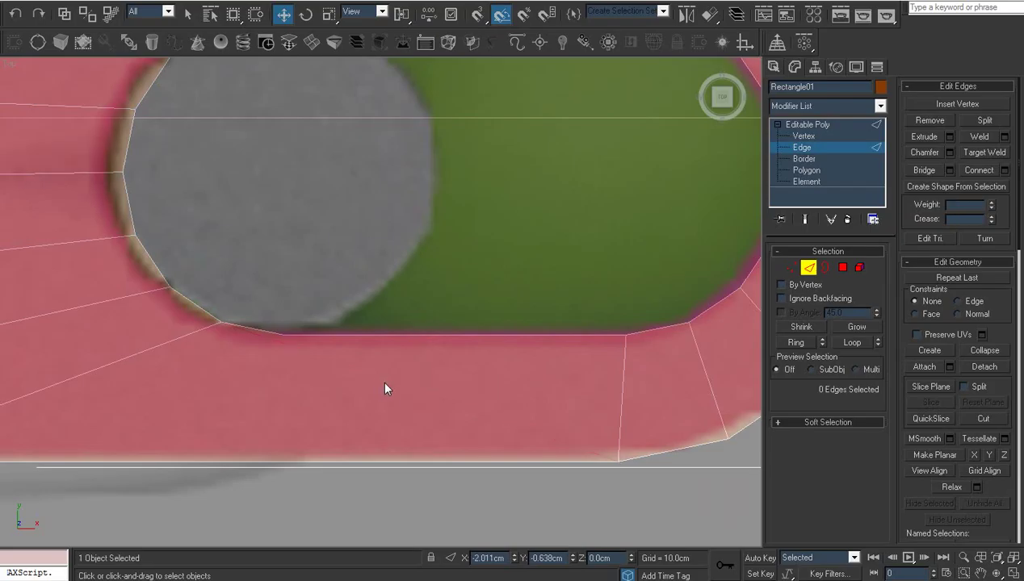
pyautogui.scroll(-2, 386, 385)
# Step: Cut a new edge, snapped to vertices, from the vertex under the hole to the plate's bottom border
pyautogui.press('1')
pyautogui.moveTo(462, 388); pyautogui.dragTo(489, 350, button='middle')
pyautogui.scroll(2, 492, 348)
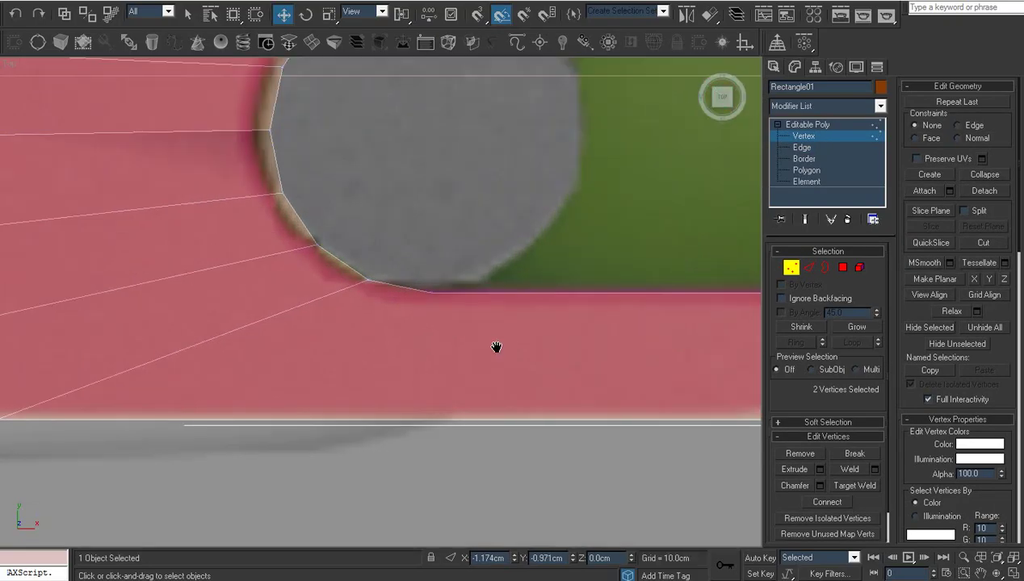
pyautogui.hotkey('alt', 'c')
pyautogui.press('s')
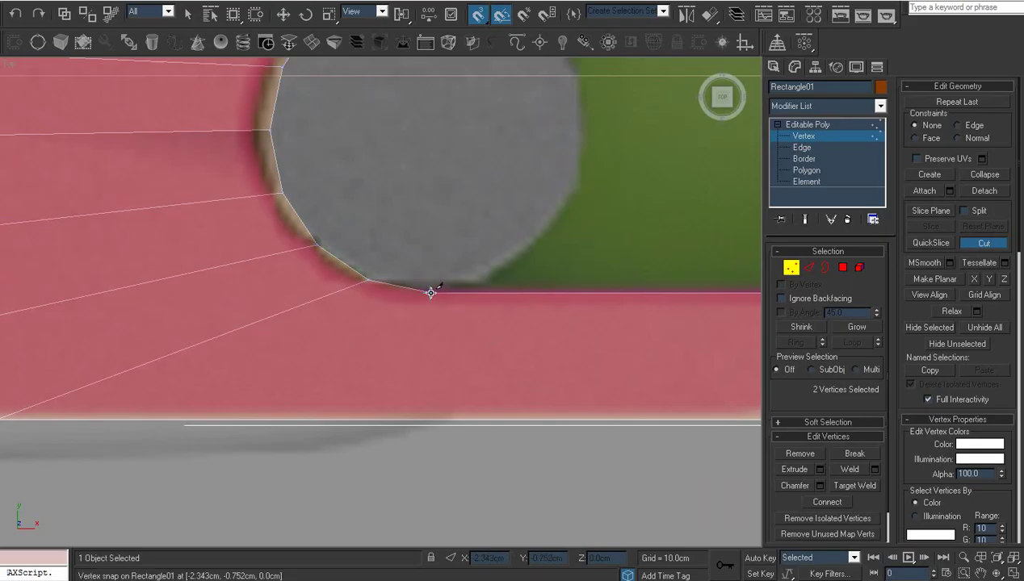
pyautogui.click(430, 293)
pyautogui.scroll(-3, 430, 295)
pyautogui.scroll(2, 429, 297)
pyautogui.scroll(2, 412, 310)
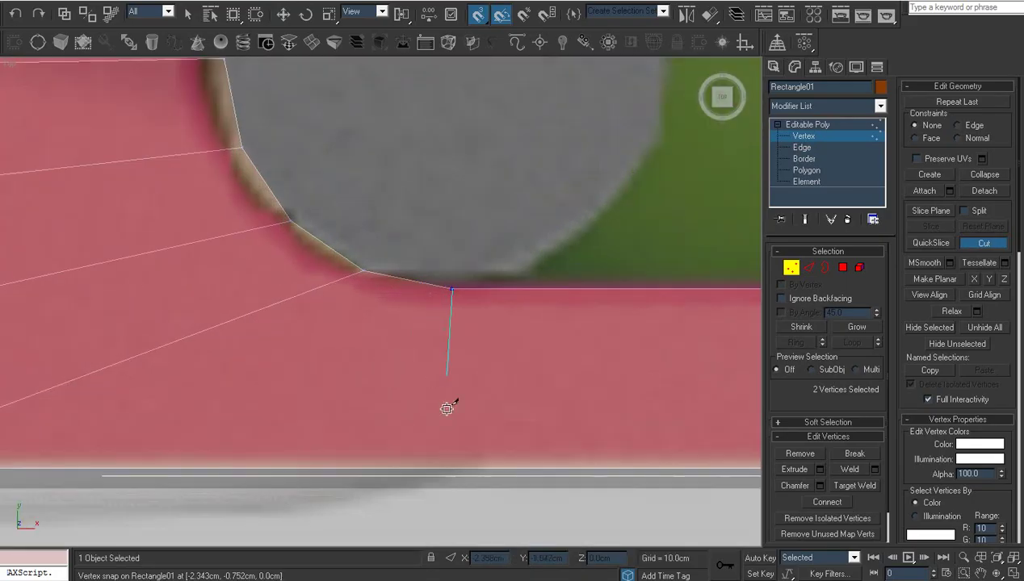
pyautogui.click(451, 466)
pyautogui.rightClick(472, 436)
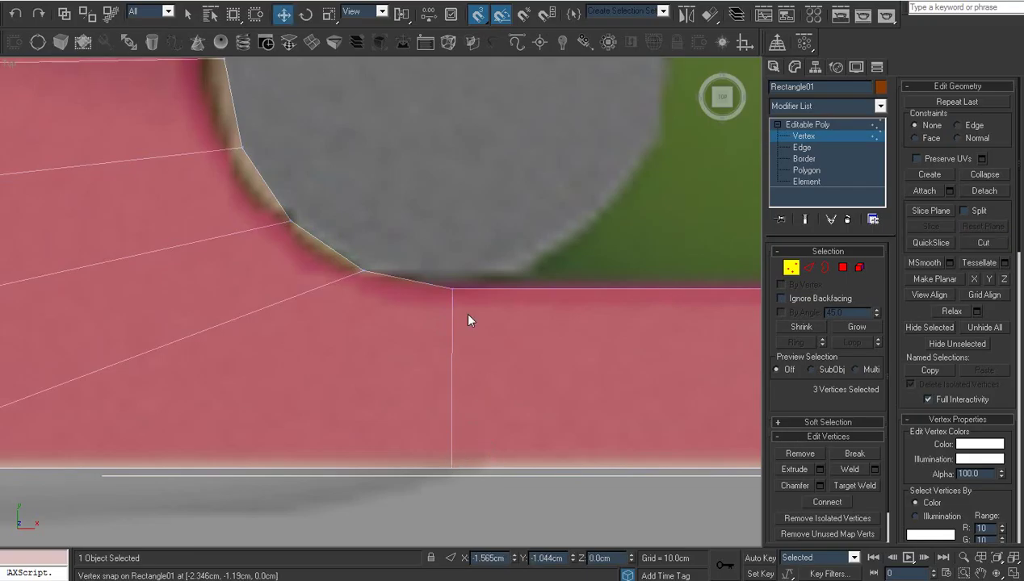
# Step: With the Move tool active, select all of the plate's vertices for welding
pyautogui.press('r')
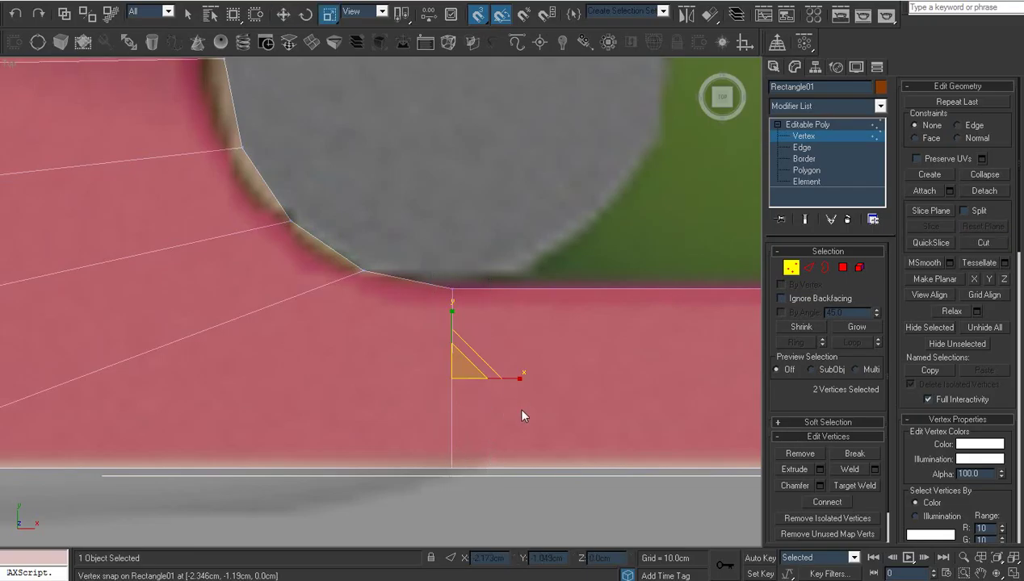
pyautogui.scroll(-3, 396, 367)
pyautogui.moveTo(423, 352); pyautogui.dragTo(444, 350, button='middle')
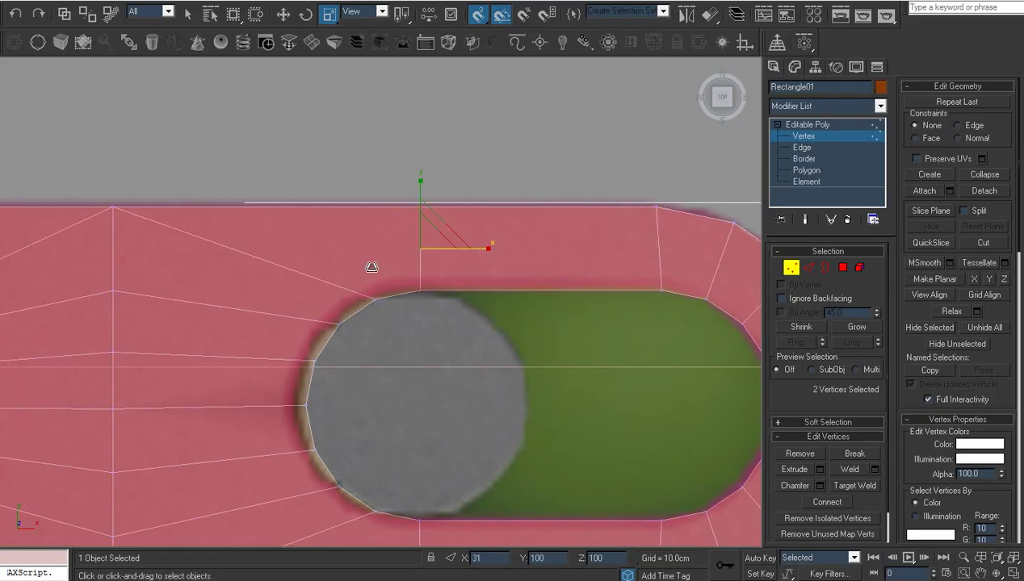
pyautogui.moveTo(638, 412); pyautogui.dragTo(646, 335, button='middle')
pyautogui.scroll(2, 559, 345)
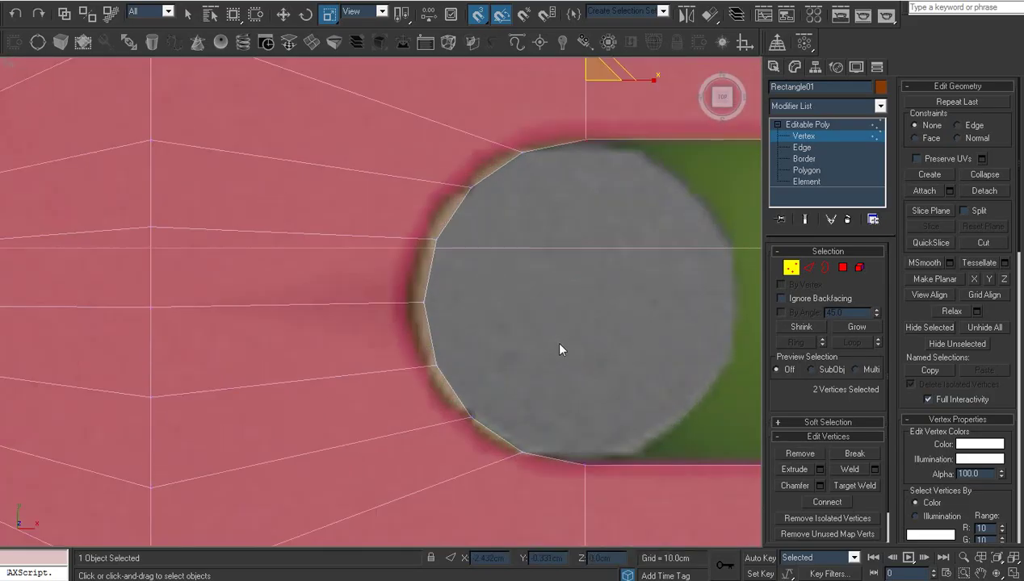
pyautogui.rightClick(570, 346)
pyautogui.click(581, 359)
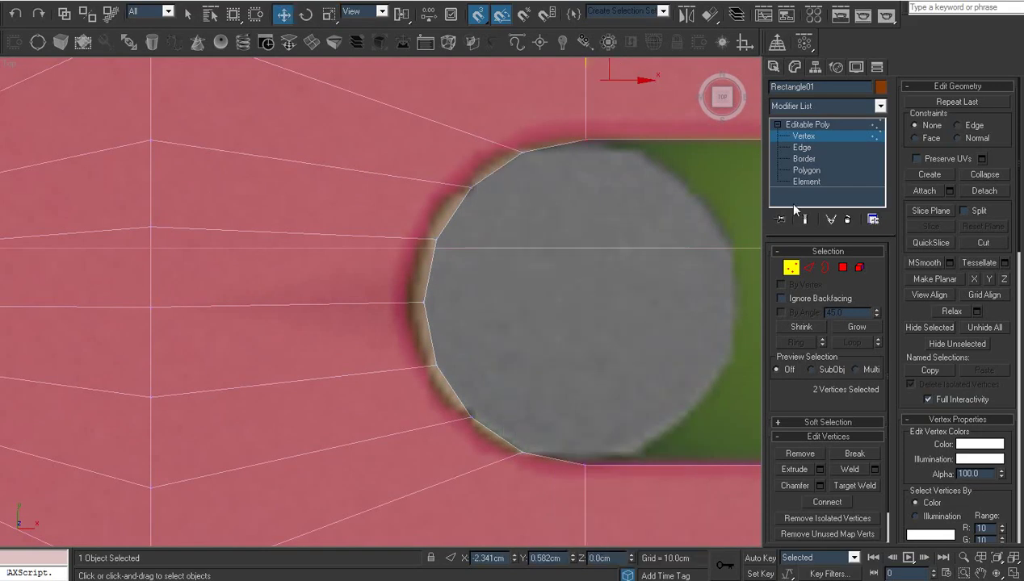
pyautogui.hotkey('ctrl', 'a')
pyautogui.rightClick(633, 398)
# Step: Weld all vertices at the 0.1cm threshold, then undo that weld
pyautogui.click(557, 456)
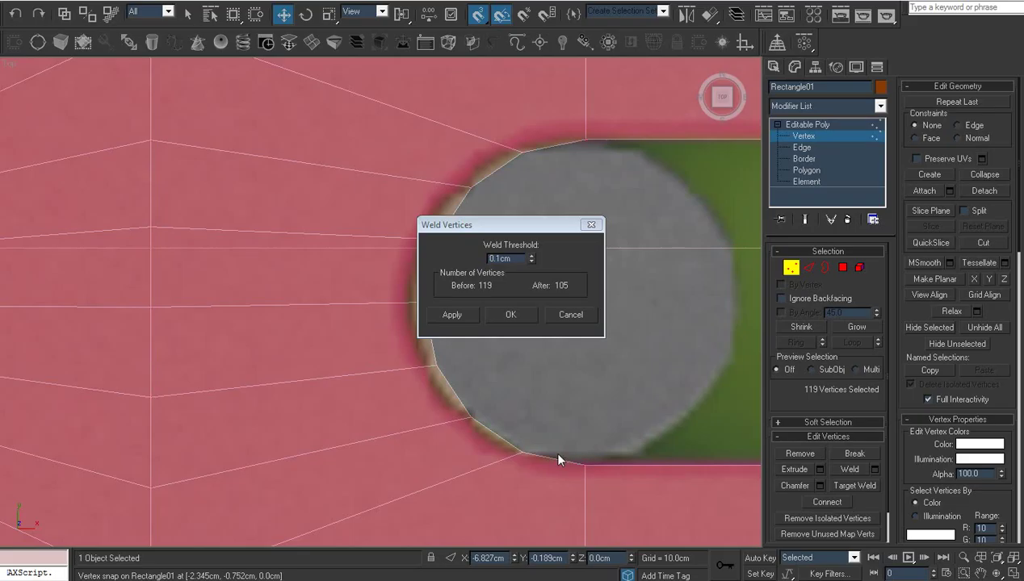
pyautogui.click(513, 317)
pyautogui.scroll(-3, 520, 339)
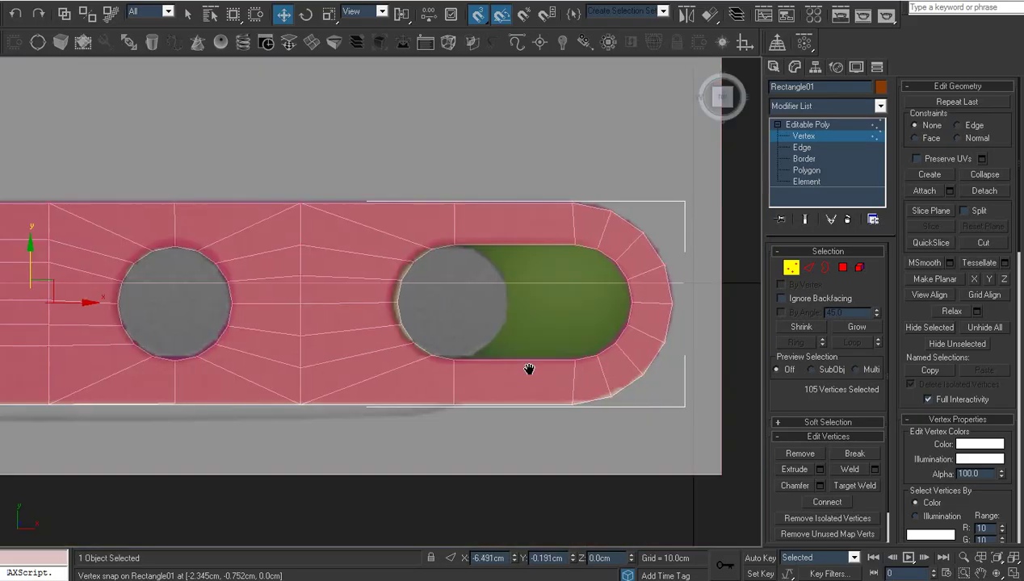
pyautogui.moveTo(464, 352); pyautogui.dragTo(594, 353, button='middle')
pyautogui.hotkey('ctrl', 'z')
# Step: Re-weld the vertices at a 0.01cm threshold, leaving 118 vertices
pyautogui.scroll(2, 564, 359)
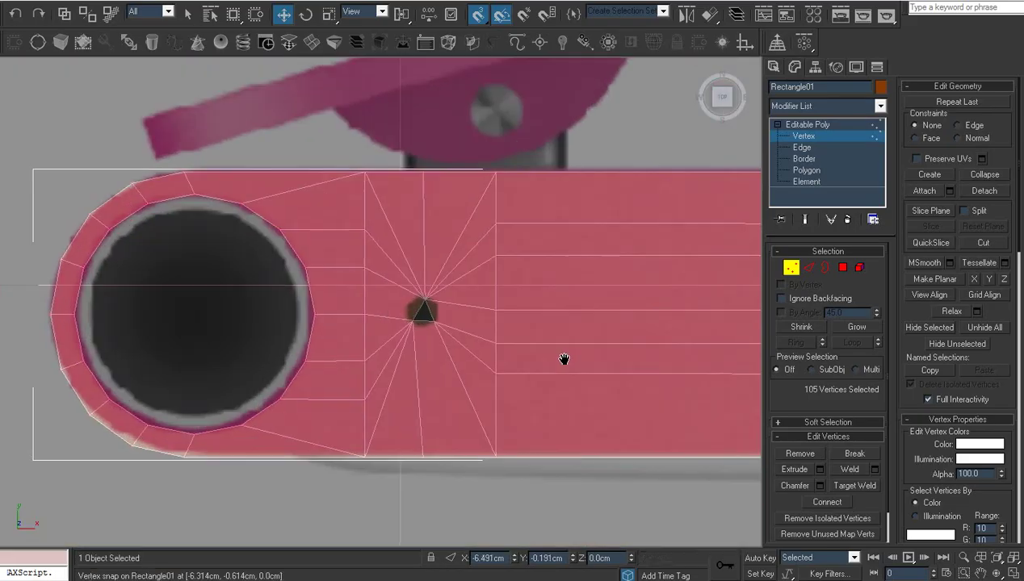
pyautogui.scroll(2, 564, 360)
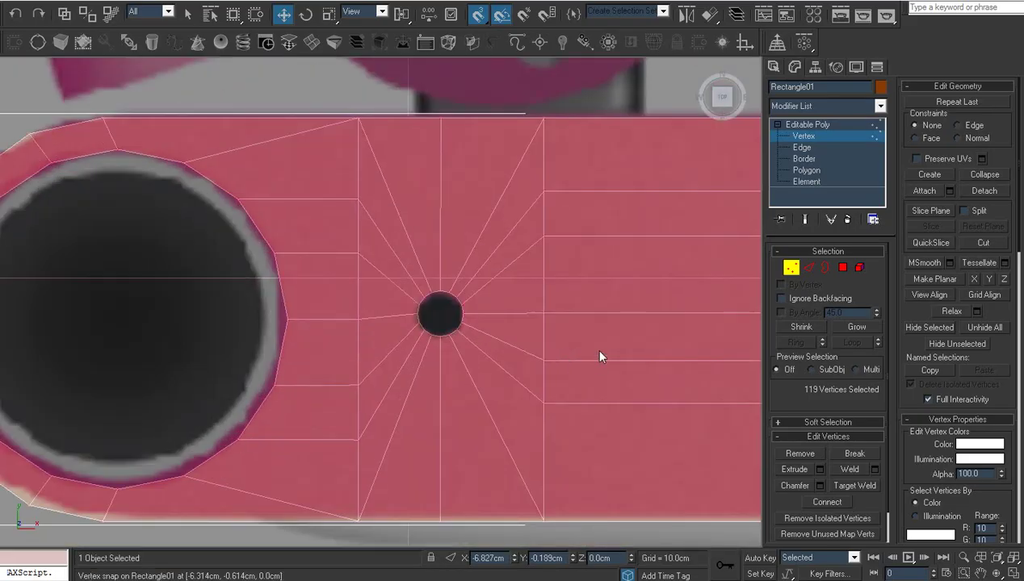
pyautogui.scroll(4, 603, 337)
pyautogui.moveTo(598, 331); pyautogui.dragTo(558, 300, button='middle')
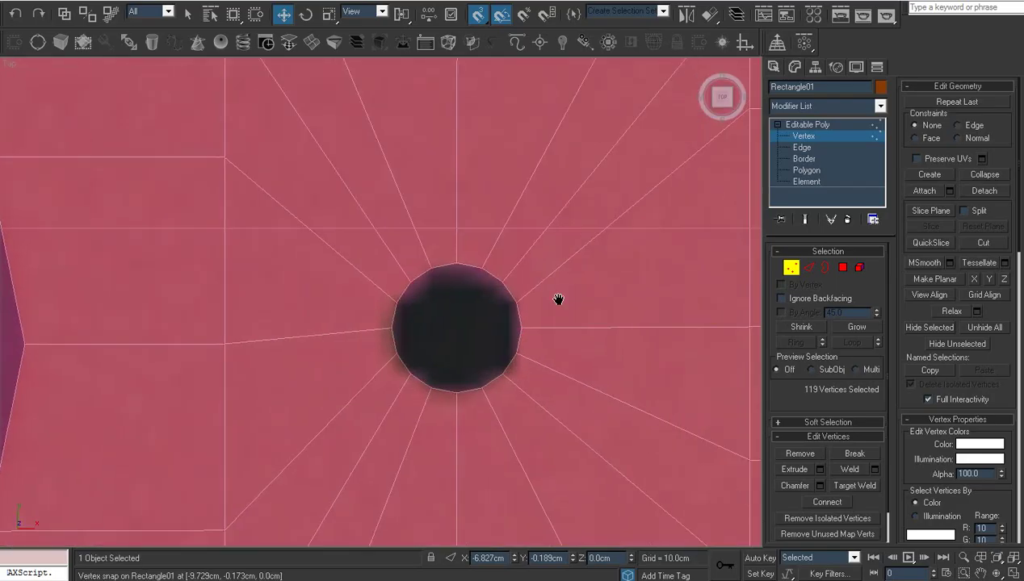
pyautogui.rightClick(508, 299)
pyautogui.click(500, 375)
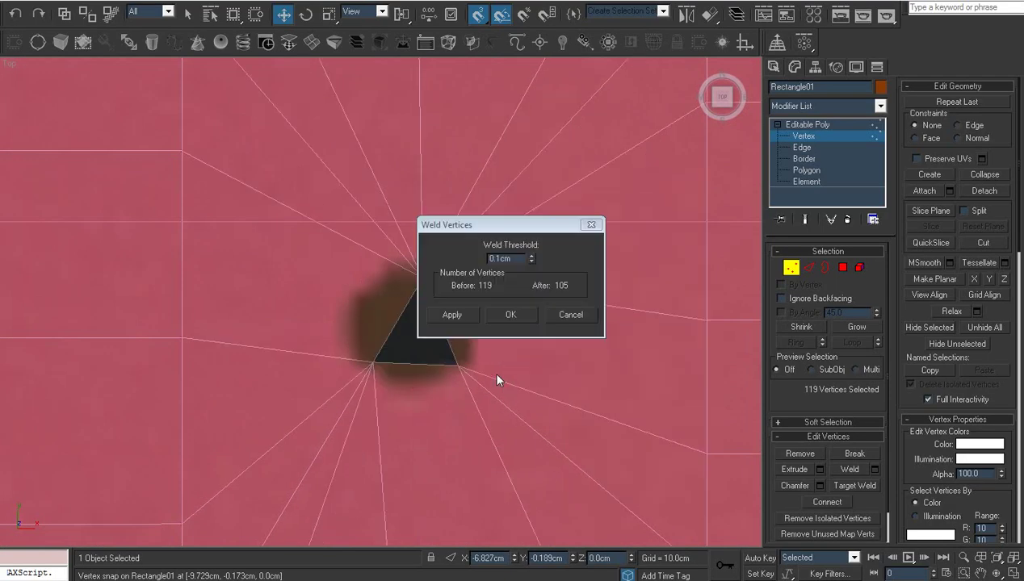
pyautogui.click(531, 260)
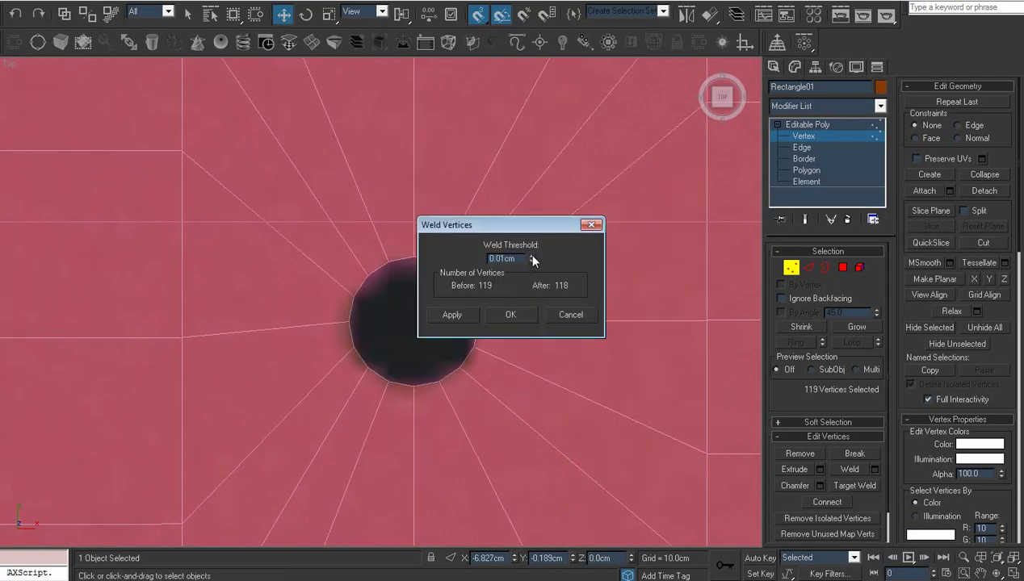
pyautogui.click(519, 313)
# Step: Switch to Polygon level and box-select all of the plate's polygons
pyautogui.scroll(-5, 513, 349)
pyautogui.moveTo(453, 361); pyautogui.dragTo(596, 363, button='middle')
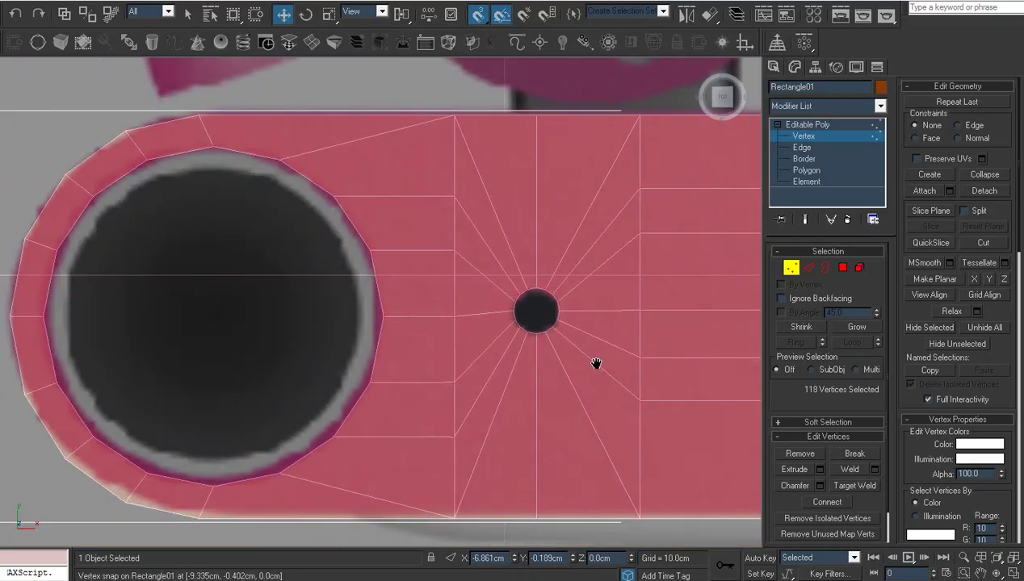
pyautogui.scroll(-2, 596, 363)
pyautogui.moveTo(592, 360); pyautogui.dragTo(448, 363, button='middle')
pyautogui.moveTo(711, 367); pyautogui.dragTo(333, 385, button='middle')
pyautogui.scroll(1, 490, 387)
pyautogui.scroll(-2, 387, 387)
pyautogui.moveTo(598, 393); pyautogui.dragTo(359, 389, button='middle')
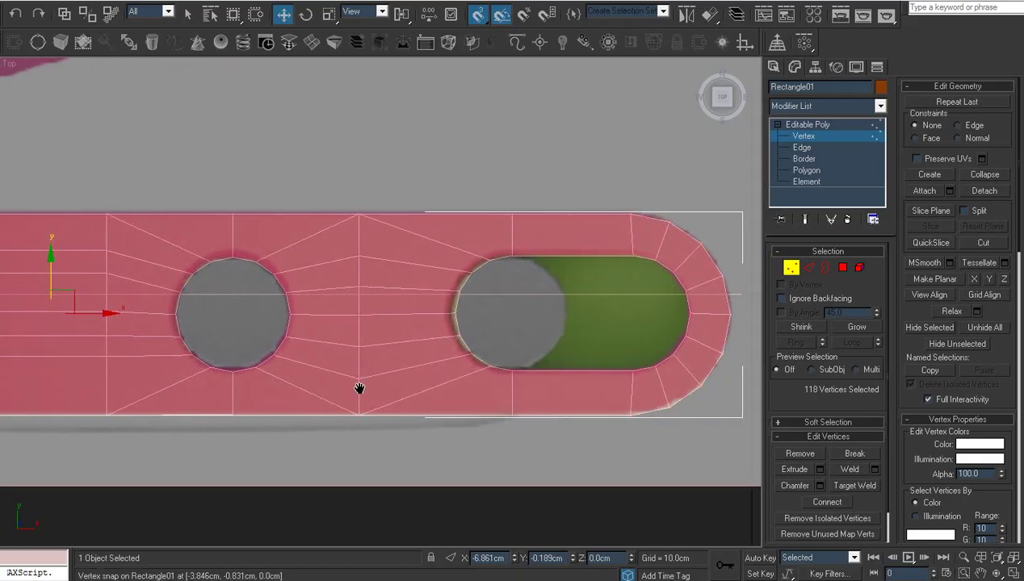
pyautogui.click(805, 170)
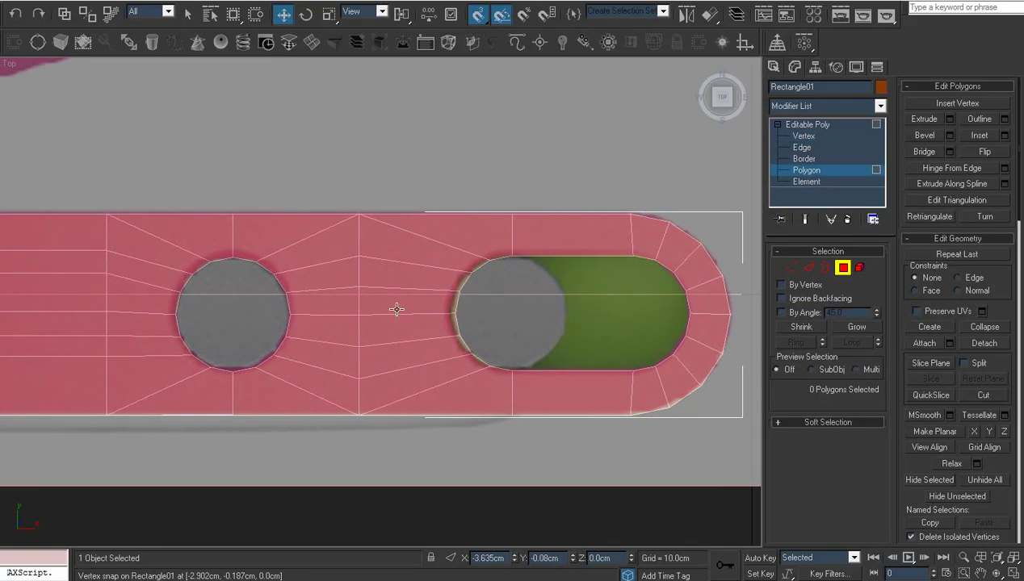
pyautogui.moveTo(419, 314); pyautogui.dragTo(292, 315, button='middle')
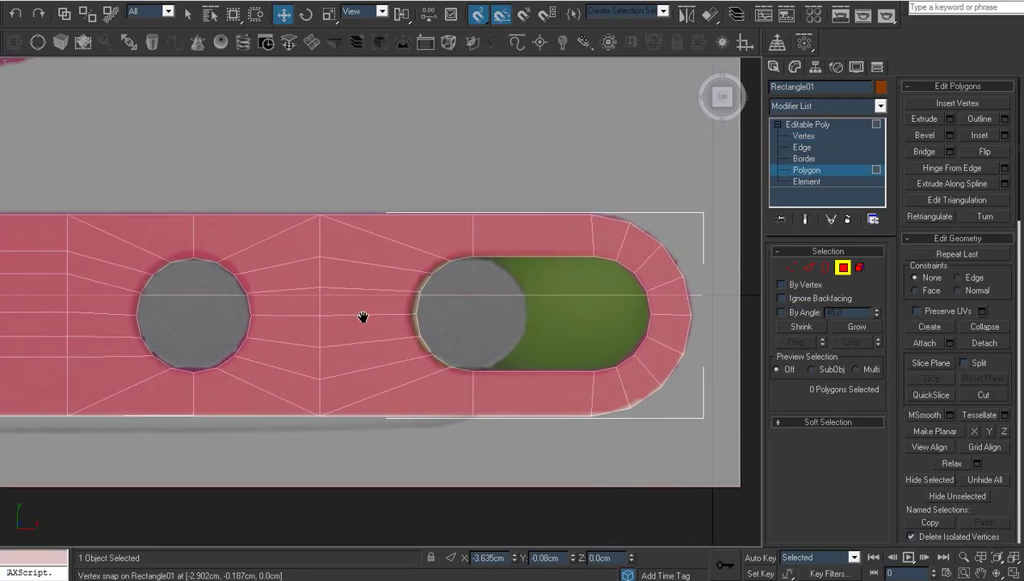
pyautogui.scroll(3, 356, 336)
pyautogui.moveTo(455, 350); pyautogui.dragTo(630, 348, button='middle')
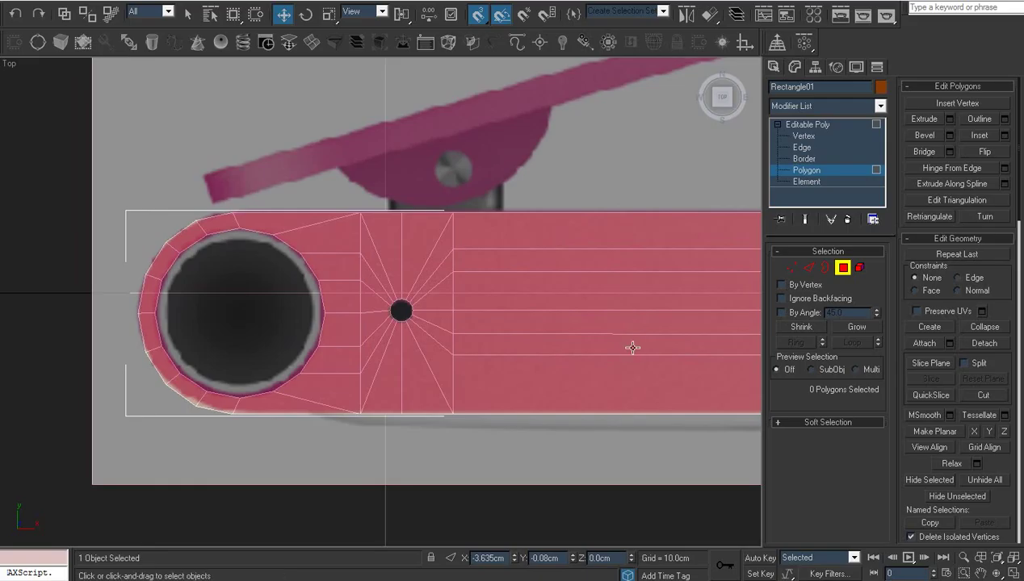
pyautogui.press('z')
pyautogui.moveTo(74, 398); pyautogui.dragTo(734, 206)
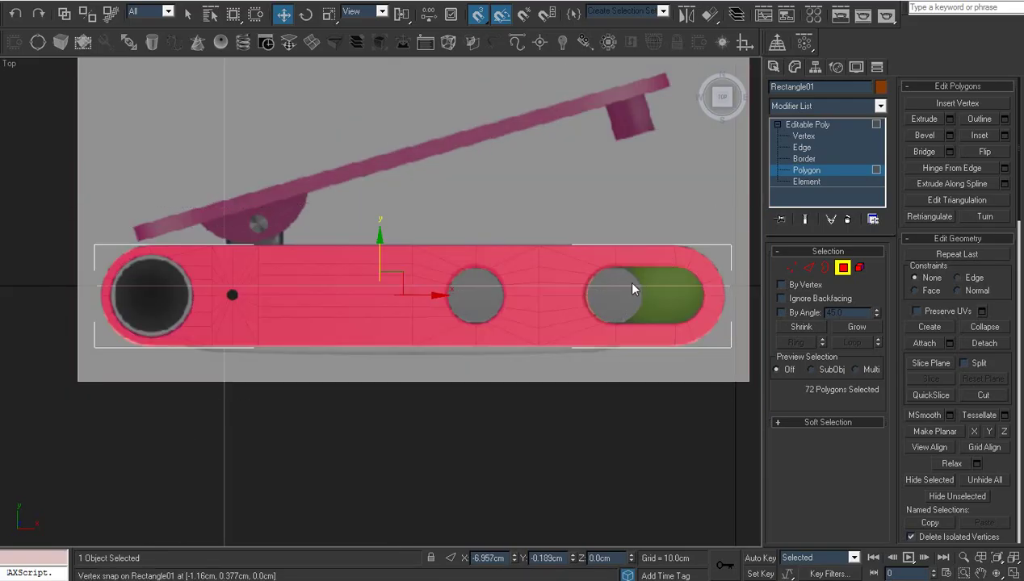
# Step: Inset the selected polygons by a tiny 0.06cm amount
pyautogui.scroll(2, 501, 294)
pyautogui.scroll(3, 496, 297)
pyautogui.scroll(3, 534, 283)
pyautogui.rightClick(582, 240)
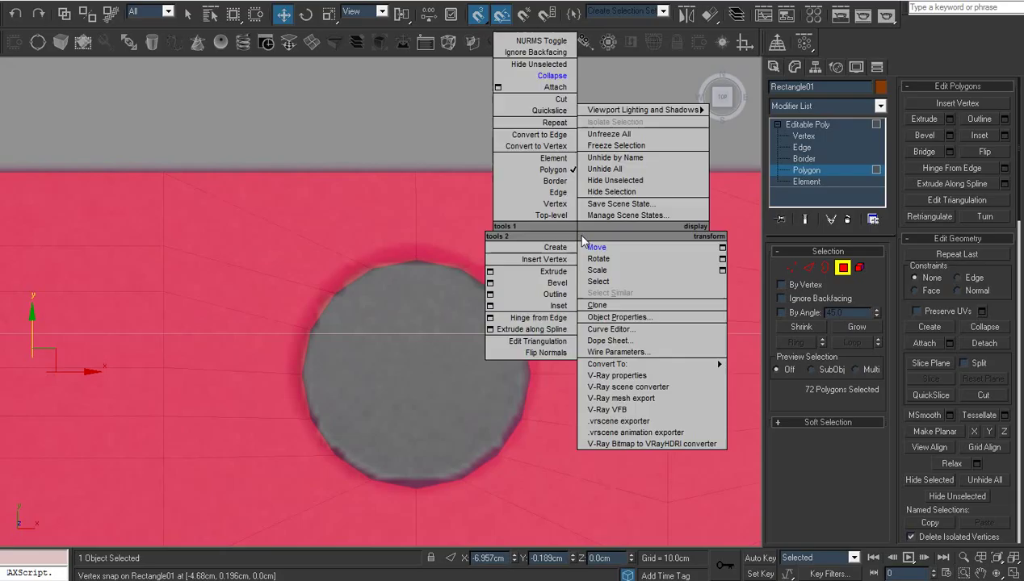
pyautogui.click(490, 306)
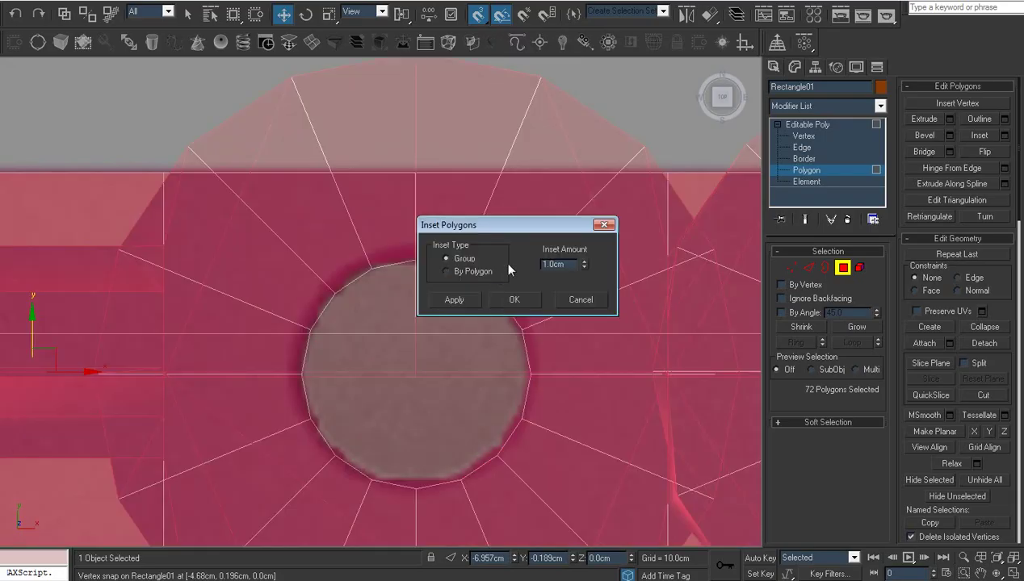
pyautogui.moveTo(586, 272); pyautogui.dragTo(584, 266)
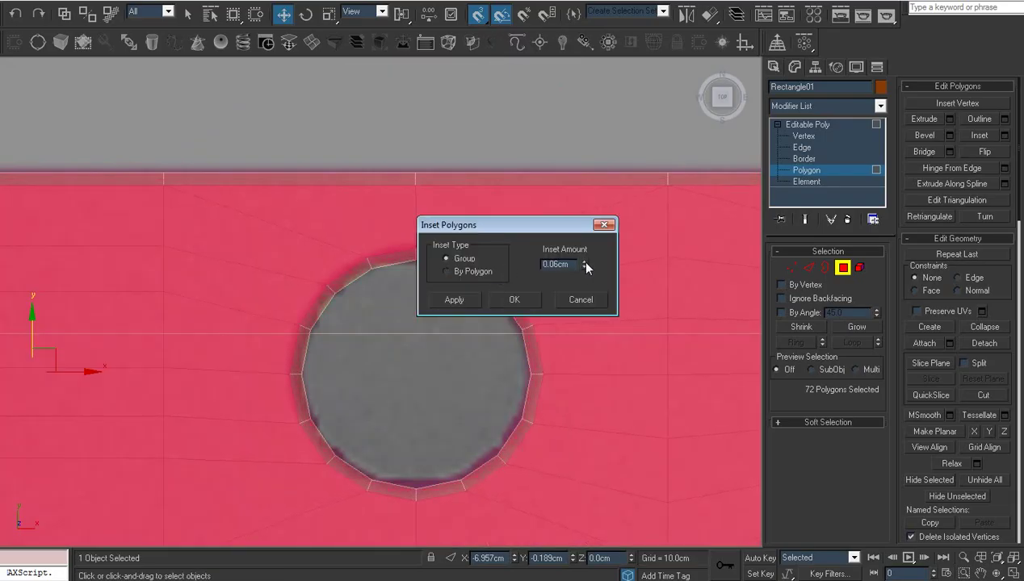
pyautogui.click(533, 300)
# Step: Clear the polygon selection, turn on vertex snapping and switch to Border level
pyautogui.scroll(-2, 516, 306)
pyautogui.scroll(-3, 452, 347)
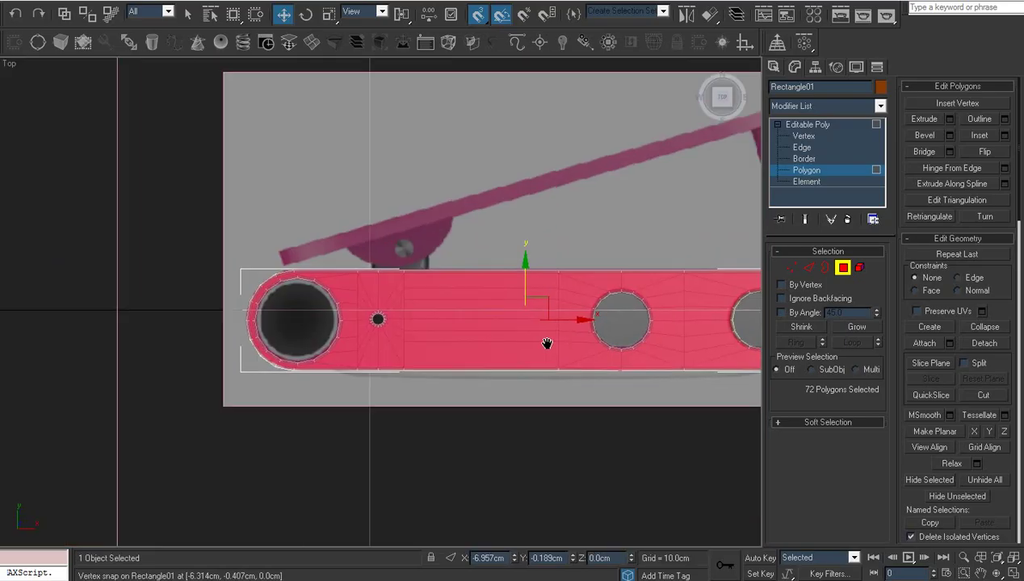
pyautogui.moveTo(408, 346); pyautogui.dragTo(424, 346, button='middle')
pyautogui.click(495, 247)
pyautogui.scroll(3, 495, 250)
pyautogui.scroll(3, 501, 286)
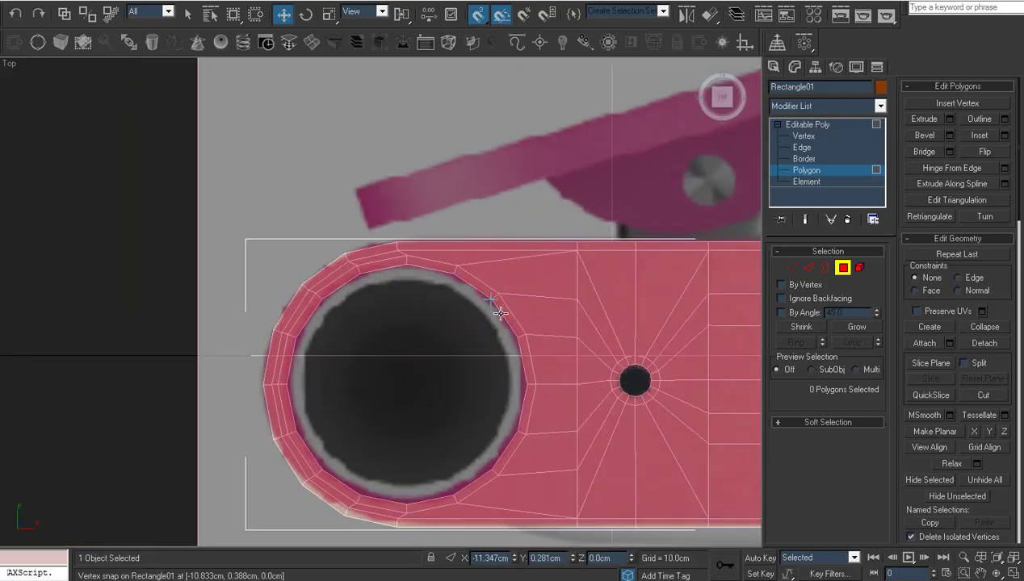
pyautogui.press('s')
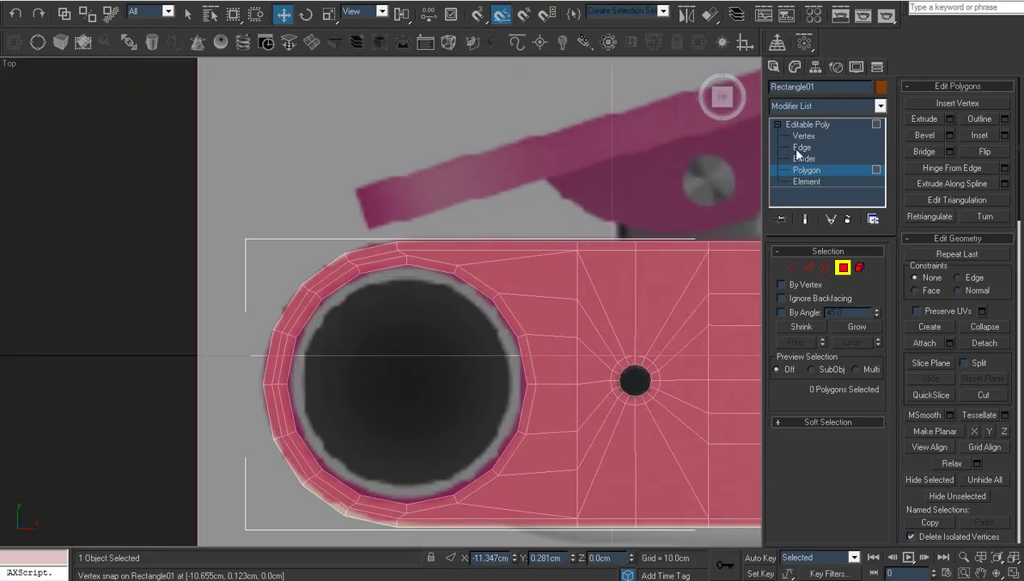
pyautogui.click(803, 159)
# Step: Shift-drag the large hole's border down into a wall about 2.1cm deep
pyautogui.click(506, 322)
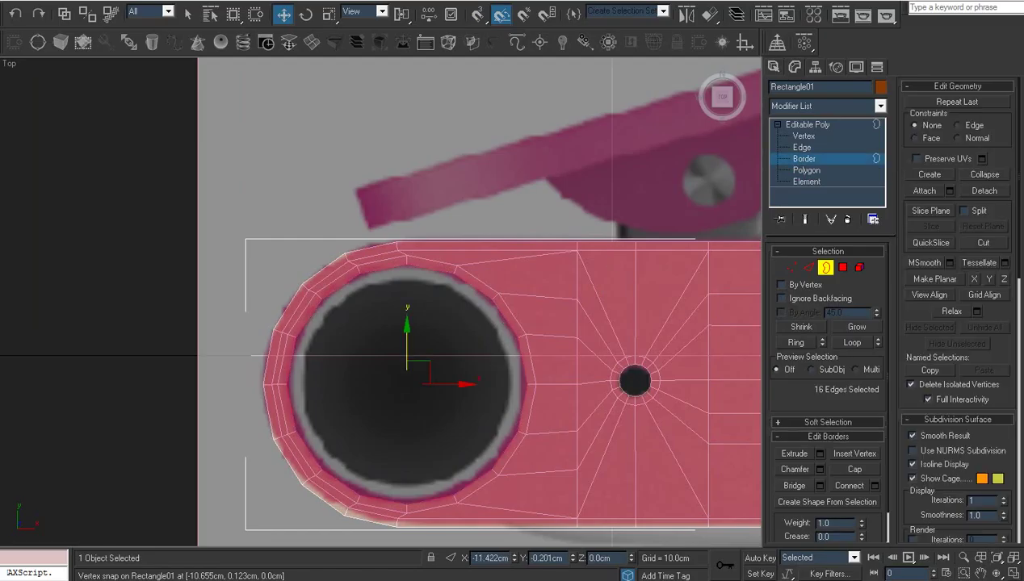
pyautogui.scroll(3, 476, 403)
pyautogui.moveTo(263, 336)
pyautogui.keyDown('alt'); pyautogui.mouseDown(button='middle')
pyautogui.moveTo(379, 256)
pyautogui.moveTo(350, 208)
pyautogui.moveTo(411, 304)
pyautogui.moveTo(331, 345)
pyautogui.moveTo(297, 343)
pyautogui.moveTo(331, 338)
pyautogui.mouseUp(button='middle'); pyautogui.keyUp('alt')
pyautogui.press('w')
pyautogui.keyDown('shift'); pyautogui.moveTo(312, 263); pyautogui.dragTo(334, 491); pyautogui.keyUp('shift')
pyautogui.moveTo(377, 446); pyautogui.dragTo(382, 383, button='middle')
pyautogui.scroll(3, 382, 382)
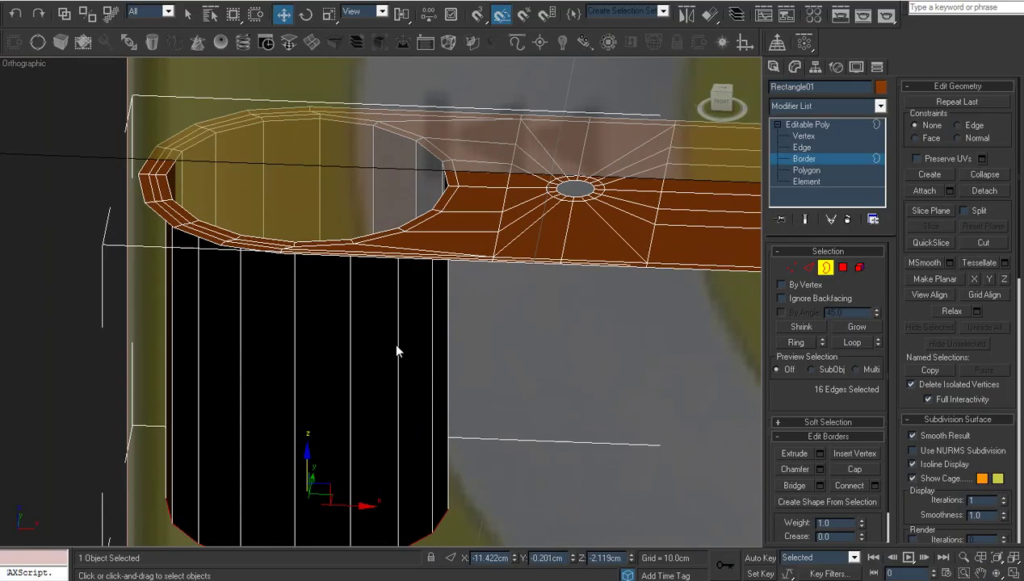
pyautogui.click(996, 574)
pyautogui.moveTo(347, 275)
pyautogui.mouseDown()
pyautogui.moveTo(389, 366)
pyautogui.moveTo(440, 214)
pyautogui.mouseUp()
# Step: Scale the wall's bottom border to 94% and collapse it closed
pyautogui.rightClick(384, 257)
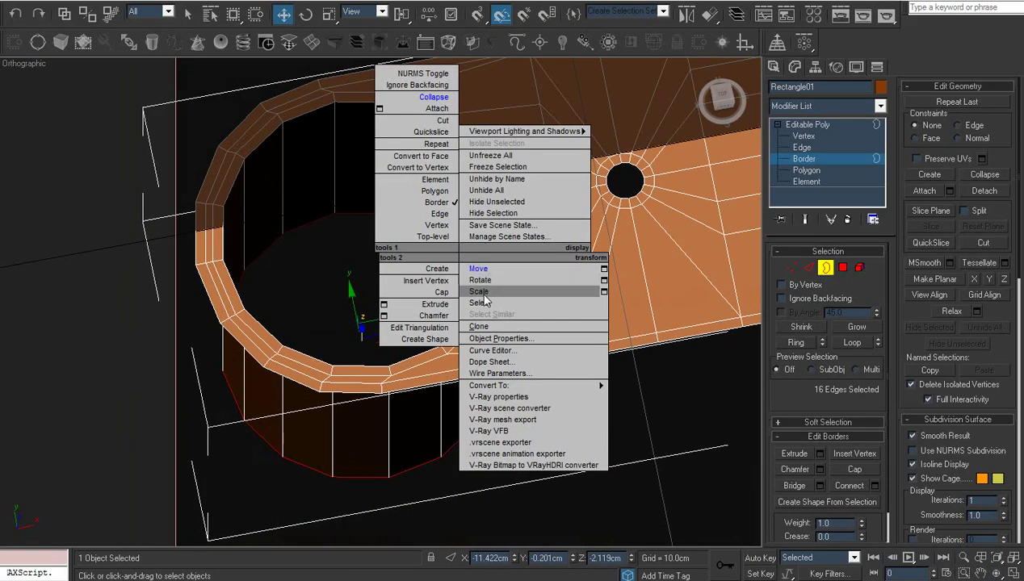
pyautogui.click(420, 293)
pyautogui.keyDown('shift'); pyautogui.moveTo(356, 353); pyautogui.dragTo(358, 356); pyautogui.keyUp('shift')
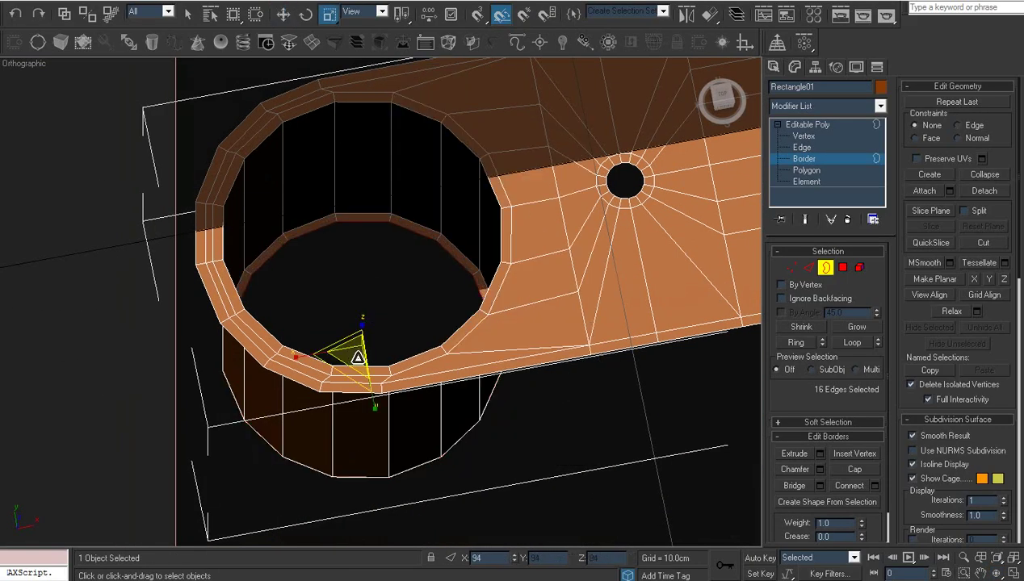
pyautogui.rightClick(355, 364)
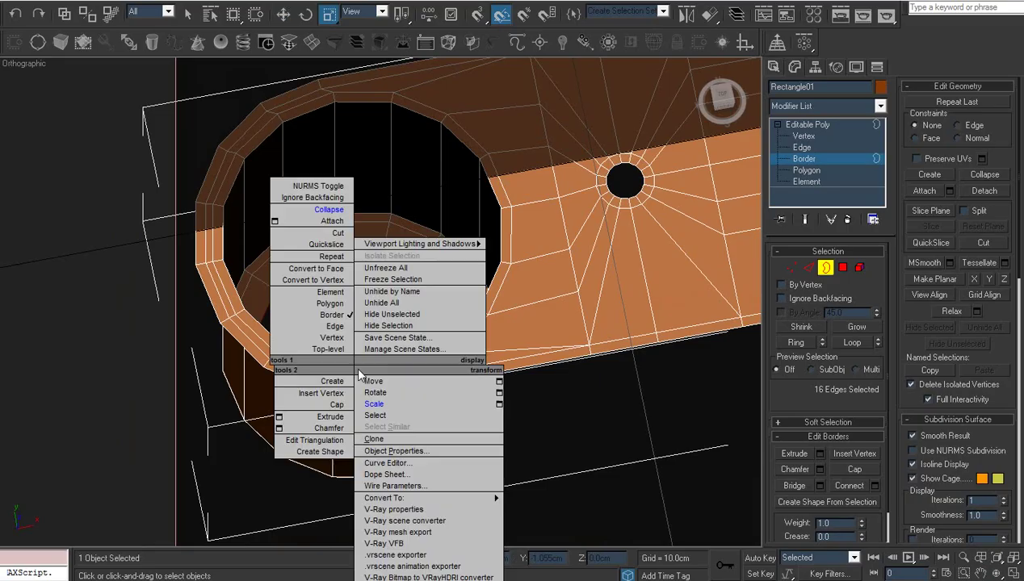
pyautogui.click(334, 210)
# Step: Ring the 16 wall edges and connect them with 2 segments at pinch 85
pyautogui.press('2')
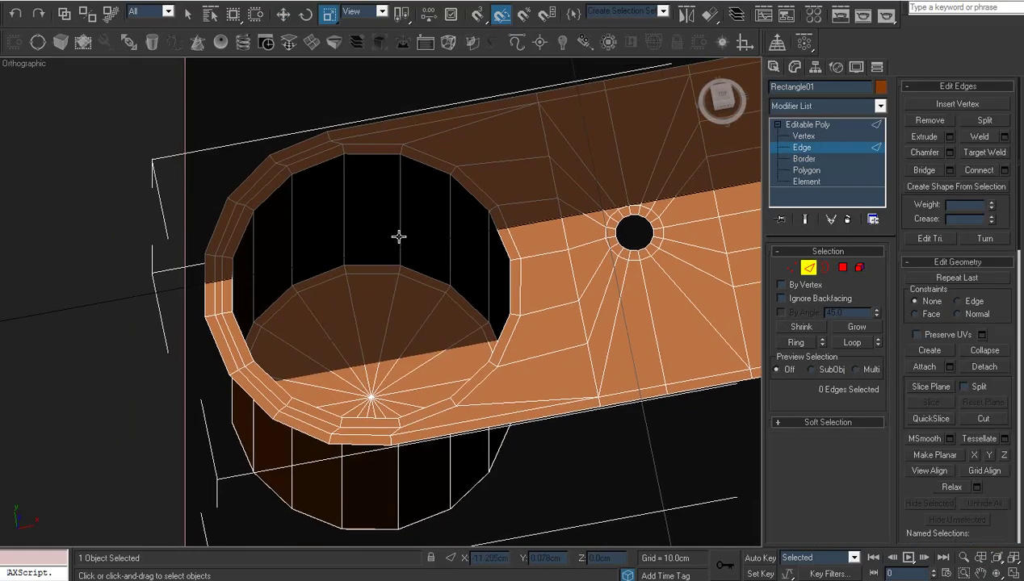
pyautogui.click(395, 231)
pyautogui.hotkey('alt', 'r')
pyautogui.rightClick(391, 199)
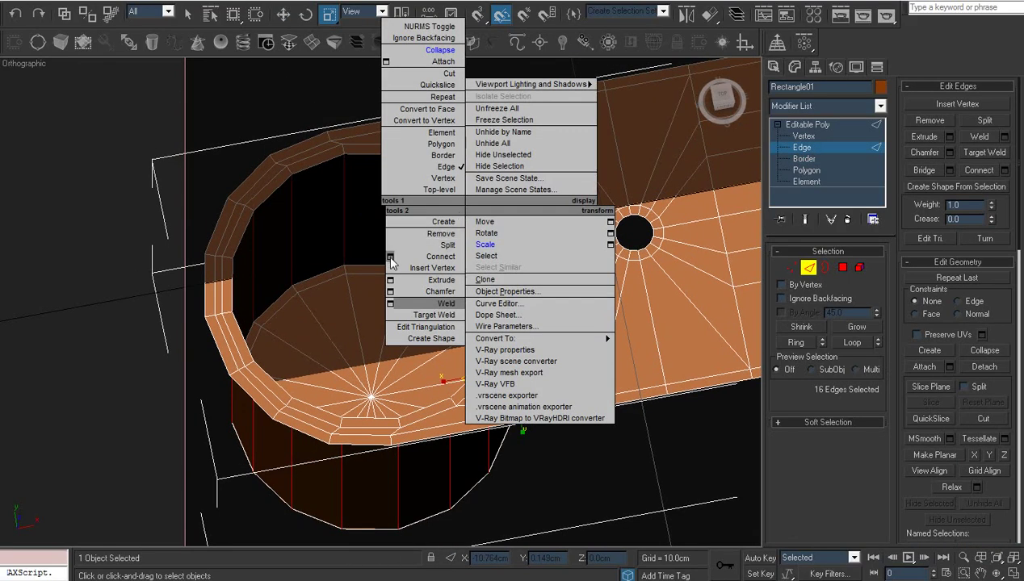
pyautogui.click(498, 256)
pyautogui.click(508, 256)
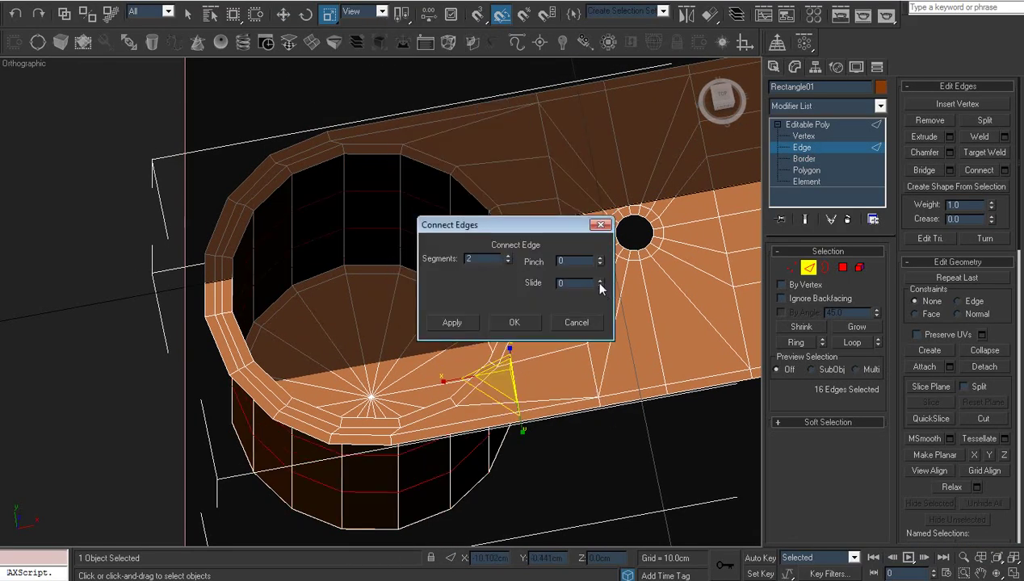
pyautogui.moveTo(600, 264); pyautogui.dragTo(595, 140)
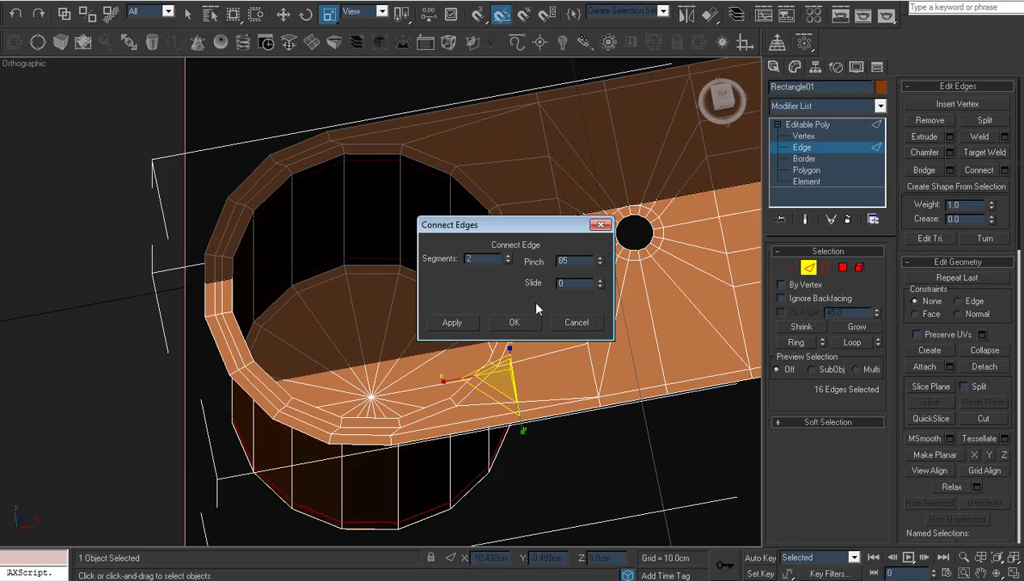
pyautogui.click(515, 323)
pyautogui.scroll(2, 525, 327)
pyautogui.moveTo(525, 327); pyautogui.dragTo(321, 351, button='middle')
# Step: Select the first round hole's border at Border level
pyautogui.click(353, 261)
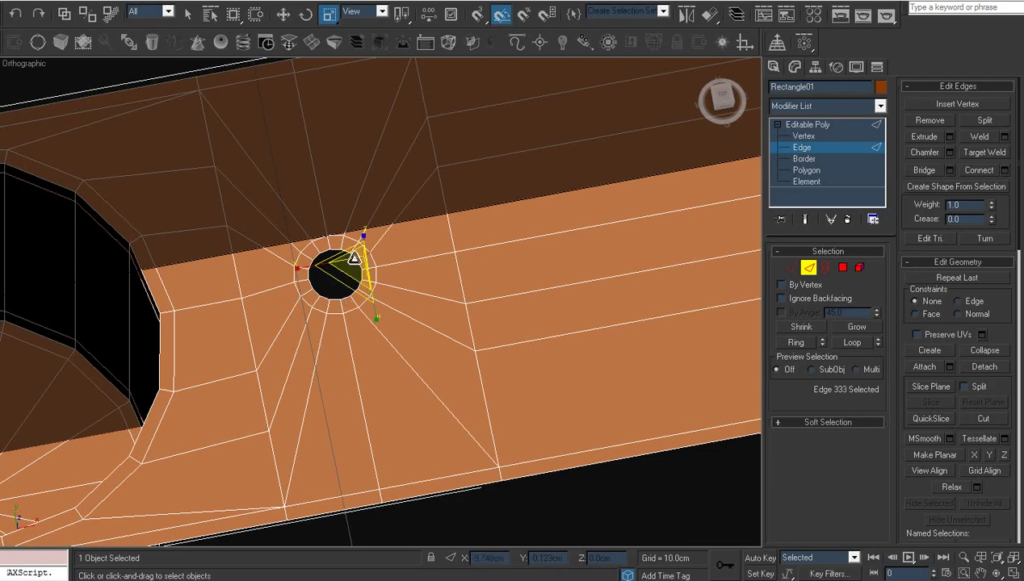
pyautogui.scroll(10, 355, 258)
pyautogui.rightClick(418, 251)
pyautogui.click(366, 270)
pyautogui.moveTo(366, 270); pyautogui.dragTo(334, 312, button='middle')
pyautogui.press('3')
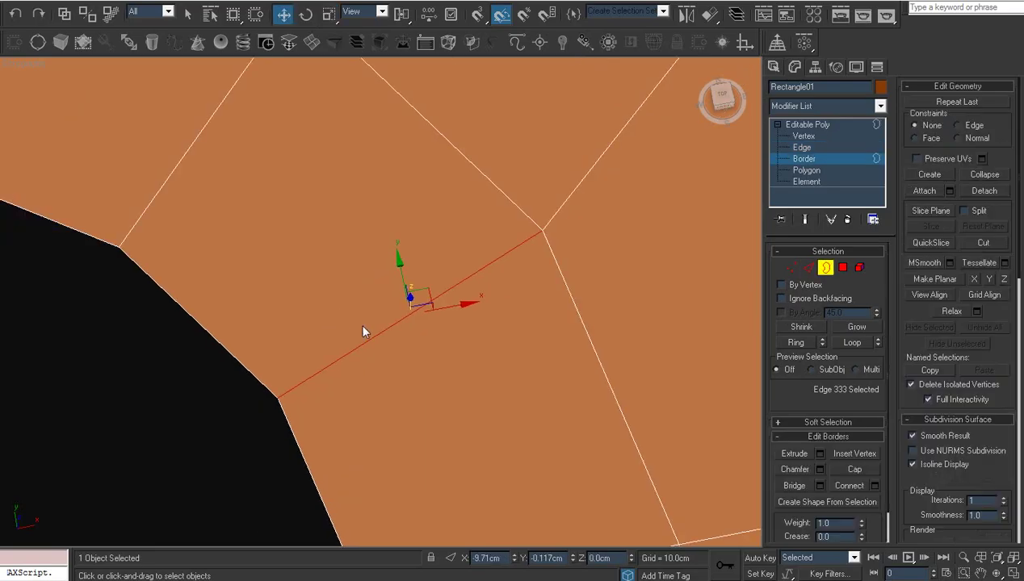
pyautogui.click(247, 367)
# Step: Collapse the hole's bottom border to a centre point
pyautogui.press('z')
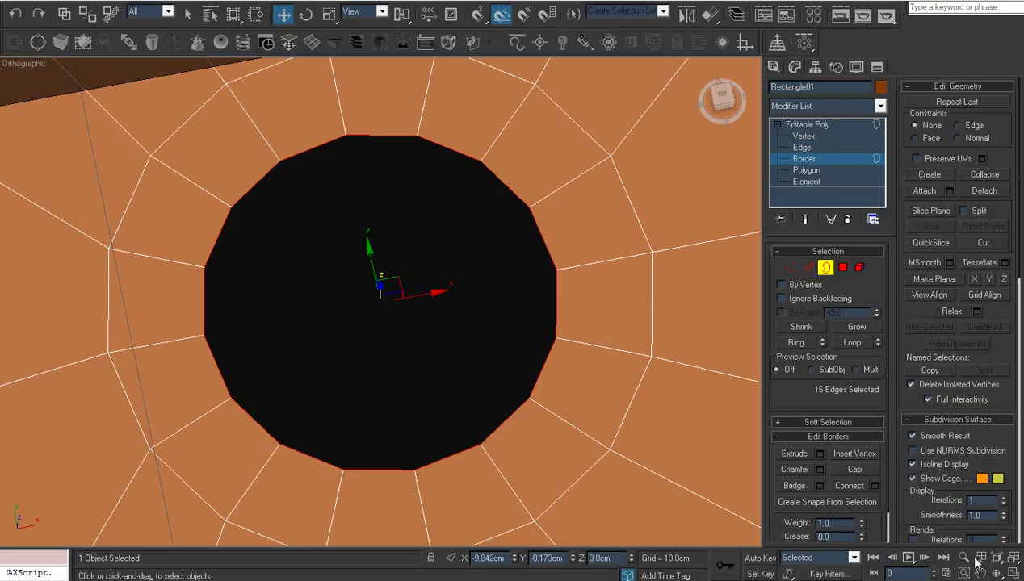
pyautogui.click(996, 572)
pyautogui.moveTo(441, 342)
pyautogui.mouseDown()
pyautogui.moveTo(413, 264)
pyautogui.moveTo(390, 452)
pyautogui.mouseUp()
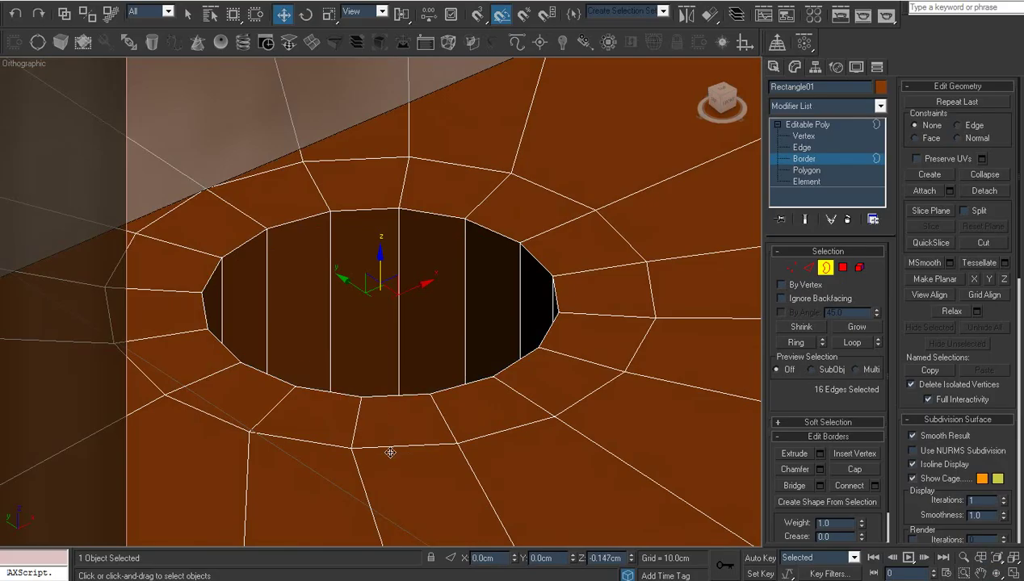
pyautogui.press('z')
pyautogui.click(996, 572)
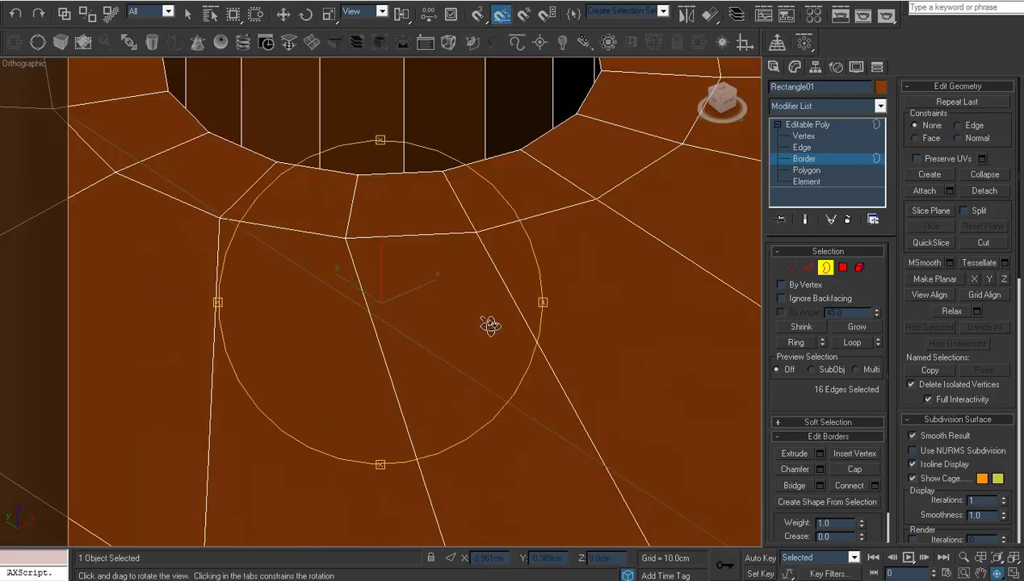
pyautogui.moveTo(486, 324); pyautogui.dragTo(329, 268)
pyautogui.rightClick(309, 249)
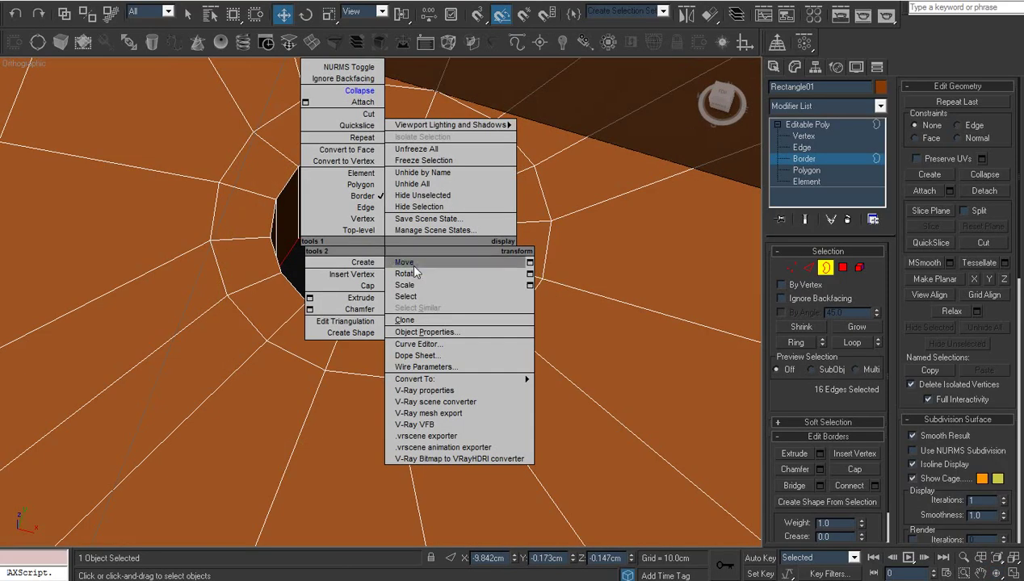
pyautogui.click(343, 284)
pyautogui.rightClick(387, 346)
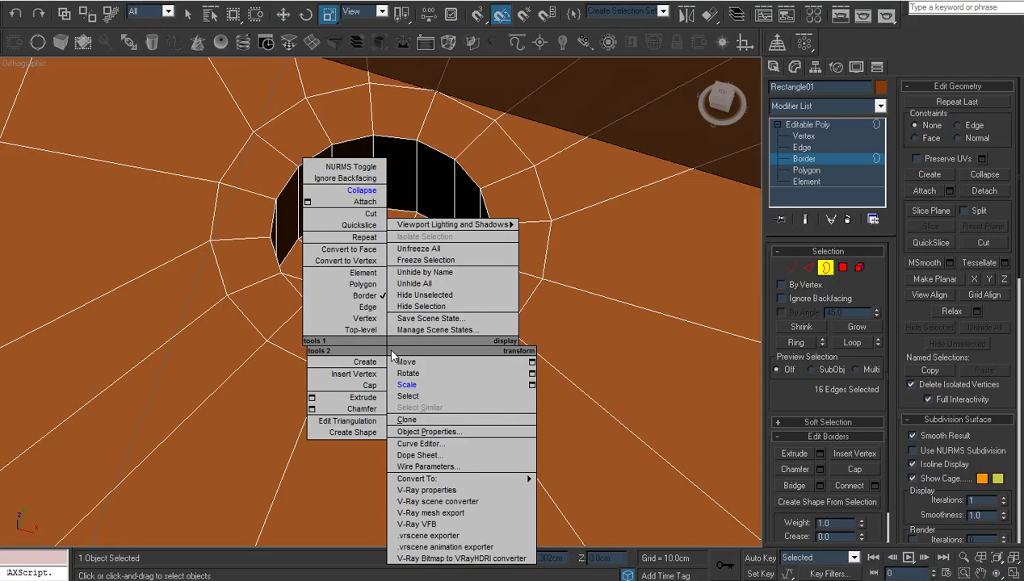
pyautogui.keyDown('alt'); pyautogui.moveTo(374, 201); pyautogui.dragTo(416, 245, button='middle'); pyautogui.keyUp('alt')
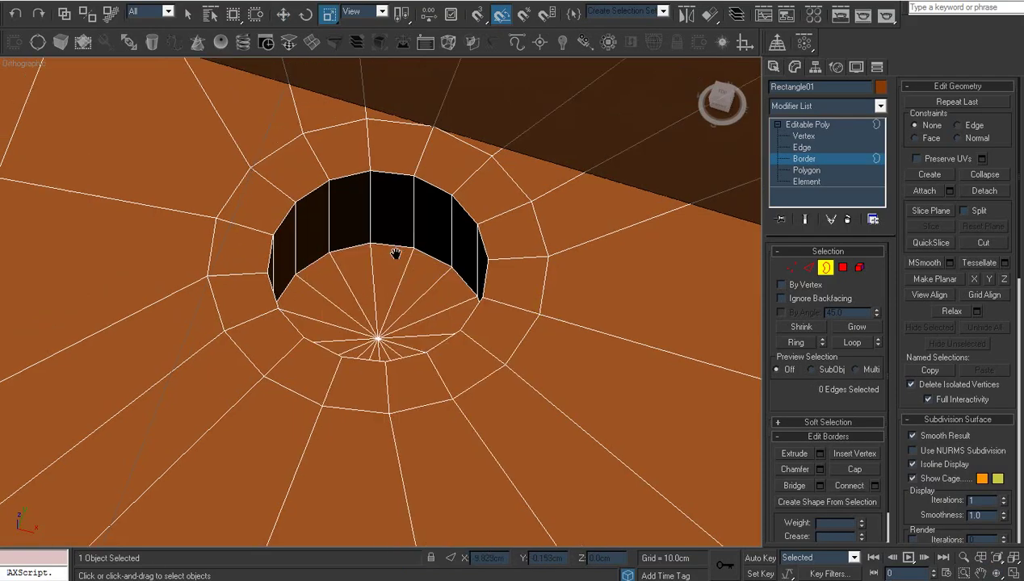
# Step: Ring the 16 wall edges and connect them with 2 segments at pinch 78
pyautogui.press('2')
pyautogui.click(407, 242)
pyautogui.hotkey('alt', 'r')
pyautogui.rightClick(405, 234)
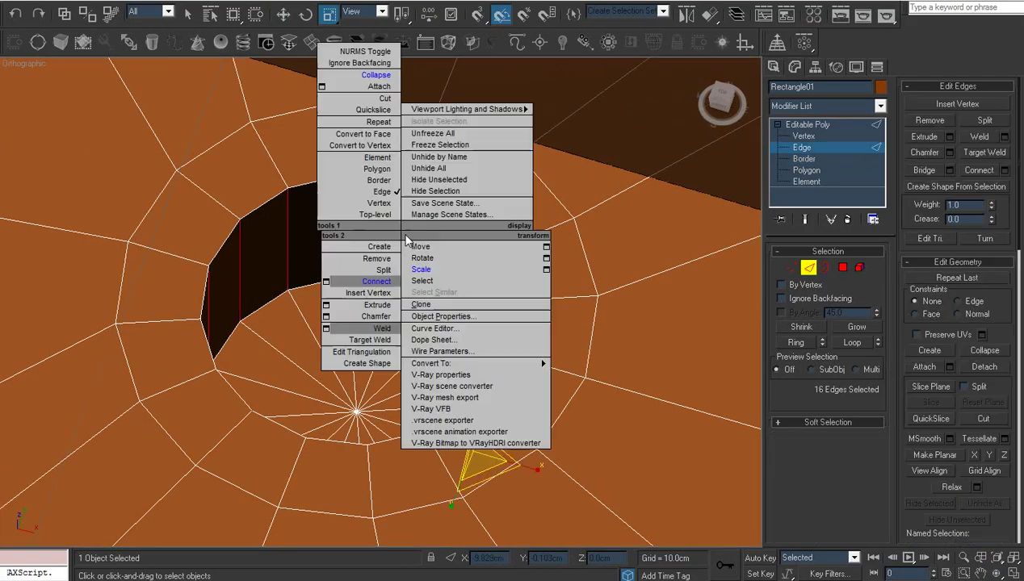
pyautogui.click(328, 280)
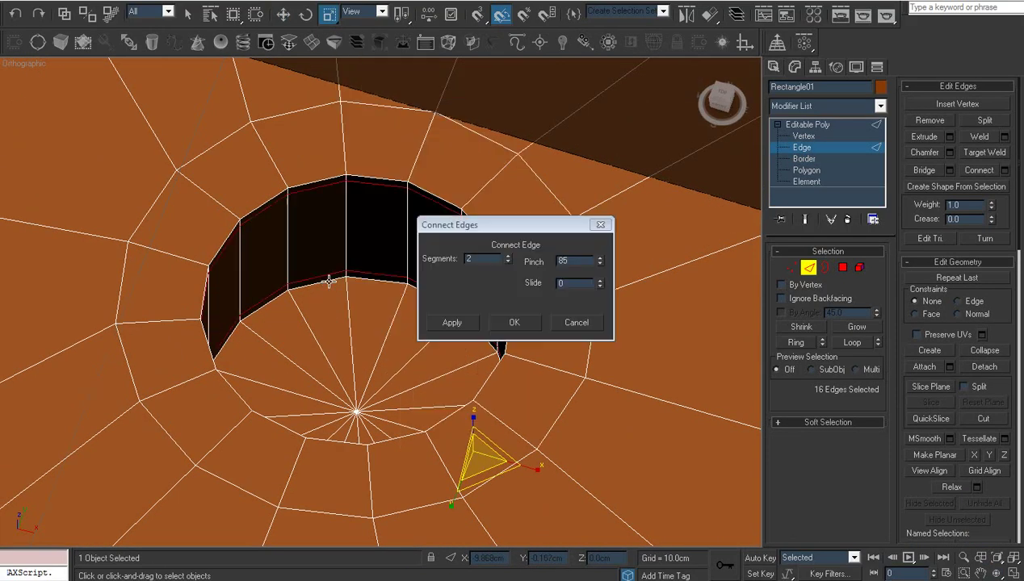
pyautogui.click(506, 261)
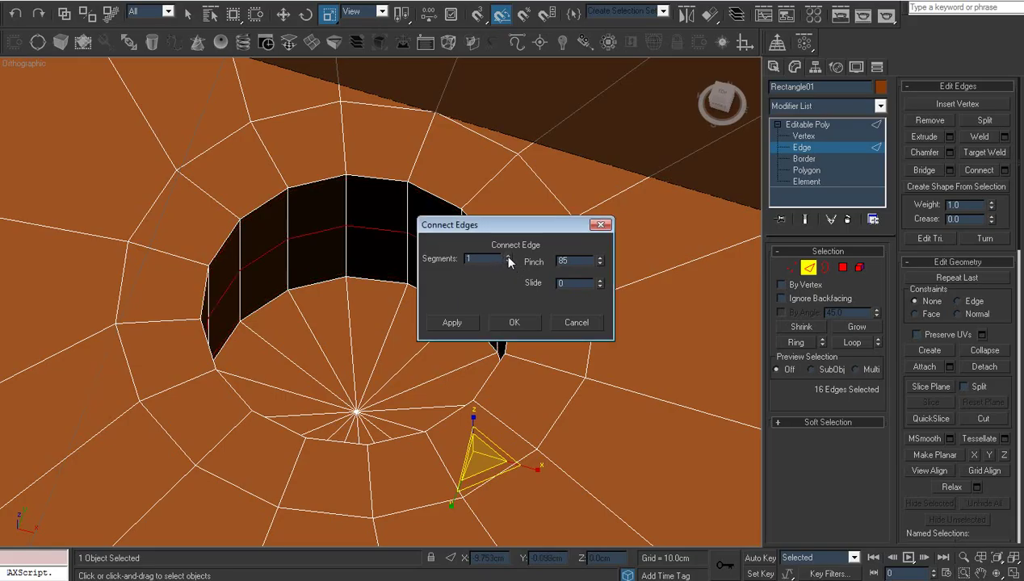
pyautogui.click(508, 257)
pyautogui.moveTo(600, 263); pyautogui.dragTo(597, 295)
pyautogui.click(517, 321)
pyautogui.scroll(-5, 474, 305)
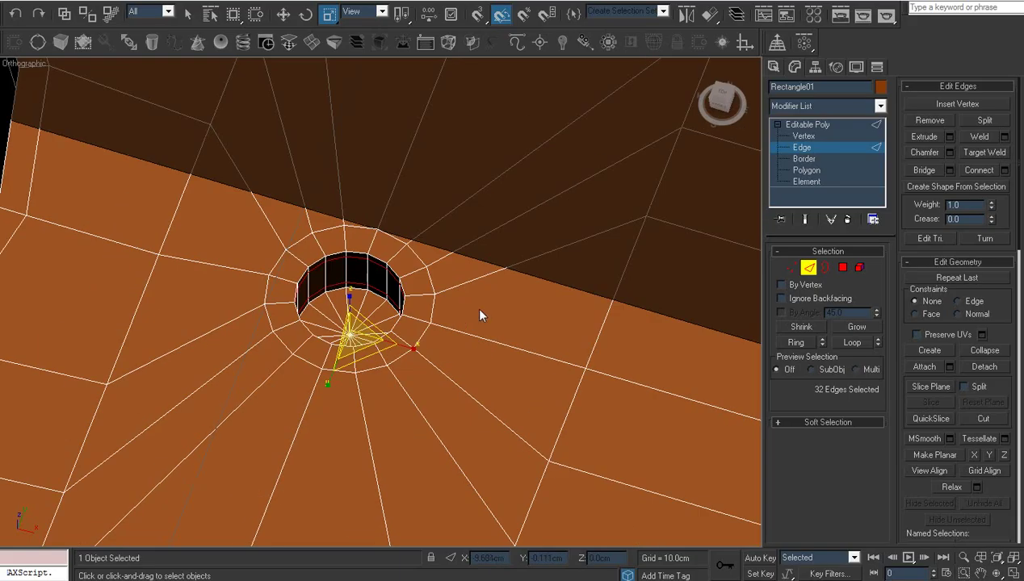
pyautogui.moveTo(473, 305)
pyautogui.keyDown('alt'); pyautogui.mouseDown(button='middle')
pyautogui.moveTo(537, 333)
pyautogui.moveTo(378, 317)
pyautogui.mouseUp(button='middle'); pyautogui.keyUp('alt')
pyautogui.scroll(2, 378, 317)
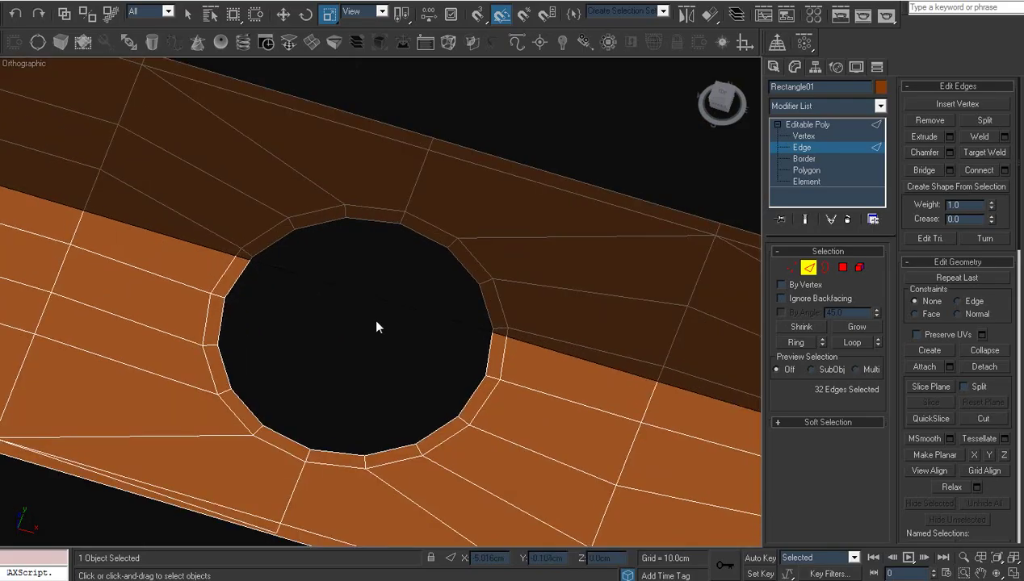
pyautogui.scroll(-4, 373, 317)
# Step: In Top view, select the left round hole's border at Border level
pyautogui.press('t')
pyautogui.scroll(5, 375, 326)
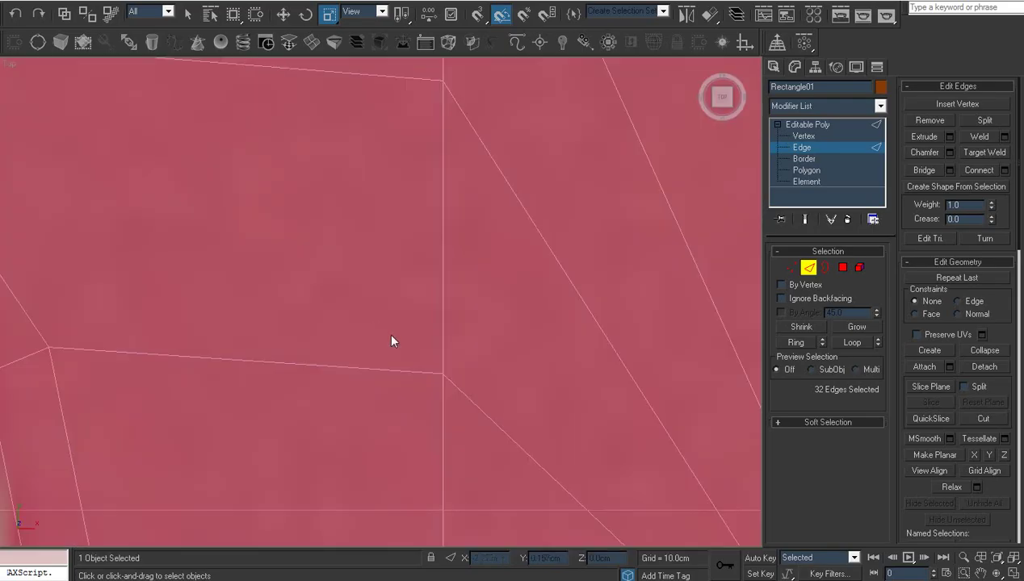
pyautogui.scroll(-3, 393, 340)
pyautogui.moveTo(451, 361)
pyautogui.mouseDown(button='middle')
pyautogui.moveTo(293, 327)
pyautogui.moveTo(333, 342)
pyautogui.mouseUp(button='middle')
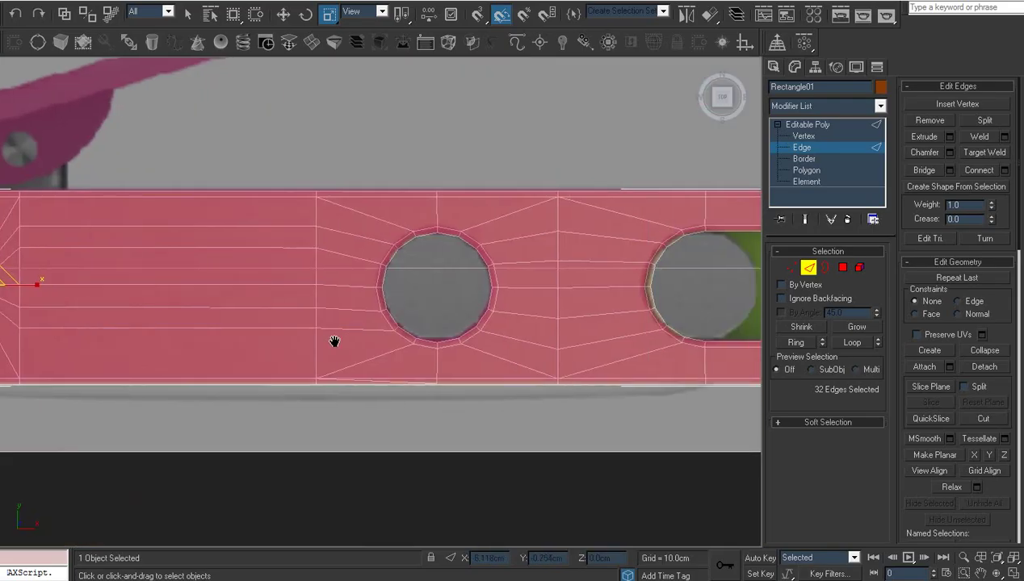
pyautogui.scroll(3, 344, 342)
pyautogui.scroll(-4, 346, 342)
pyautogui.scroll(2, 366, 343)
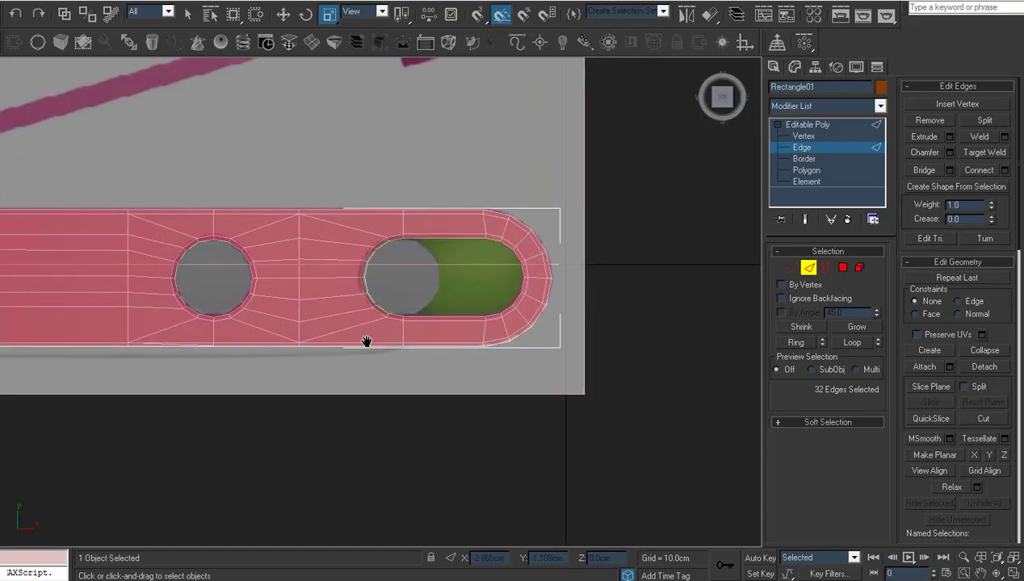
pyautogui.scroll(1, 365, 343)
pyautogui.scroll(1, 456, 356)
pyautogui.scroll(3, 427, 364)
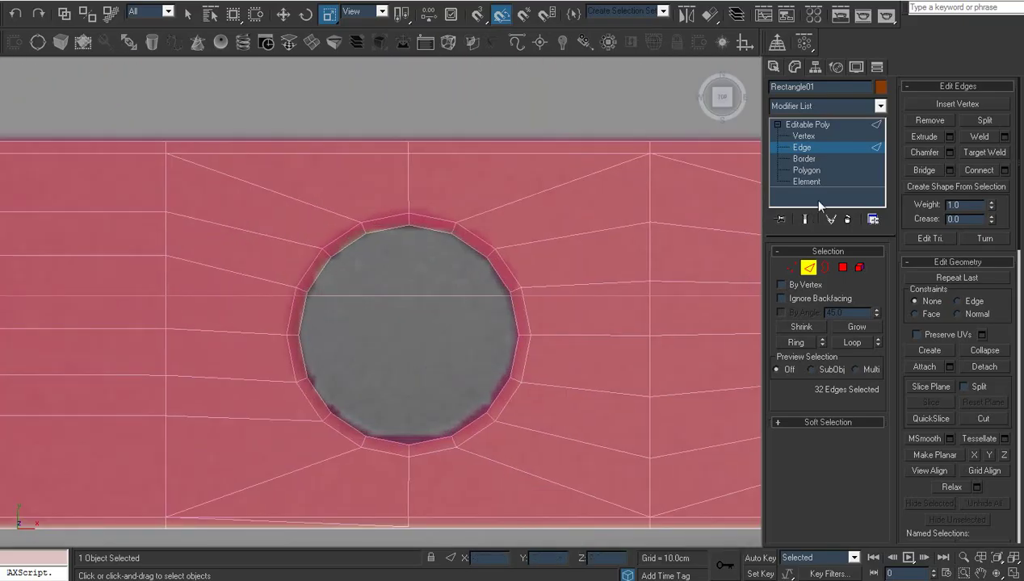
pyautogui.click(804, 159)
pyautogui.click(472, 251)
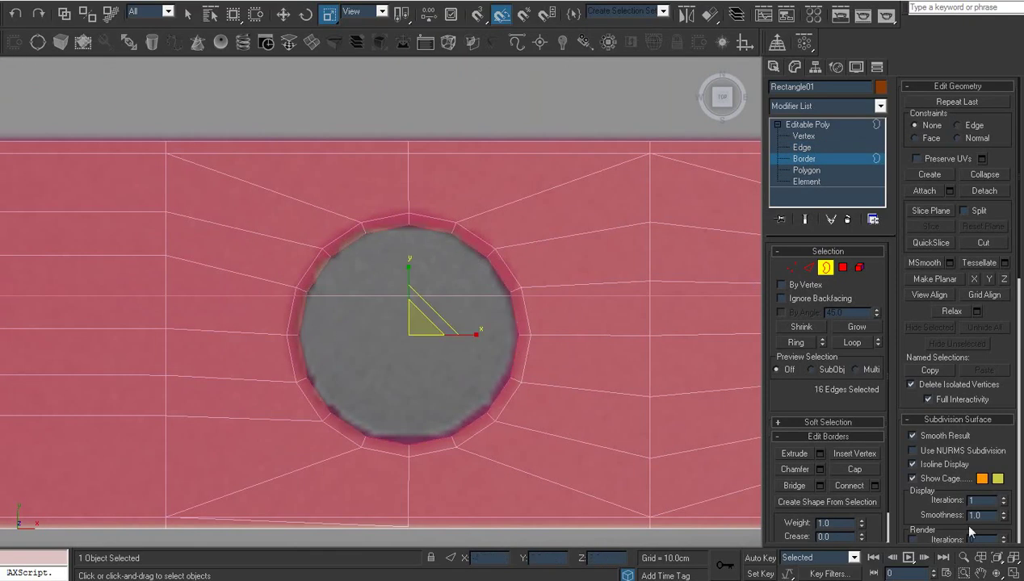
# Step: Shift-move the left hole's border down to extrude a wall beneath it
pyautogui.click(994, 572)
pyautogui.moveTo(363, 379)
pyautogui.mouseDown()
pyautogui.moveTo(407, 289)
pyautogui.moveTo(336, 347)
pyautogui.moveTo(388, 457)
pyautogui.moveTo(408, 345)
pyautogui.mouseUp()
pyautogui.scroll(8, 402, 360)
pyautogui.scroll(3, 363, 379)
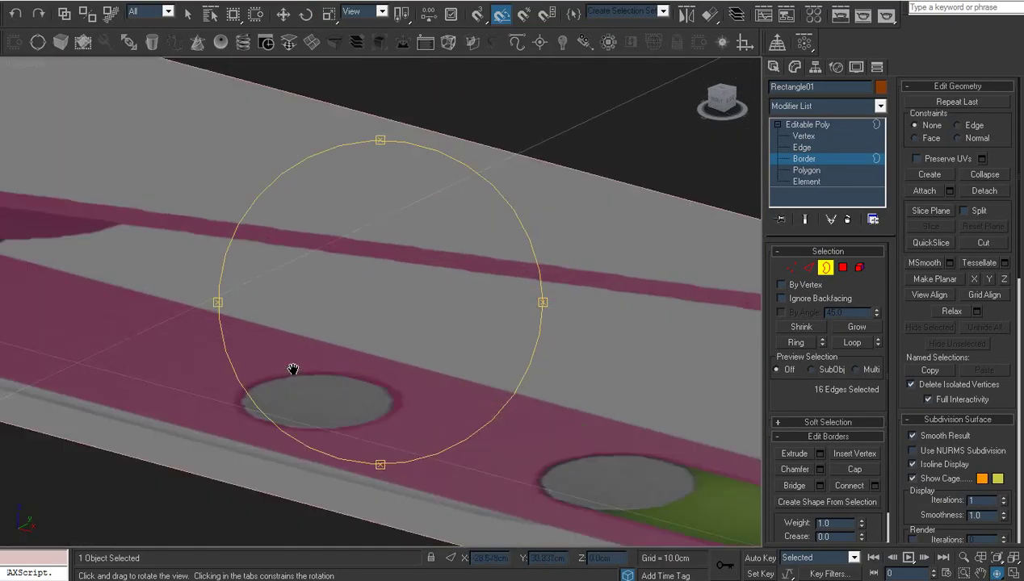
pyautogui.scroll(3, 323, 404)
pyautogui.scroll(-3, 347, 439)
pyautogui.scroll(-2, 349, 420)
pyautogui.scroll(-2, 354, 413)
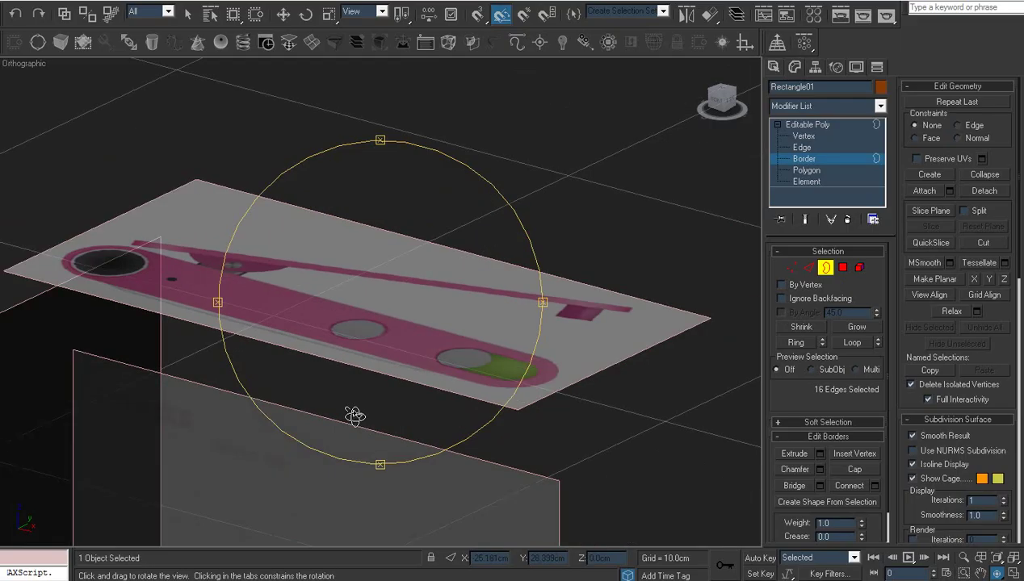
pyautogui.scroll(-3, 355, 413)
pyautogui.scroll(3, 399, 322)
pyautogui.scroll(4, 403, 243)
pyautogui.rightClick(400, 194)
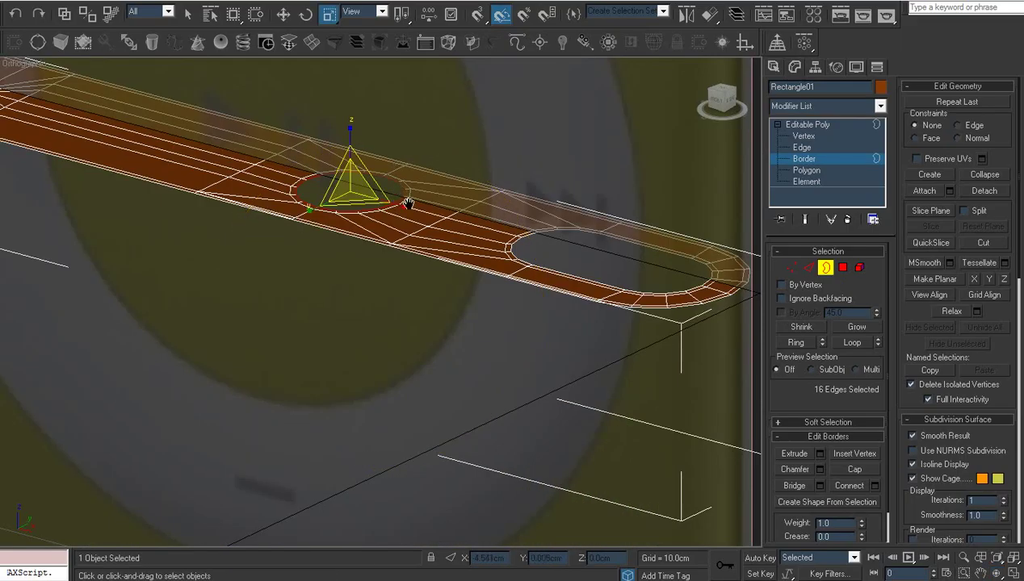
pyautogui.rightClick(425, 252)
pyautogui.click(443, 270)
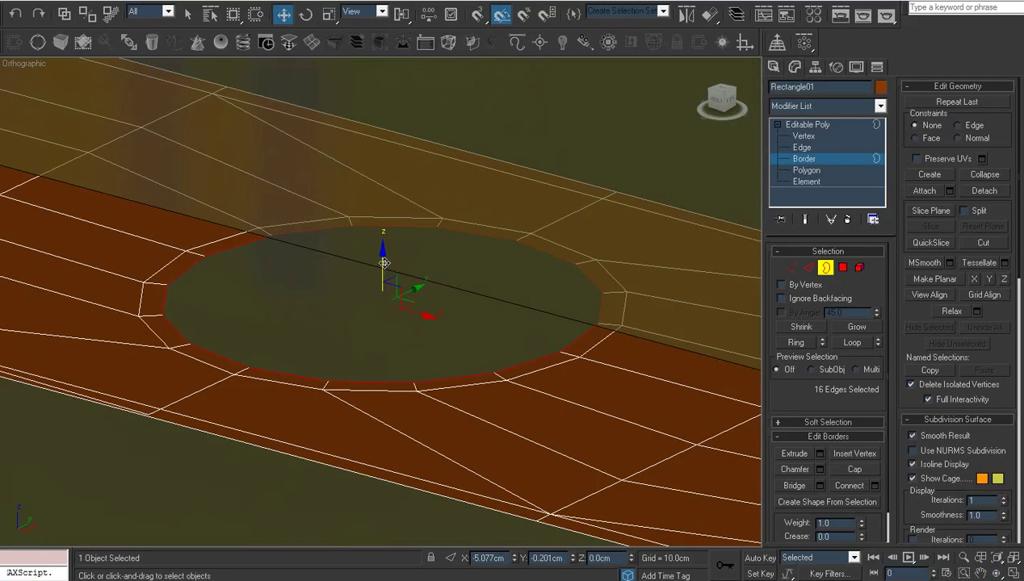
pyautogui.keyDown('shift'); pyautogui.moveTo(380, 261); pyautogui.dragTo(388, 503); pyautogui.keyUp('shift')
pyautogui.keyDown('alt'); pyautogui.moveTo(388, 503); pyautogui.dragTo(388, 452, button='middle'); pyautogui.keyUp('alt')
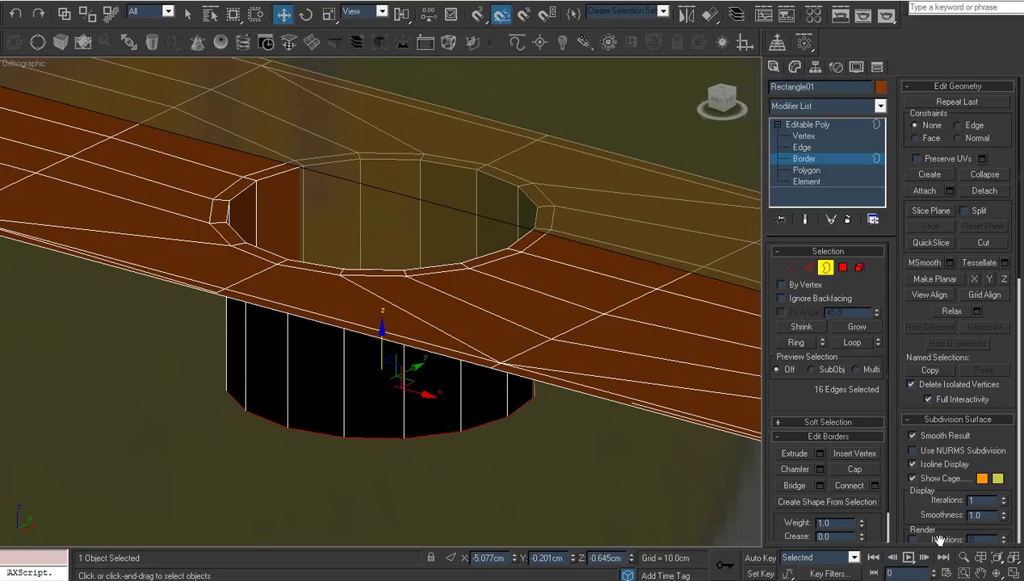
# Step: Scale the wall's bottom border and collapse it to a centre point
pyautogui.click(986, 571)
pyautogui.moveTo(433, 392); pyautogui.dragTo(468, 300)
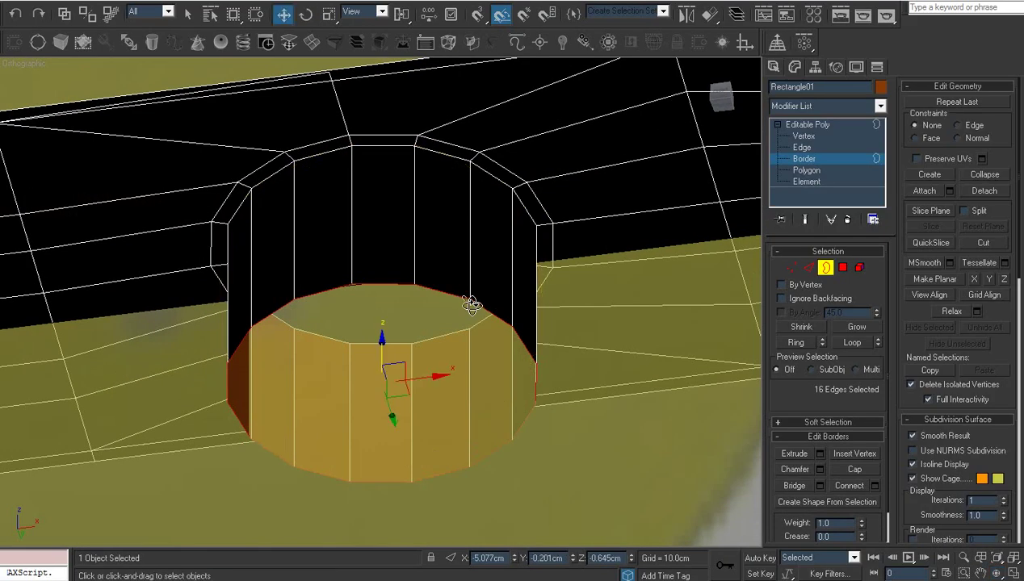
pyautogui.rightClick(487, 294)
pyautogui.click(520, 333)
pyautogui.moveTo(389, 384); pyautogui.dragTo(394, 435)
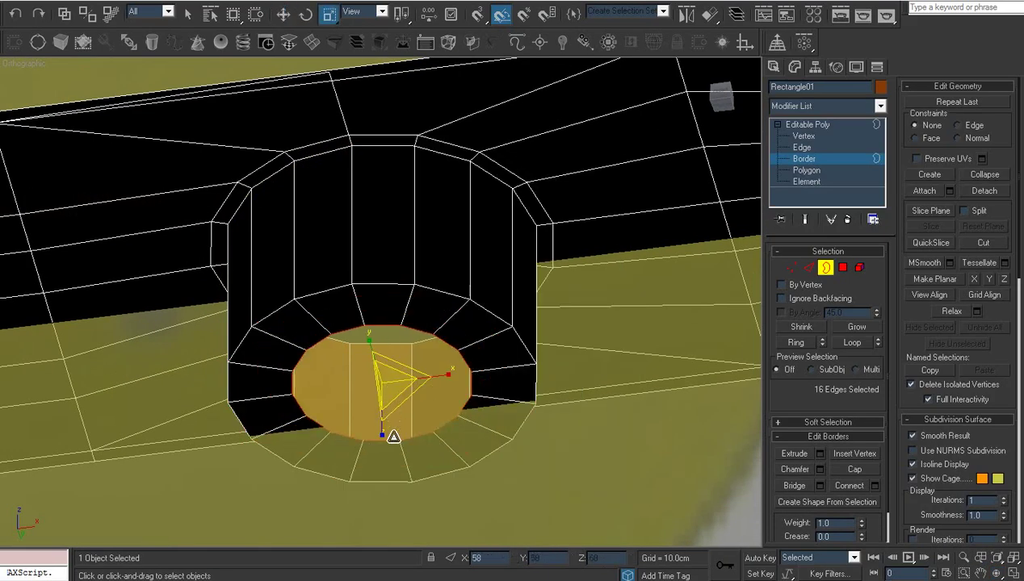
pyautogui.rightClick(389, 365)
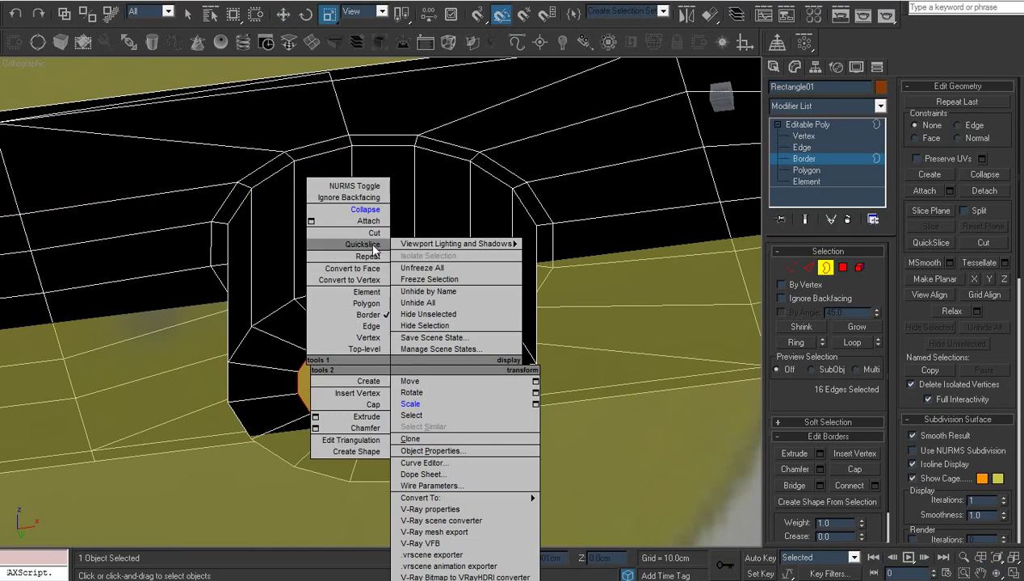
pyautogui.click(580, 349)
pyautogui.moveTo(390, 383)
pyautogui.mouseDown()
pyautogui.moveTo(393, 330)
pyautogui.moveTo(389, 395)
pyautogui.mouseUp()
pyautogui.rightClick(385, 365)
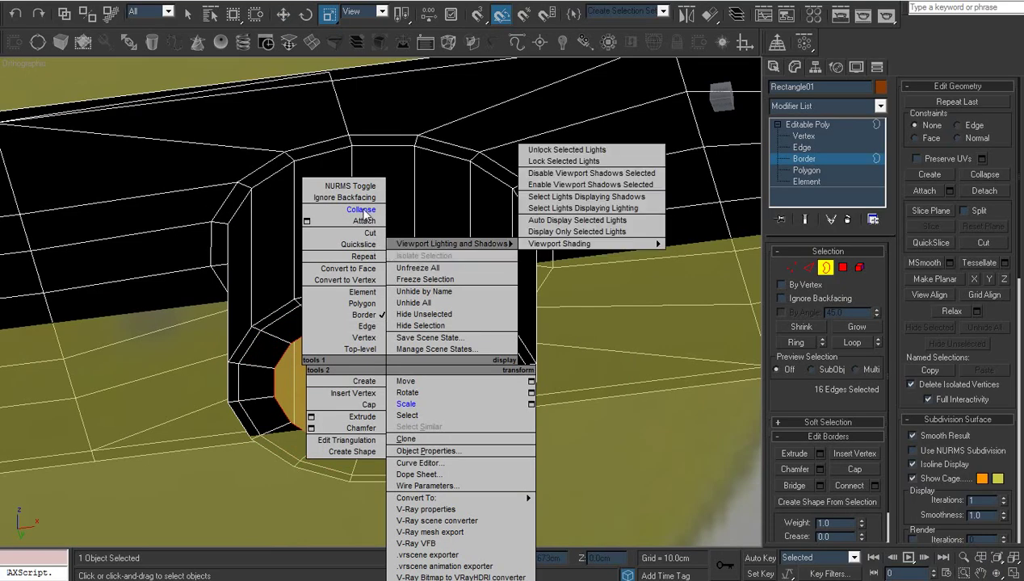
pyautogui.press('Escape')
pyautogui.rightClick(391, 316)
pyautogui.click(360, 163)
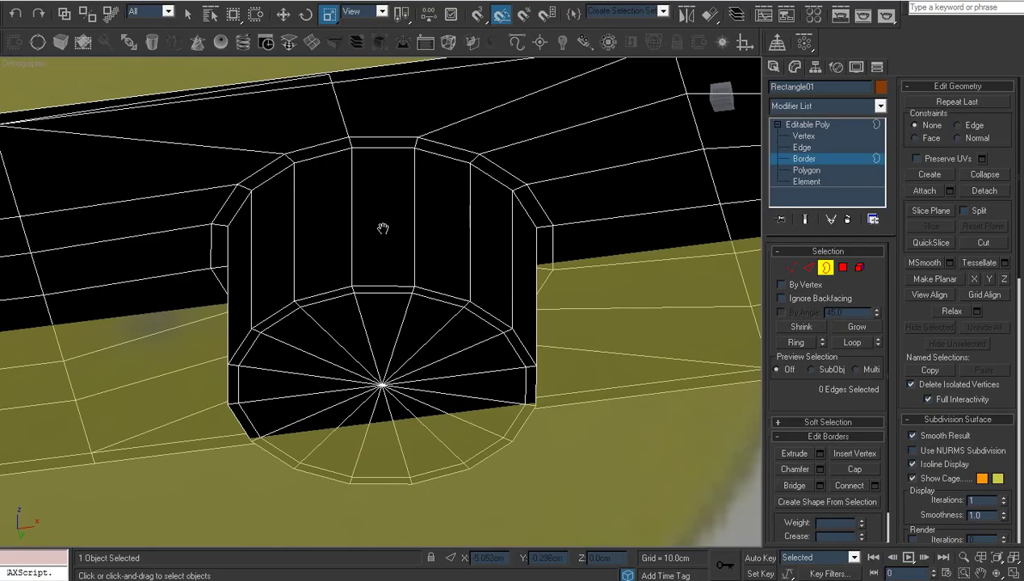
# Step: Ring the wall's edges and connect them with 2 segments at pinch 82
pyautogui.press('2')
pyautogui.click(351, 229)
pyautogui.hotkey('alt', 'r')
pyautogui.rightClick(418, 234)
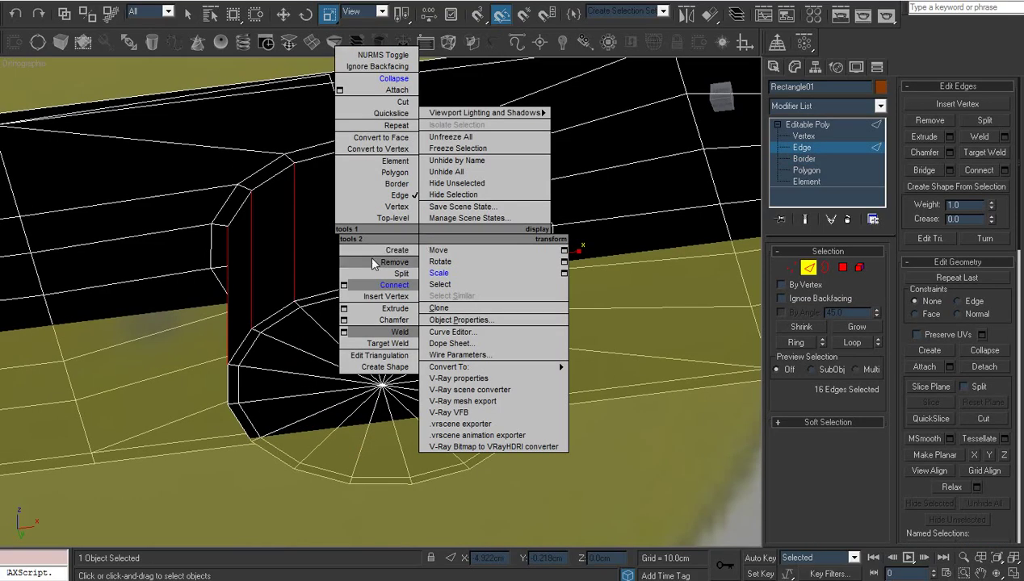
pyautogui.click(344, 285)
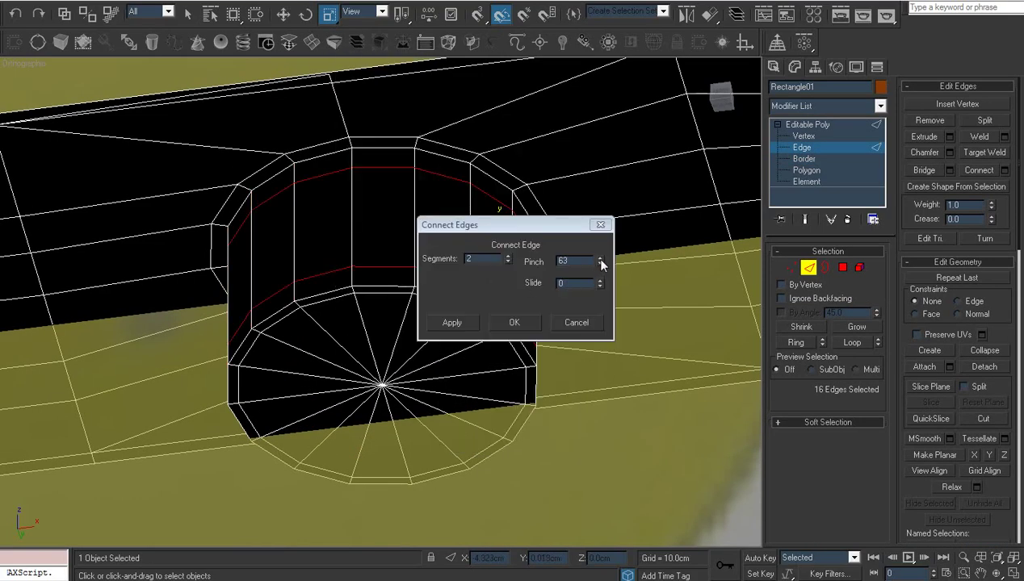
pyautogui.moveTo(600, 263); pyautogui.dragTo(598, 230)
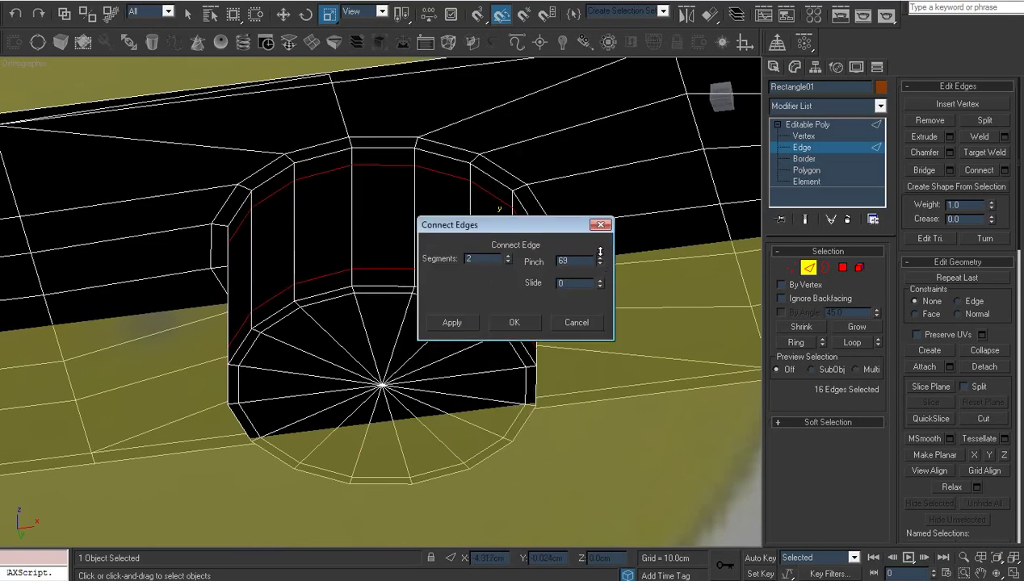
# Step: Commit the 2-segment edge loops and return Rectangle01 to the Editable Poly top level
pyautogui.click(515, 322)
pyautogui.scroll(-2, 537, 320)
pyautogui.scroll(-4, 418, 327)
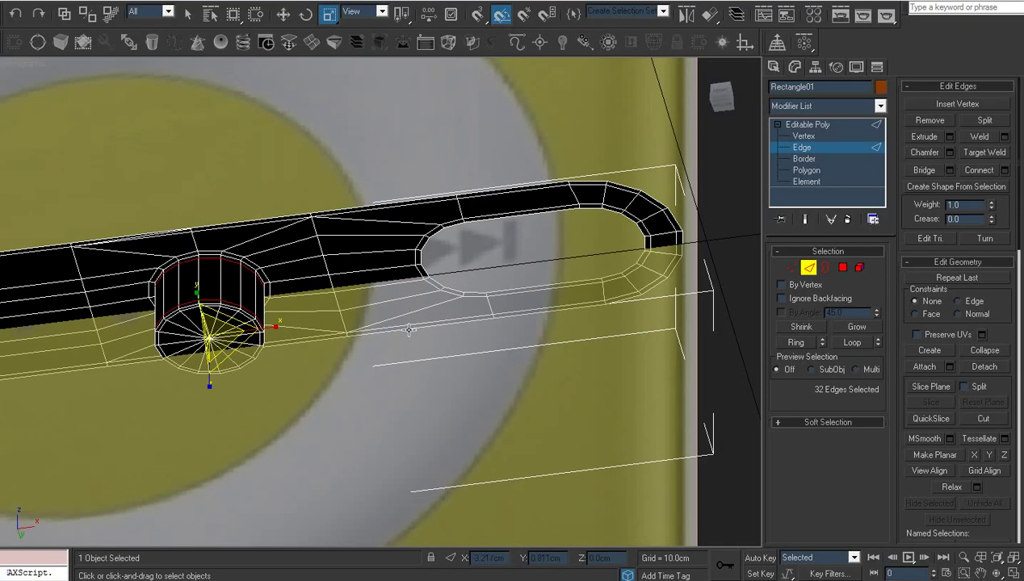
pyautogui.press('t')
pyautogui.click(802, 147)
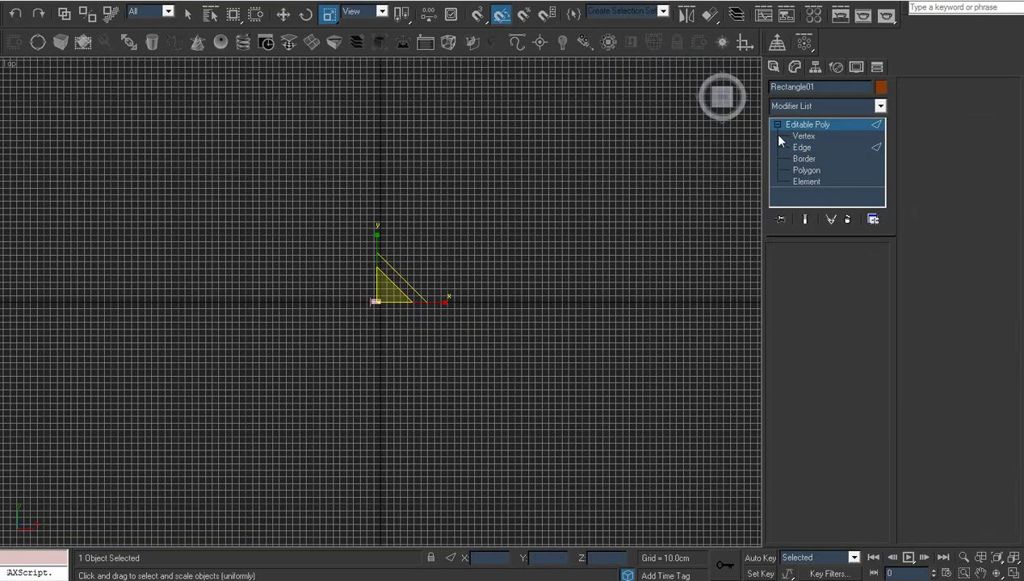
pyautogui.click(996, 573)
pyautogui.moveTo(441, 341)
pyautogui.mouseDown()
pyautogui.moveTo(482, 336)
pyautogui.moveTo(423, 354)
pyautogui.moveTo(380, 267)
pyautogui.moveTo(421, 345)
pyautogui.moveTo(407, 450)
pyautogui.moveTo(387, 500)
pyautogui.moveTo(396, 508)
pyautogui.moveTo(366, 418)
pyautogui.moveTo(450, 394)
pyautogui.moveTo(480, 360)
pyautogui.moveTo(406, 361)
pyautogui.moveTo(509, 372)
pyautogui.moveTo(411, 247)
pyautogui.moveTo(464, 335)
pyautogui.moveTo(478, 285)
pyautogui.moveTo(465, 377)
pyautogui.mouseUp()
pyautogui.scroll(3, 411, 343)
pyautogui.scroll(-3, 416, 325)
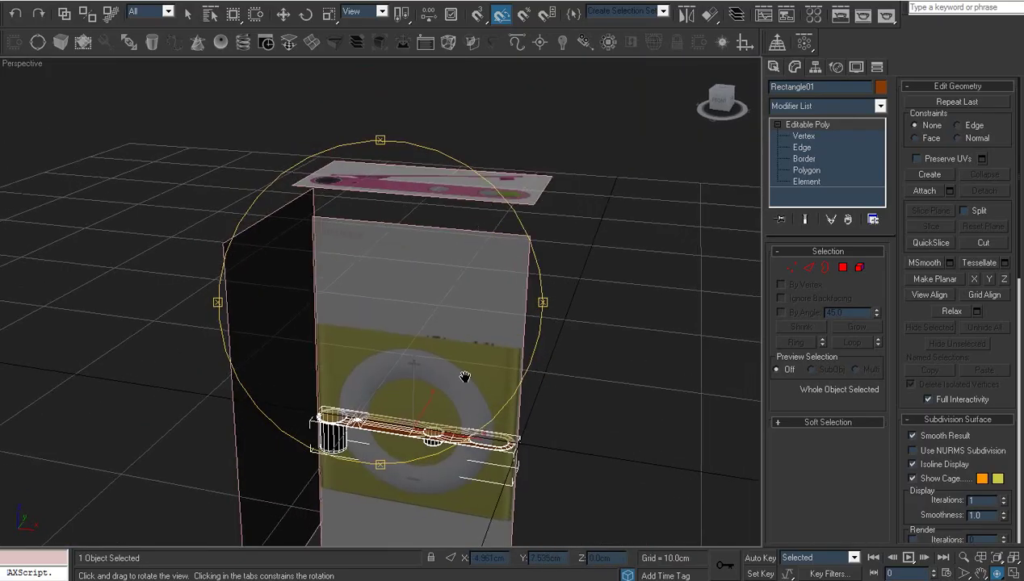
# Step: In Front view, move Rectangle01 up to about 5.954cm, level with the body's top edge
pyautogui.press('r')
pyautogui.rightClick(519, 296)
pyautogui.click(527, 307)
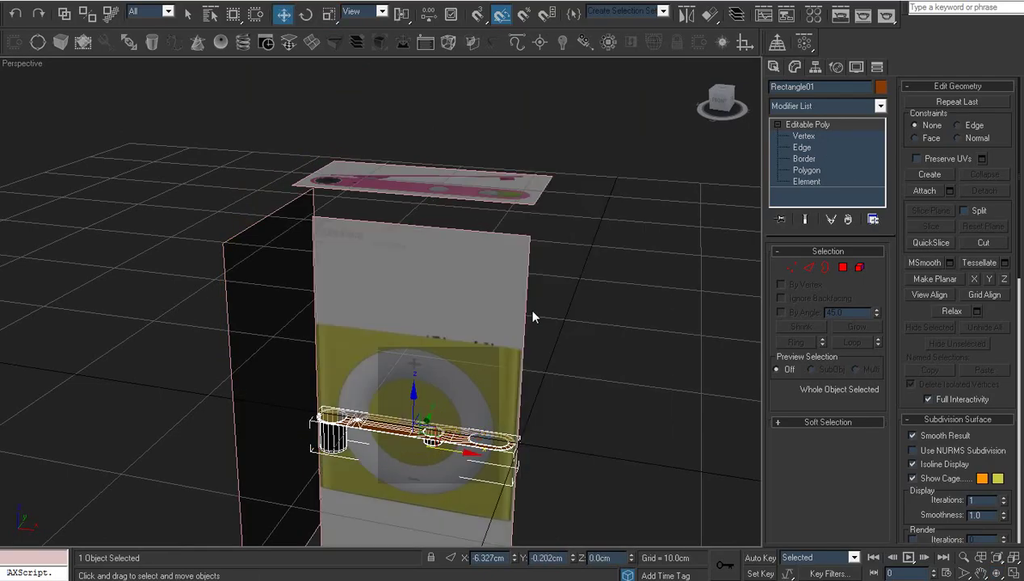
pyautogui.press('f')
pyautogui.scroll(-5, 464, 299)
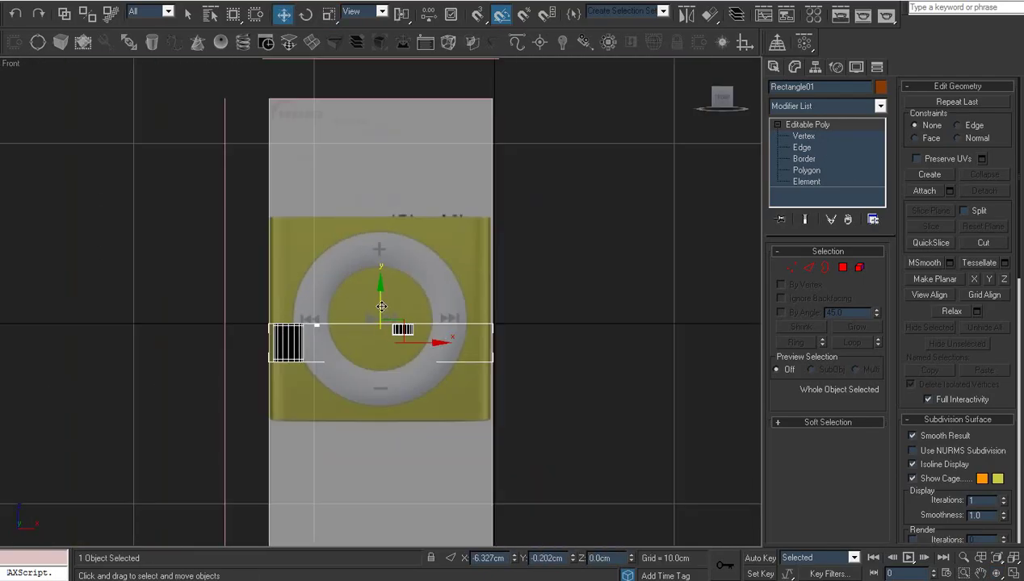
pyautogui.moveTo(377, 303); pyautogui.dragTo(396, 211)
pyautogui.press('z')
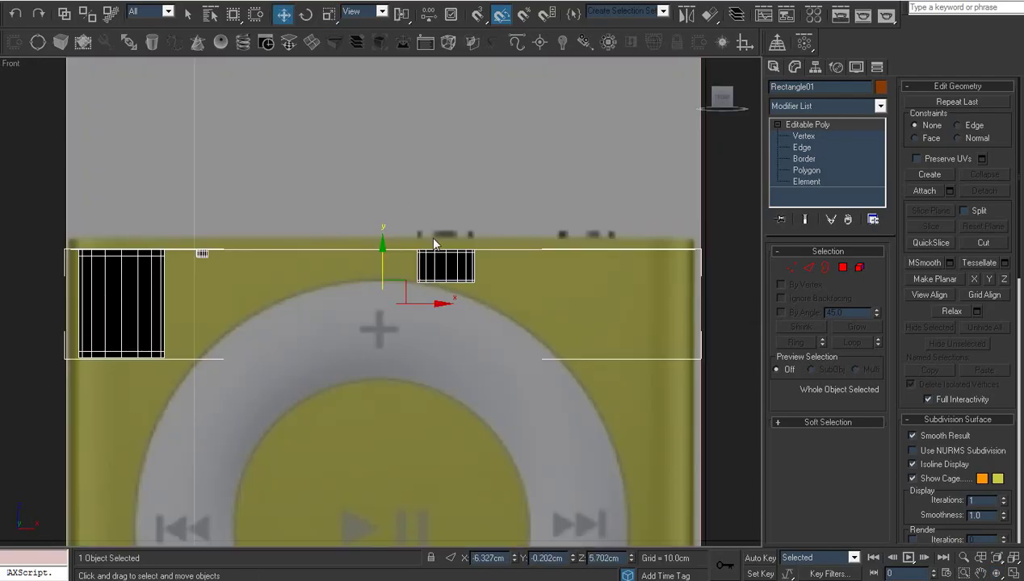
pyautogui.moveTo(383, 274); pyautogui.dragTo(388, 268)
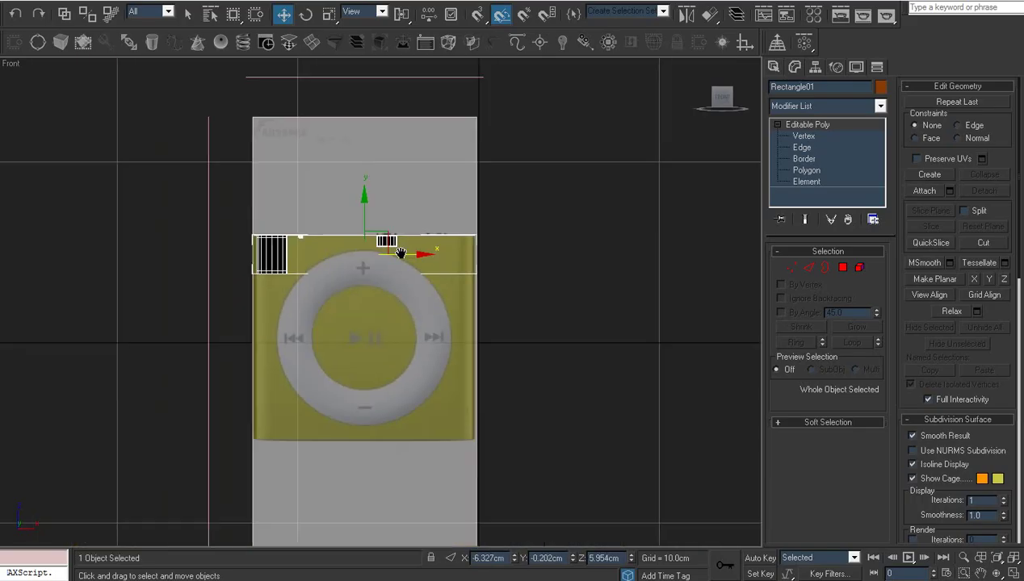
pyautogui.scroll(-4, 387, 268)
pyautogui.click(996, 572)
pyautogui.moveTo(379, 339)
pyautogui.mouseDown()
pyautogui.moveTo(397, 369)
pyautogui.moveTo(412, 300)
pyautogui.moveTo(791, 188)
pyautogui.mouseUp()
pyautogui.scroll(3, 412, 300)
pyautogui.scroll(2, 412, 300)
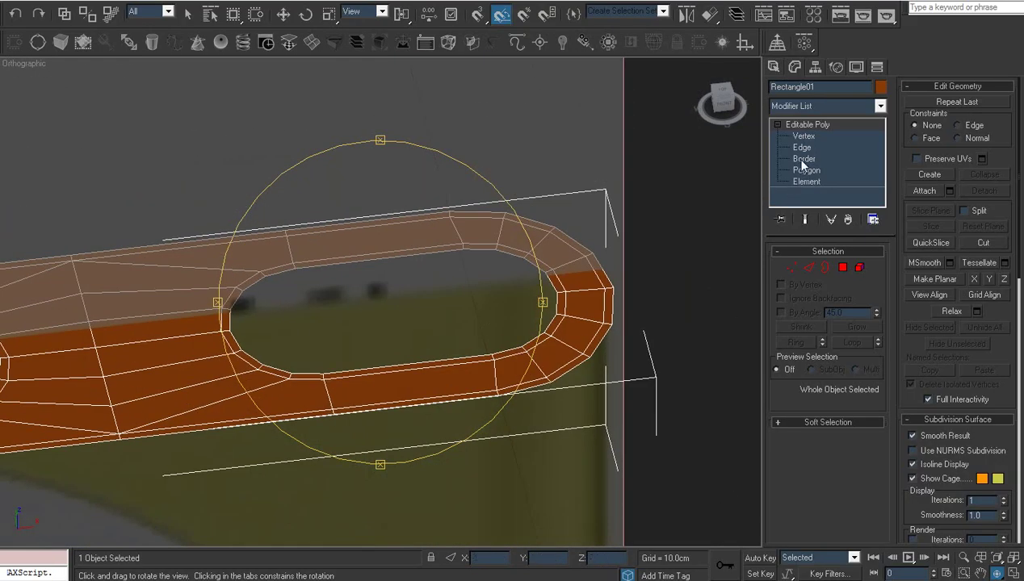
# Step: Select the slot hole's 18-edge border and Shift-drag it down into a wall
pyautogui.click(801, 160)
pyautogui.press('w')
pyautogui.click(515, 257)
pyautogui.scroll(2, 487, 275)
pyautogui.scroll(2, 461, 266)
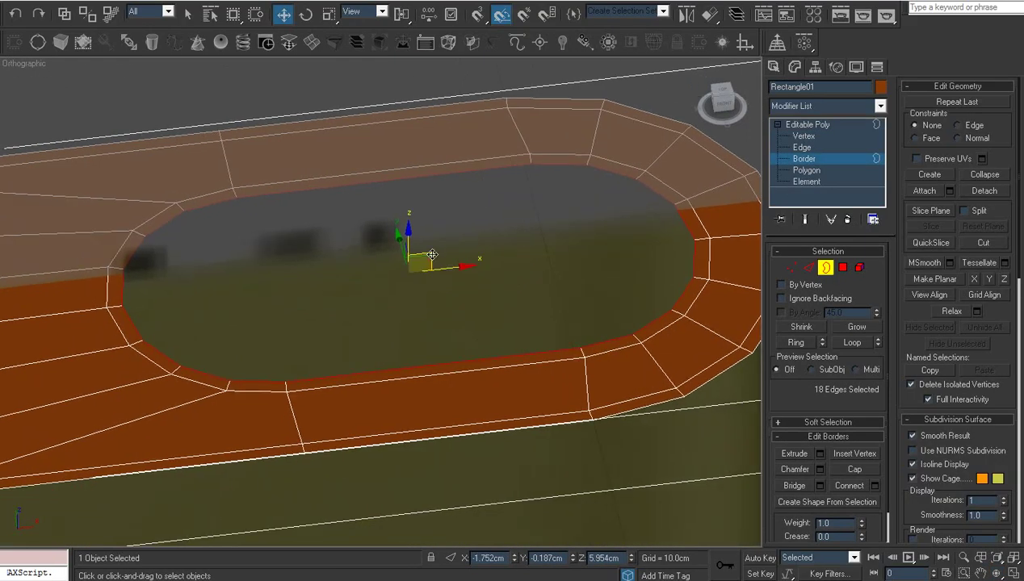
pyautogui.keyDown('shift'); pyautogui.moveTo(411, 236); pyautogui.dragTo(428, 220); pyautogui.keyUp('shift')
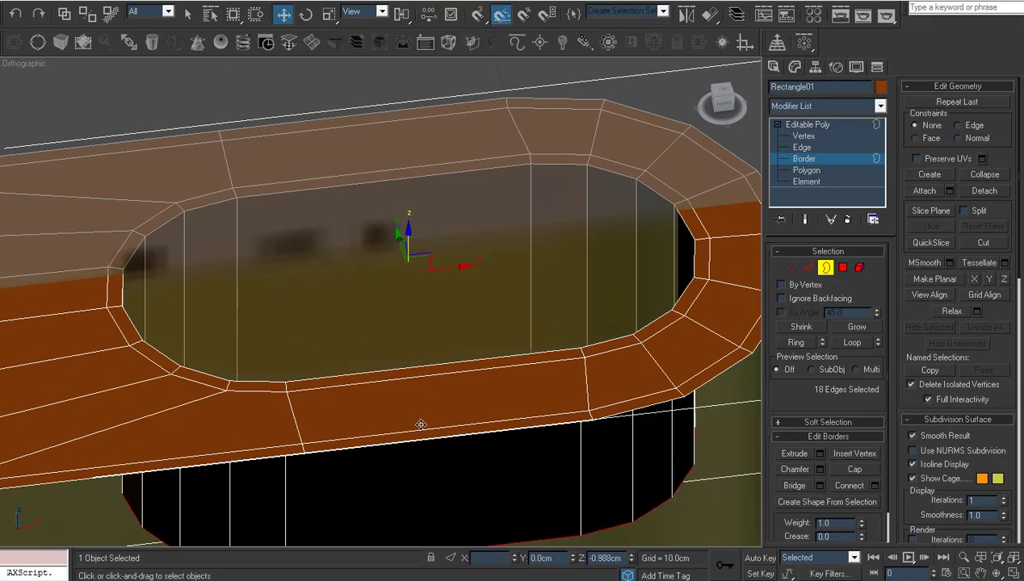
pyautogui.hotkey('ctrl', 'z')
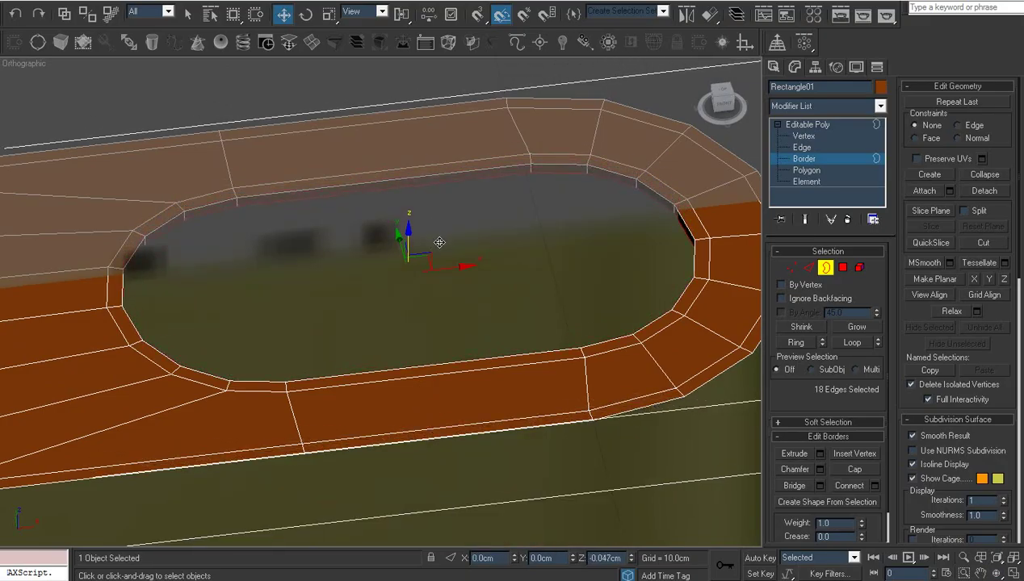
pyautogui.scroll(-3, 464, 252)
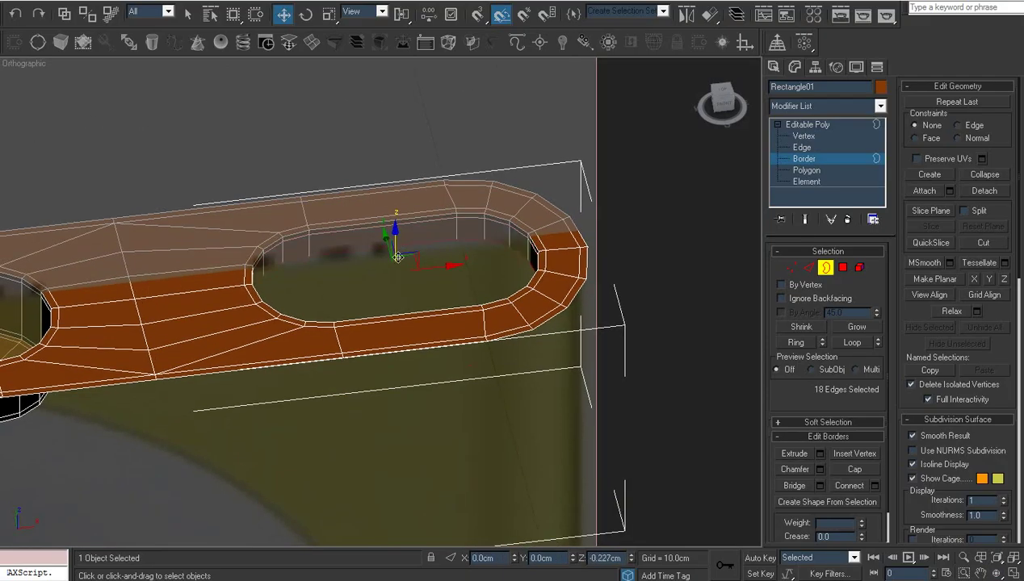
pyautogui.keyDown('shift'); pyautogui.moveTo(393, 236); pyautogui.dragTo(402, 302); pyautogui.keyUp('shift')
# Step: Scale the wall's lower border uniformly to about 87%
pyautogui.scroll(3, 402, 302)
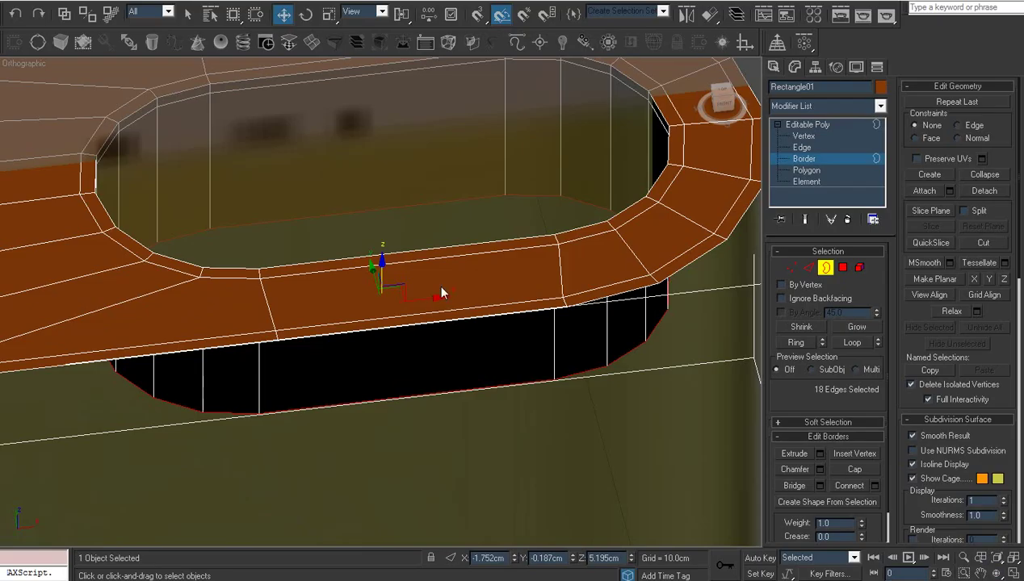
pyautogui.rightClick(441, 218)
pyautogui.click(469, 245)
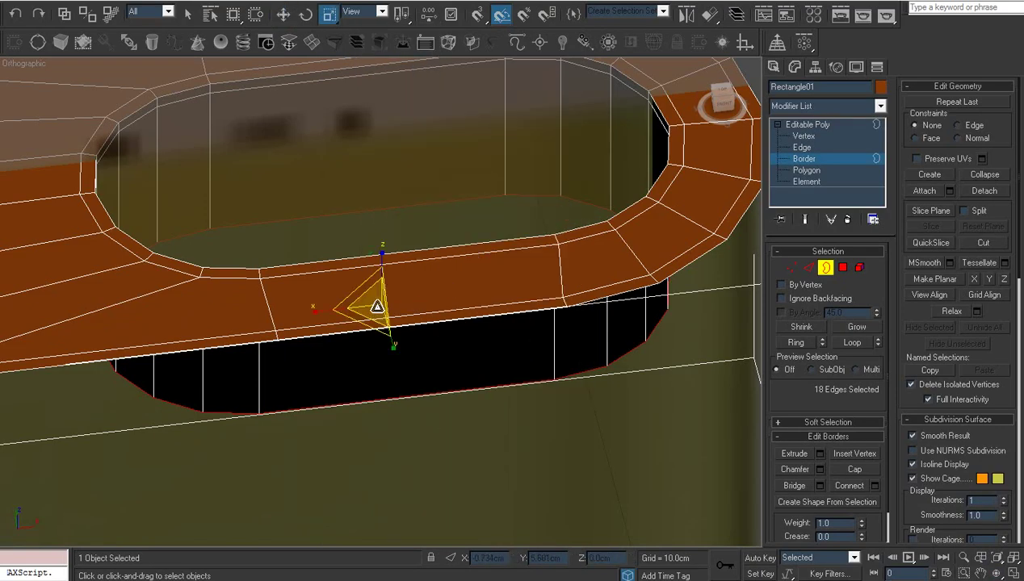
pyautogui.keyDown('shift'); pyautogui.moveTo(374, 311); pyautogui.dragTo(379, 317); pyautogui.keyUp('shift')
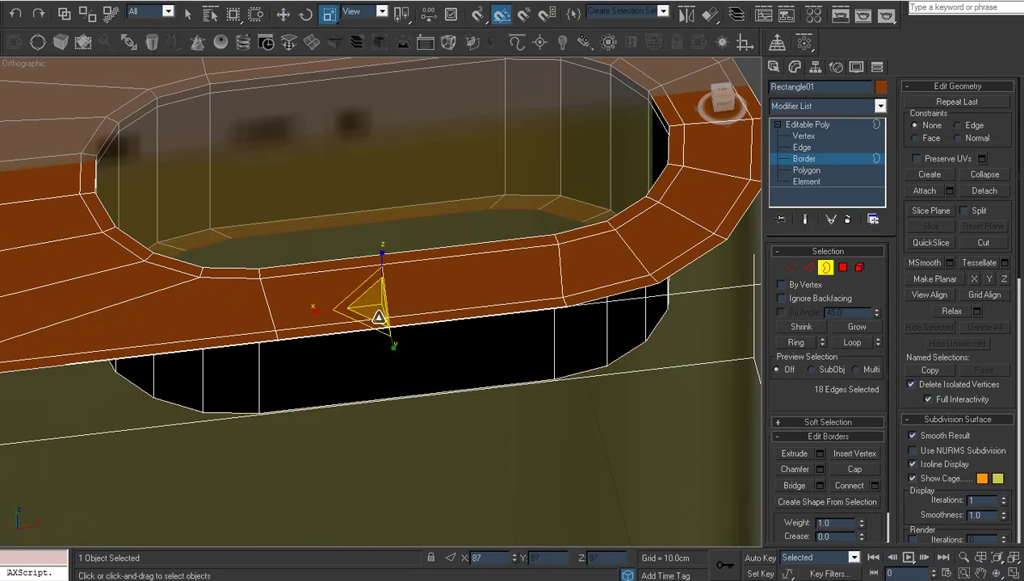
pyautogui.click(998, 573)
pyautogui.moveTo(386, 280); pyautogui.dragTo(429, 308)
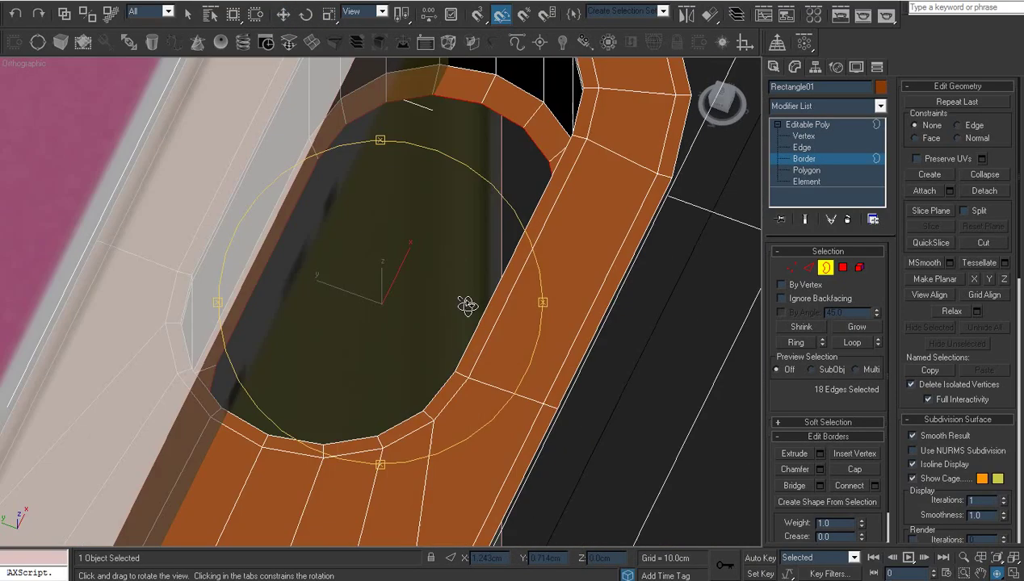
pyautogui.rightClick(429, 309)
# Step: In Top view, select the slot's left-end vertices and move them outward to the left
pyautogui.press('t')
pyautogui.press('z')
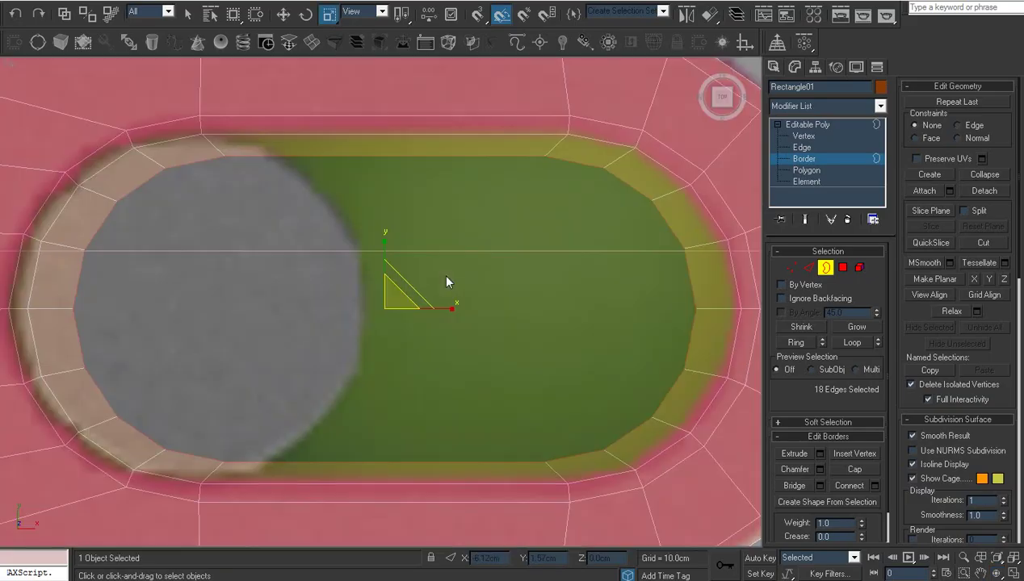
pyautogui.moveTo(421, 299); pyautogui.dragTo(454, 347, button='middle')
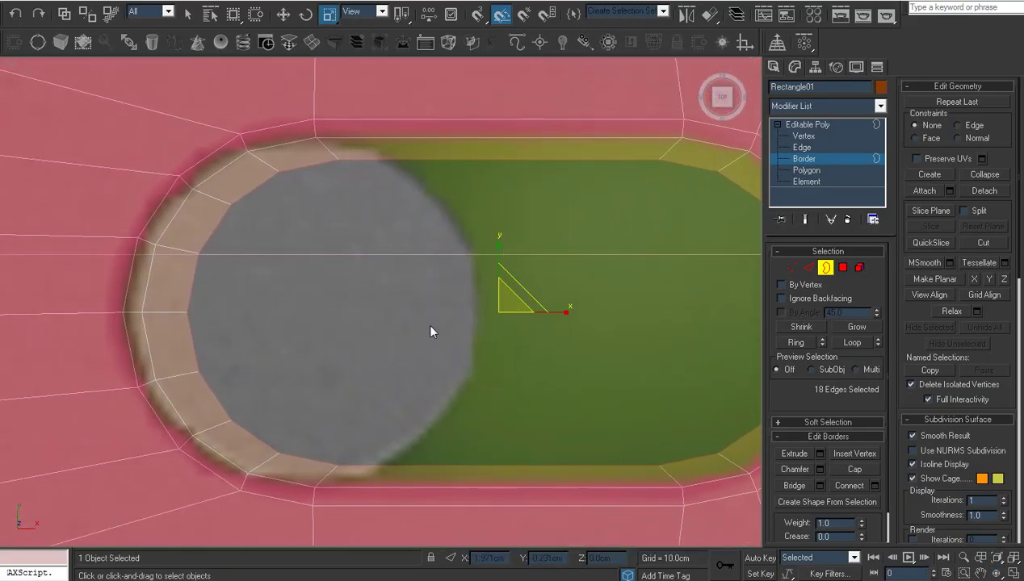
pyautogui.press('1')
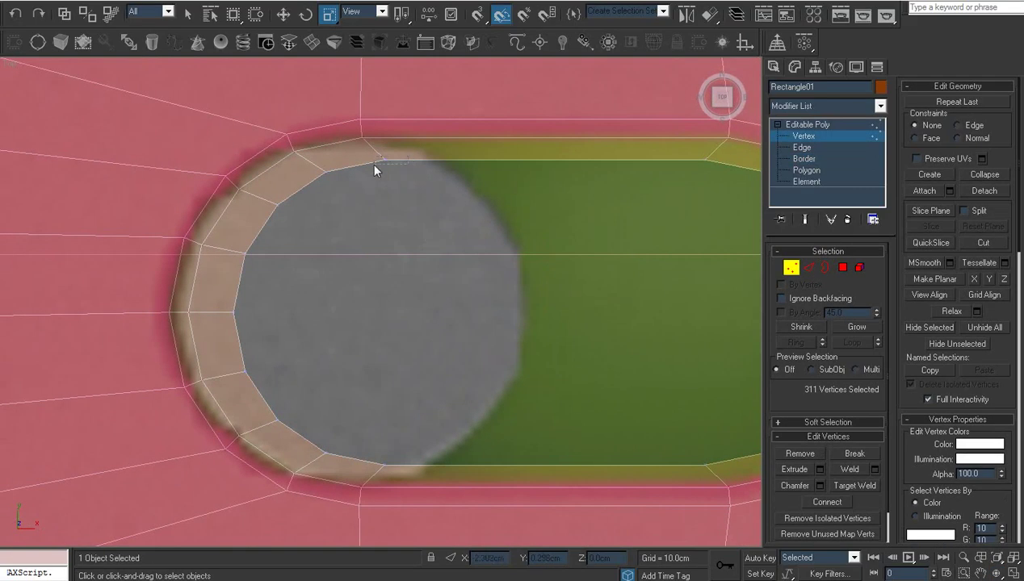
pyautogui.moveTo(374, 170); pyautogui.dragTo(317, 188)
pyautogui.keyDown('ctrl'); pyautogui.moveTo(267, 223); pyautogui.dragTo(262, 228); pyautogui.keyUp('ctrl')
pyautogui.keyDown('ctrl'); pyautogui.moveTo(239, 266); pyautogui.dragTo(226, 291); pyautogui.keyUp('ctrl')
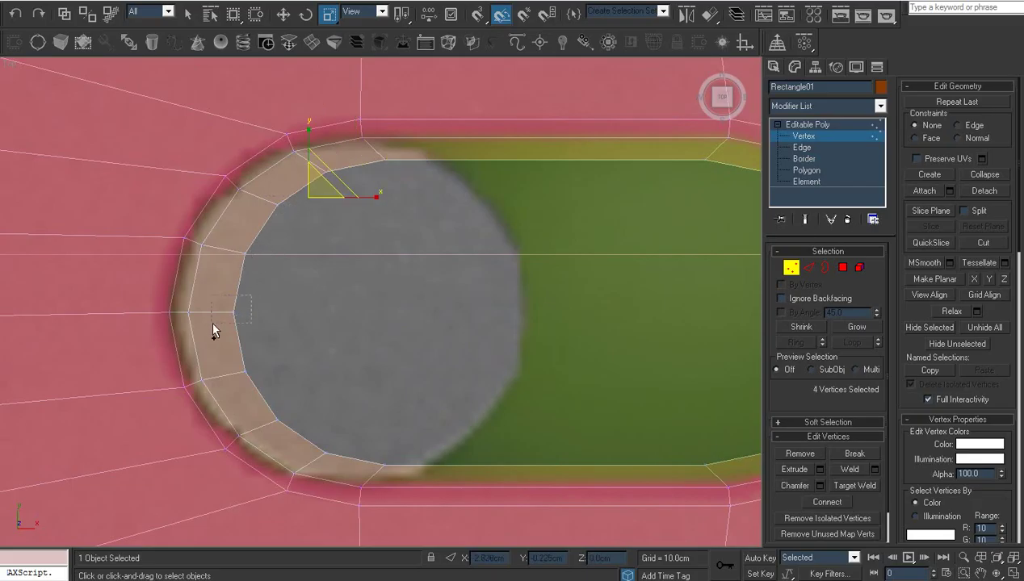
pyautogui.moveTo(212, 333)
pyautogui.keyDown('ctrl'); pyautogui.mouseDown()
pyautogui.moveTo(286, 430)
pyautogui.moveTo(334, 468)
pyautogui.moveTo(382, 479)
pyautogui.mouseUp(); pyautogui.keyUp('ctrl')
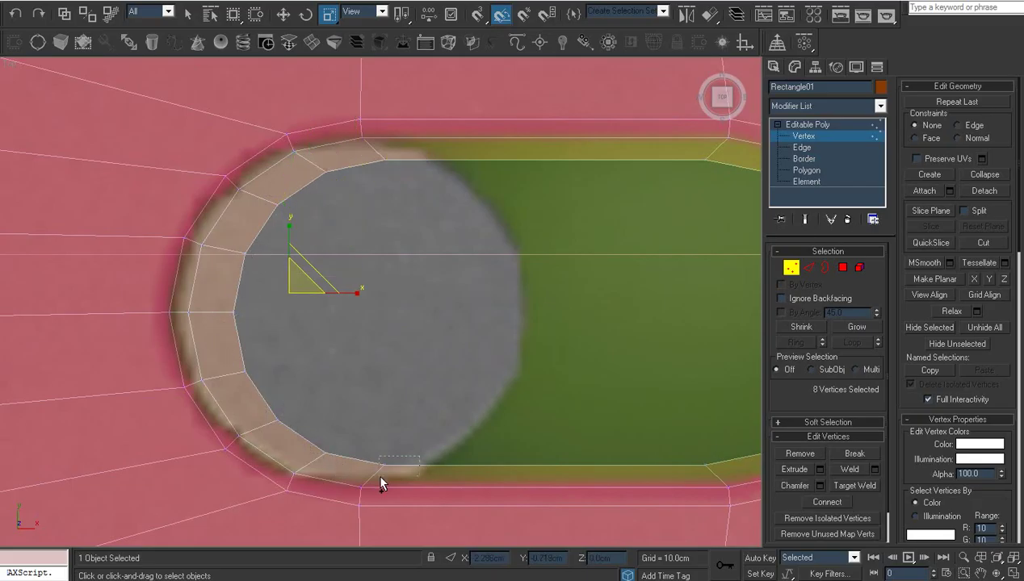
pyautogui.rightClick(432, 344)
pyautogui.click(444, 360)
pyautogui.moveTo(359, 313); pyautogui.dragTo(336, 314)
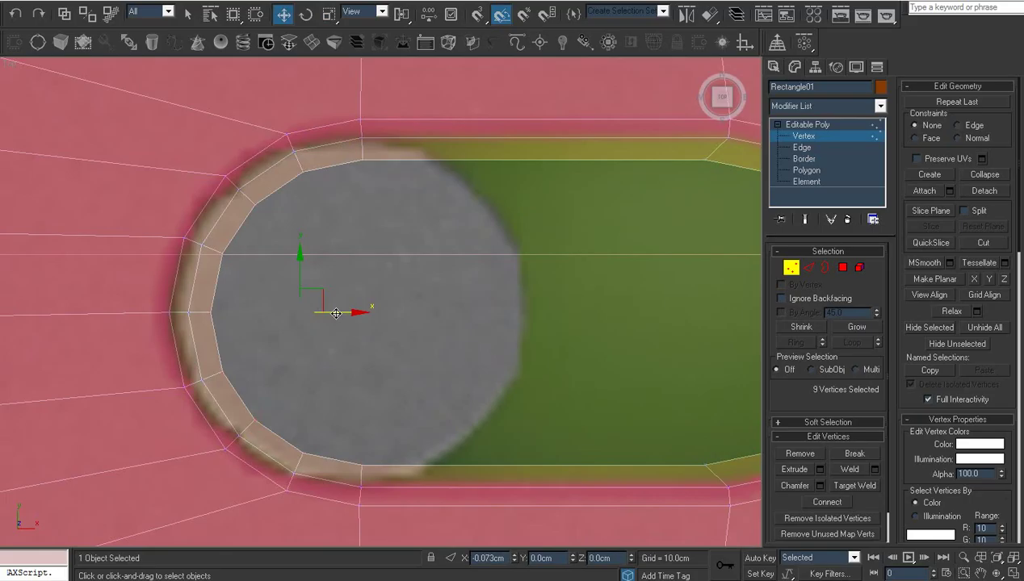
# Step: Select the vertices around the slot's right curve and move them outward to the right
pyautogui.click(355, 325)
pyautogui.moveTo(355, 325); pyautogui.dragTo(260, 347, button='middle')
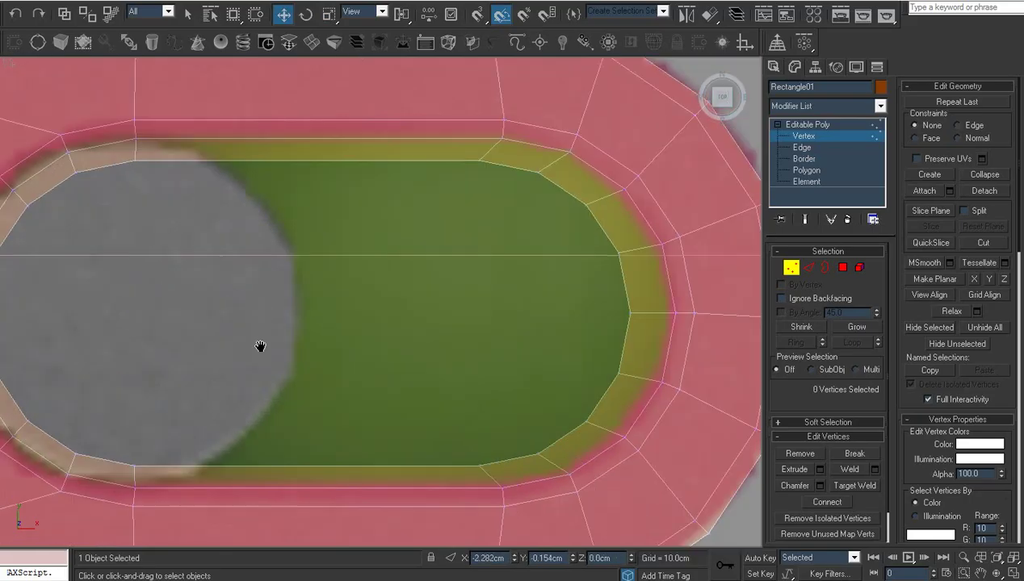
pyautogui.moveTo(533, 185); pyautogui.dragTo(532, 185)
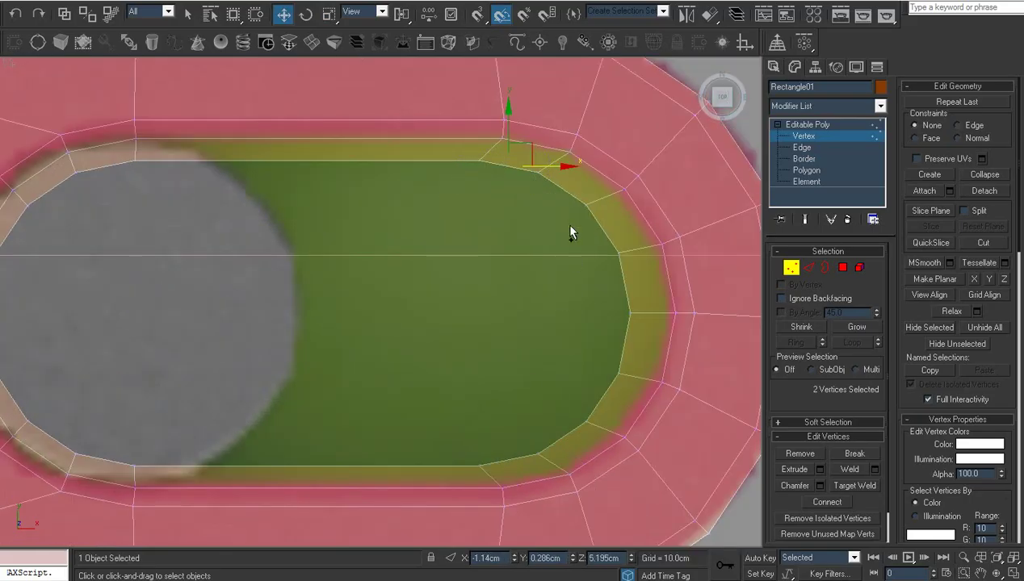
pyautogui.keyDown('ctrl'); pyautogui.click(615, 252); pyautogui.keyUp('ctrl')
pyautogui.keyDown('ctrl'); pyautogui.click(628, 311); pyautogui.keyUp('ctrl')
pyautogui.keyDown('ctrl'); pyautogui.click(622, 367); pyautogui.keyUp('ctrl')
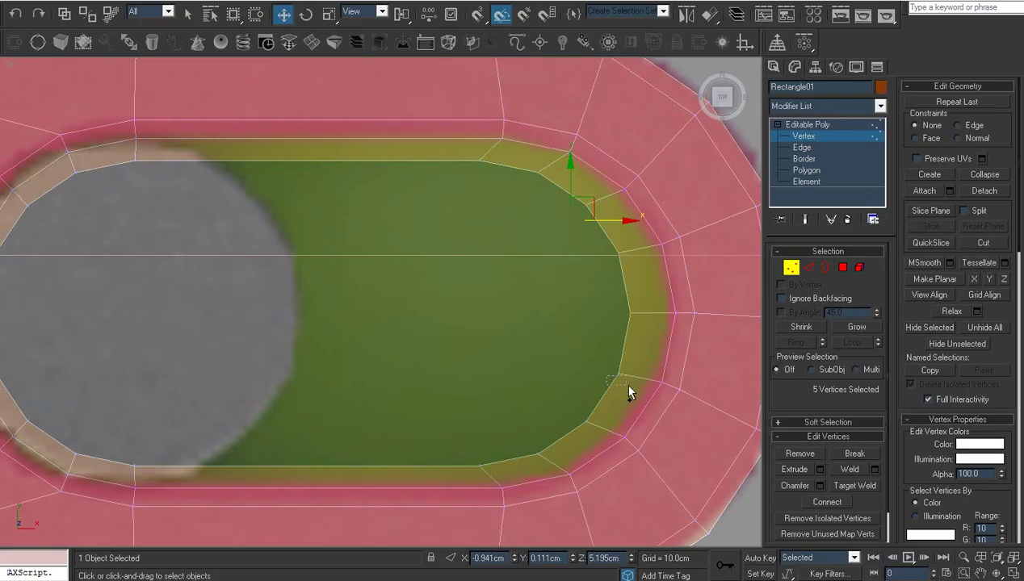
pyautogui.keyDown('ctrl'); pyautogui.click(589, 420); pyautogui.keyUp('ctrl')
pyautogui.keyDown('ctrl'); pyautogui.click(541, 453); pyautogui.keyUp('ctrl')
pyautogui.keyDown('ctrl'); pyautogui.click(495, 465); pyautogui.keyUp('ctrl')
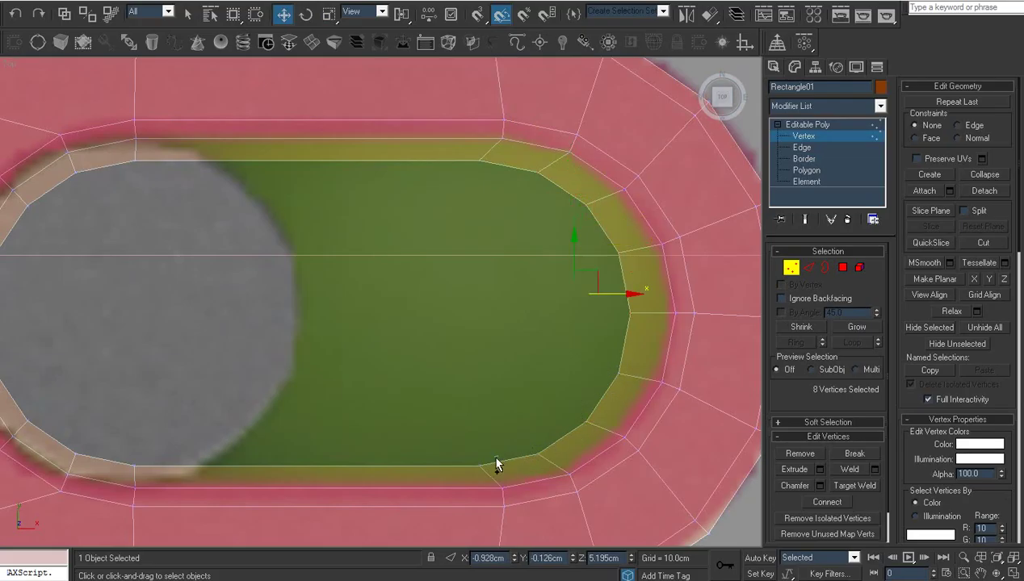
pyautogui.keyDown('ctrl'); pyautogui.click(500, 476); pyautogui.keyUp('ctrl')
pyautogui.moveTo(613, 314); pyautogui.dragTo(631, 313)
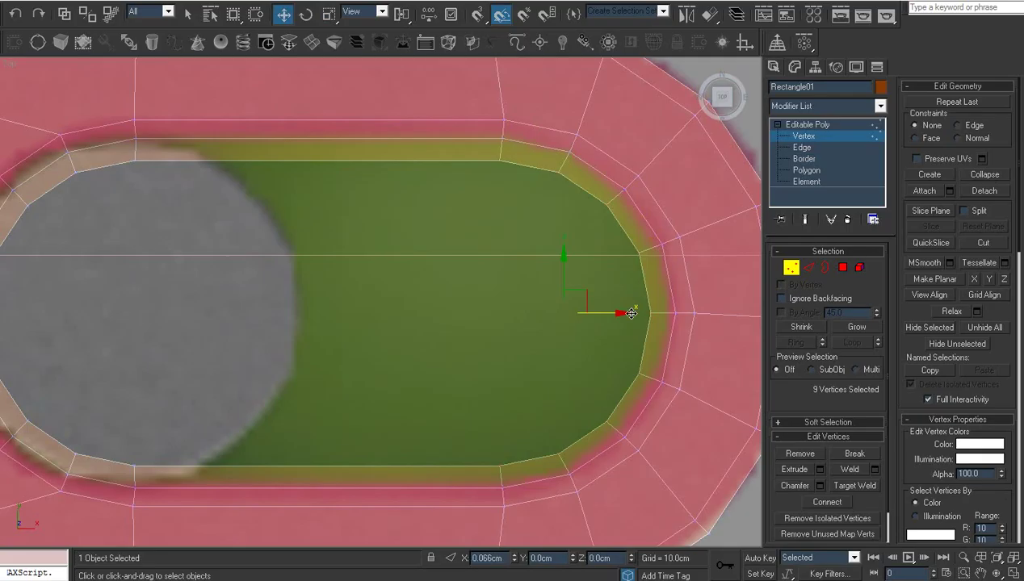
pyautogui.click(539, 327)
pyautogui.scroll(-2, 538, 327)
# Step: Bridge two pairs of opposite top and bottom inner edges across the slot
pyautogui.press('2')
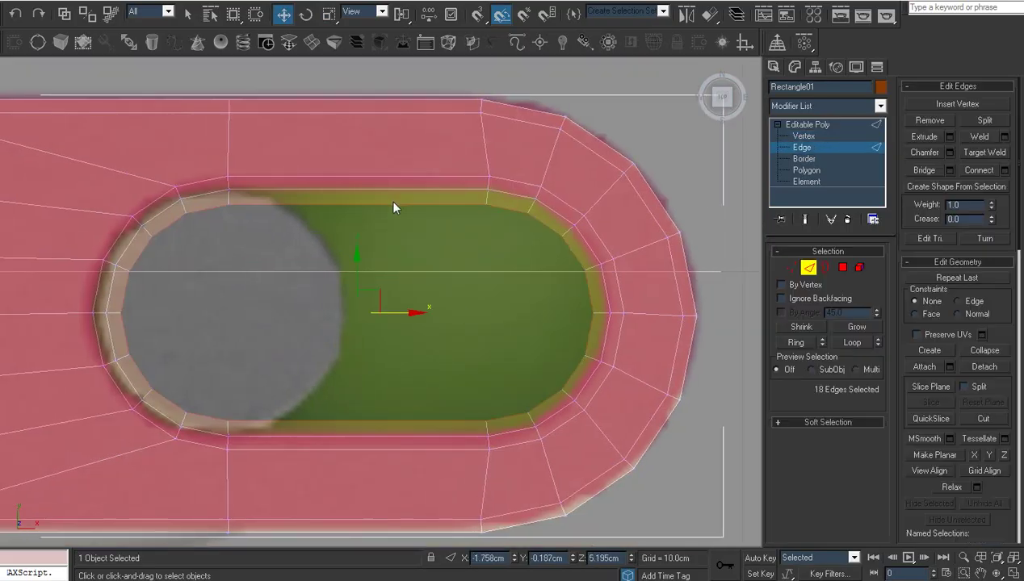
pyautogui.click(400, 206)
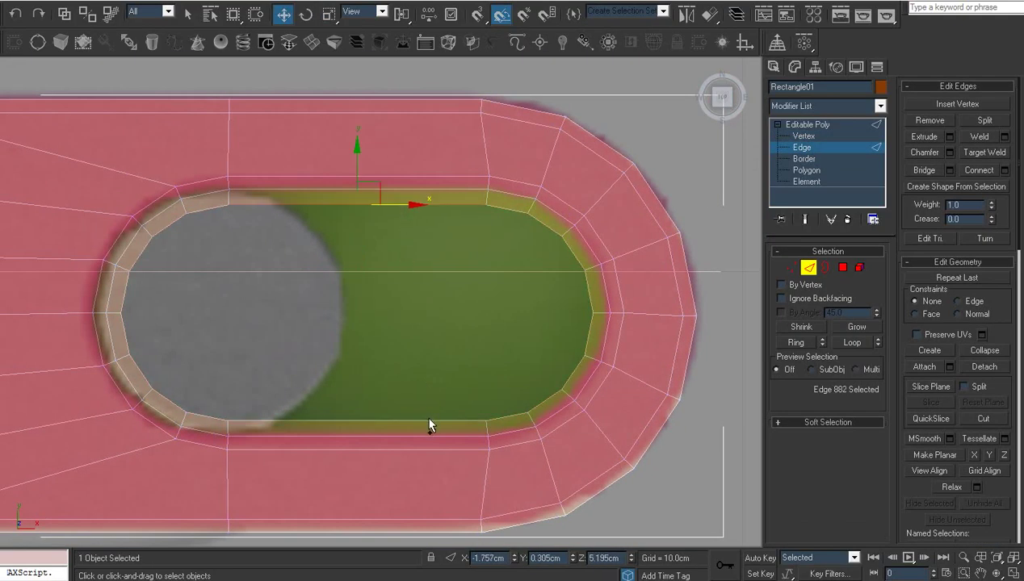
pyautogui.keyDown('ctrl'); pyautogui.click(424, 414); pyautogui.keyUp('ctrl')
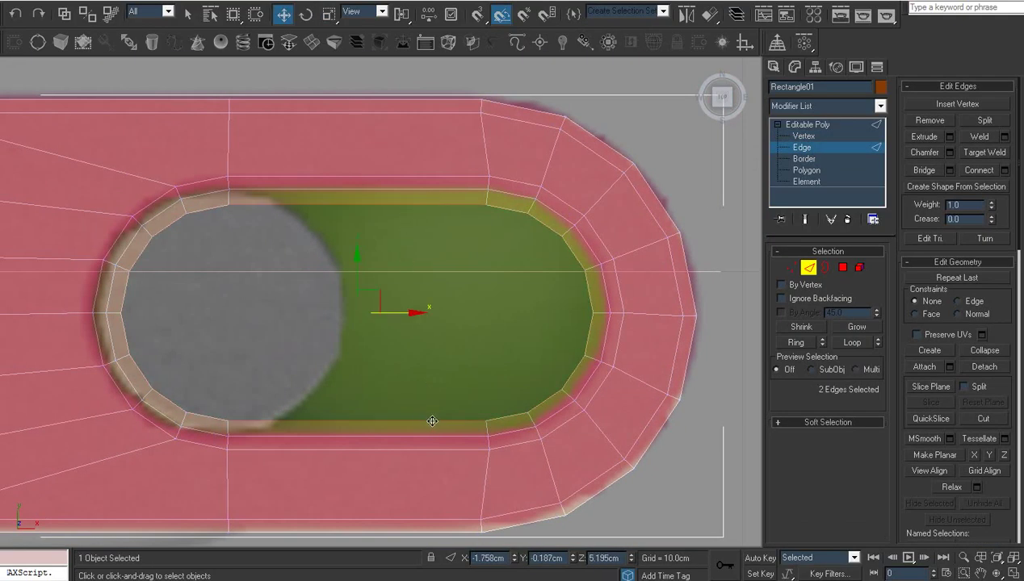
pyautogui.click(924, 171)
pyautogui.moveTo(542, 313); pyautogui.dragTo(410, 294, button='middle')
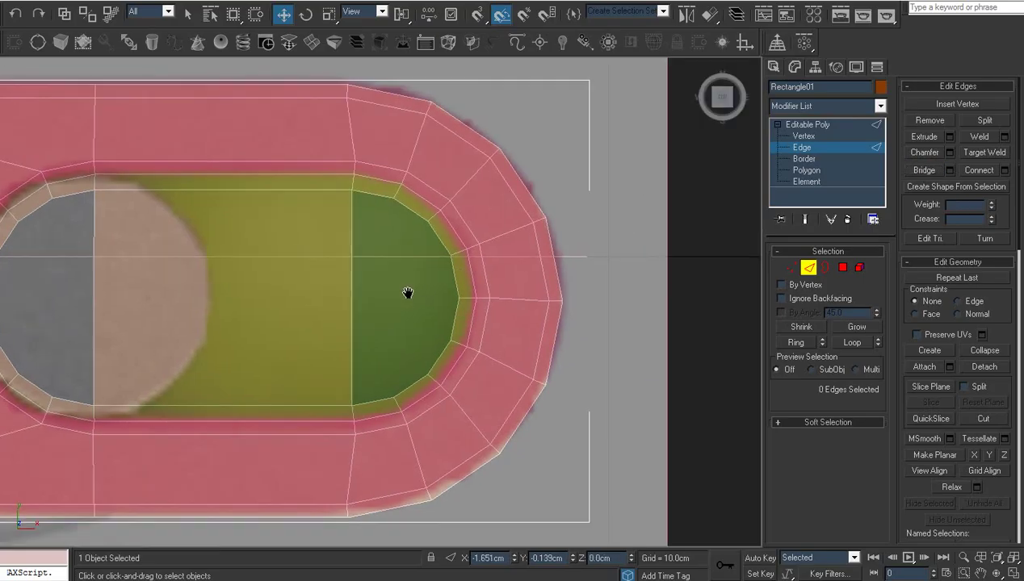
pyautogui.click(375, 191)
pyautogui.keyDown('ctrl'); pyautogui.click(399, 403); pyautogui.keyUp('ctrl')
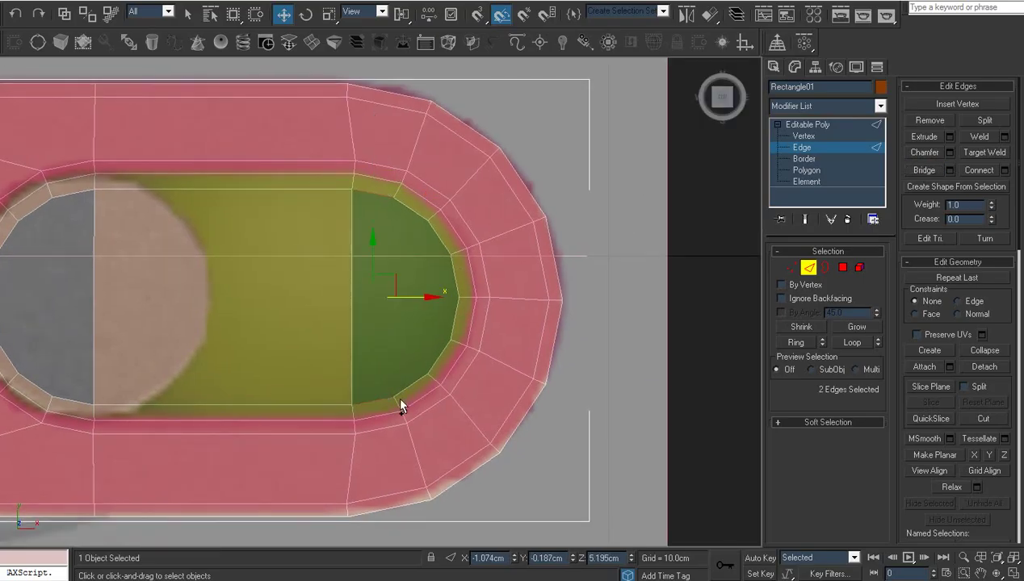
pyautogui.click(924, 171)
# Step: Bridge the gap at the hole's left end and select the new polygon's top and bottom edges
pyautogui.moveTo(372, 290); pyautogui.dragTo(614, 277, button='middle')
pyautogui.click(346, 178)
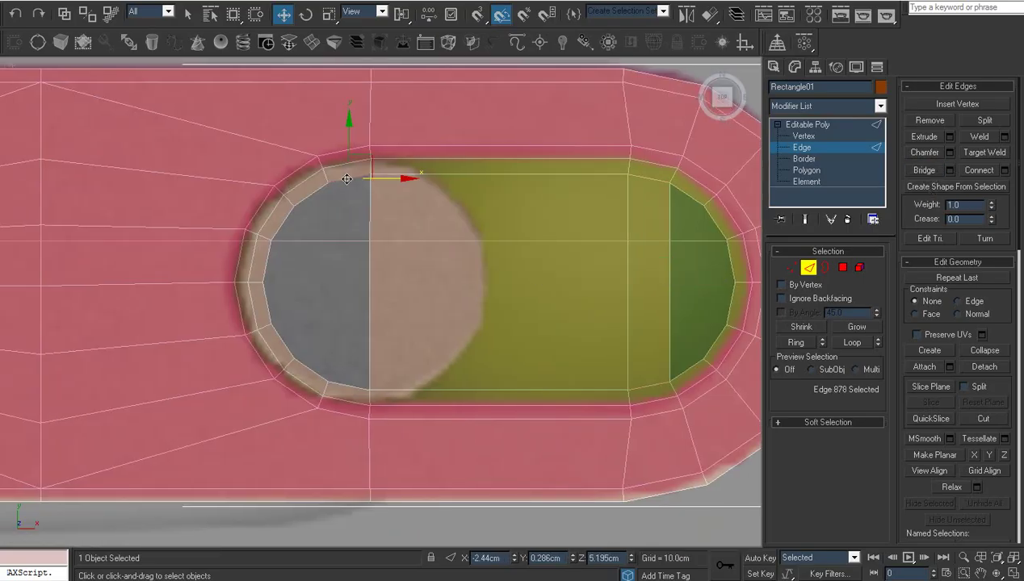
pyautogui.keyDown('ctrl'); pyautogui.click(339, 382); pyautogui.keyUp('ctrl')
pyautogui.click(924, 171)
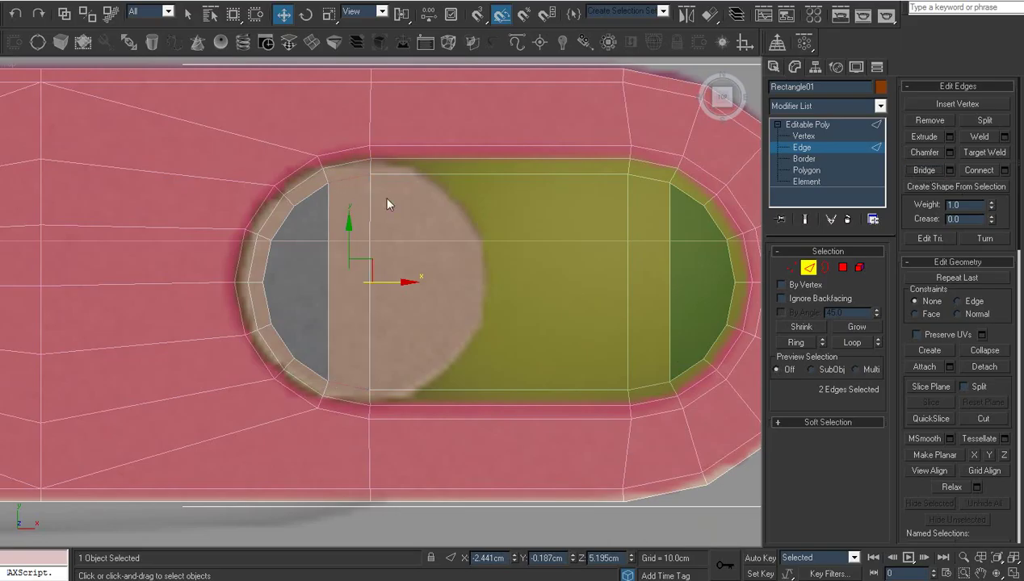
pyautogui.click(309, 194)
pyautogui.keyDown('ctrl'); pyautogui.click(311, 368); pyautogui.keyUp('ctrl')
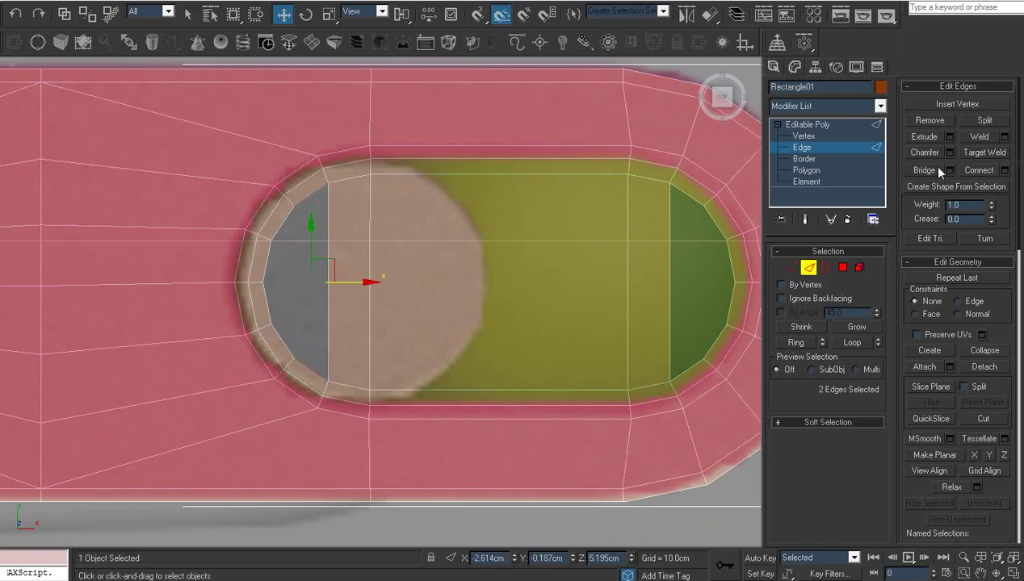
# Step: Bridge the remaining right-end gap, then select the leftover open border in Border mode
pyautogui.moveTo(662, 242); pyautogui.dragTo(511, 244, button='middle')
pyautogui.click(509, 200)
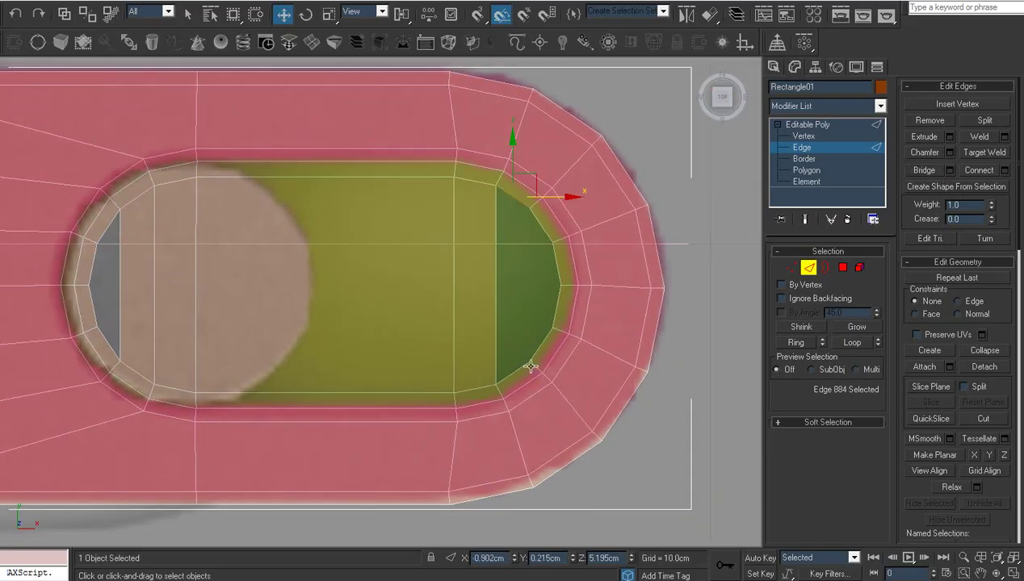
pyautogui.keyDown('ctrl'); pyautogui.click(513, 371); pyautogui.keyUp('ctrl')
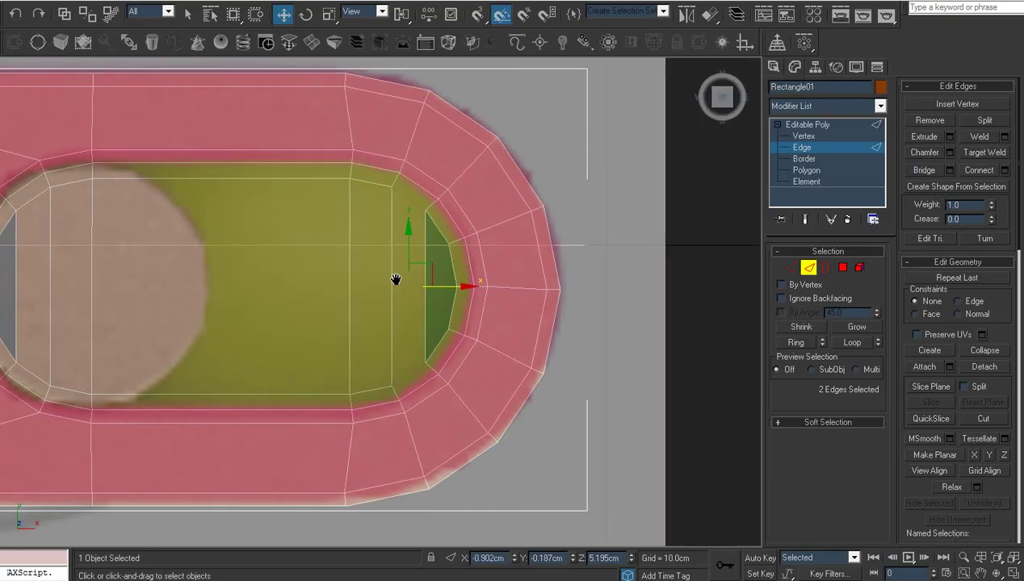
pyautogui.scroll(2, 461, 252)
pyautogui.click(467, 206)
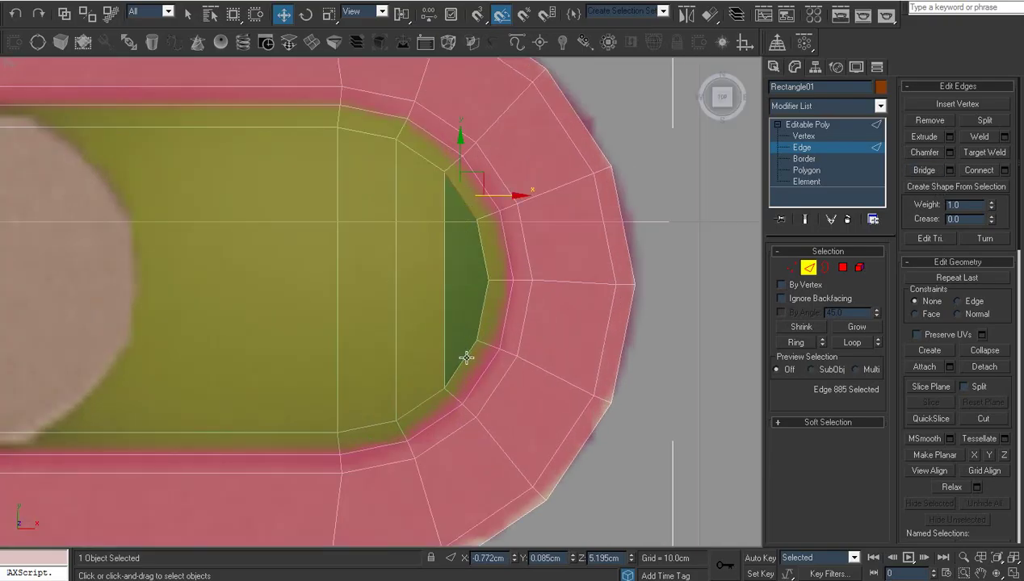
pyautogui.keyDown('ctrl'); pyautogui.click(466, 358); pyautogui.keyUp('ctrl')
pyautogui.click(923, 170)
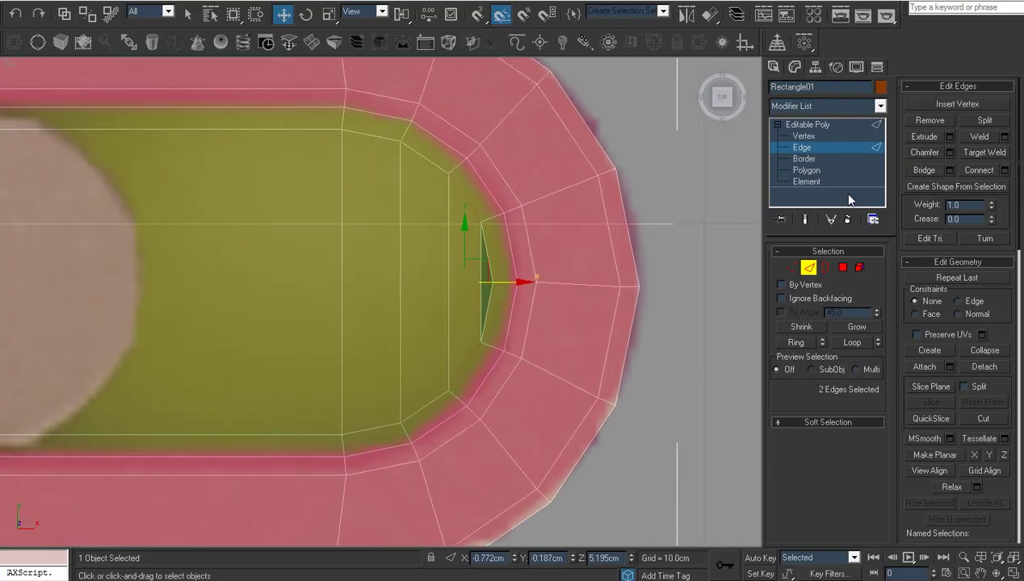
pyautogui.click(804, 158)
pyautogui.click(490, 296)
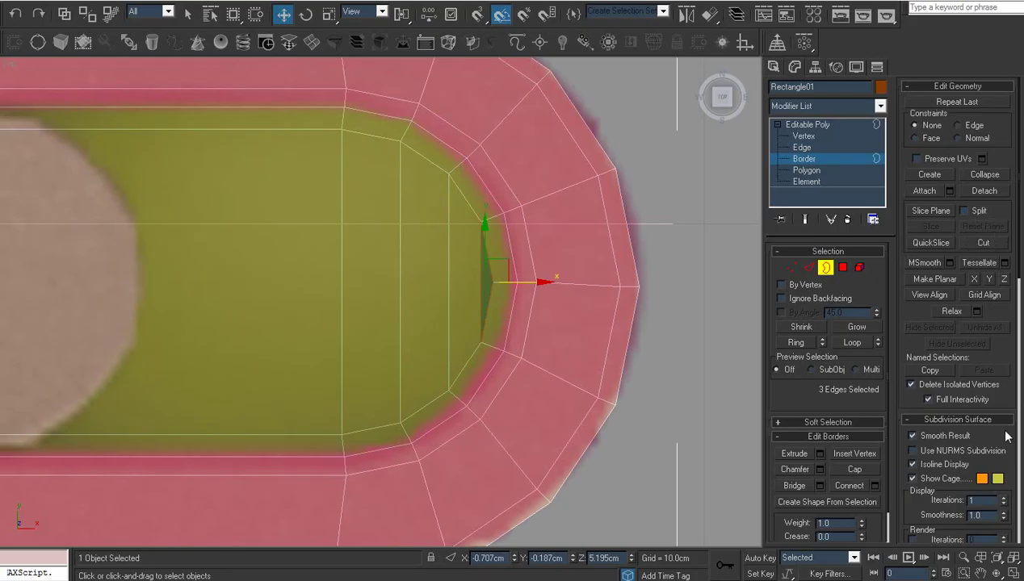
# Step: Cap the small leftover border at the oblong hole's left end
pyautogui.scroll(-5, 1004, 379)
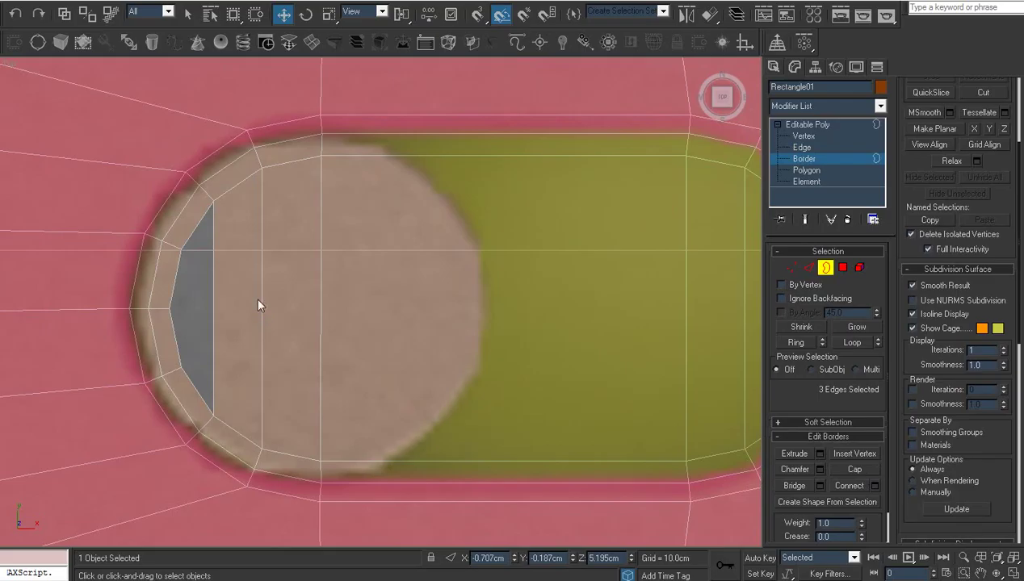
pyautogui.press('2')
pyautogui.keyDown('ctrl'); pyautogui.click(192, 385); pyautogui.keyUp('ctrl')
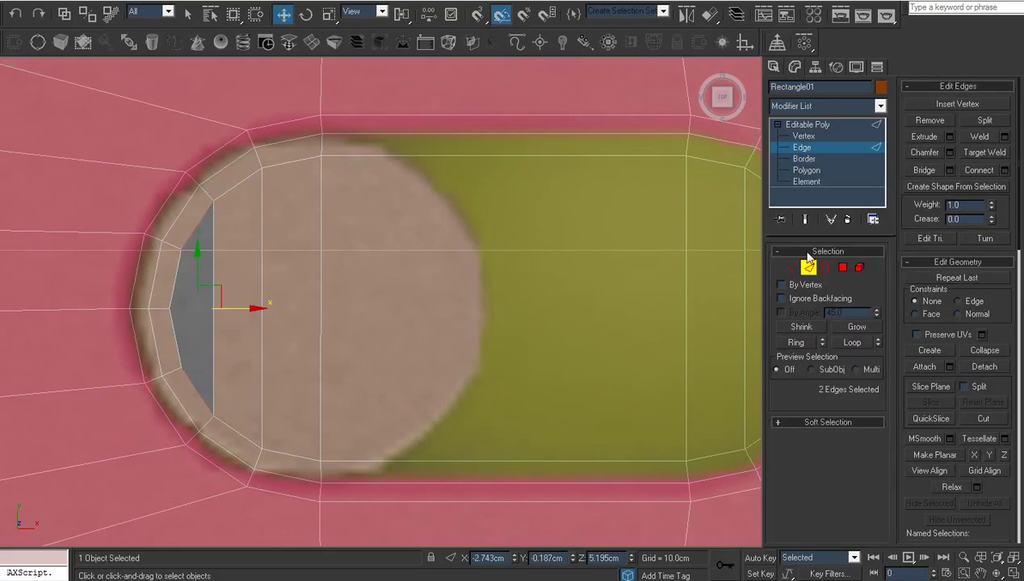
pyautogui.click(804, 159)
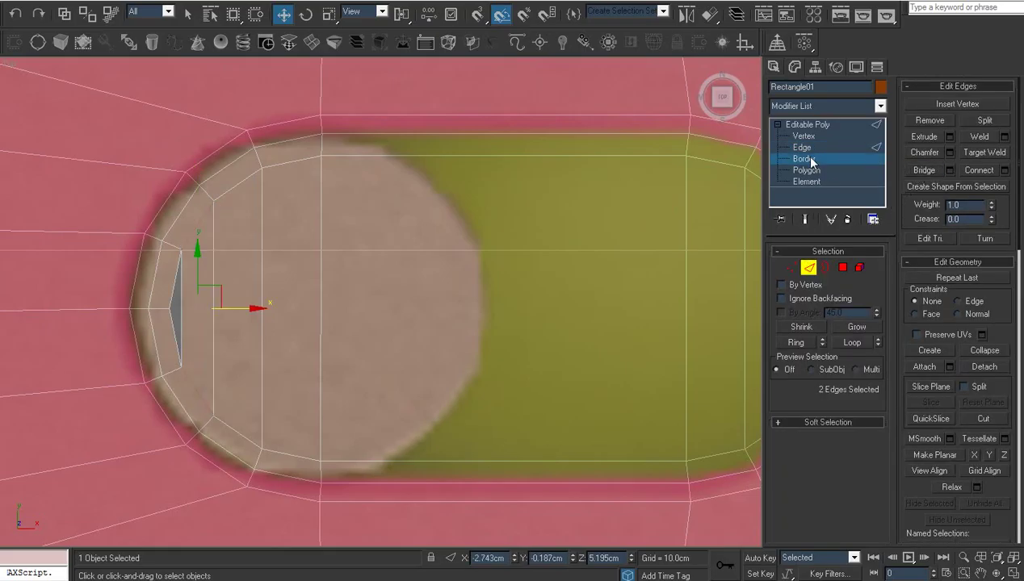
pyautogui.click(181, 338)
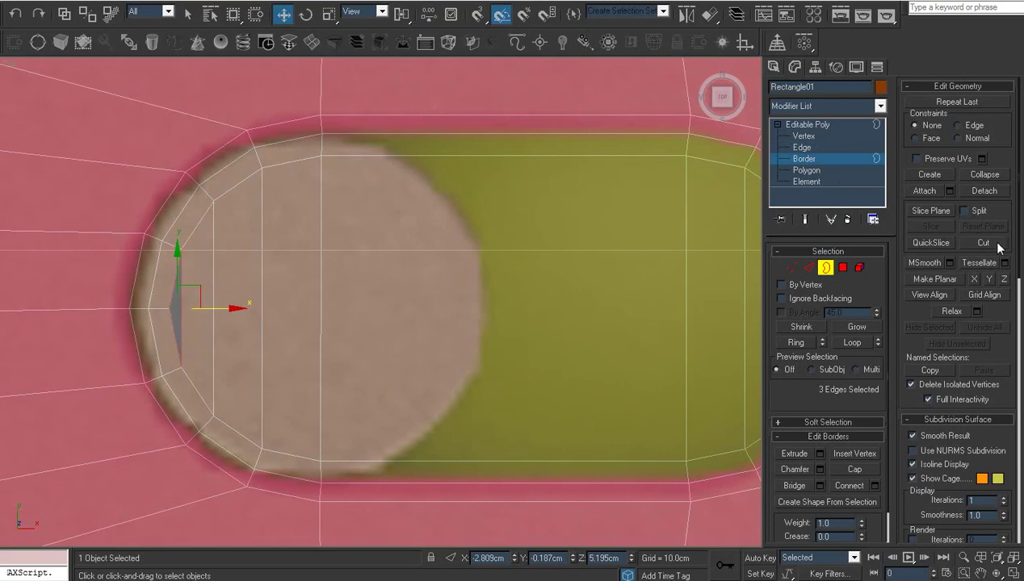
pyautogui.click(854, 470)
# Step: Select the ring of 8 wall edges around the oblong hole and bring up Connect Edges settings
pyautogui.moveTo(372, 347); pyautogui.dragTo(295, 333, button='middle')
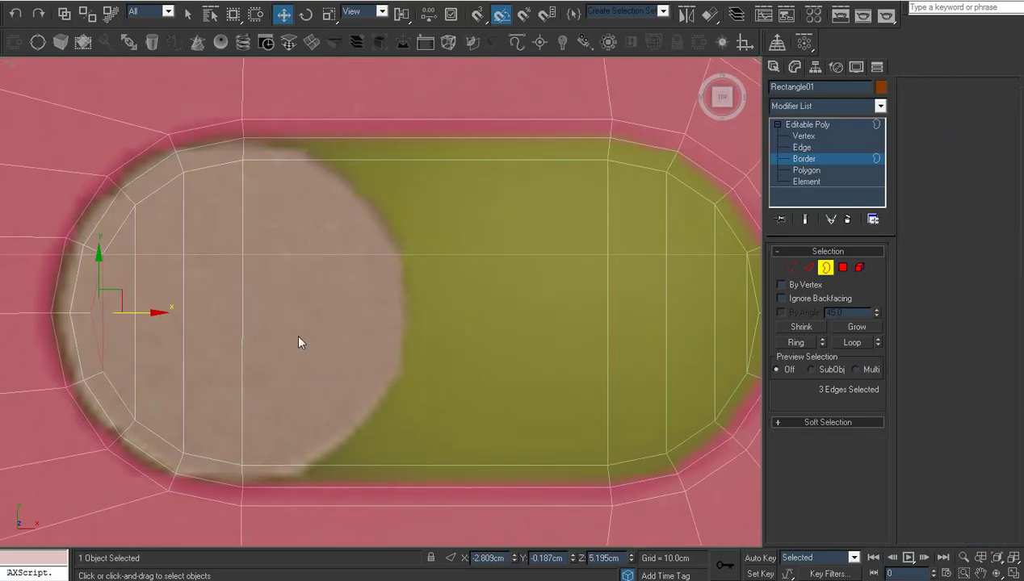
pyautogui.press('2')
pyautogui.click(181, 309)
pyautogui.hotkey('alt', 'r')
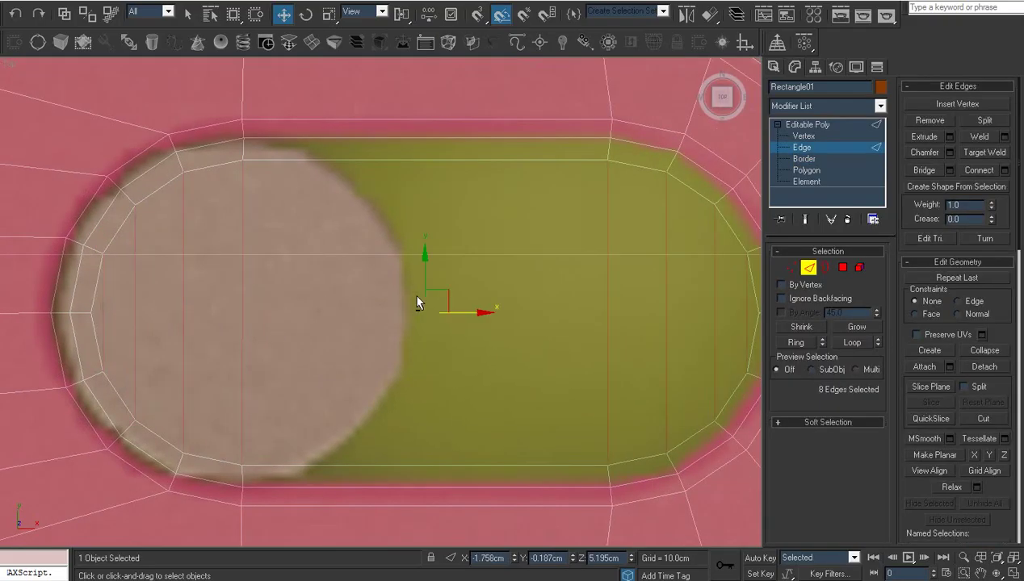
pyautogui.rightClick(411, 292)
pyautogui.click(335, 343)
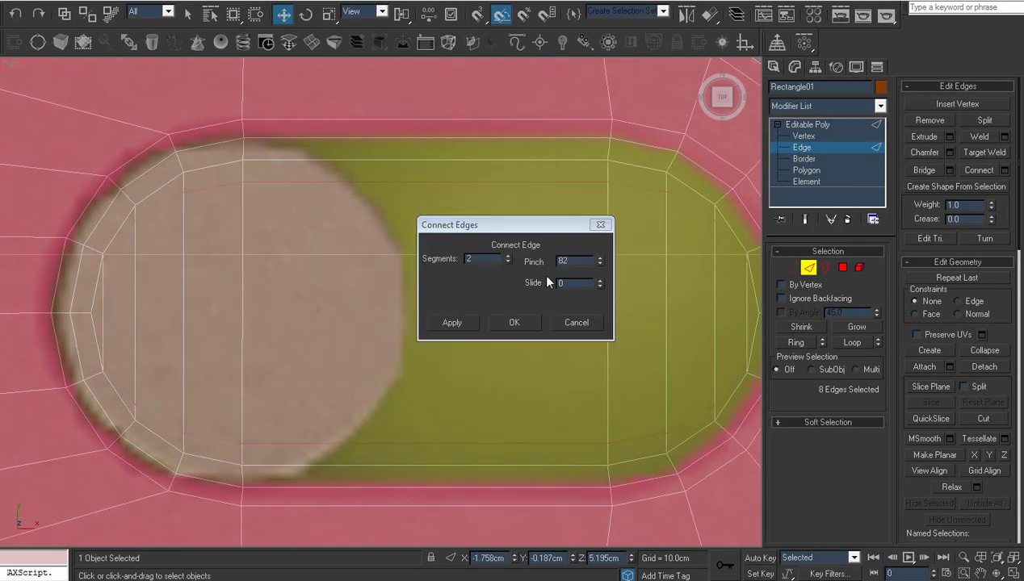
# Step: Connect the wall's edge ring with 1 segment and pinch 0, adding a centre loop
pyautogui.rightClick(505, 258)
pyautogui.rightClick(599, 261)
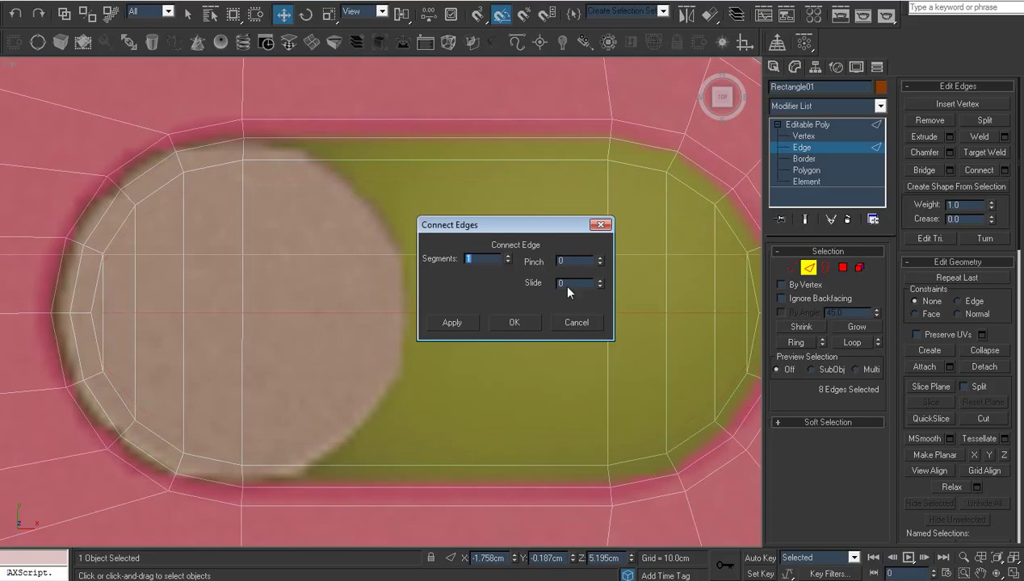
pyautogui.click(535, 323)
pyautogui.scroll(3, 413, 370)
pyautogui.press('1')
pyautogui.scroll(-5, 215, 385)
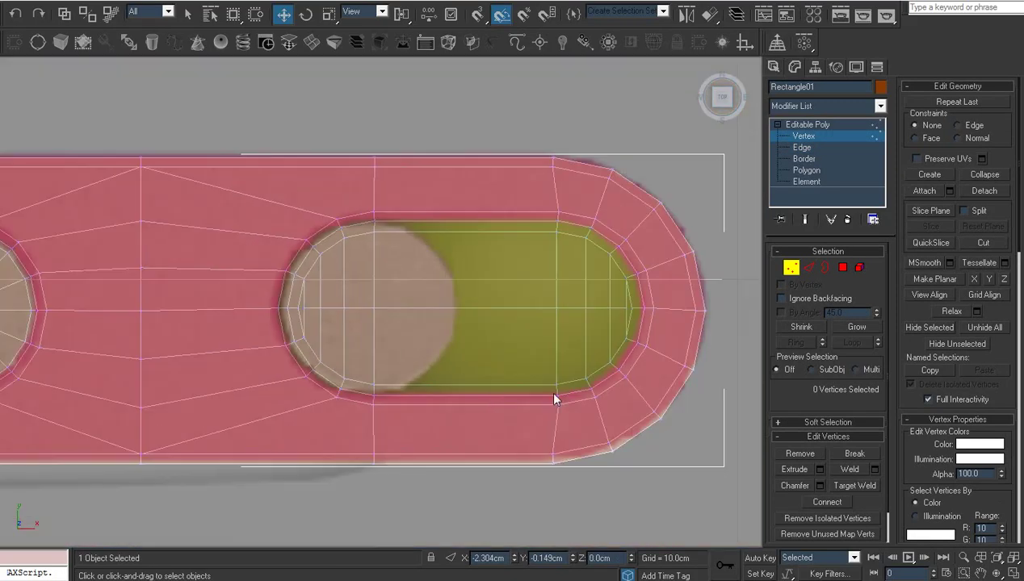
pyautogui.moveTo(555, 399); pyautogui.dragTo(433, 397, button='middle')
pyautogui.press('1')
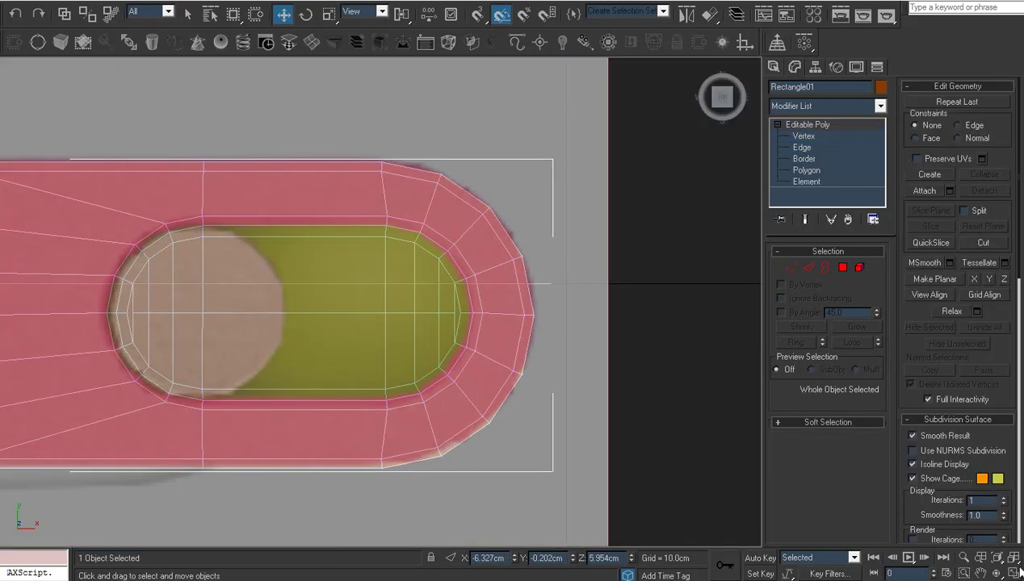
# Step: Put the whole part element in smoothing group 30 and return to object level
pyautogui.click(997, 573)
pyautogui.moveTo(400, 338)
pyautogui.mouseDown()
pyautogui.moveTo(437, 406)
pyautogui.moveTo(560, 383)
pyautogui.mouseUp()
pyautogui.press('w')
pyautogui.press('5')
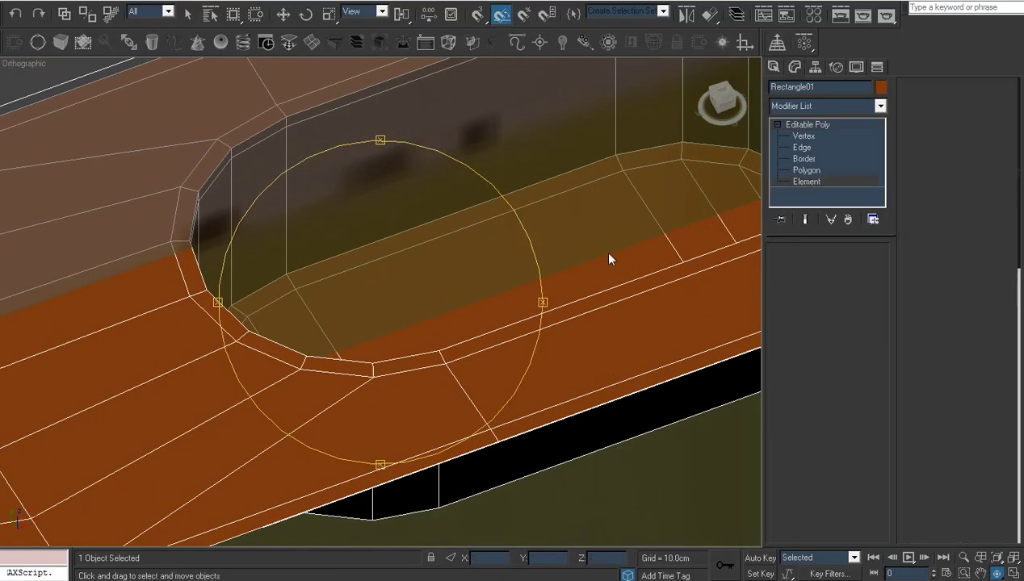
pyautogui.click(606, 252)
pyautogui.scroll(-3, 1010, 393)
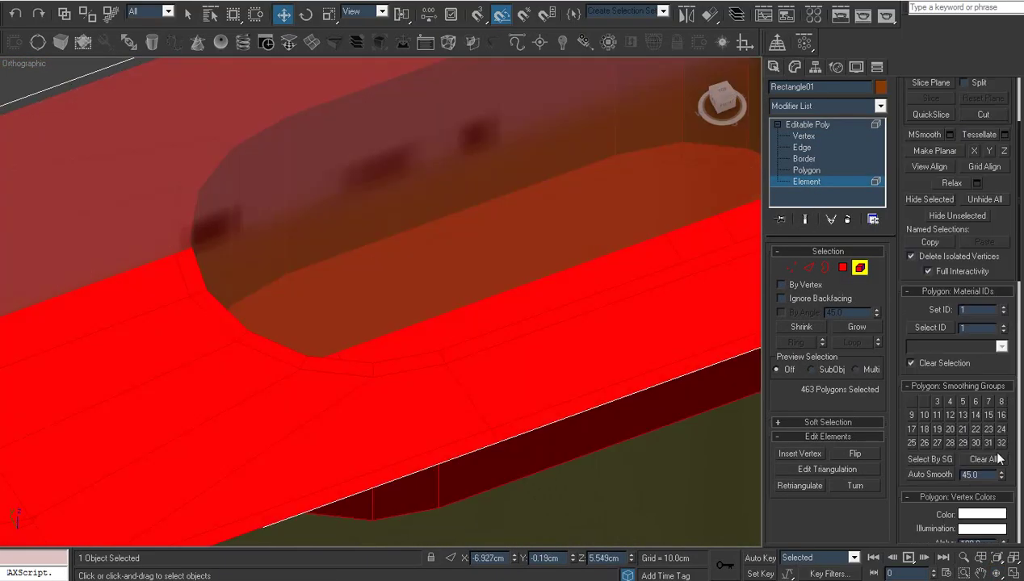
pyautogui.click(976, 443)
pyautogui.press('z')
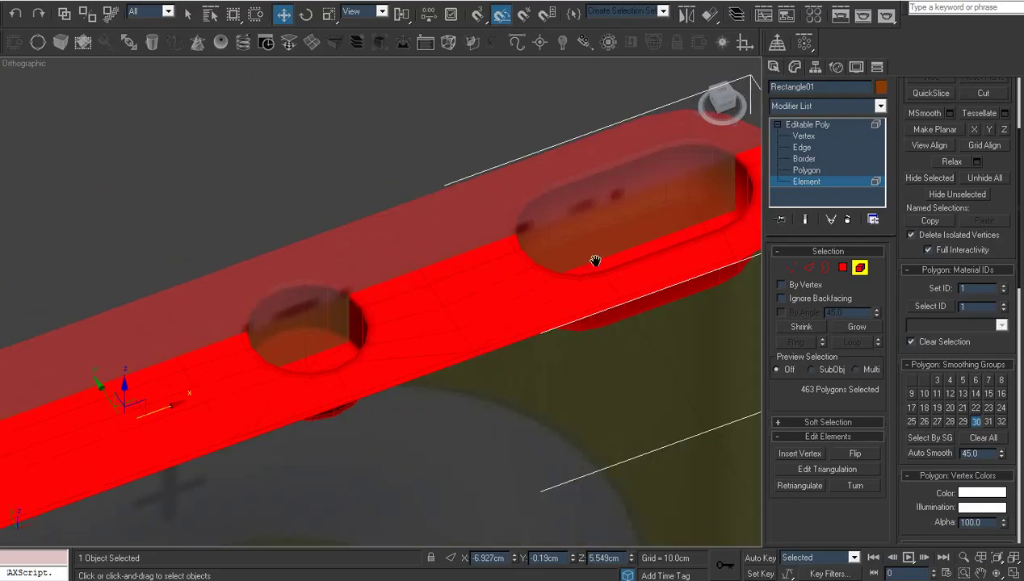
pyautogui.click(815, 124)
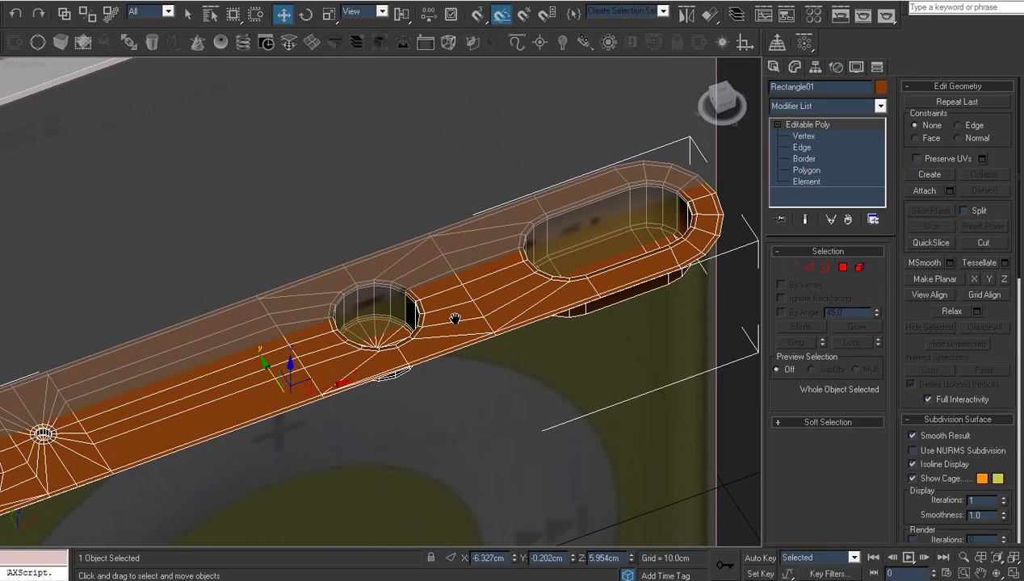
# Step: Apply the 03 - Default material from sample slot 3 to the part
pyautogui.press('m')
pyautogui.click(278, 148)
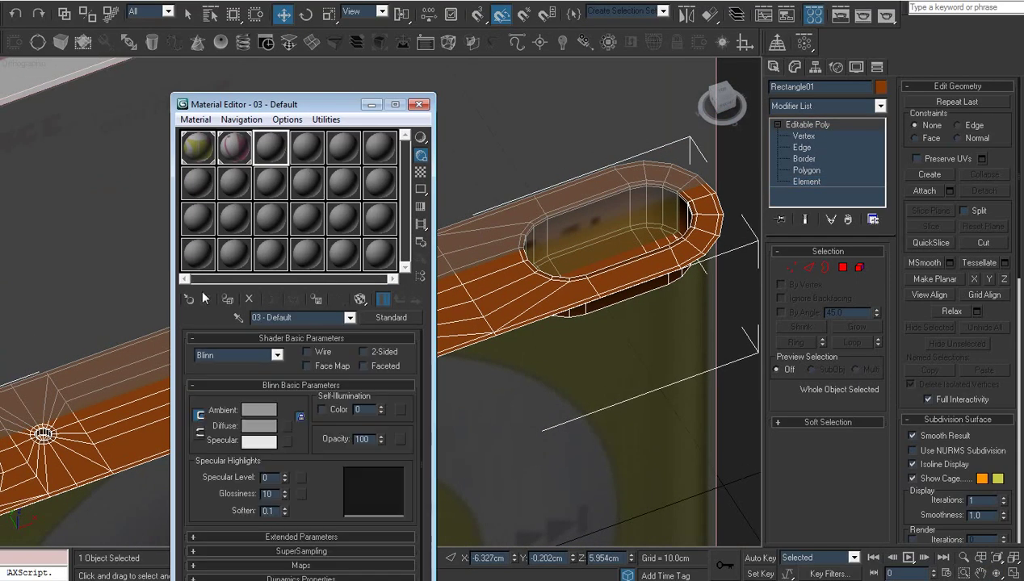
pyautogui.click(227, 300)
pyautogui.click(370, 104)
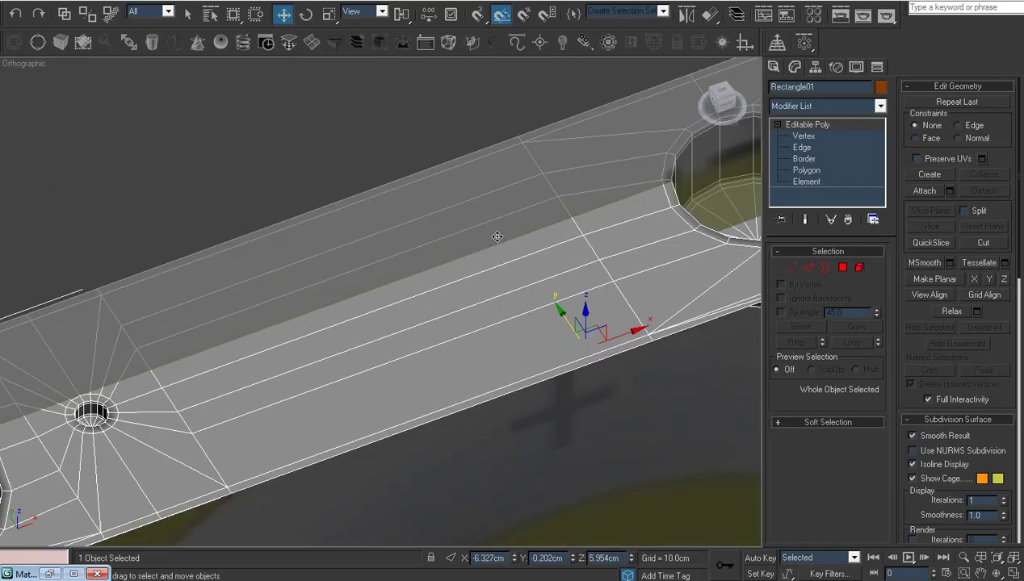
# Step: Connect the radial edge ring around the small round hole with 1 segment at slide -58
pyautogui.scroll(3, 498, 234)
pyautogui.keyDown('alt'); pyautogui.moveTo(500, 301); pyautogui.dragTo(452, 384, button='middle'); pyautogui.keyUp('alt')
pyautogui.scroll(2, 498, 359)
pyautogui.scroll(2, 498, 358)
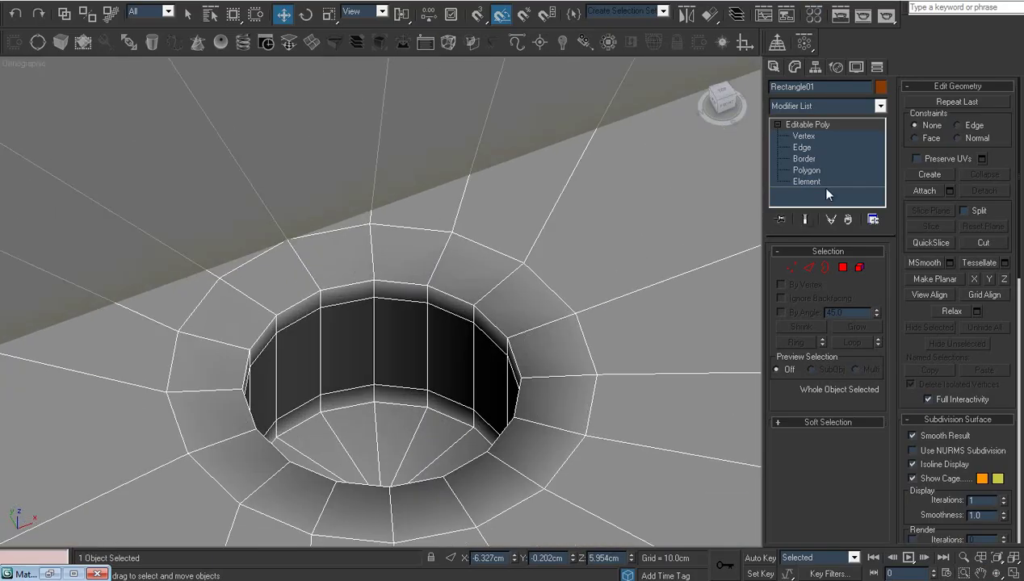
pyautogui.click(803, 148)
pyautogui.click(539, 324)
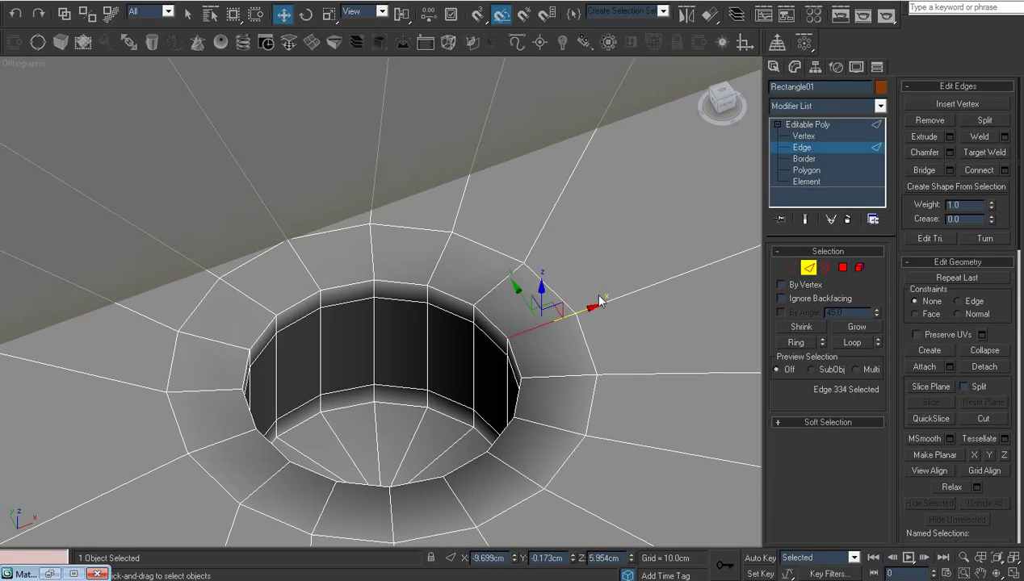
pyautogui.hotkey('alt', 'r')
pyautogui.rightClick(604, 303)
pyautogui.click(541, 324)
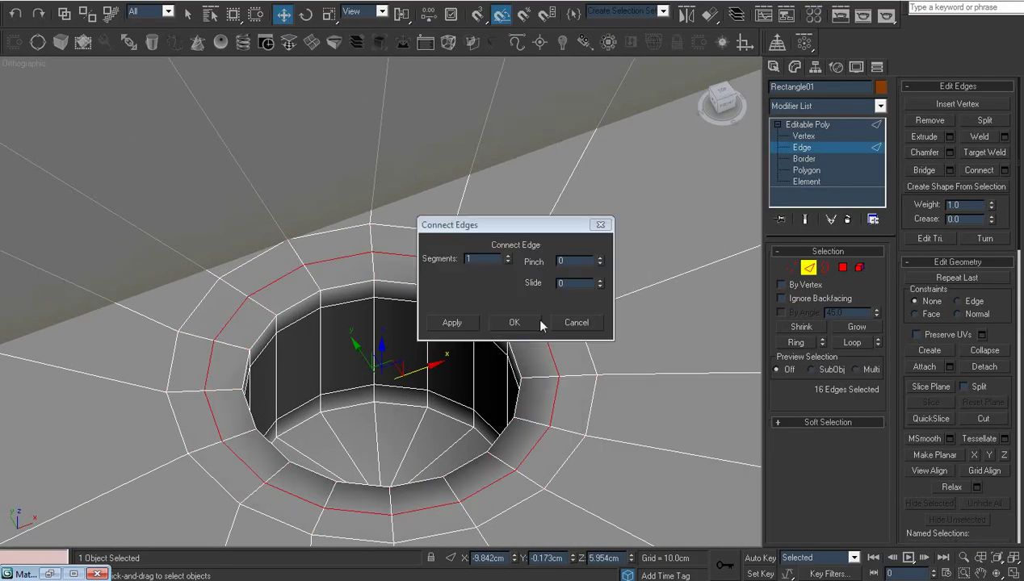
pyautogui.moveTo(601, 284); pyautogui.dragTo(547, 351)
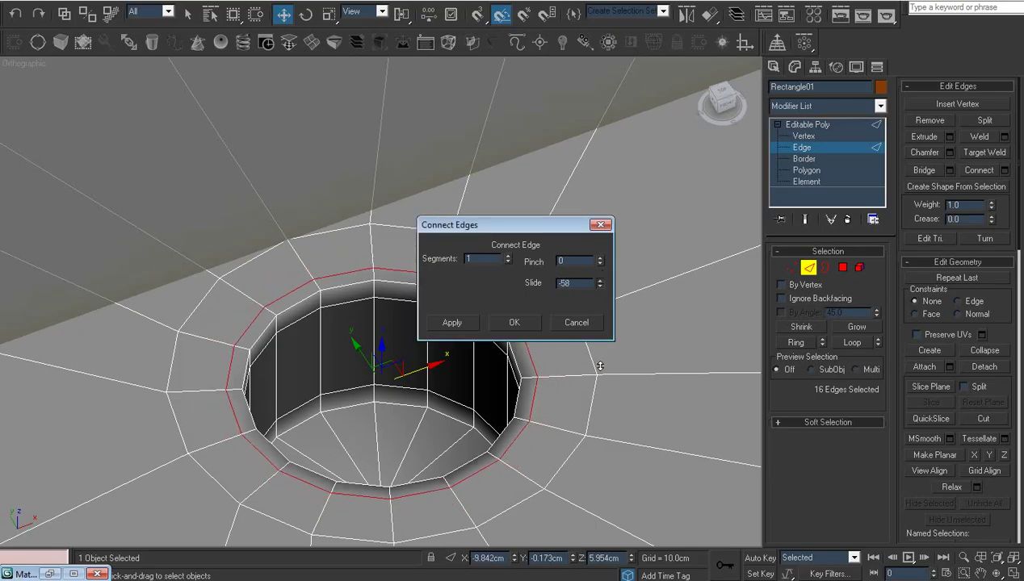
pyautogui.click(525, 322)
# Step: Select the whole part element and return Rectangle01 to object level
pyautogui.click(805, 181)
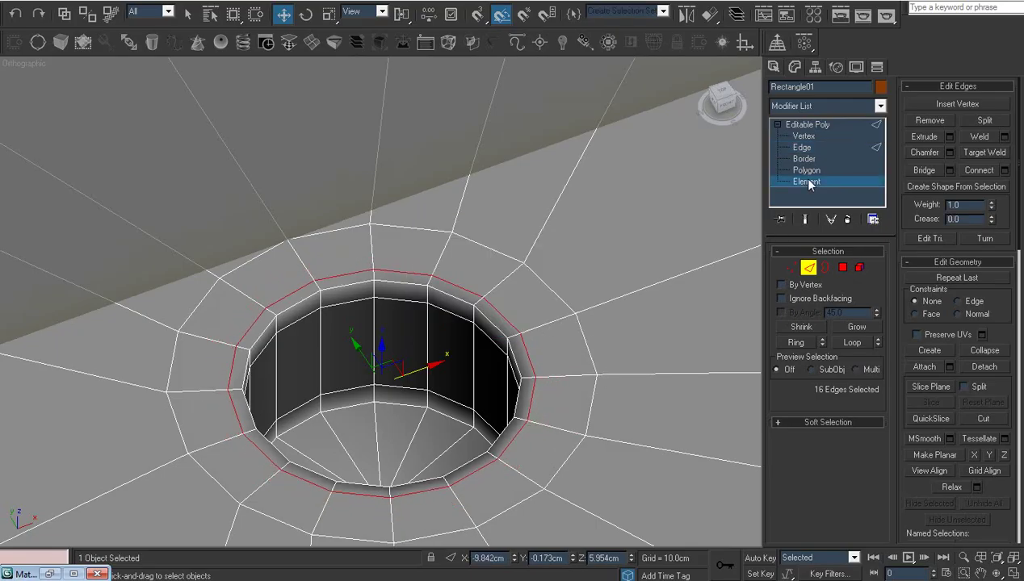
pyautogui.click(577, 298)
pyautogui.scroll(-3, 978, 464)
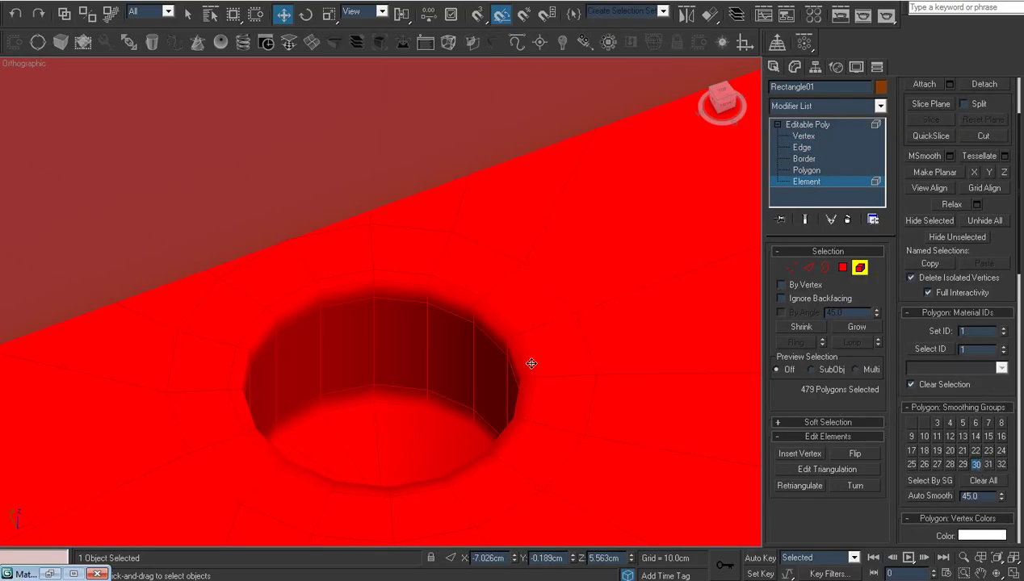
pyautogui.scroll(-3, 531, 364)
pyautogui.scroll(-3, 578, 244)
pyautogui.click(825, 125)
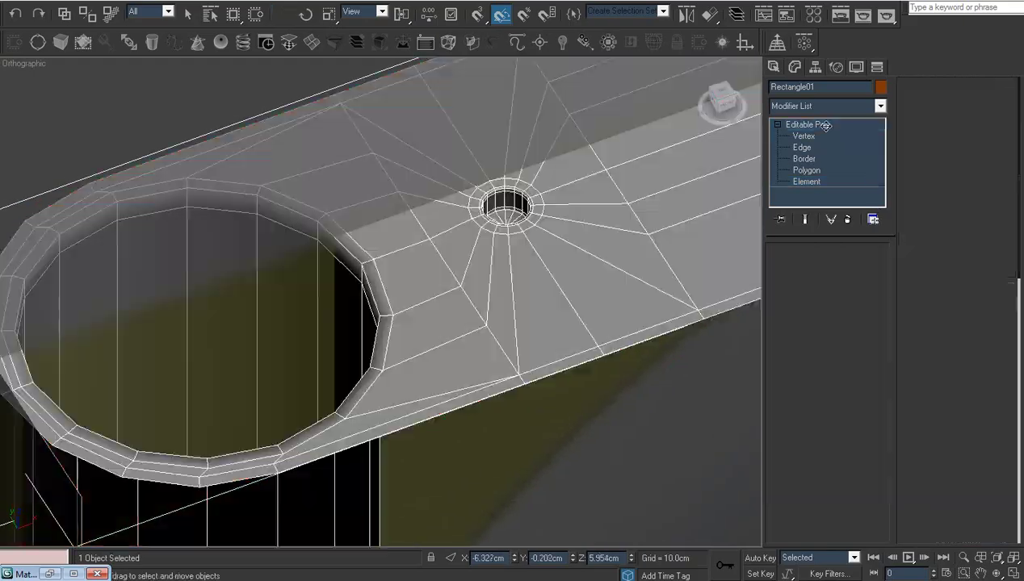
pyautogui.scroll(-2, 626, 314)
pyautogui.scroll(-2, 626, 315)
# Step: In Front view, select both open borders and Shift-drag them down to extrude the side wall
pyautogui.press('f')
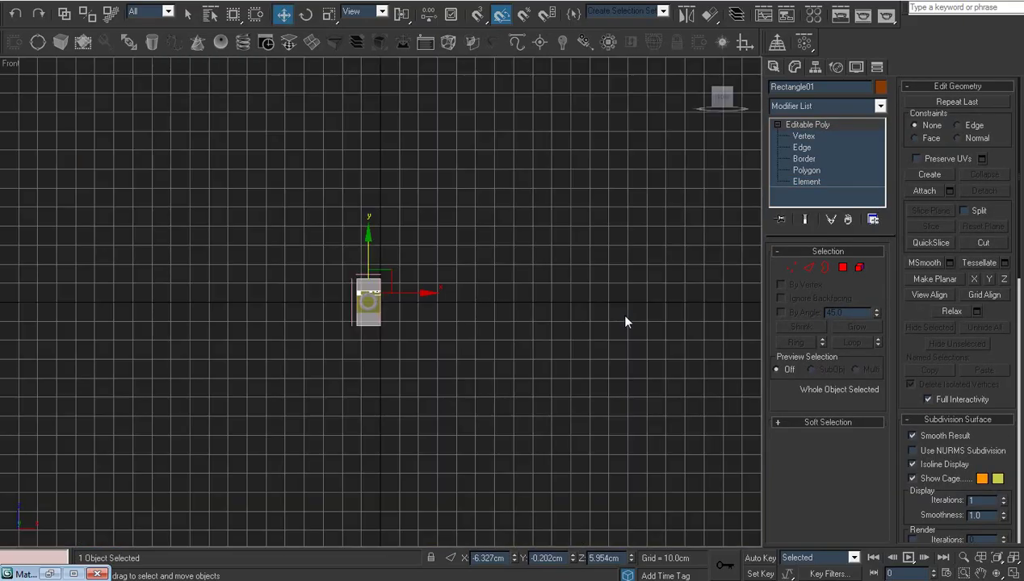
pyautogui.press('z')
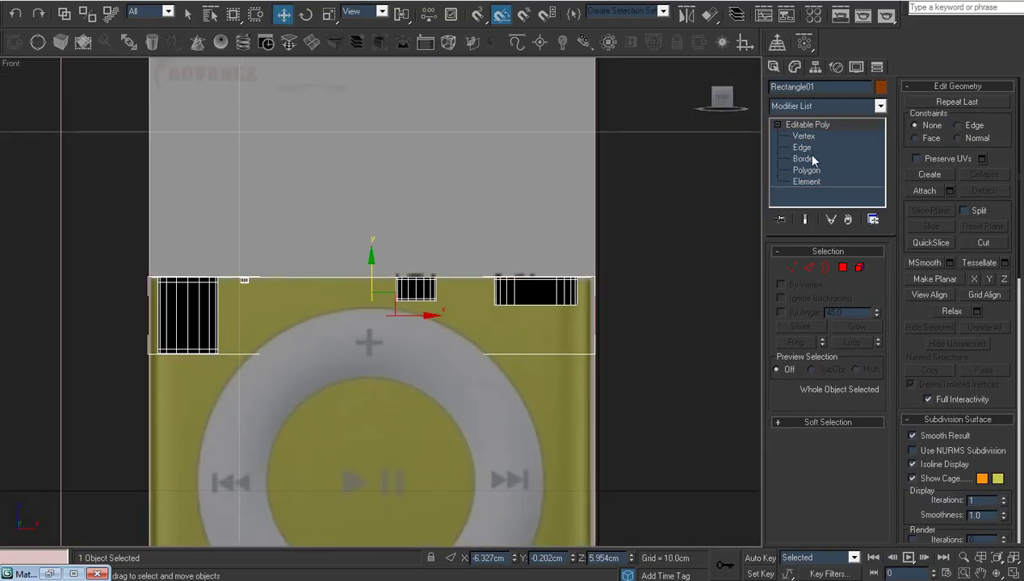
pyautogui.click(806, 159)
pyautogui.keyDown('ctrl'); pyautogui.click(492, 279); pyautogui.keyUp('ctrl')
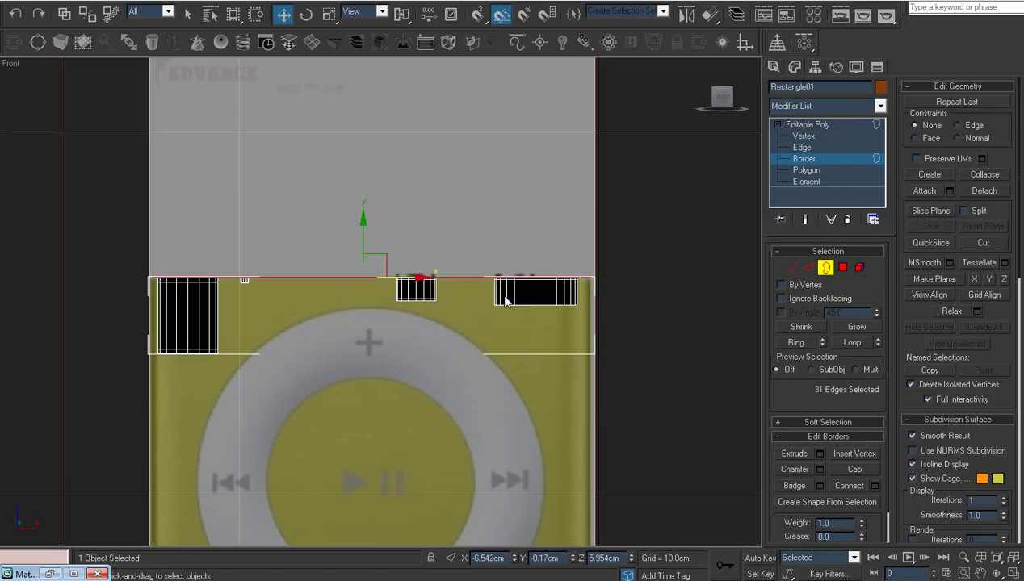
pyautogui.scroll(3, 514, 350)
pyautogui.scroll(-6, 517, 334)
pyautogui.scroll(1, 501, 283)
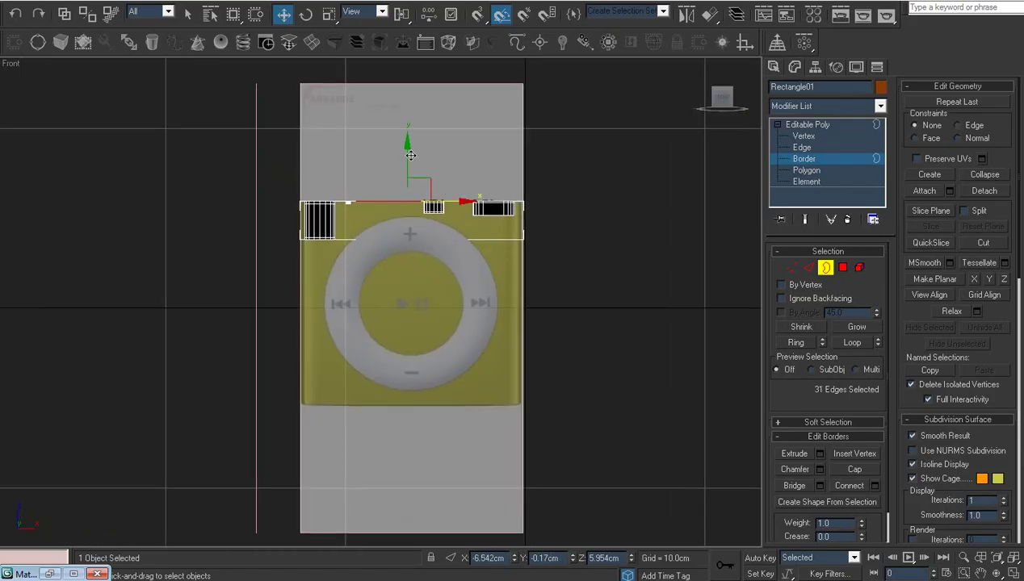
pyautogui.keyDown('shift'); pyautogui.moveTo(410, 155); pyautogui.dragTo(411, 256); pyautogui.keyUp('shift')
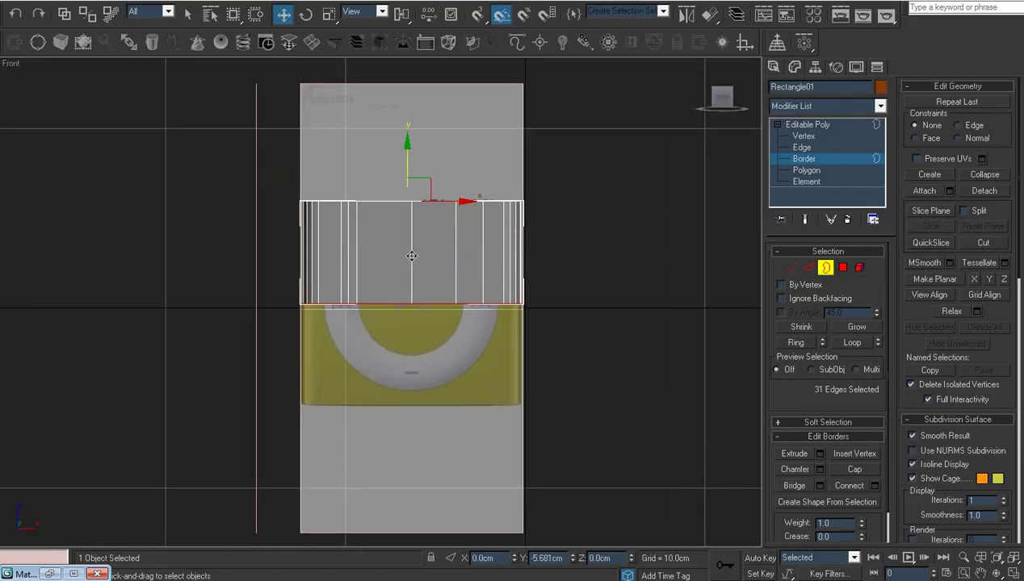
# Step: Give the whole body element smoothing group 30 and return to object level
pyautogui.moveTo(424, 259); pyautogui.dragTo(437, 228, button='middle')
pyautogui.scroll(2, 438, 228)
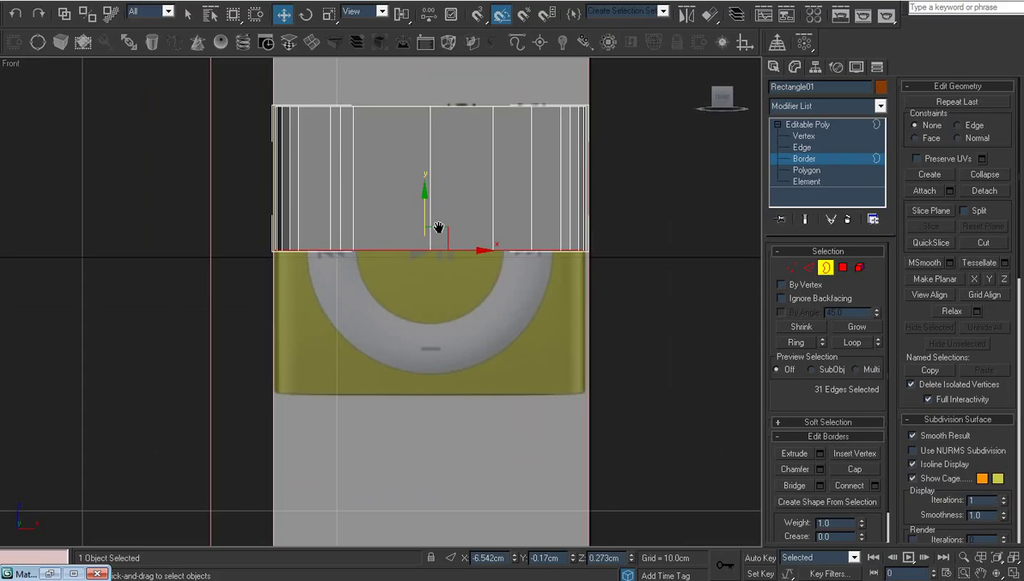
pyautogui.click(999, 573)
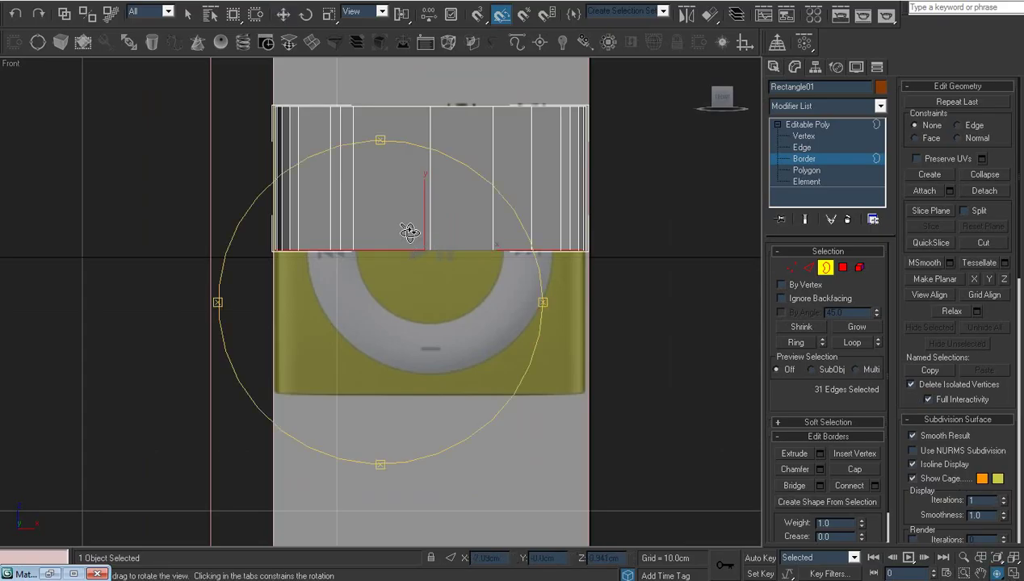
pyautogui.moveTo(411, 229); pyautogui.dragTo(418, 320)
pyautogui.click(806, 181)
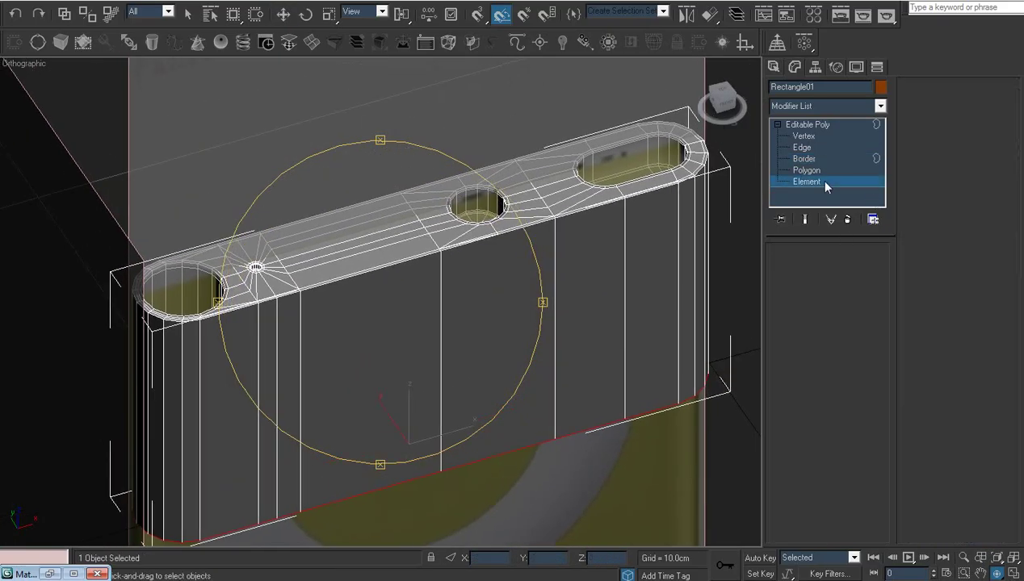
pyautogui.click(606, 252)
pyautogui.scroll(-1, 1001, 382)
pyautogui.scroll(-3, 1001, 382)
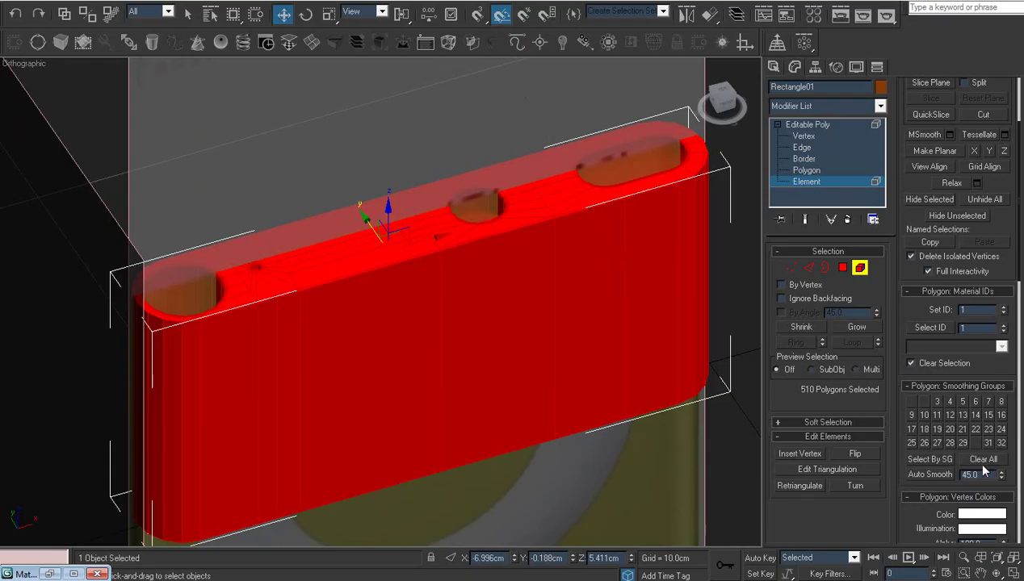
pyautogui.click(976, 442)
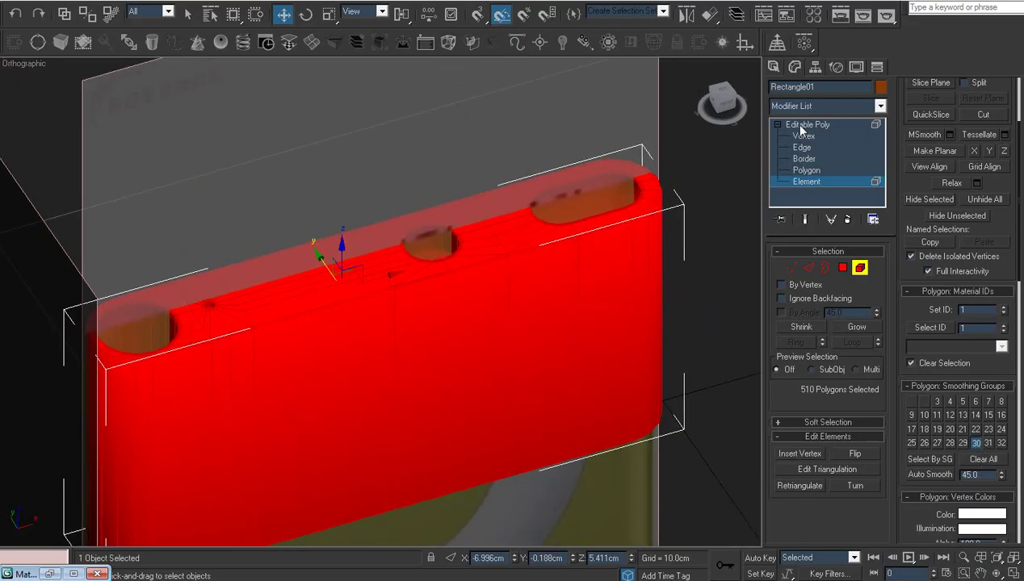
pyautogui.click(807, 125)
# Step: Move the bottom border up to shorten the side wall, then fine-tune its height
pyautogui.moveTo(516, 309); pyautogui.dragTo(534, 310, button='middle')
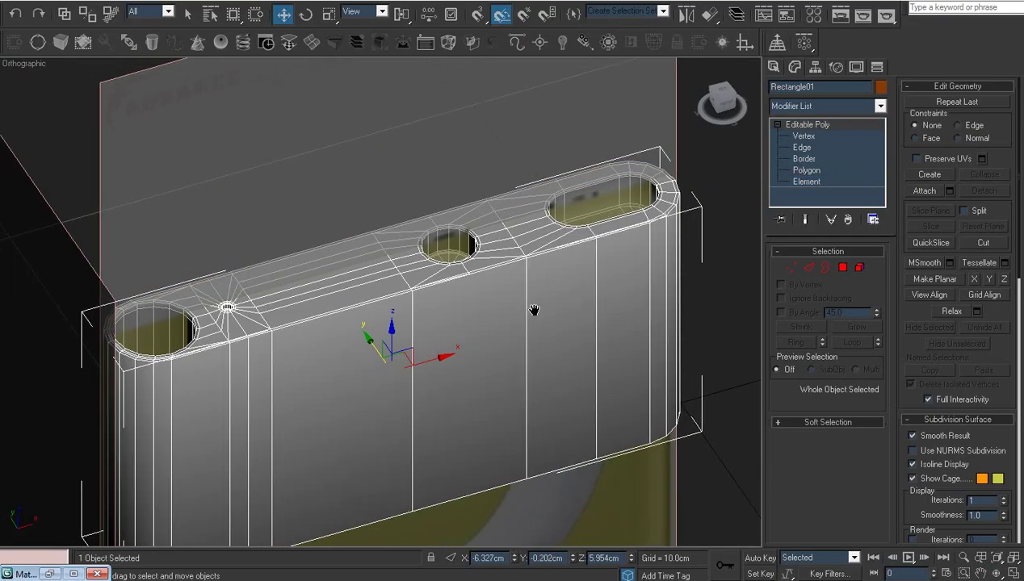
pyautogui.click(804, 159)
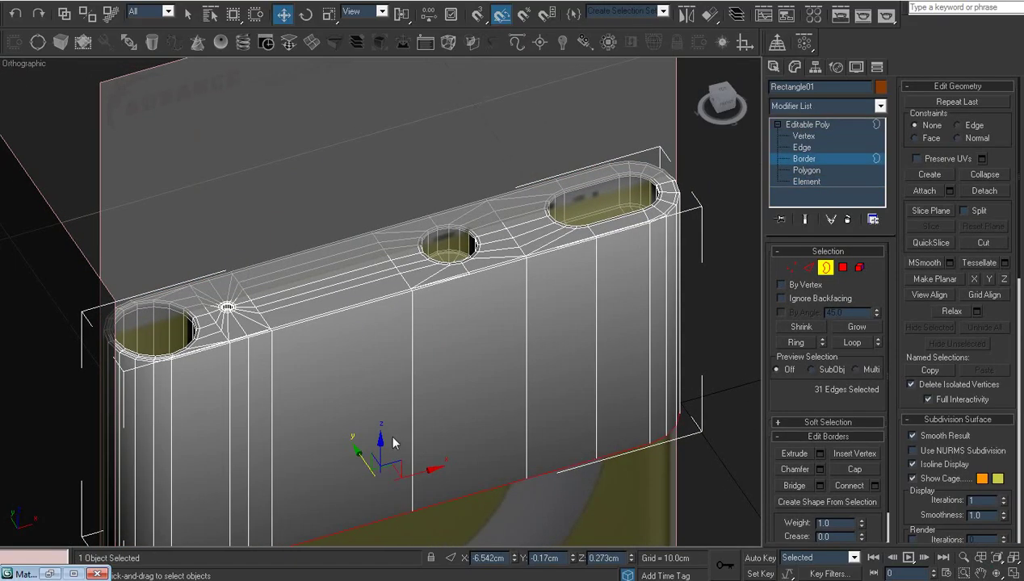
pyautogui.moveTo(380, 442); pyautogui.dragTo(364, 239)
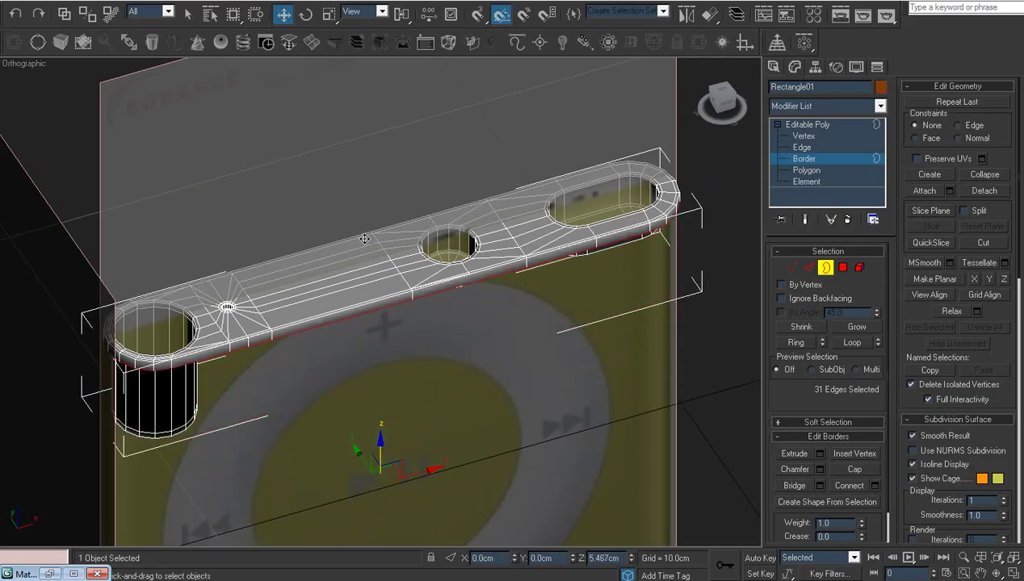
pyautogui.scroll(2, 364, 239)
pyautogui.scroll(5, 459, 373)
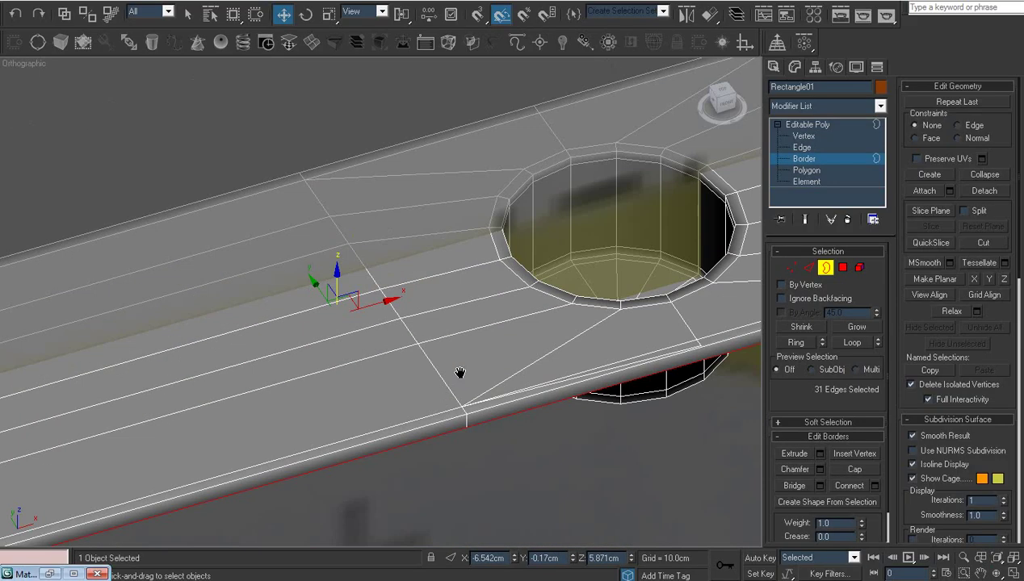
pyautogui.moveTo(459, 373); pyautogui.dragTo(464, 335, button='middle')
pyautogui.moveTo(331, 210); pyautogui.dragTo(378, 395)
pyautogui.scroll(-5, 414, 200)
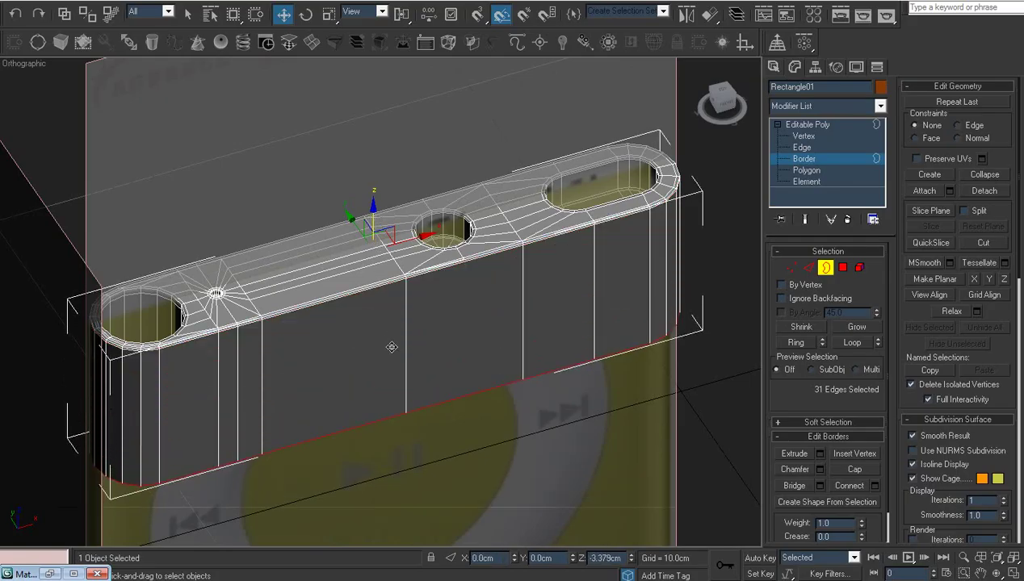
# Step: Reapply smoothing group 30 to all 541 polygons of the body and exit sub-object mode
pyautogui.click(825, 180)
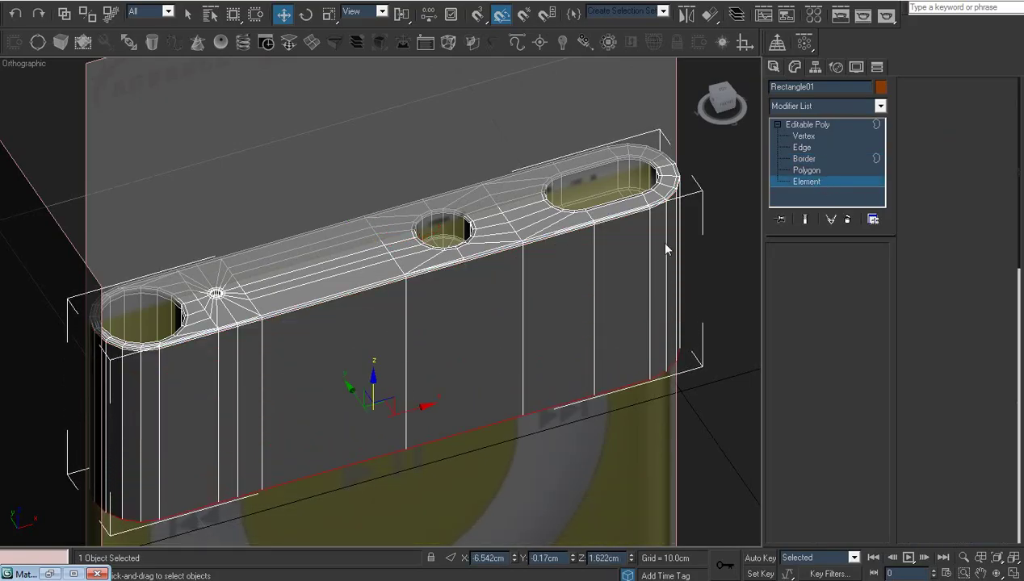
pyautogui.click(661, 243)
pyautogui.scroll(-3, 1003, 342)
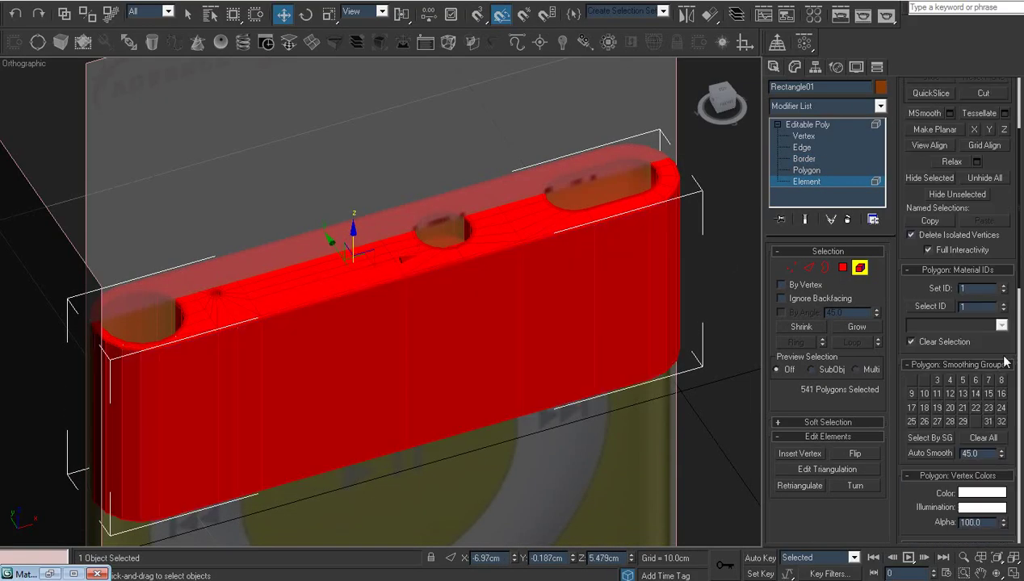
pyautogui.click(974, 421)
pyautogui.click(807, 124)
pyautogui.moveTo(496, 259); pyautogui.dragTo(514, 249, button='middle')
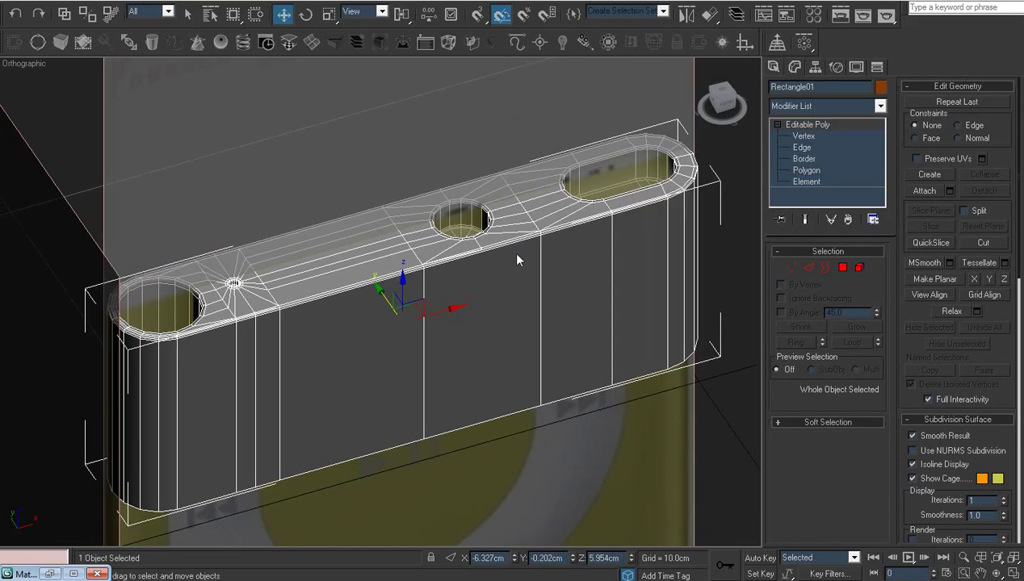
pyautogui.scroll(-4, 360, 446)
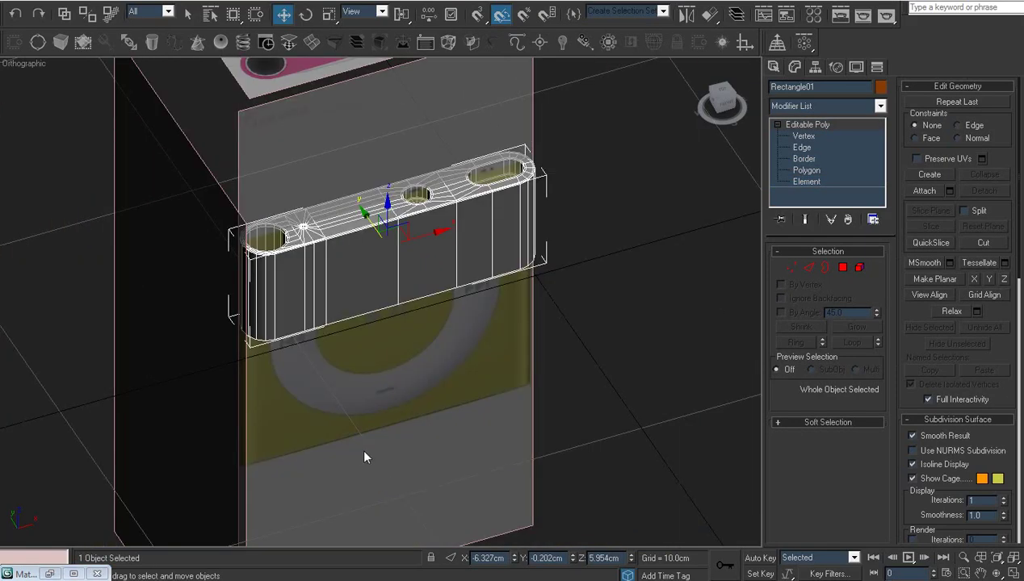
# Step: In Front view, drag the open bottom border further down to lengthen the side wall
pyautogui.press('f')
pyautogui.press('z')
pyautogui.click(804, 158)
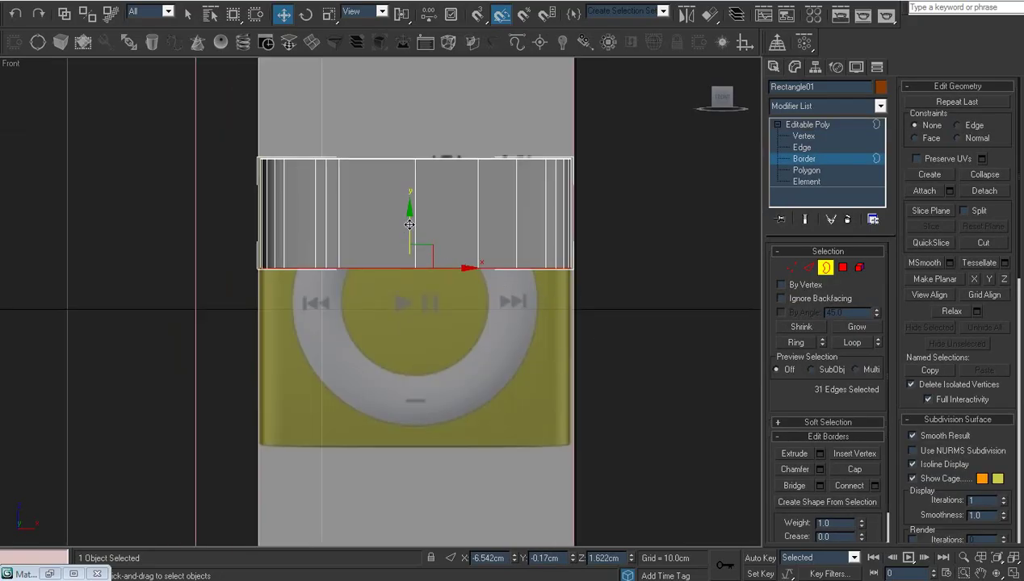
pyautogui.moveTo(409, 224); pyautogui.dragTo(426, 393)
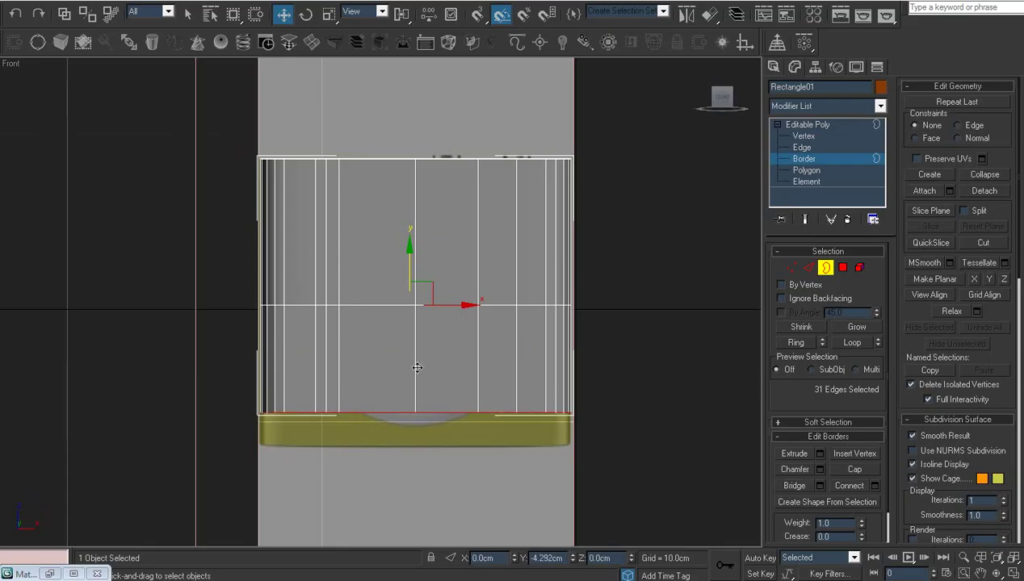
pyautogui.moveTo(426, 395)
pyautogui.mouseDown()
pyautogui.moveTo(392, 252)
pyautogui.moveTo(418, 263)
pyautogui.moveTo(399, 304)
pyautogui.mouseUp()
pyautogui.press('z')
# Step: Shift-scale the bottom border to 96% to form a slightly inset ring of faces
pyautogui.hotkey('ctrl', 'r')
pyautogui.rightClick(408, 335)
pyautogui.rightClick(408, 334)
pyautogui.click(424, 358)
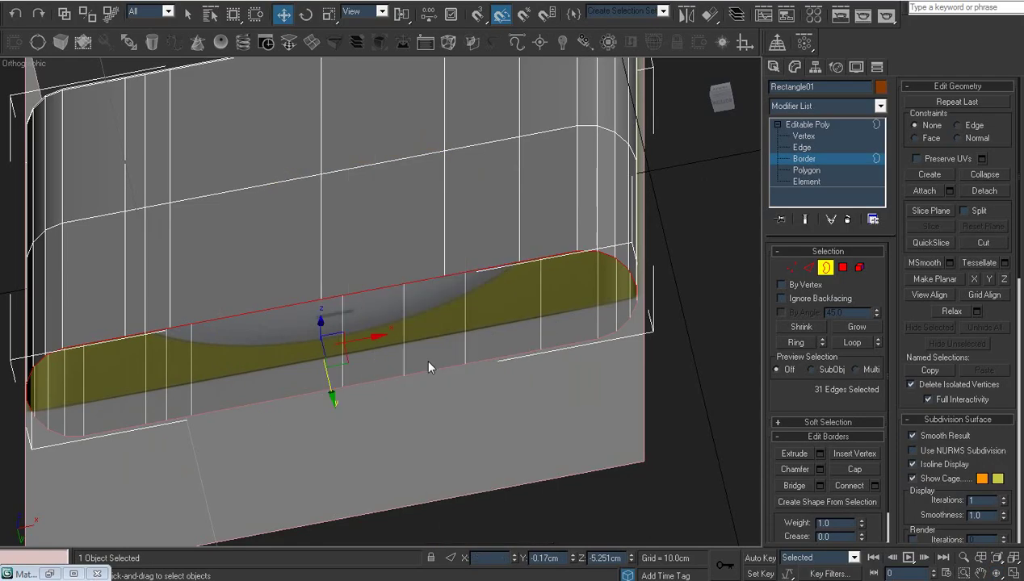
pyautogui.keyDown('shift'); pyautogui.moveTo(331, 344); pyautogui.dragTo(332, 345); pyautogui.keyUp('shift')
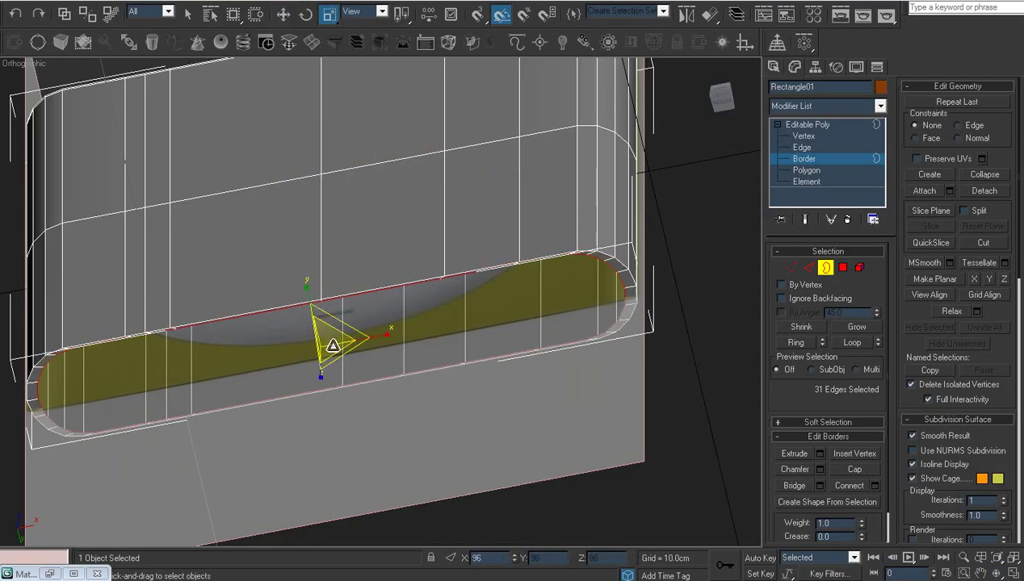
pyautogui.rightClick(332, 346)
pyautogui.click(344, 360)
pyautogui.press('b')
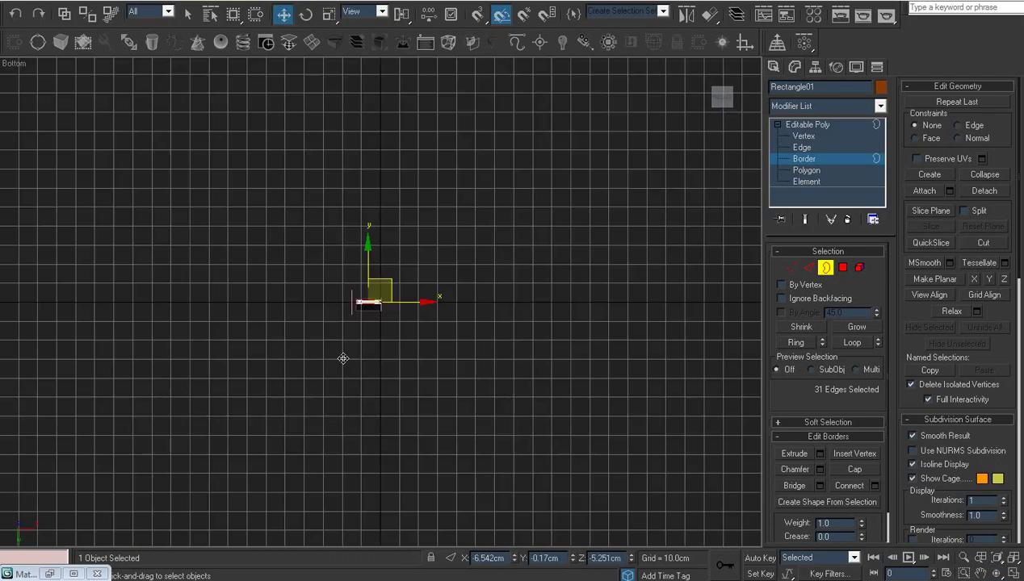
pyautogui.press('z')
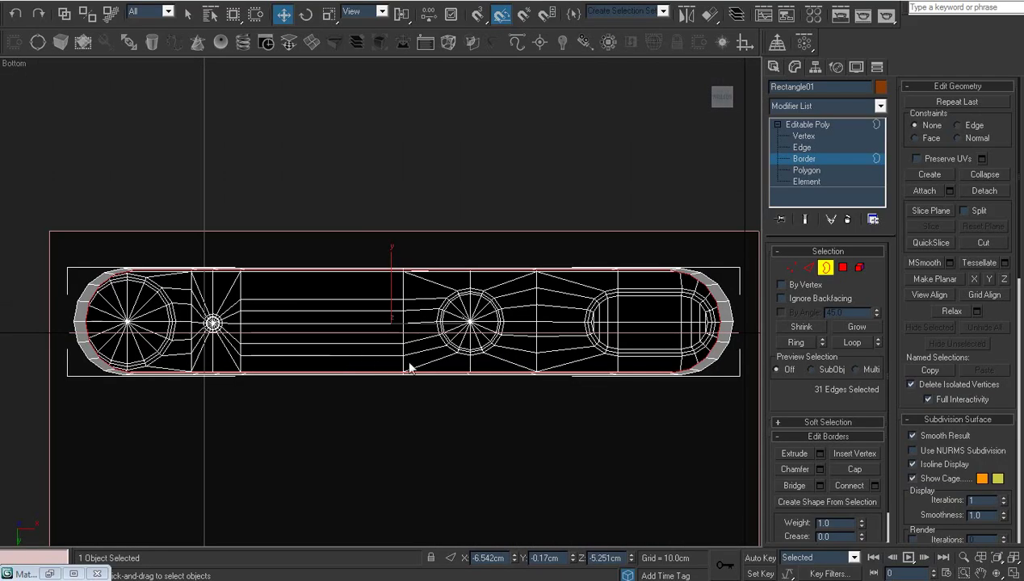
pyautogui.scroll(2, 407, 361)
pyautogui.moveTo(407, 363); pyautogui.dragTo(411, 371, button='middle')
pyautogui.scroll(3, 347, 379)
pyautogui.scroll(2, 404, 403)
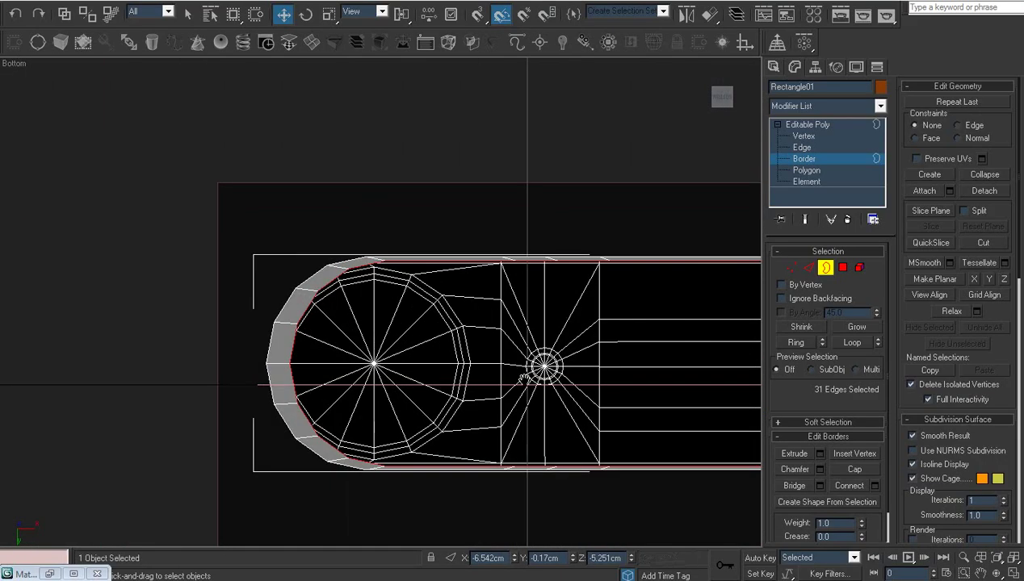
pyautogui.scroll(1, 469, 434)
pyautogui.moveTo(468, 435); pyautogui.dragTo(454, 336, button='middle')
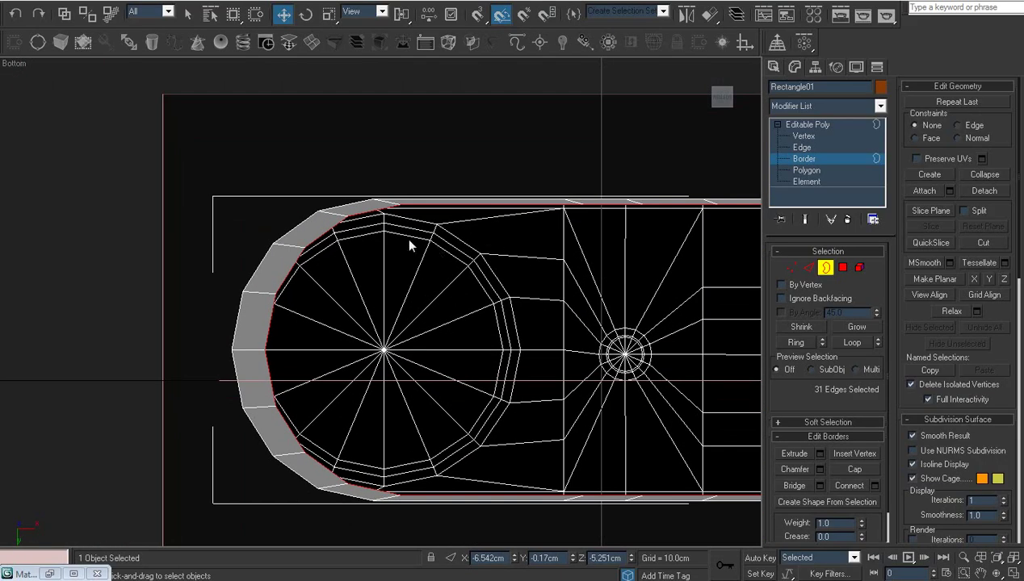
pyautogui.scroll(-4, 628, 252)
pyautogui.moveTo(360, 212); pyautogui.dragTo(751, 440)
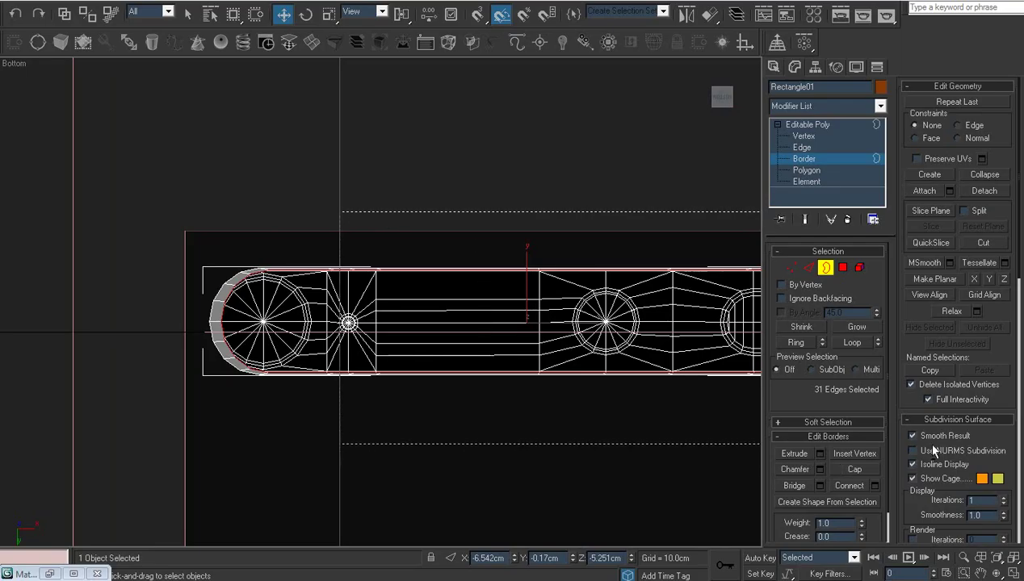
pyautogui.scroll(2, 457, 398)
pyautogui.moveTo(457, 399)
pyautogui.mouseDown(button='middle')
pyautogui.moveTo(686, 355)
pyautogui.moveTo(320, 365)
pyautogui.mouseUp(button='middle')
pyautogui.scroll(1, 339, 307)
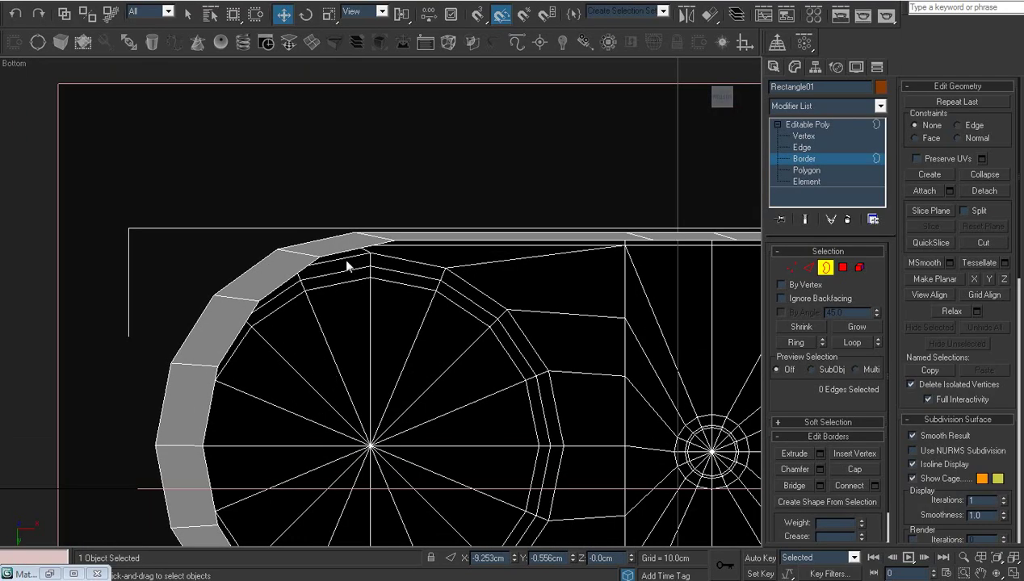
pyautogui.click(342, 252)
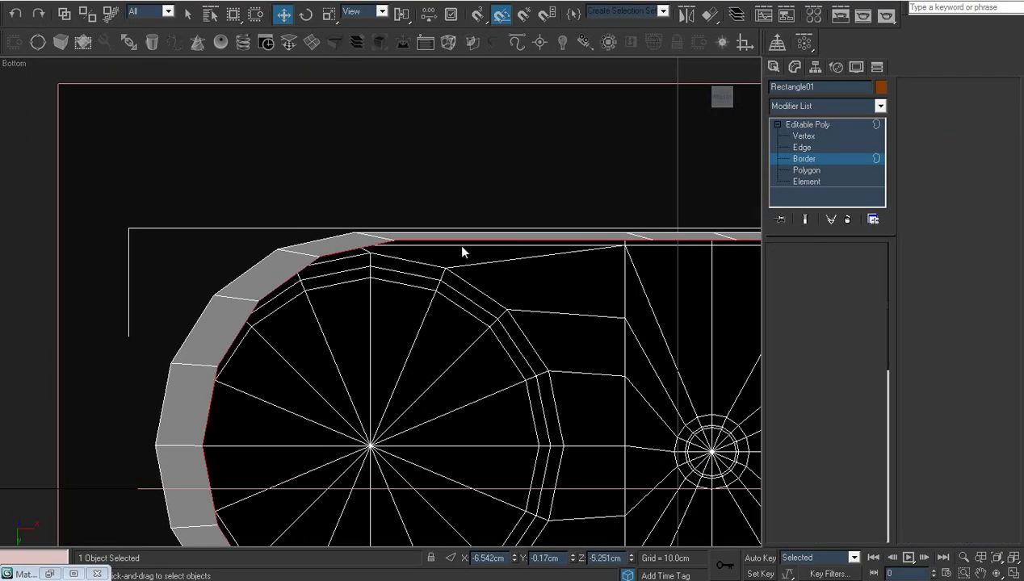
# Step: Select the left rounded end's eight-edge arc and slide it left to thin the wall
pyautogui.press('2')
pyautogui.click(370, 244)
pyautogui.scroll(-2, 370, 245)
pyautogui.moveTo(367, 280); pyautogui.dragTo(367, 274, button='middle')
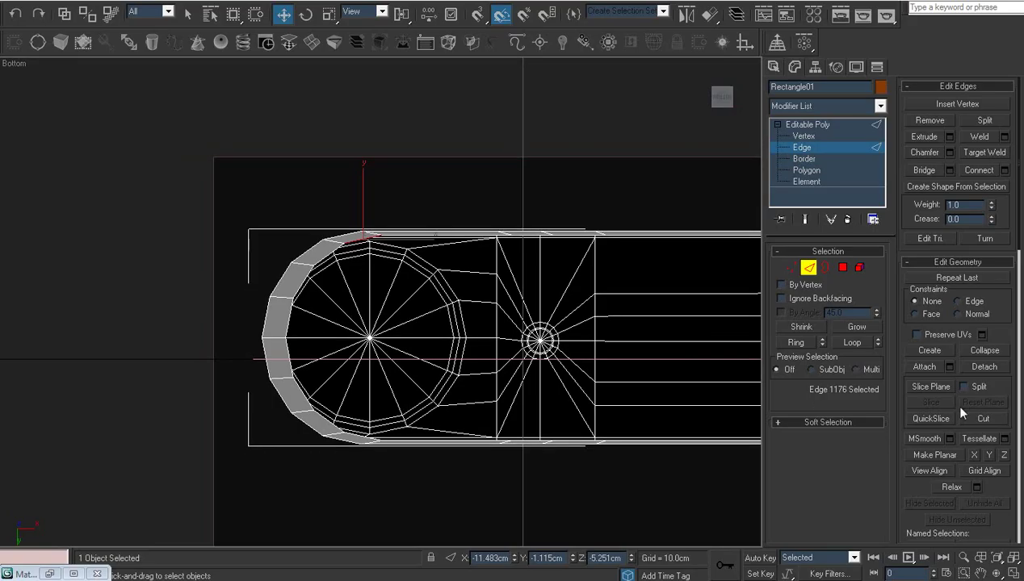
pyautogui.click(878, 339)
pyautogui.click(878, 339)
pyautogui.click(877, 339)
pyautogui.click(878, 340)
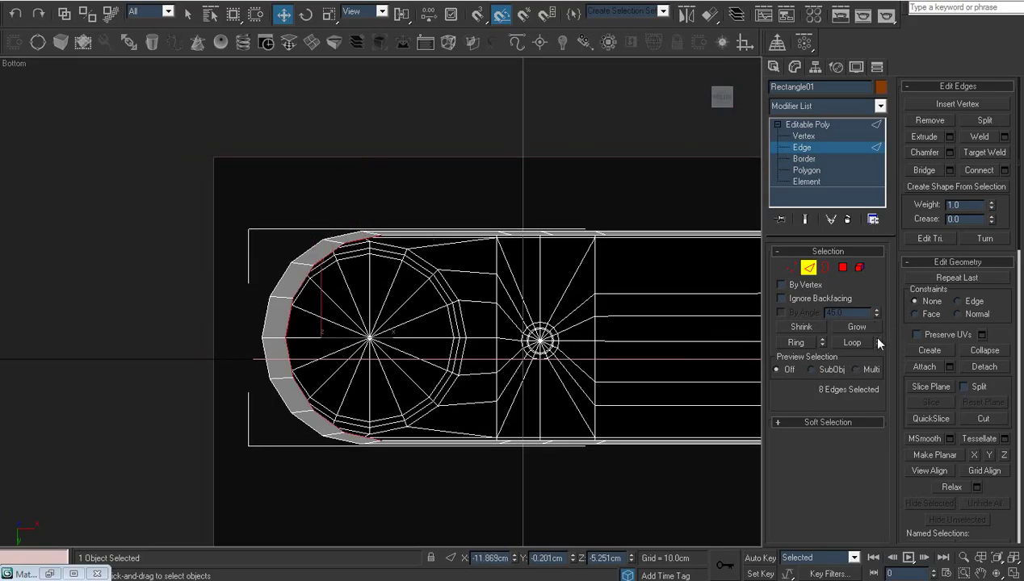
pyautogui.scroll(5, 283, 371)
pyautogui.rightClick(451, 343)
pyautogui.click(465, 349)
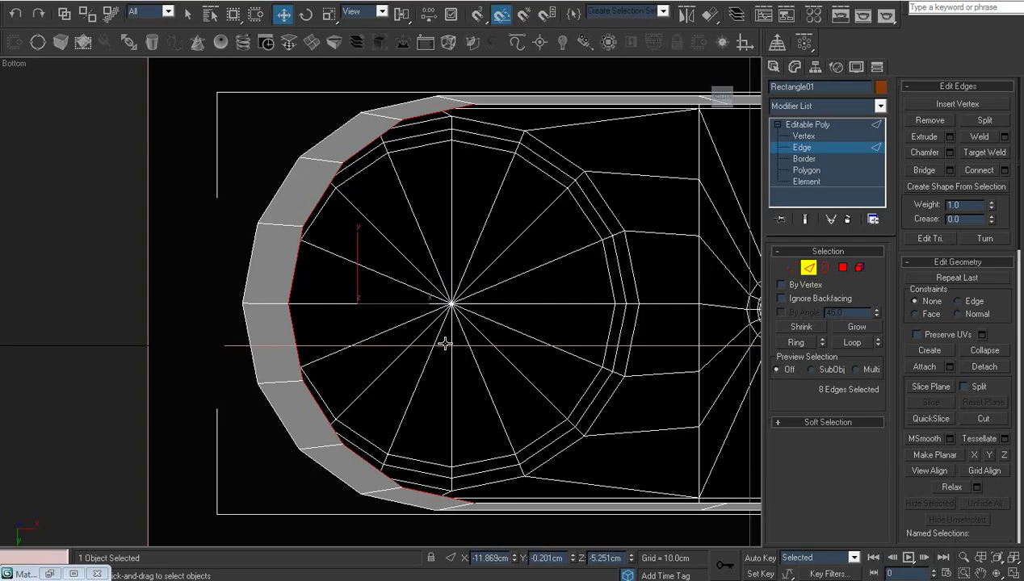
pyautogui.moveTo(408, 304); pyautogui.dragTo(367, 302)
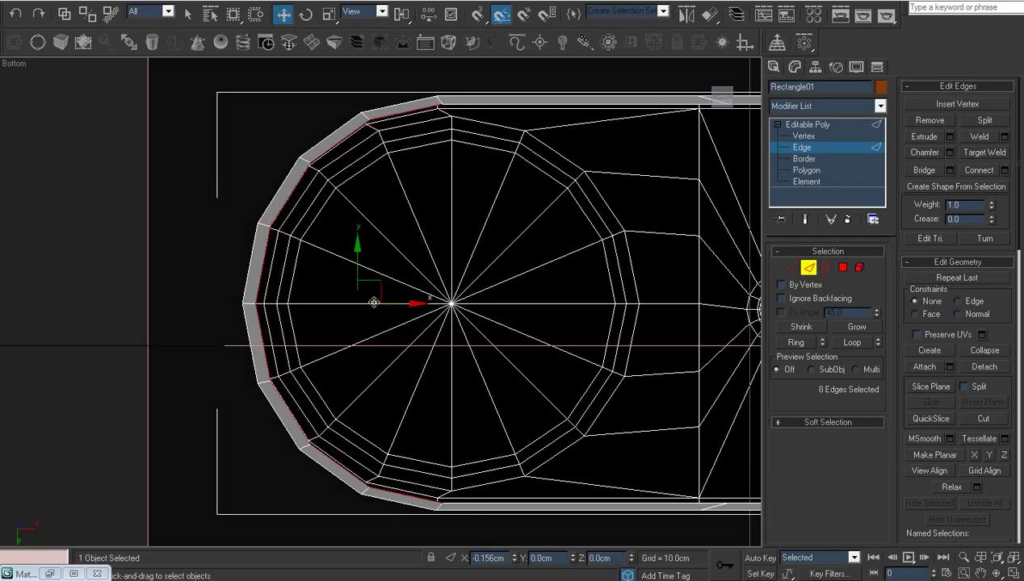
# Step: Select the right end's eight-edge arc and slide it right, narrowing that band to a thin strip
pyautogui.scroll(-4, 367, 303)
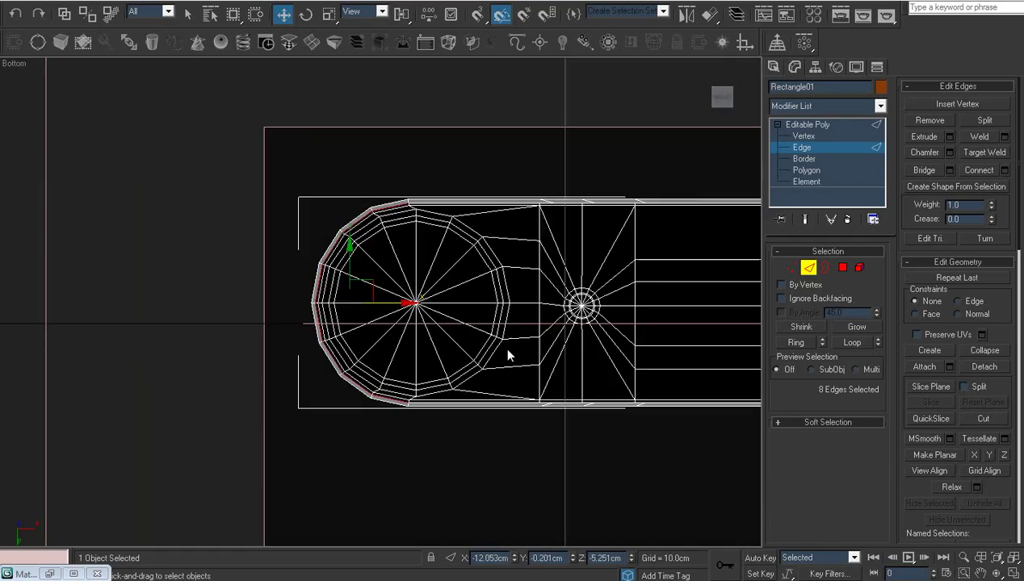
pyautogui.moveTo(507, 353)
pyautogui.mouseDown(button='middle')
pyautogui.moveTo(457, 347)
pyautogui.moveTo(379, 389)
pyautogui.mouseUp(button='middle')
pyautogui.scroll(2, 444, 260)
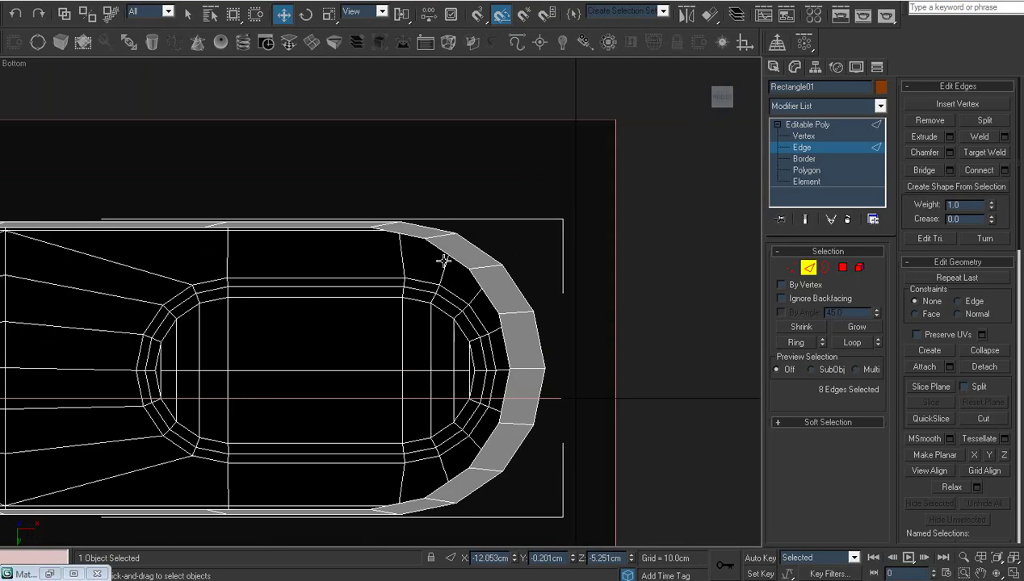
pyautogui.click(413, 237)
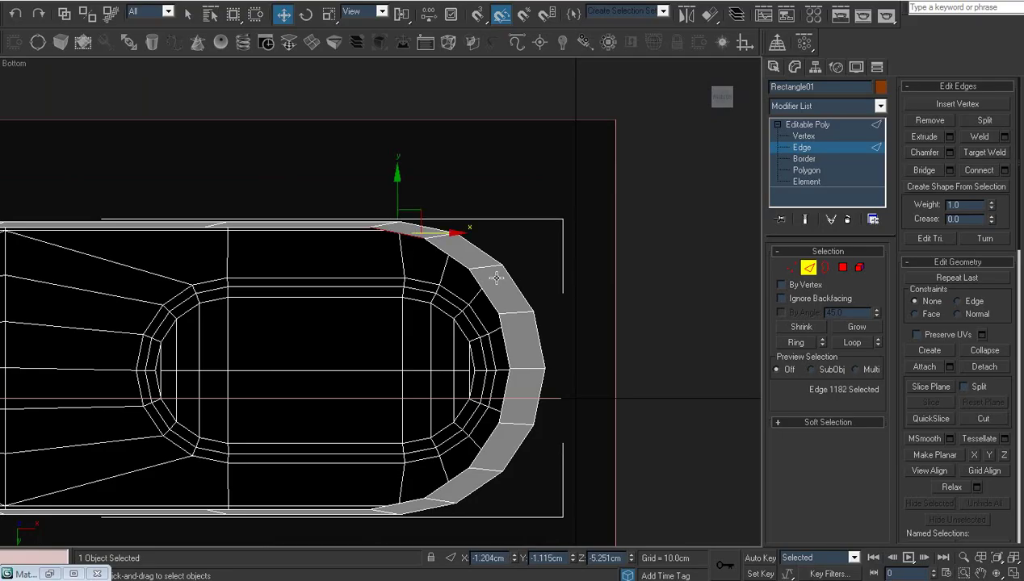
pyautogui.click(877, 340)
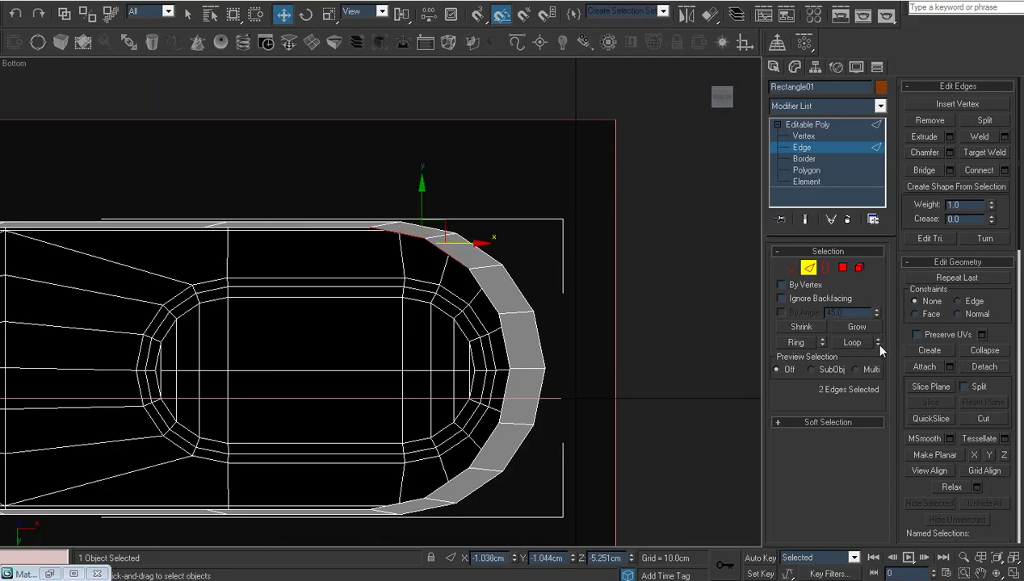
pyautogui.click(878, 340)
pyautogui.click(877, 340)
pyautogui.click(878, 341)
pyautogui.click(878, 340)
pyautogui.click(878, 340)
pyautogui.click(878, 341)
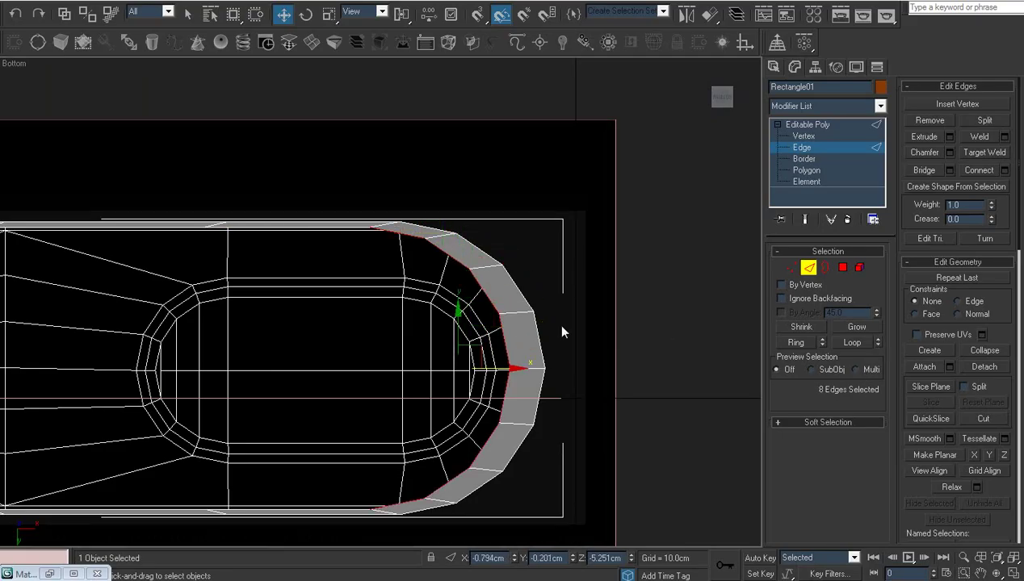
pyautogui.moveTo(555, 322); pyautogui.dragTo(449, 327, button='middle')
pyautogui.scroll(2, 449, 327)
pyautogui.moveTo(451, 305); pyautogui.dragTo(495, 304)
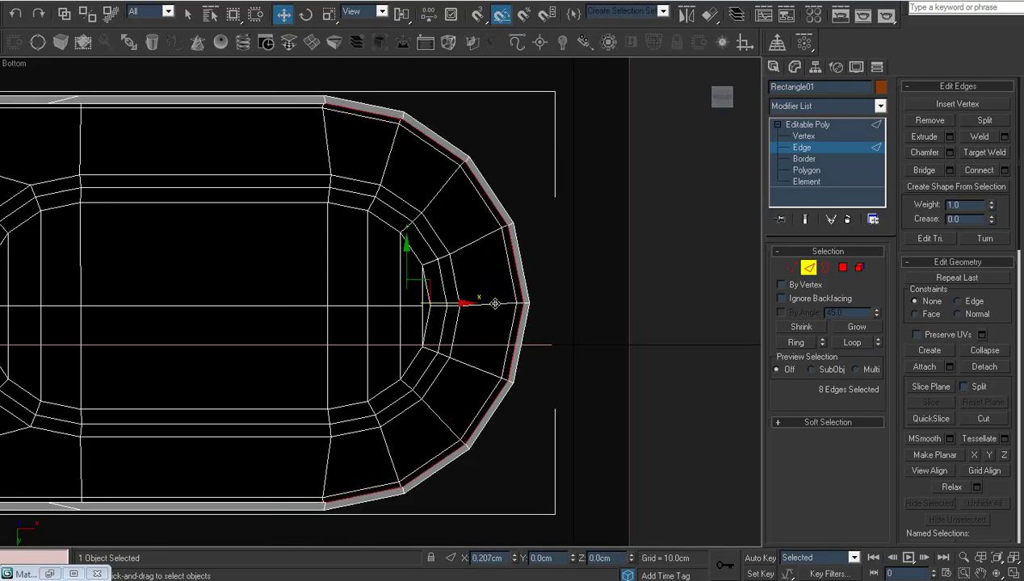
pyautogui.moveTo(495, 303); pyautogui.dragTo(516, 304)
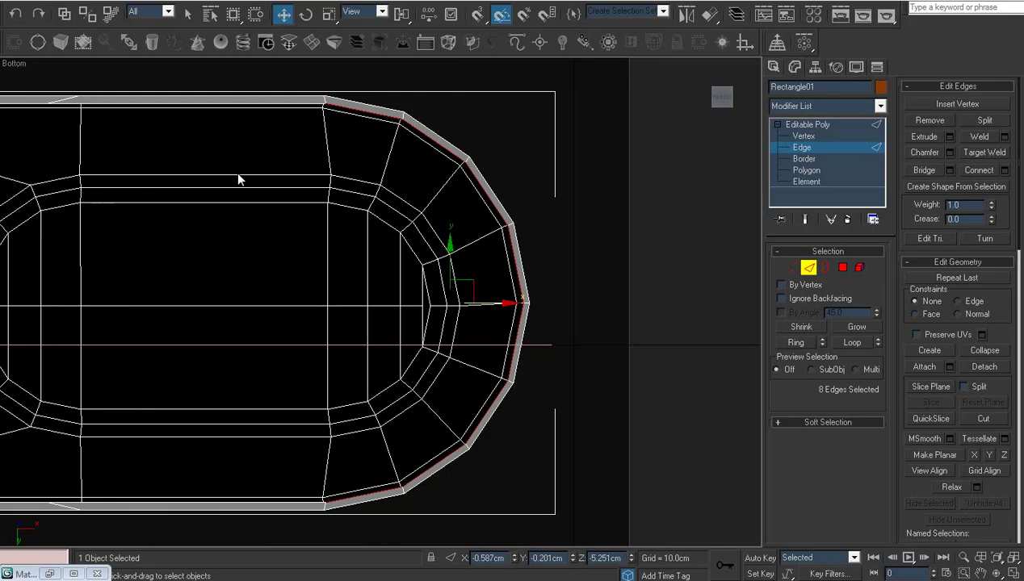
pyautogui.moveTo(239, 179); pyautogui.dragTo(290, 187, button='middle')
# Step: At Vertex level, nudge a top-edge vertex and its matching bottom-edge vertex along X
pyautogui.press('1')
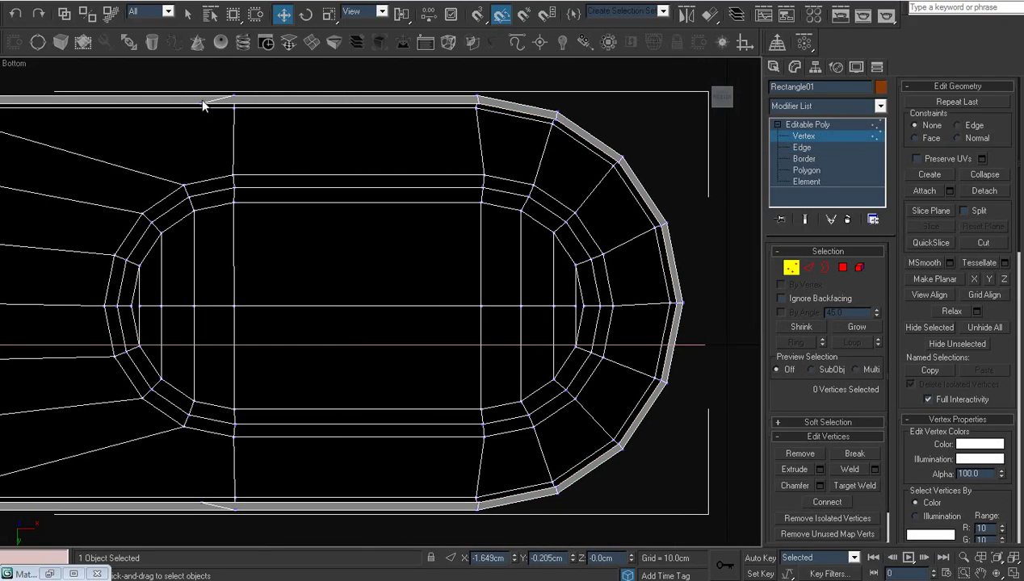
pyautogui.click(201, 103)
pyautogui.moveTo(244, 106); pyautogui.dragTo(271, 105)
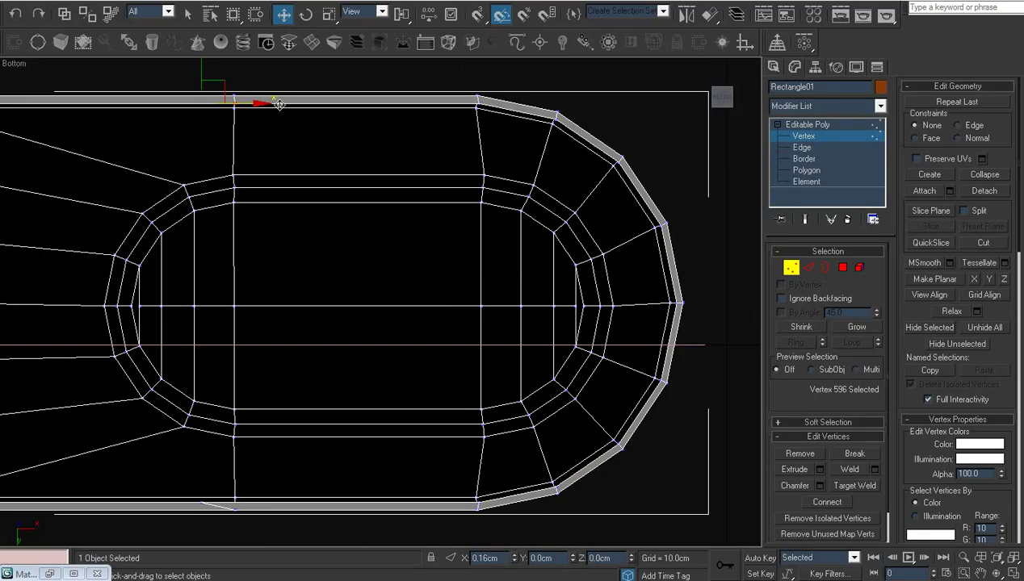
pyautogui.click(254, 518)
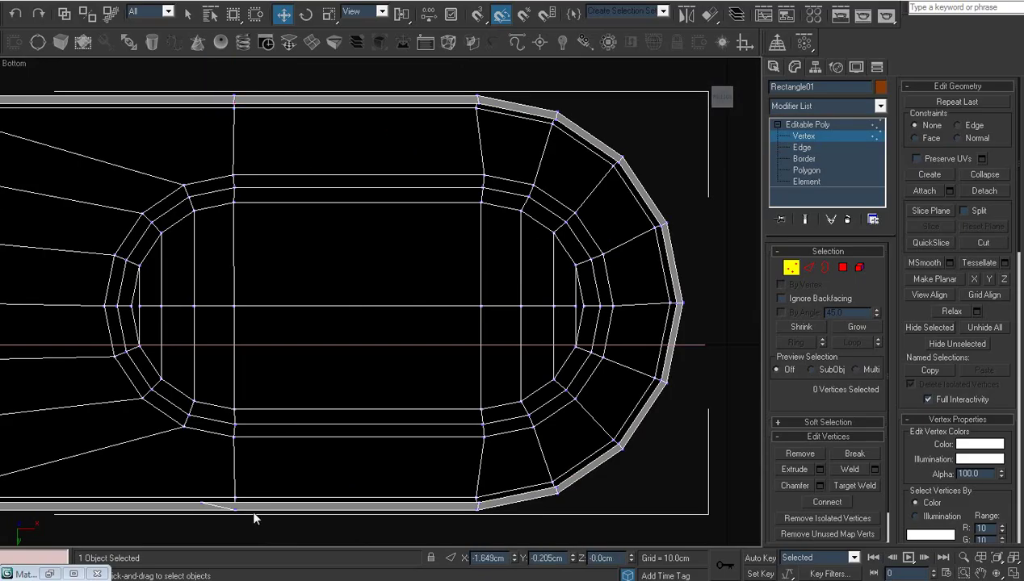
pyautogui.click(202, 503)
pyautogui.moveTo(250, 503); pyautogui.dragTo(251, 503)
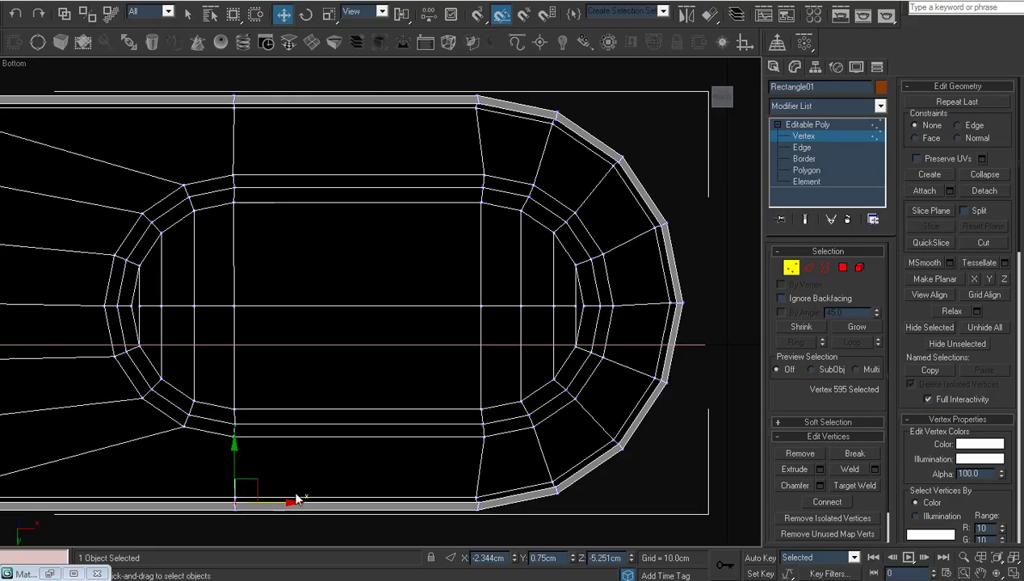
pyautogui.click(277, 477)
# Step: Box-select vertex columns beside the circle and shift one slightly right to straighten it
pyautogui.scroll(-3, 276, 206)
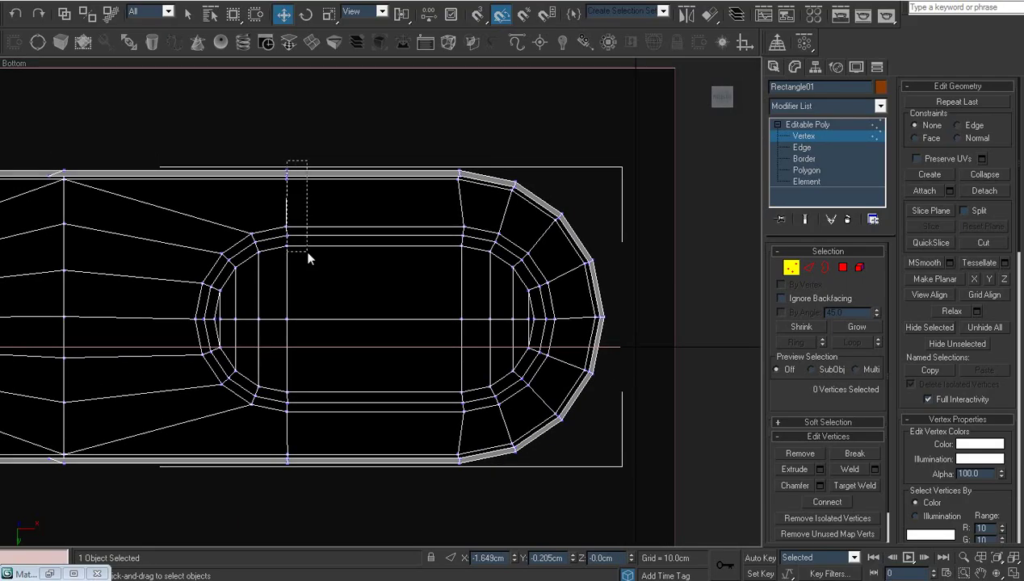
pyautogui.moveTo(284, 162)
pyautogui.mouseDown()
pyautogui.moveTo(322, 486)
pyautogui.moveTo(290, 146)
pyautogui.mouseUp()
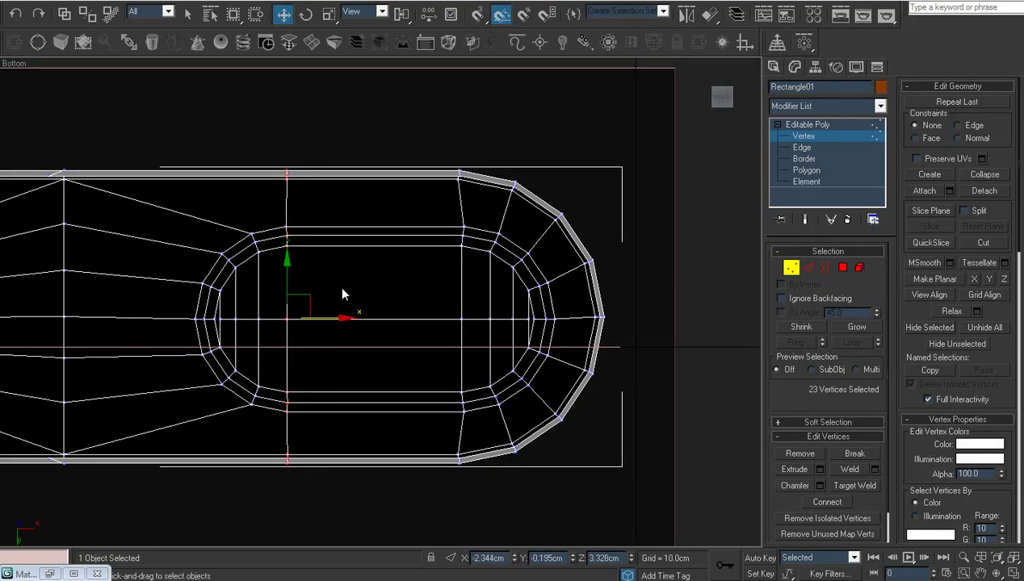
pyautogui.press('e')
pyautogui.press('r')
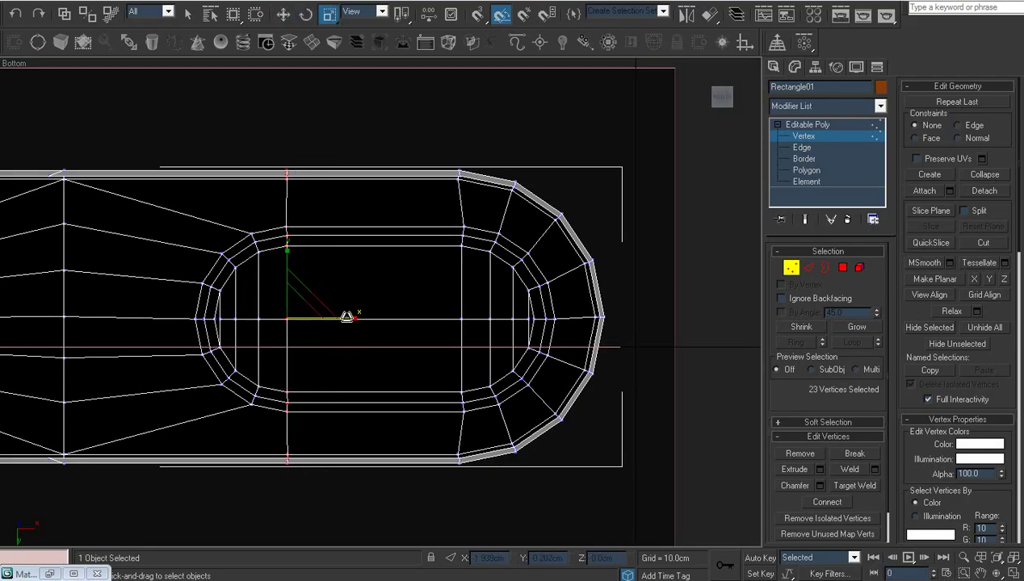
pyautogui.moveTo(521, 362)
pyautogui.mouseDown(button='middle')
pyautogui.moveTo(579, 321)
pyautogui.moveTo(621, 359)
pyautogui.mouseUp(button='middle')
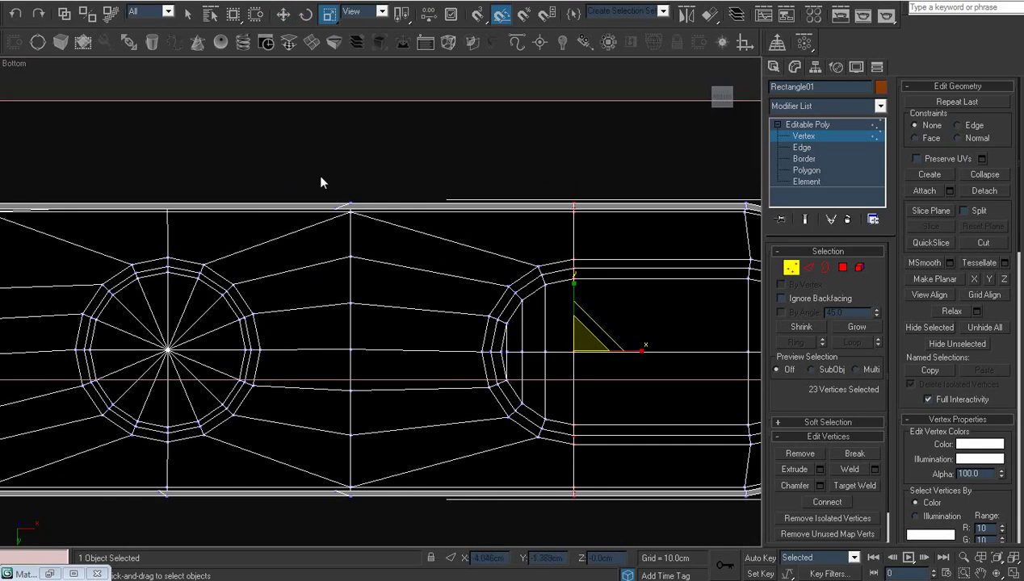
pyautogui.moveTo(317, 174); pyautogui.dragTo(398, 516)
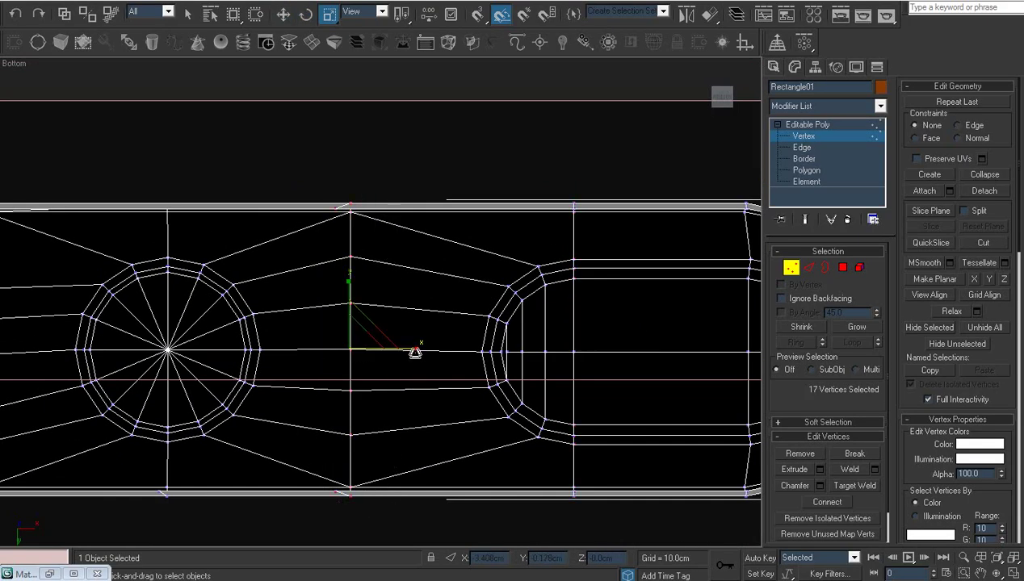
pyautogui.moveTo(413, 414); pyautogui.dragTo(463, 385)
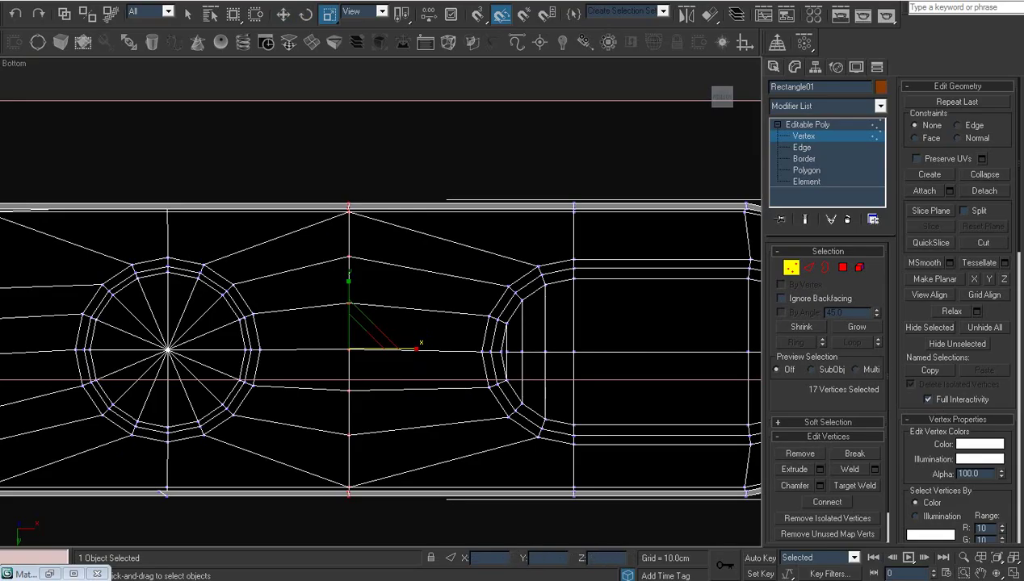
pyautogui.rightClick(440, 313)
pyautogui.click(460, 320)
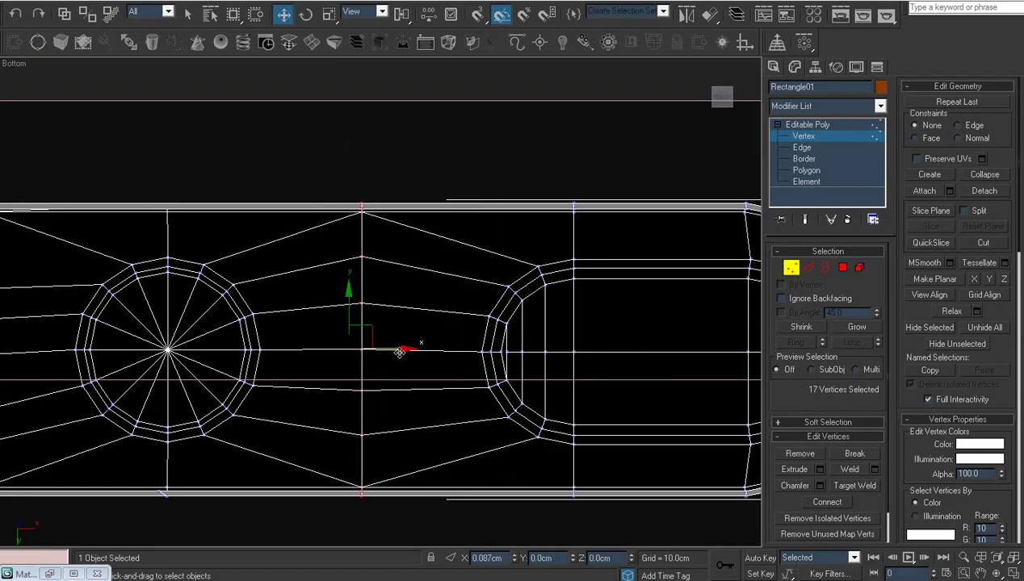
pyautogui.moveTo(387, 353); pyautogui.dragTo(393, 353)
# Step: Box-select the vertex column left of the circle and switch to Scale to flatten it
pyautogui.scroll(-2, 394, 366)
pyautogui.moveTo(394, 365); pyautogui.dragTo(489, 371, button='middle')
pyautogui.scroll(2, 366, 359)
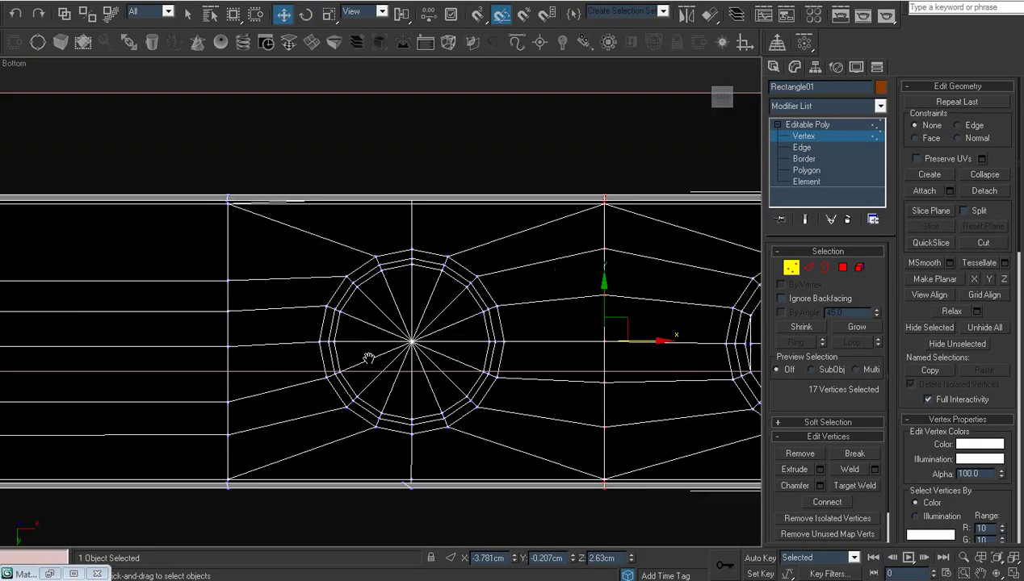
pyautogui.scroll(2, 350, 485)
pyautogui.moveTo(311, 474); pyautogui.dragTo(381, 118)
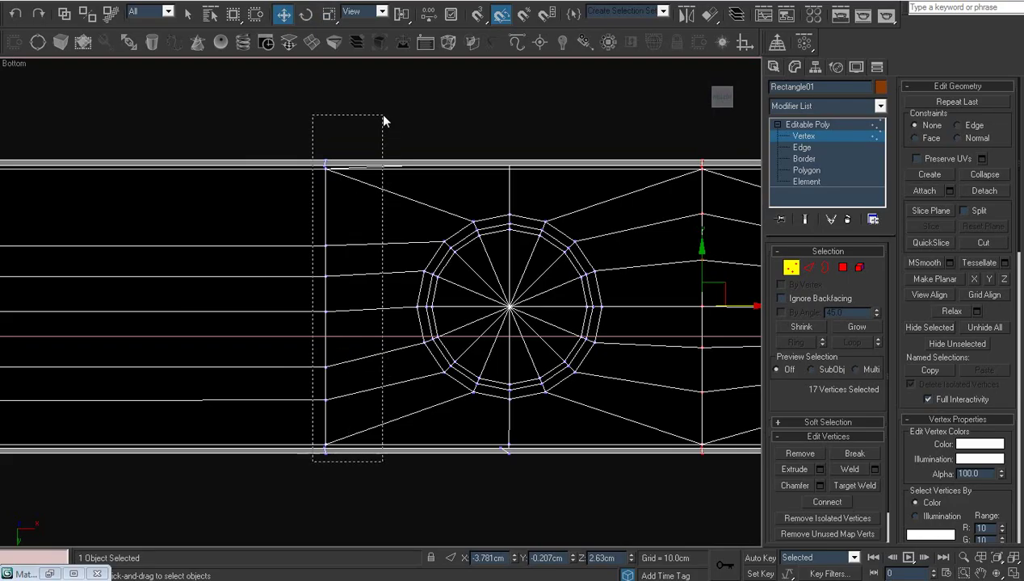
pyautogui.press('e')
pyautogui.press('r')
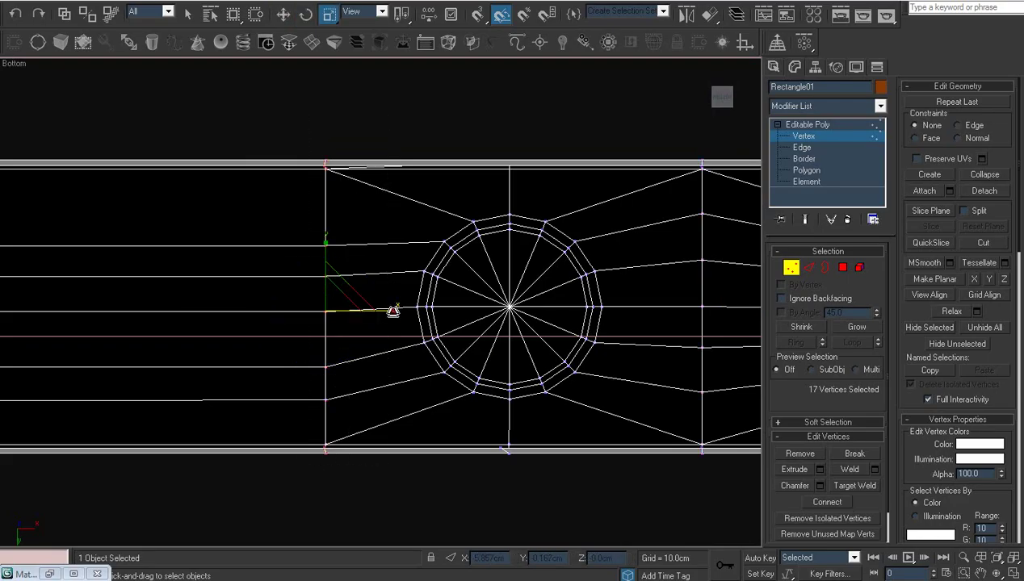
pyautogui.scroll(-3, 407, 252)
pyautogui.scroll(4, 554, 248)
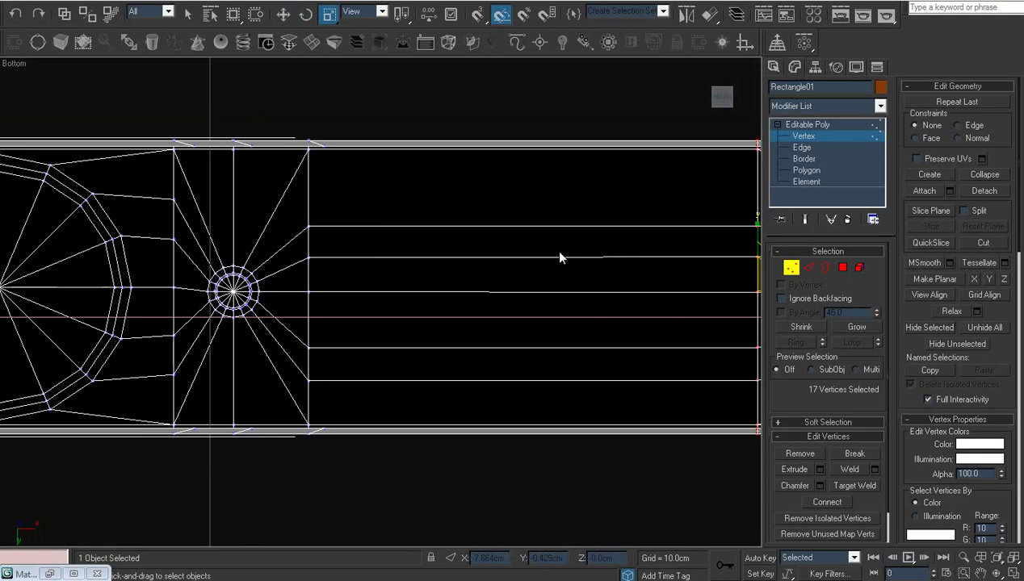
pyautogui.scroll(1, 556, 292)
# Step: Slide three top-wall vertices, then one more top-edge vertex, into line with their edges
pyautogui.scroll(3, 445, 389)
pyautogui.scroll(2, 525, 352)
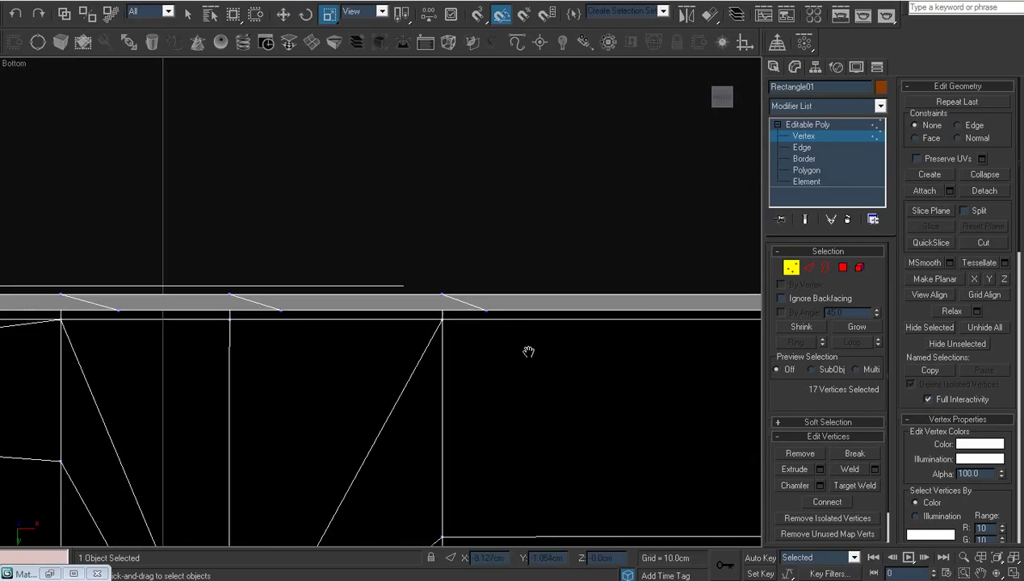
pyautogui.click(487, 309)
pyautogui.keyDown('ctrl'); pyautogui.click(280, 307); pyautogui.keyUp('ctrl')
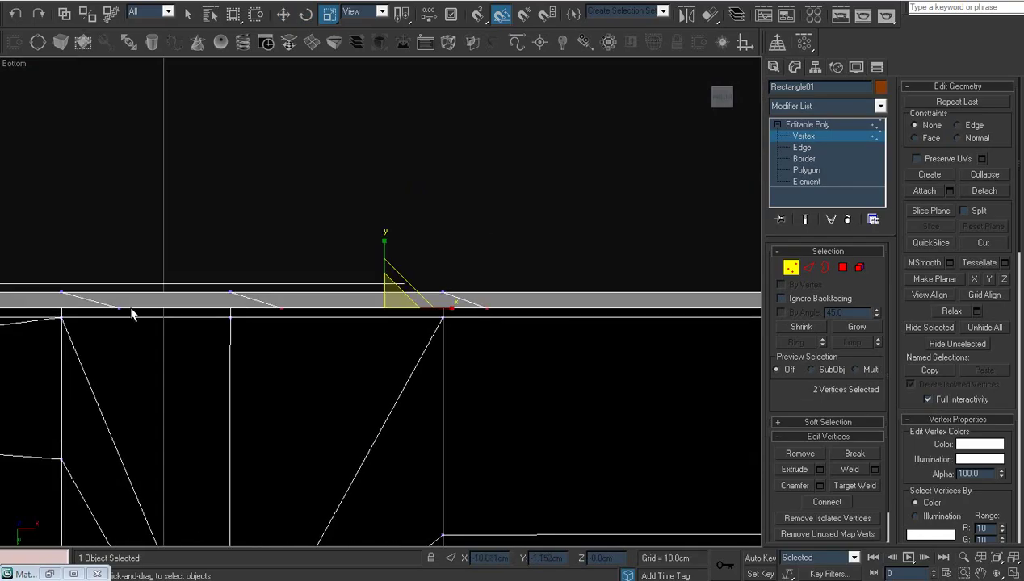
pyautogui.keyDown('ctrl'); pyautogui.click(120, 307); pyautogui.keyUp('ctrl')
pyautogui.press('w')
pyautogui.scroll(-1, 436, 299)
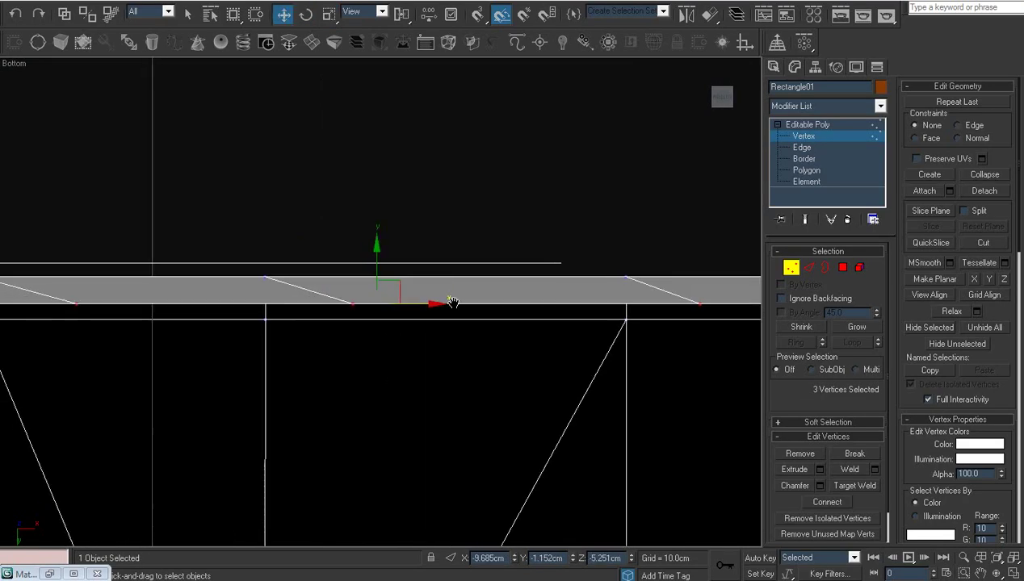
pyautogui.moveTo(452, 300); pyautogui.dragTo(486, 313, button='middle')
pyautogui.moveTo(484, 300); pyautogui.dragTo(444, 300)
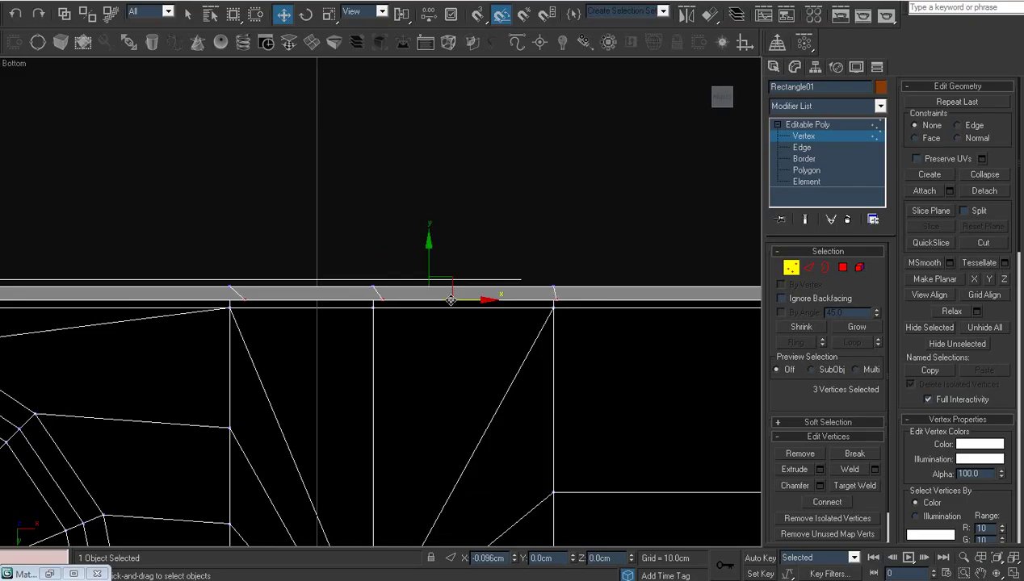
pyautogui.click(435, 326)
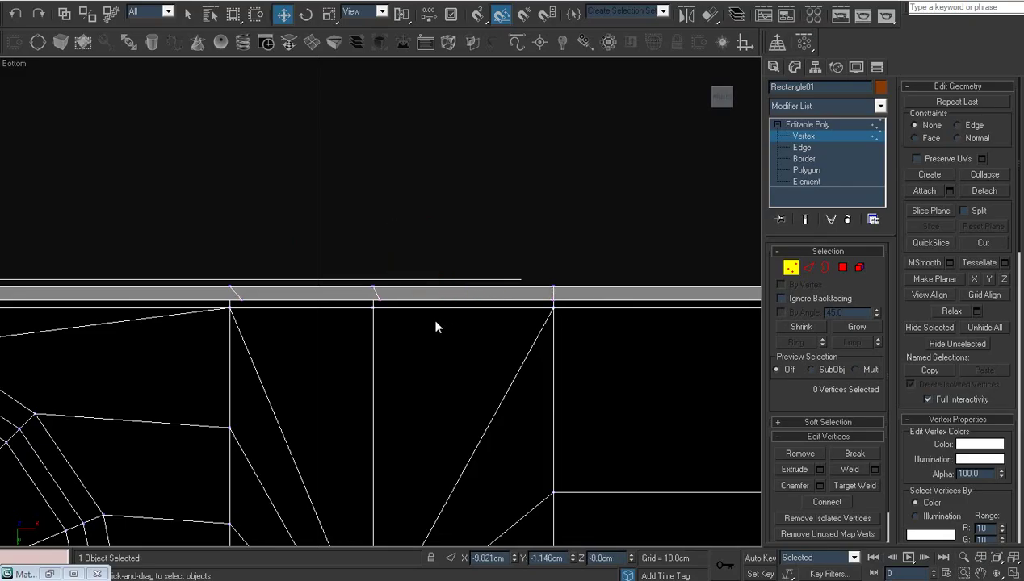
pyautogui.click(378, 304)
pyautogui.moveTo(424, 301); pyautogui.dragTo(420, 302)
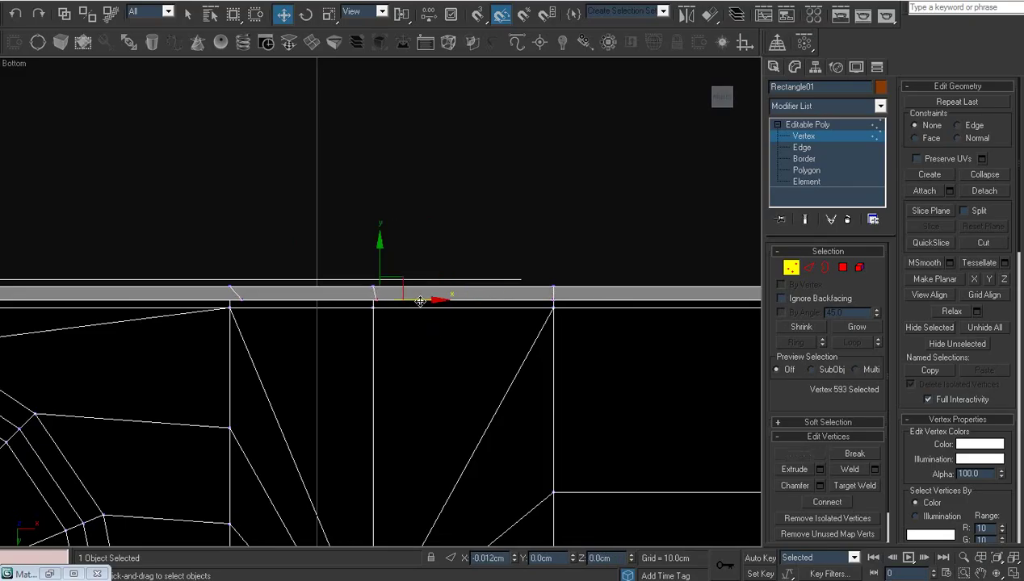
# Step: Move the vertices of the next slanted edges along X until those edges run vertical
pyautogui.click(414, 311)
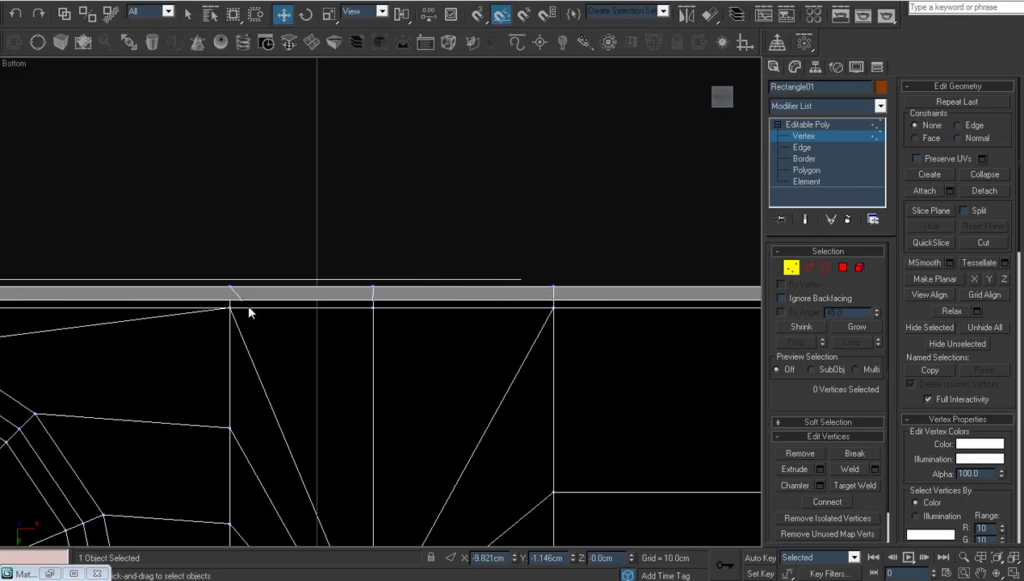
pyautogui.click(230, 287)
pyautogui.moveTo(241, 343); pyautogui.dragTo(380, 347, button='middle')
pyautogui.scroll(5, 378, 346)
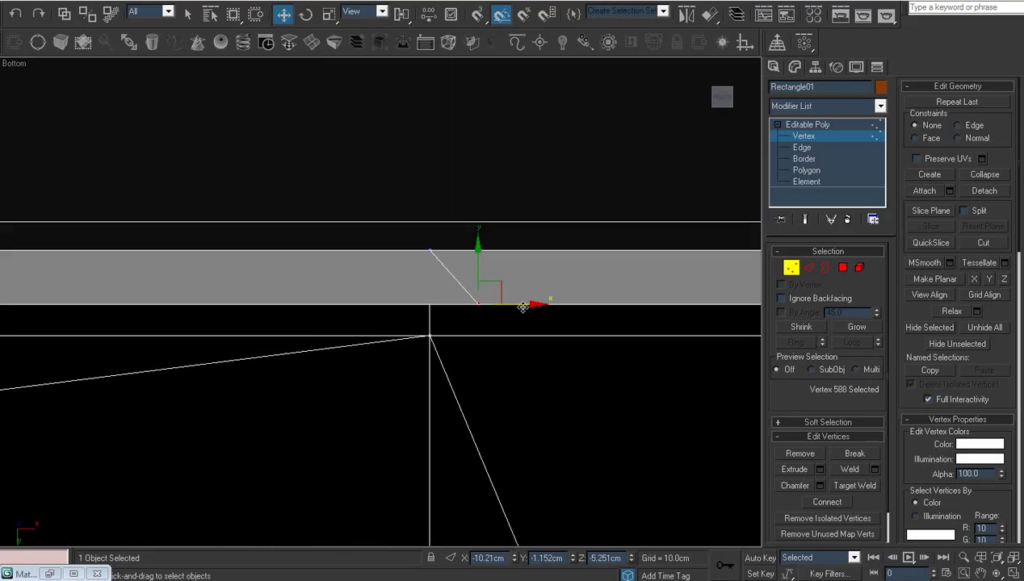
pyautogui.moveTo(523, 308); pyautogui.dragTo(475, 308)
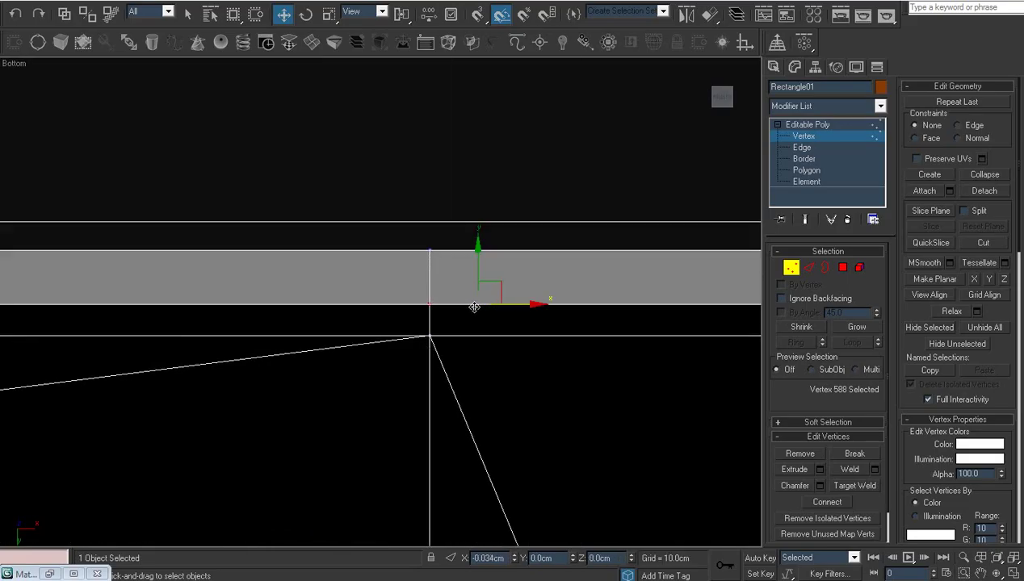
pyautogui.scroll(-5, 475, 307)
pyautogui.moveTo(372, 345); pyautogui.dragTo(409, 223, button='middle')
pyautogui.scroll(5, 409, 223)
pyautogui.moveTo(389, 258); pyautogui.dragTo(436, 301, button='middle')
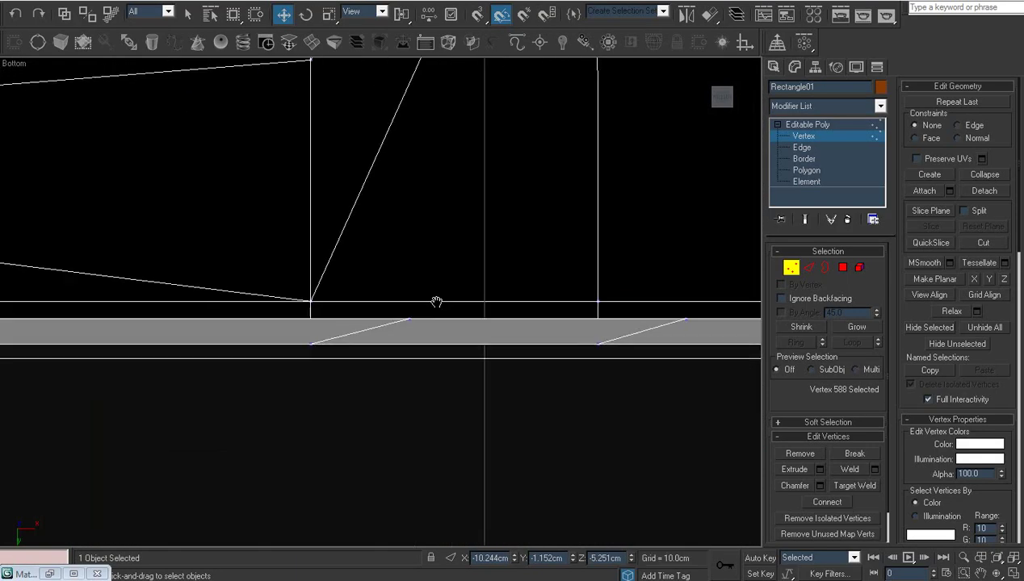
pyautogui.click(409, 320)
pyautogui.keyDown('ctrl'); pyautogui.click(699, 322); pyautogui.keyUp('ctrl')
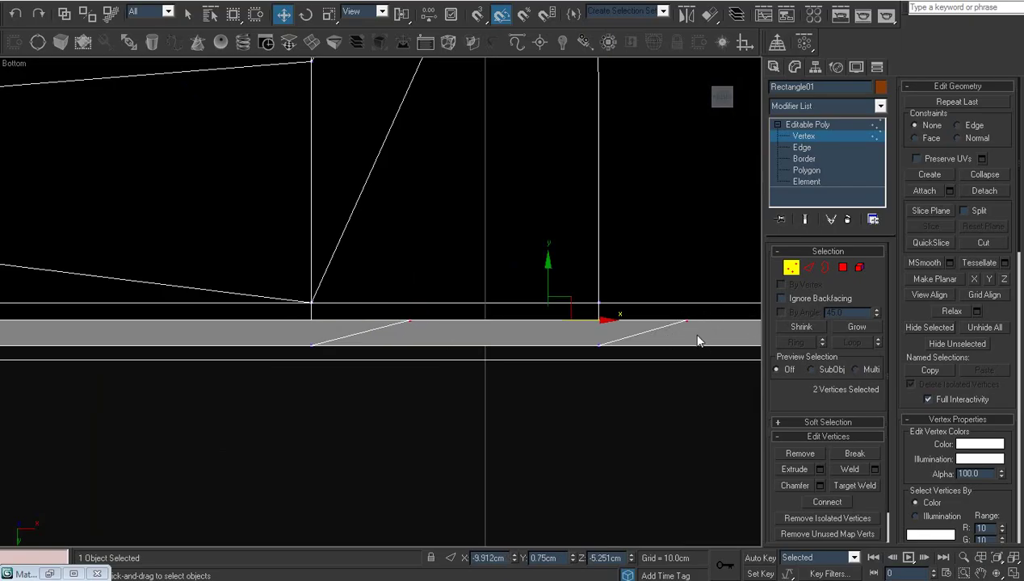
pyautogui.moveTo(603, 323); pyautogui.dragTo(502, 321)
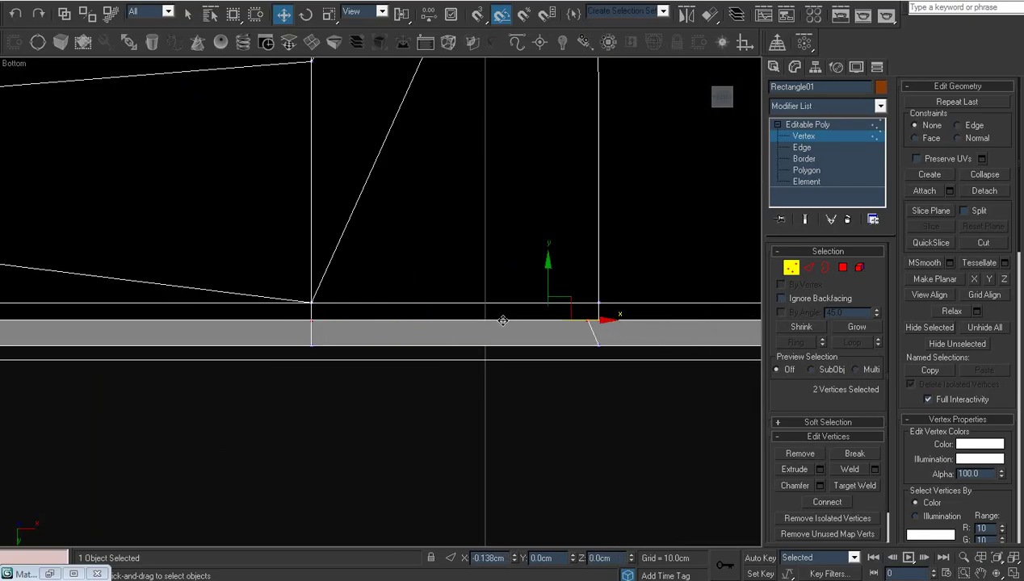
# Step: Straighten the last two slanted edges by moving their vertices, then return to Edge level
pyautogui.click(588, 325)
pyautogui.moveTo(589, 325); pyautogui.dragTo(447, 312, button='middle')
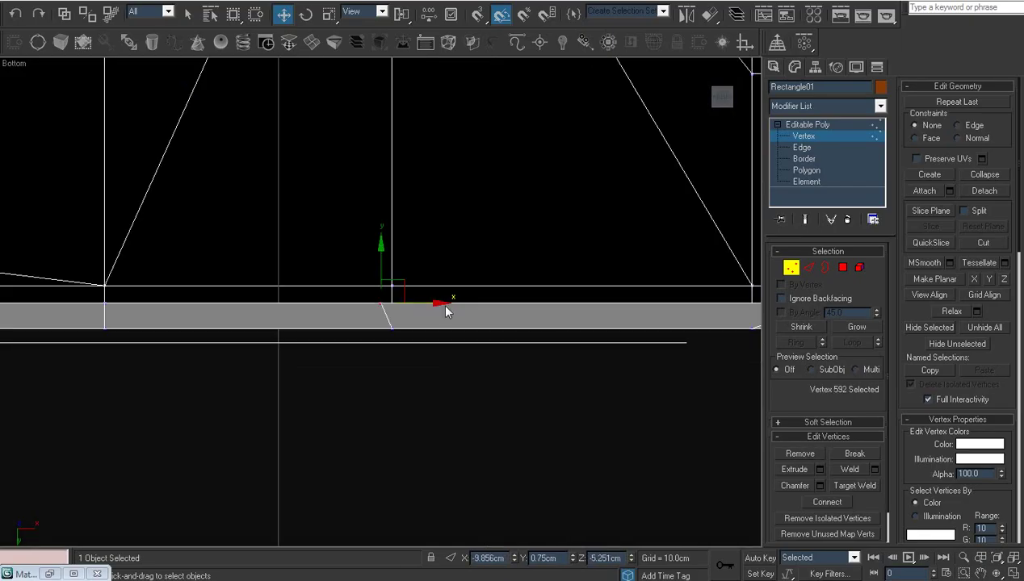
pyautogui.moveTo(446, 312); pyautogui.dragTo(433, 303)
pyautogui.click(456, 327)
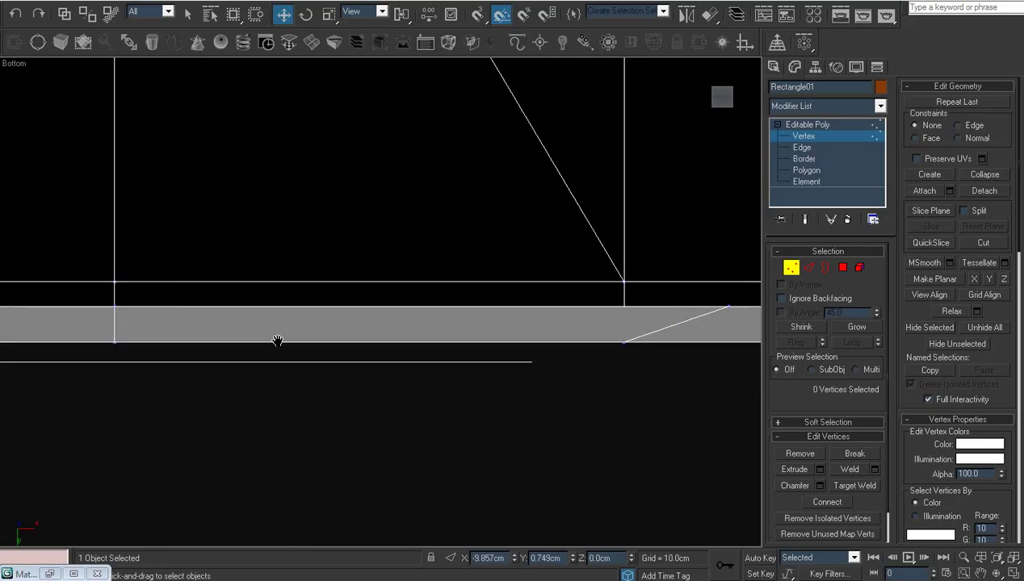
pyautogui.moveTo(457, 327); pyautogui.dragTo(184, 314, button='middle')
pyautogui.moveTo(546, 284); pyautogui.dragTo(494, 286)
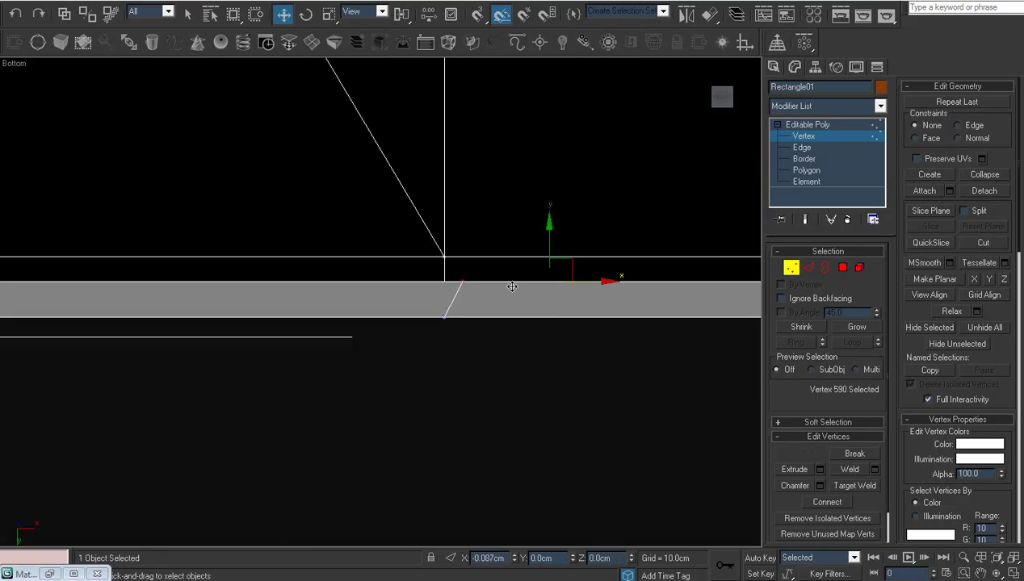
pyautogui.click(494, 287)
pyautogui.scroll(-5, 517, 310)
pyautogui.scroll(-3, 527, 322)
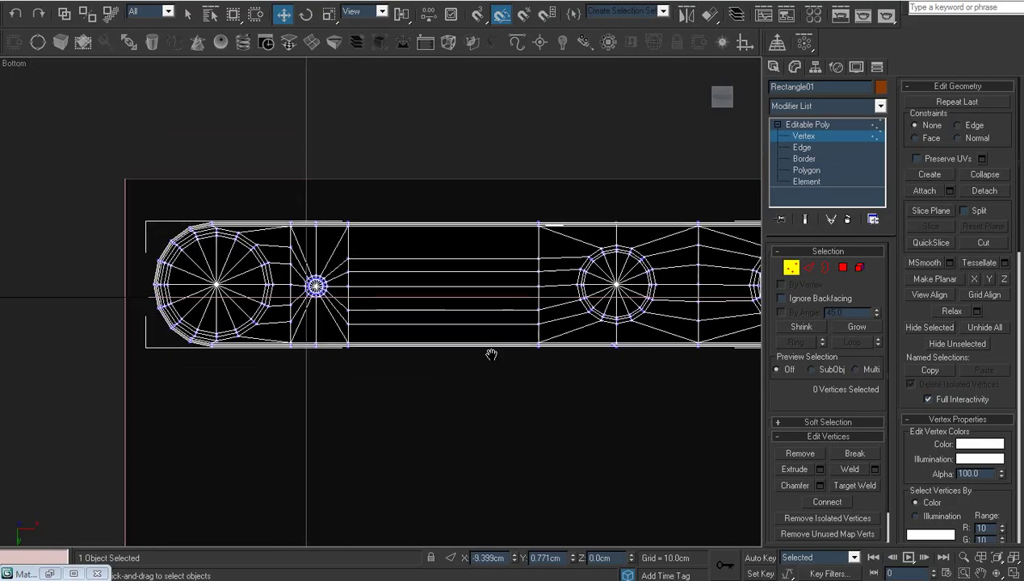
pyautogui.moveTo(490, 354); pyautogui.dragTo(463, 369, button='middle')
pyautogui.scroll(2, 402, 317)
pyautogui.scroll(2, 402, 317)
pyautogui.moveTo(402, 318); pyautogui.dragTo(402, 367, button='middle')
pyautogui.press('2')
pyautogui.scroll(5, 402, 367)
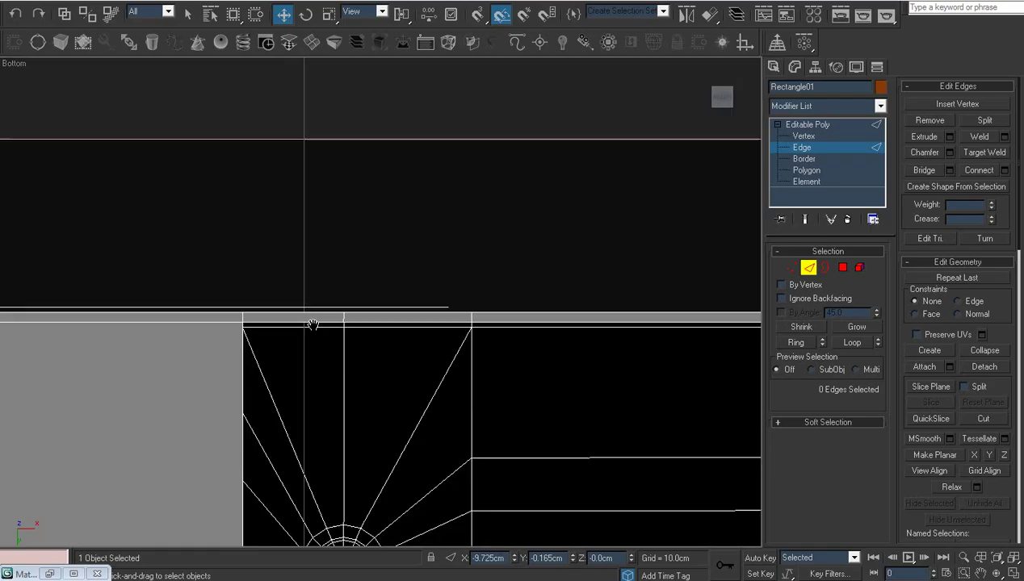
pyautogui.scroll(3, 272, 423)
pyautogui.click(273, 408)
pyautogui.keyDown('ctrl'); pyautogui.click(359, 407); pyautogui.keyUp('ctrl')
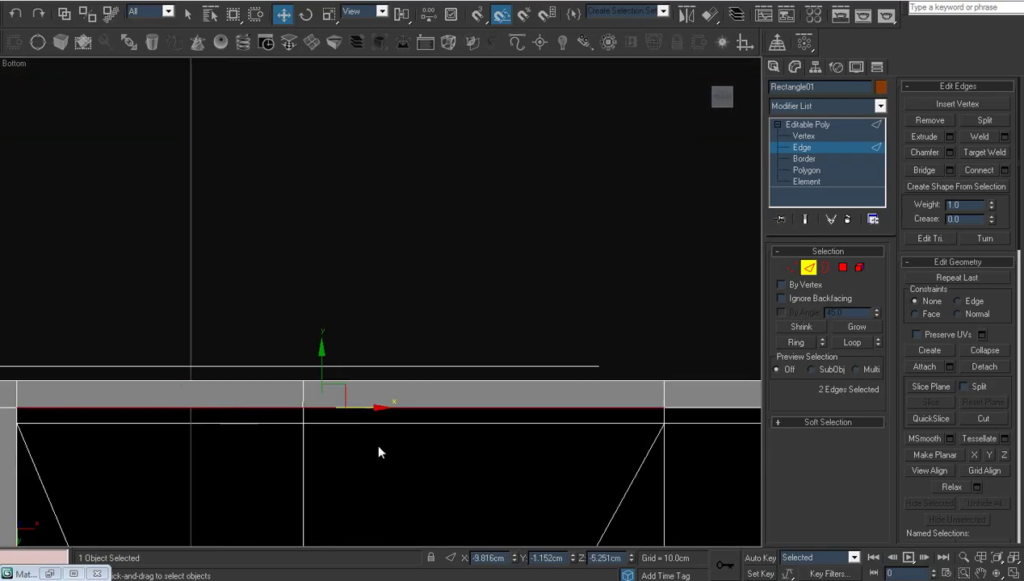
pyautogui.scroll(-5, 380, 420)
pyautogui.scroll(5, 404, 266)
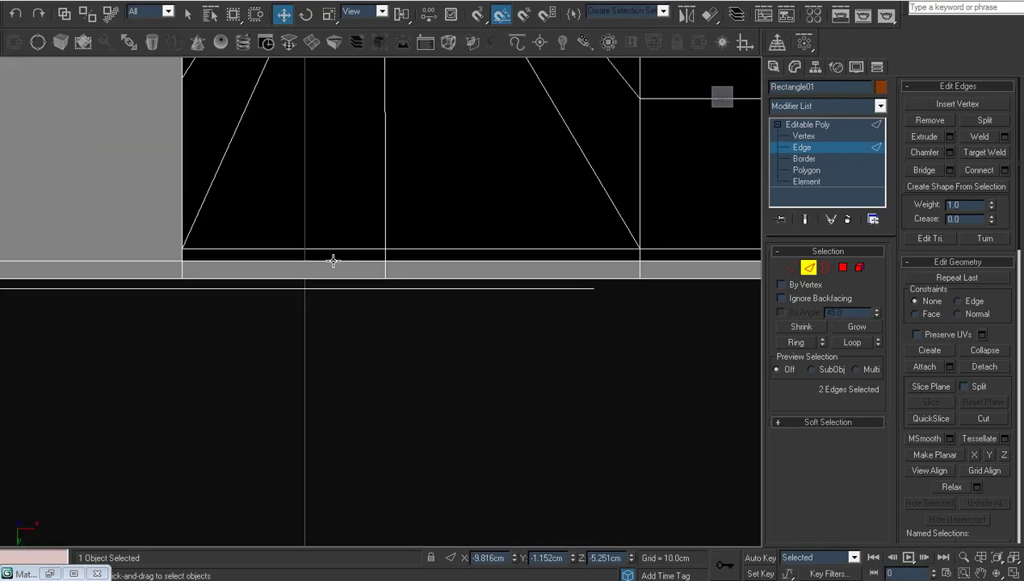
pyautogui.keyDown('ctrl'); pyautogui.click(333, 261); pyautogui.keyUp('ctrl')
pyautogui.keyDown('ctrl'); pyautogui.click(436, 260); pyautogui.keyUp('ctrl')
pyautogui.press('z')
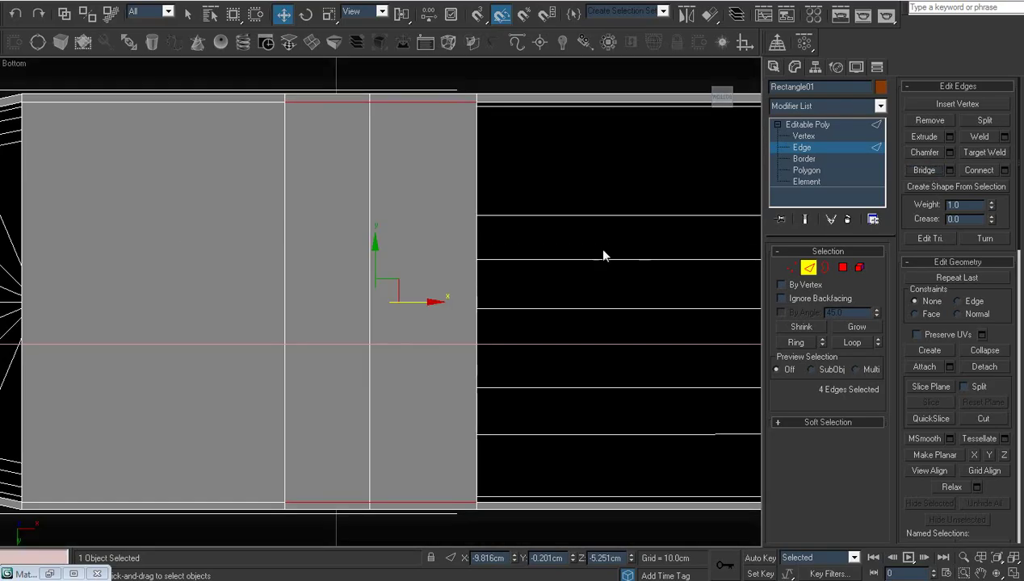
pyautogui.scroll(-2, 602, 255)
pyautogui.scroll(4, 387, 371)
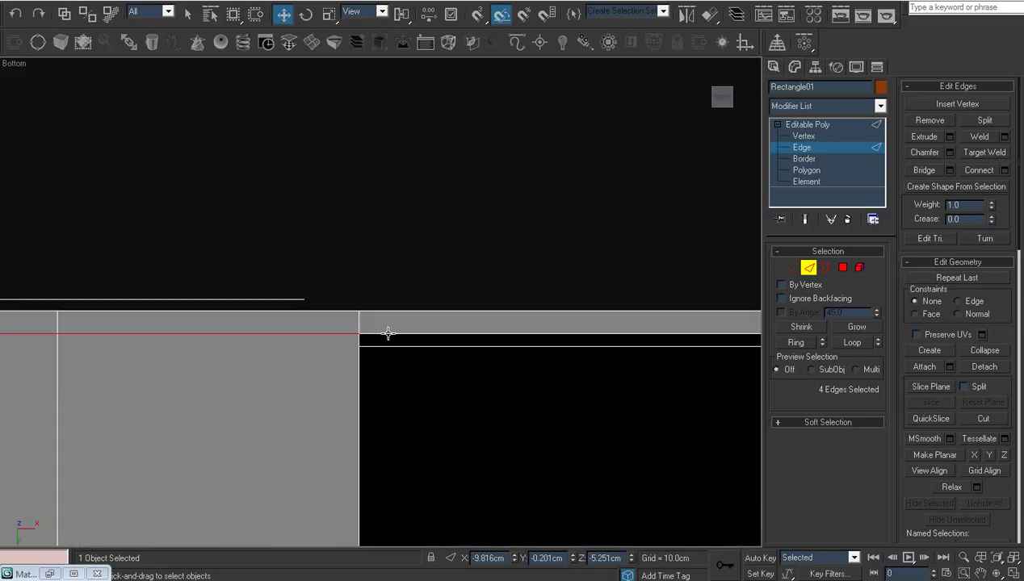
pyautogui.click(387, 333)
pyautogui.moveTo(387, 333)
pyautogui.mouseDown(button='middle')
pyautogui.moveTo(523, 431)
pyautogui.moveTo(395, 377)
pyautogui.moveTo(359, 487)
pyautogui.moveTo(386, 375)
pyautogui.mouseUp(button='middle')
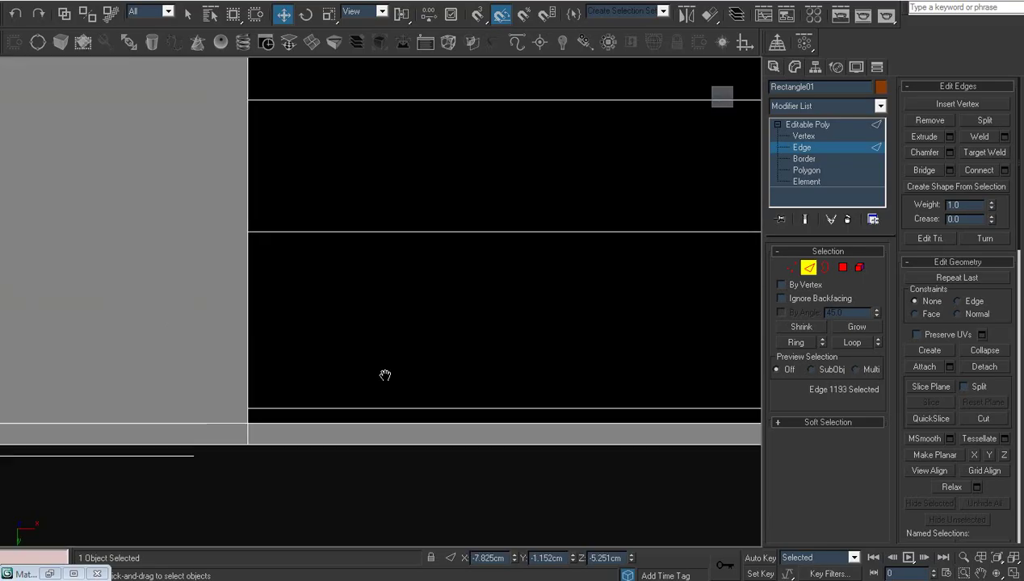
pyautogui.keyDown('ctrl'); pyautogui.click(380, 396); pyautogui.keyUp('ctrl')
pyautogui.press('z')
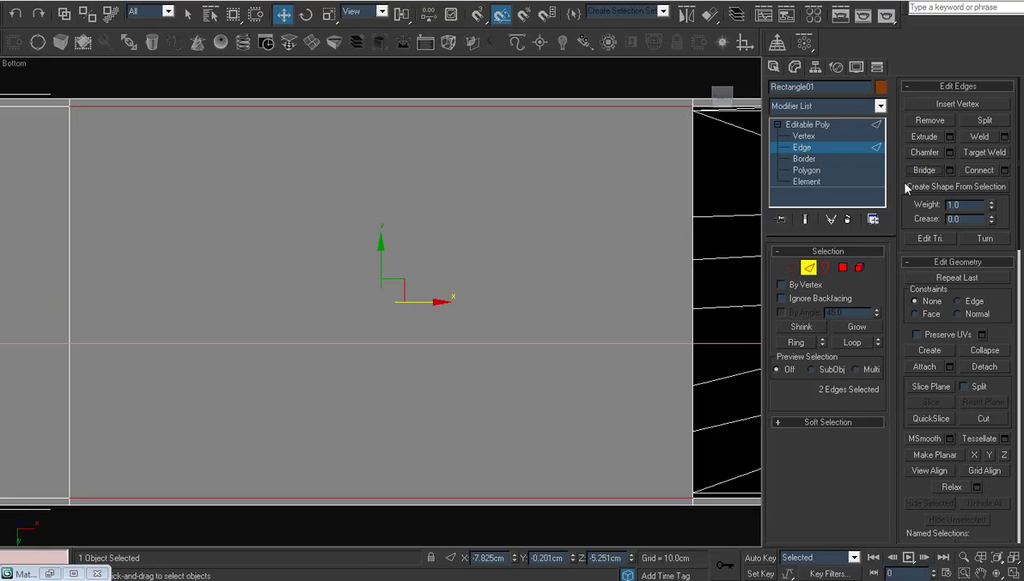
pyautogui.scroll(-3, 160, 412)
pyautogui.scroll(3, 270, 440)
pyautogui.scroll(2, 190, 317)
pyautogui.click(190, 317)
pyautogui.moveTo(190, 317); pyautogui.dragTo(238, 395, button='middle')
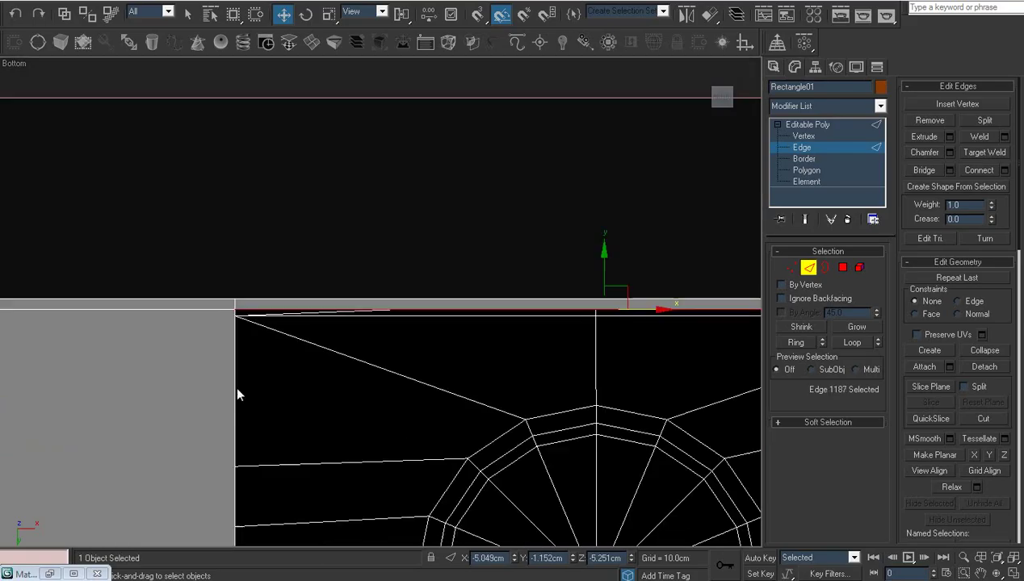
pyautogui.scroll(-3, 239, 395)
pyautogui.scroll(3, 344, 422)
pyautogui.scroll(3, 396, 331)
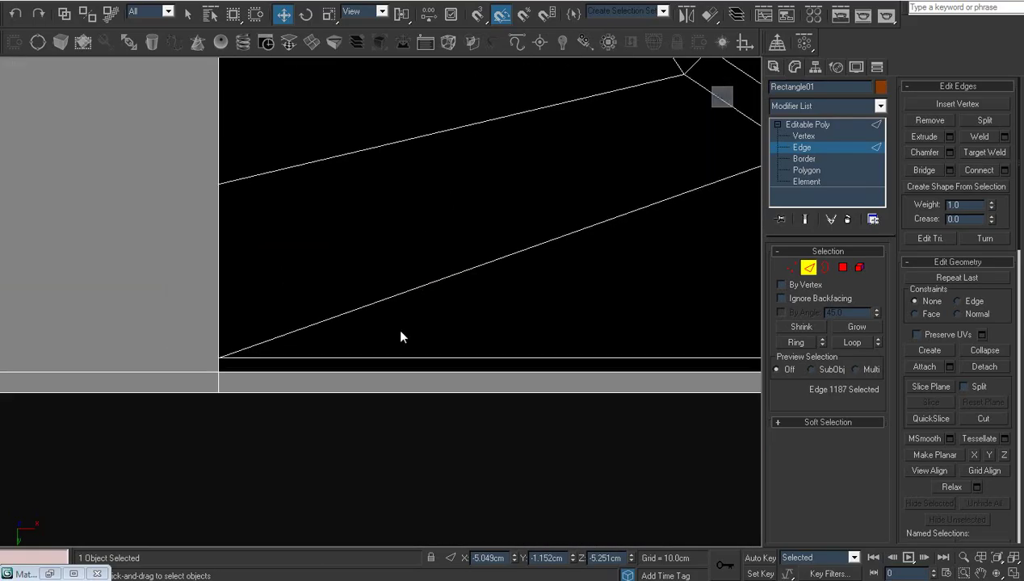
pyautogui.keyDown('ctrl'); pyautogui.click(395, 375); pyautogui.keyUp('ctrl')
pyautogui.press('z')
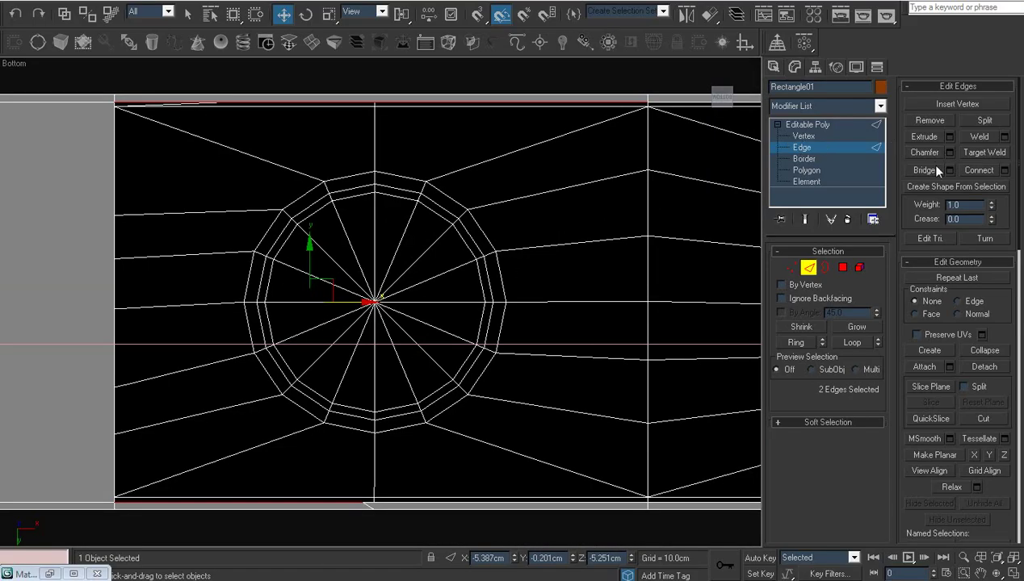
pyautogui.scroll(-2, 523, 203)
pyautogui.moveTo(524, 203)
pyautogui.mouseDown(button='middle')
pyautogui.moveTo(393, 222)
pyautogui.moveTo(500, 330)
pyautogui.mouseUp(button='middle')
pyautogui.scroll(1, 394, 222)
pyautogui.scroll(-1, 365, 219)
pyautogui.scroll(2, 386, 226)
pyautogui.moveTo(386, 226); pyautogui.dragTo(530, 306, button='middle')
pyautogui.press('1')
pyautogui.moveTo(534, 257); pyautogui.dragTo(567, 228)
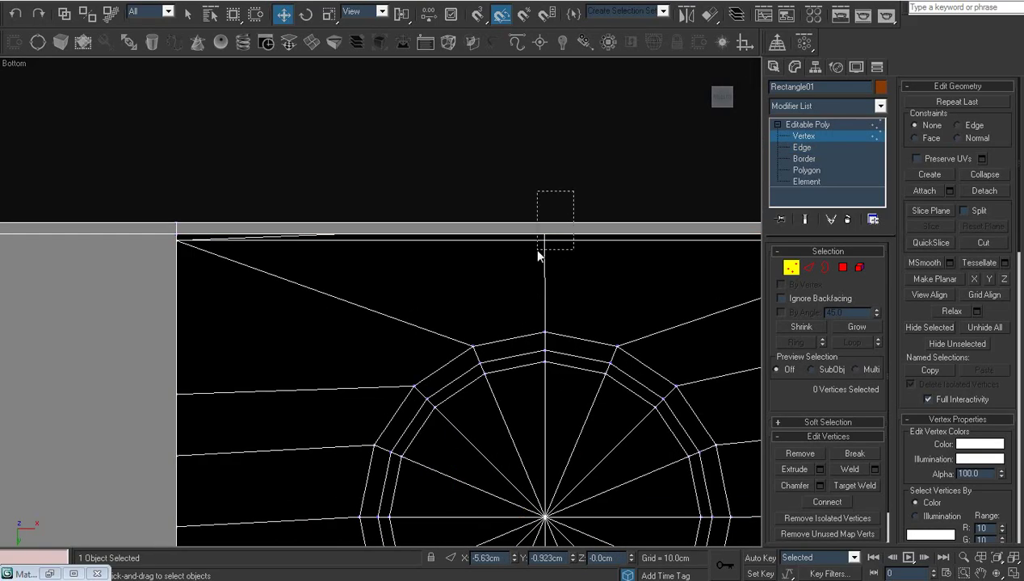
pyautogui.click(1000, 572)
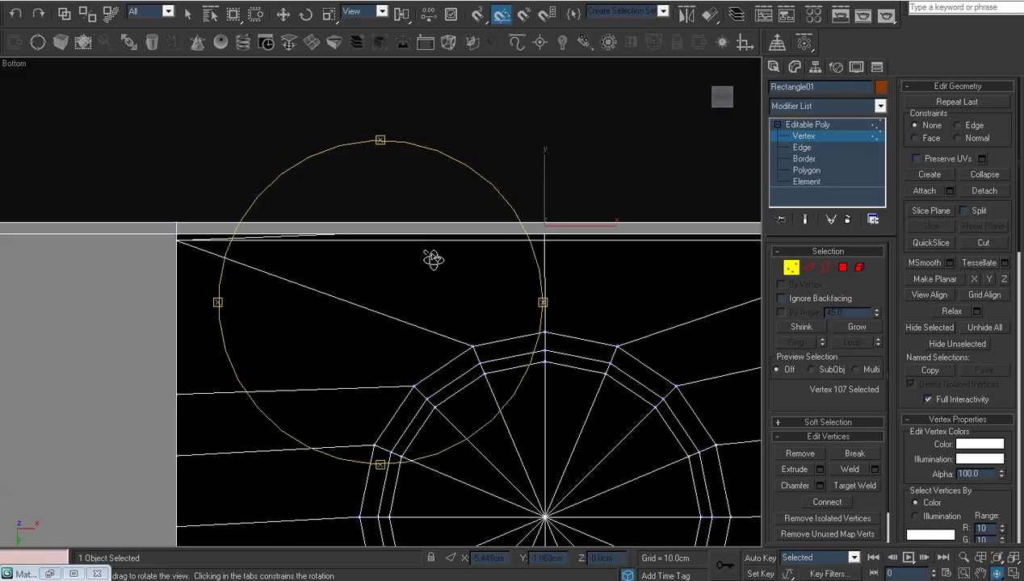
pyautogui.moveTo(429, 256)
pyautogui.mouseDown()
pyautogui.moveTo(448, 303)
pyautogui.moveTo(460, 399)
pyautogui.moveTo(464, 320)
pyautogui.moveTo(434, 371)
pyautogui.moveTo(452, 313)
pyautogui.mouseUp()
pyautogui.moveTo(452, 314); pyautogui.dragTo(344, 389, button='middle')
pyautogui.rightClick(484, 360)
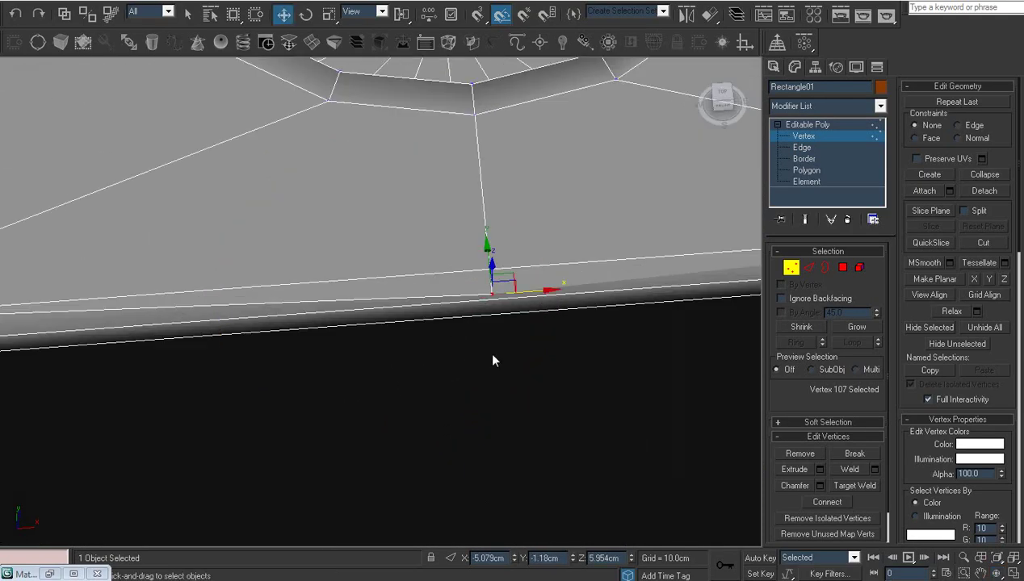
pyautogui.click(584, 303)
pyautogui.scroll(-3, 412, 419)
pyautogui.moveTo(460, 370); pyautogui.dragTo(507, 366, button='middle')
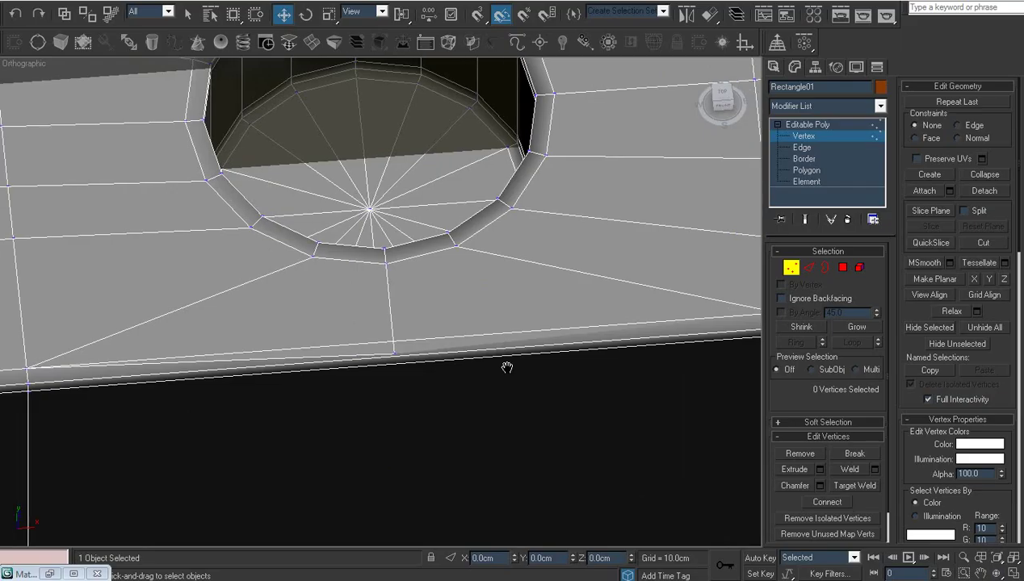
pyautogui.rightClick(581, 292)
pyautogui.click(497, 445)
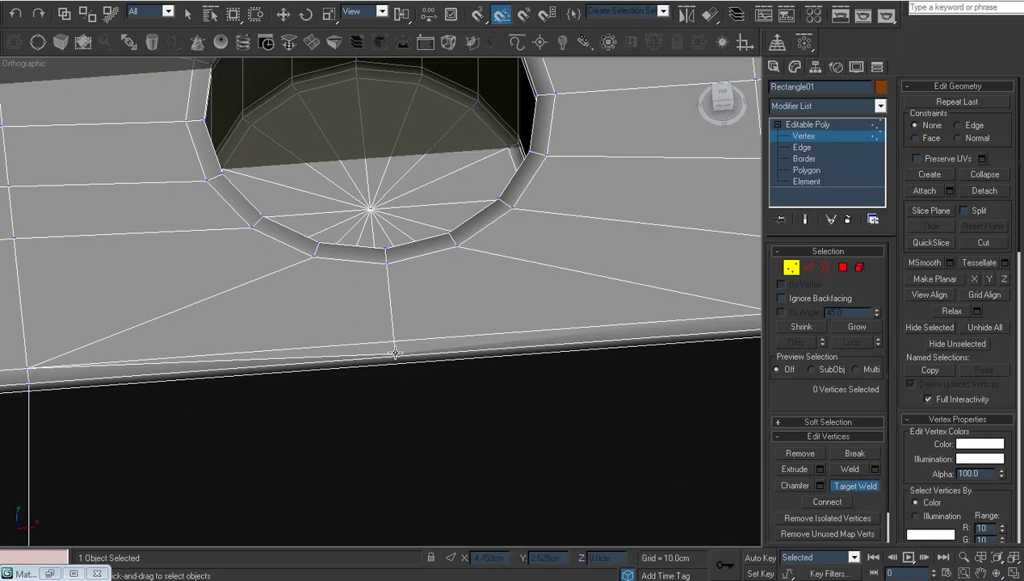
pyautogui.rightClick(394, 346)
pyautogui.scroll(2, 286, 369)
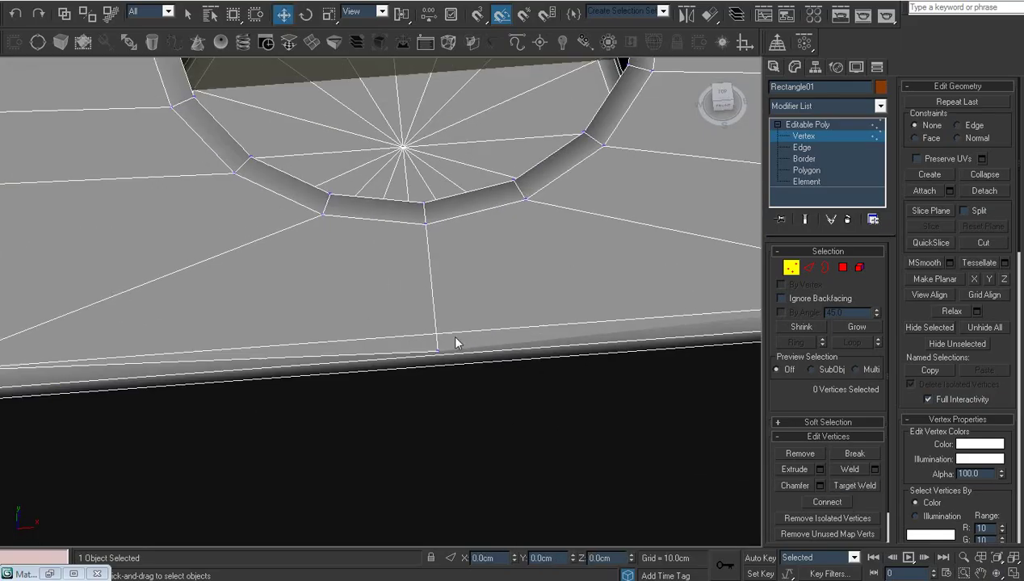
pyautogui.click(435, 347)
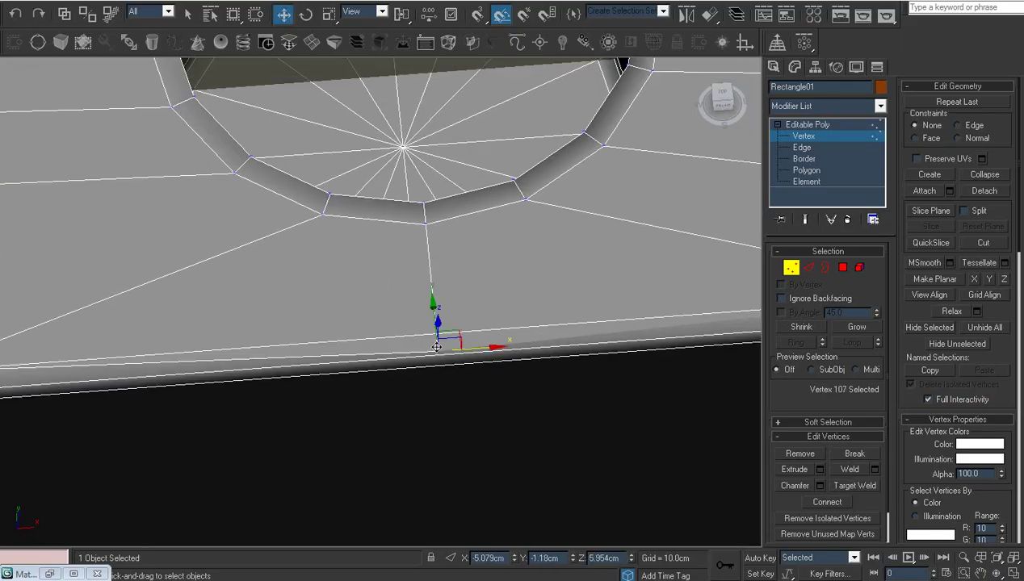
pyautogui.click(998, 573)
pyautogui.moveTo(491, 401)
pyautogui.mouseDown()
pyautogui.moveTo(469, 317)
pyautogui.moveTo(353, 331)
pyautogui.mouseUp()
pyautogui.rightClick(468, 319)
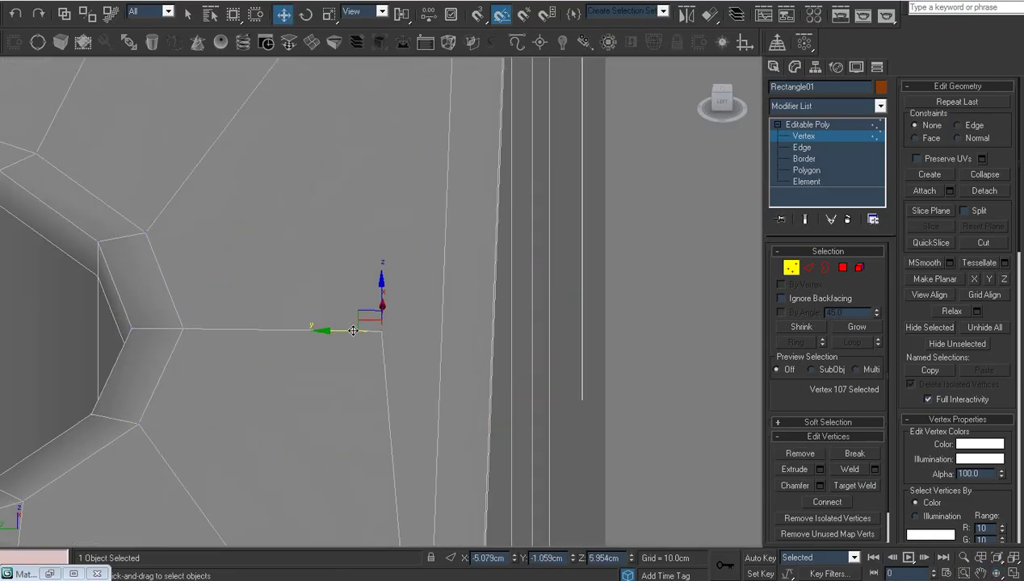
pyautogui.click(406, 369)
pyautogui.hotkey('alt', 'c')
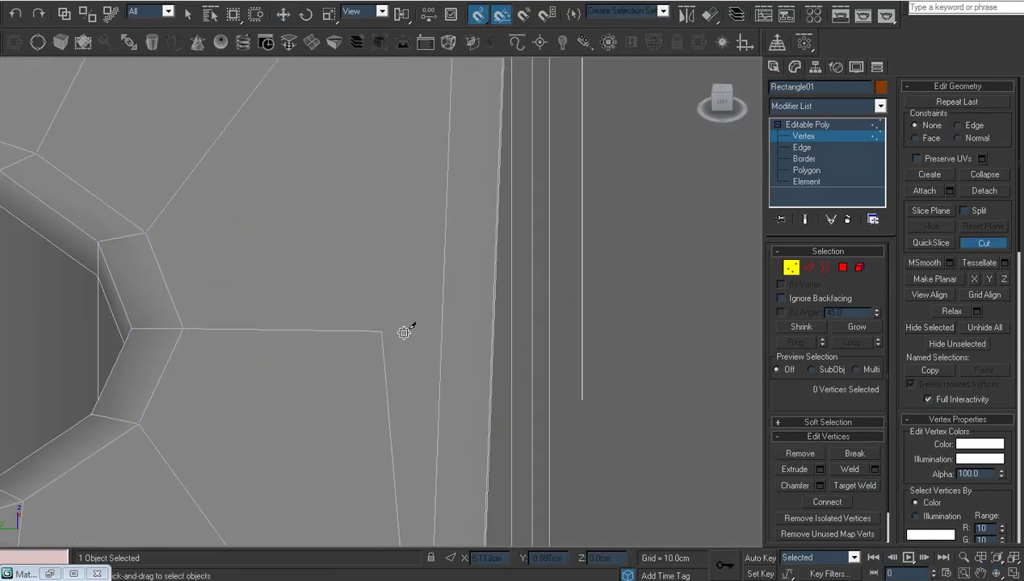
pyautogui.click(381, 330)
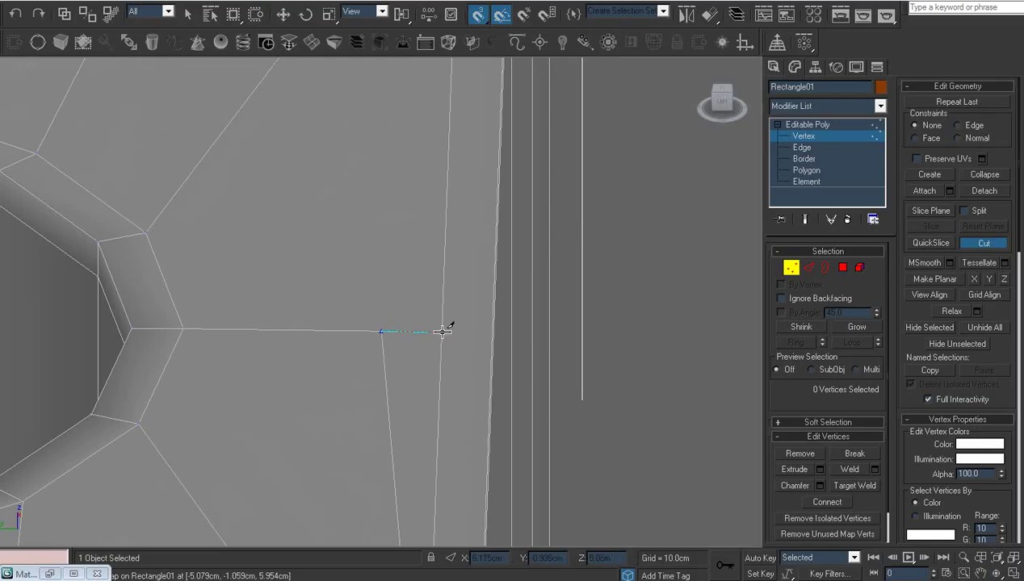
pyautogui.rightClick(509, 343)
pyautogui.rightClick(508, 343)
pyautogui.click(477, 434)
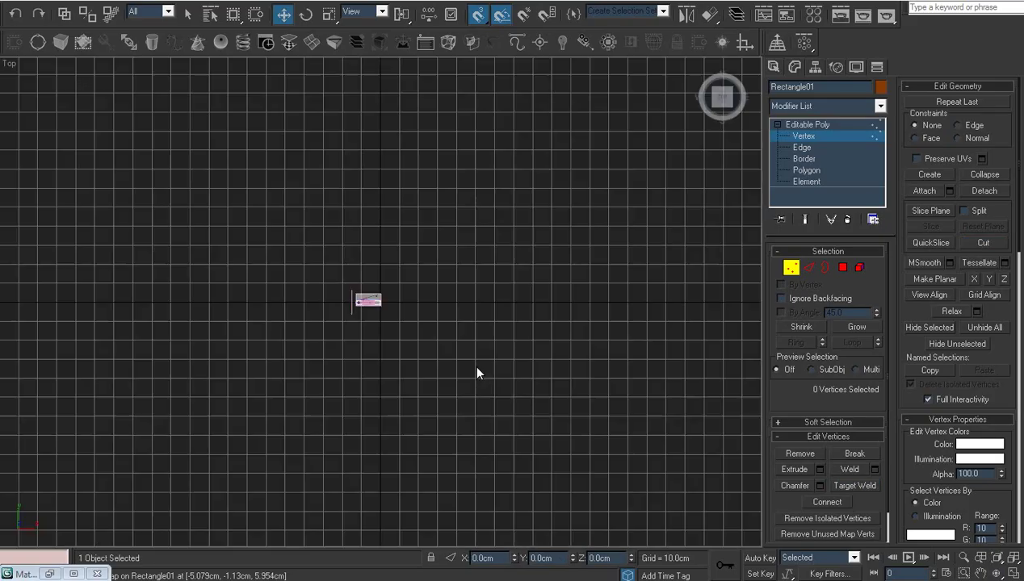
pyautogui.scroll(10, 476, 373)
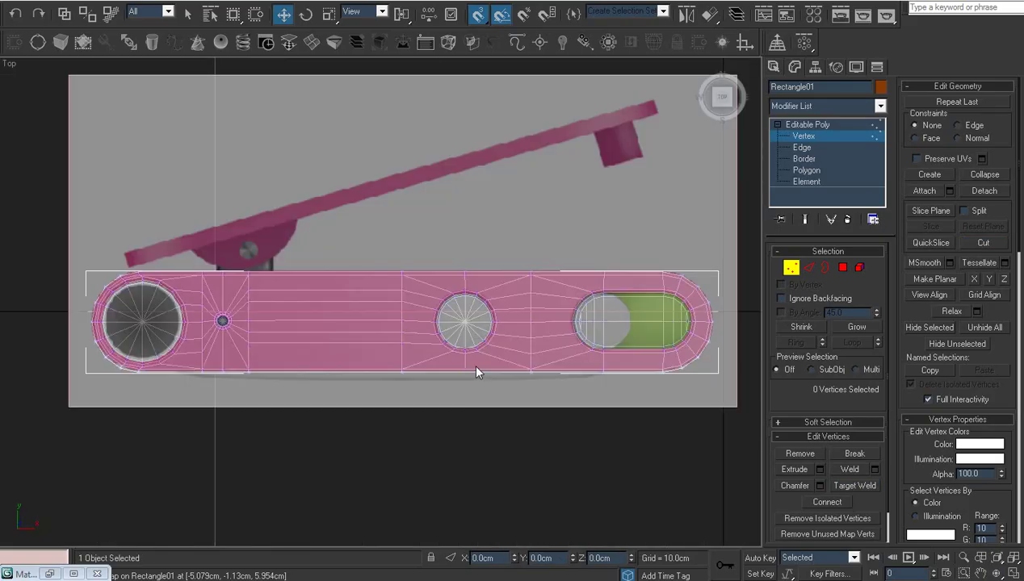
pyautogui.moveTo(471, 362); pyautogui.dragTo(427, 292, button='middle')
pyautogui.moveTo(390, 368)
pyautogui.mouseDown()
pyautogui.moveTo(337, 377)
pyautogui.moveTo(355, 335)
pyautogui.moveTo(405, 366)
pyautogui.moveTo(387, 208)
pyautogui.moveTo(393, 155)
pyautogui.moveTo(382, 358)
pyautogui.moveTo(399, 382)
pyautogui.mouseUp()
pyautogui.click(996, 572)
pyautogui.rightClick(400, 382)
# Step: Select the side-wall edge ring and Connect it with Slide 0 to add a centred edge
pyautogui.press('2')
pyautogui.click(355, 265)
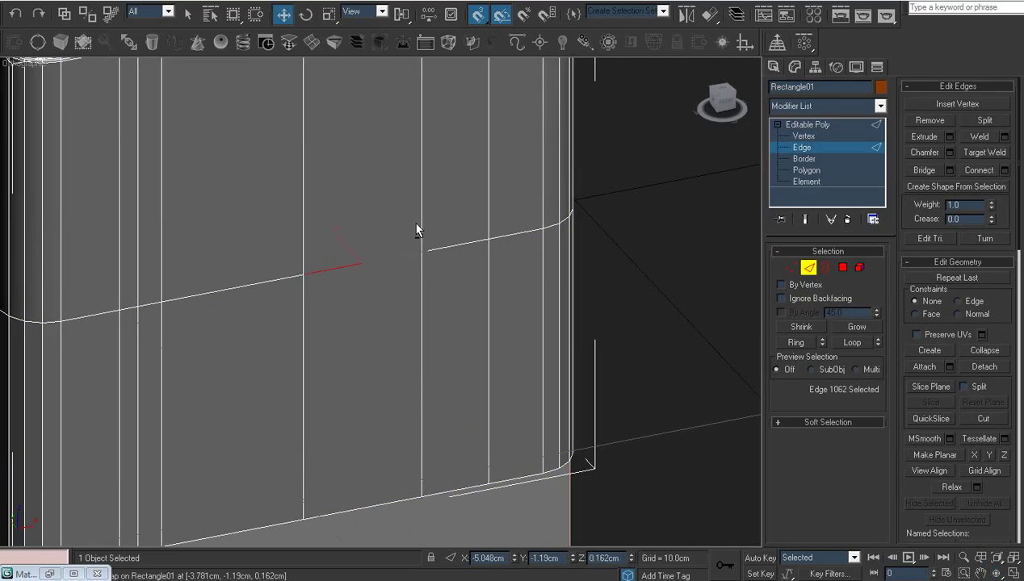
pyautogui.hotkey('alt', 'r')
pyautogui.rightClick(411, 219)
pyautogui.click(335, 269)
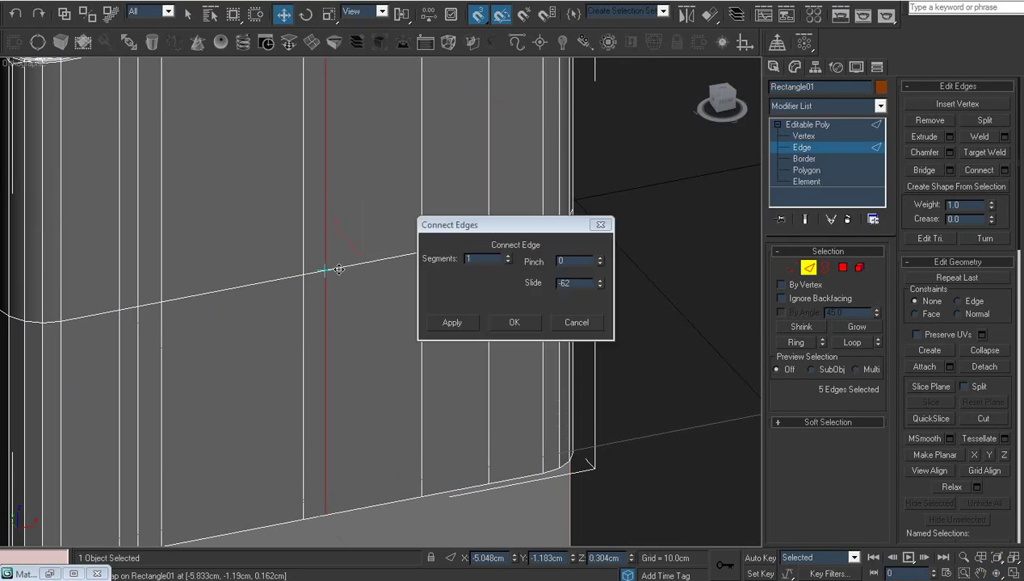
pyautogui.rightClick(599, 284)
pyautogui.click(514, 322)
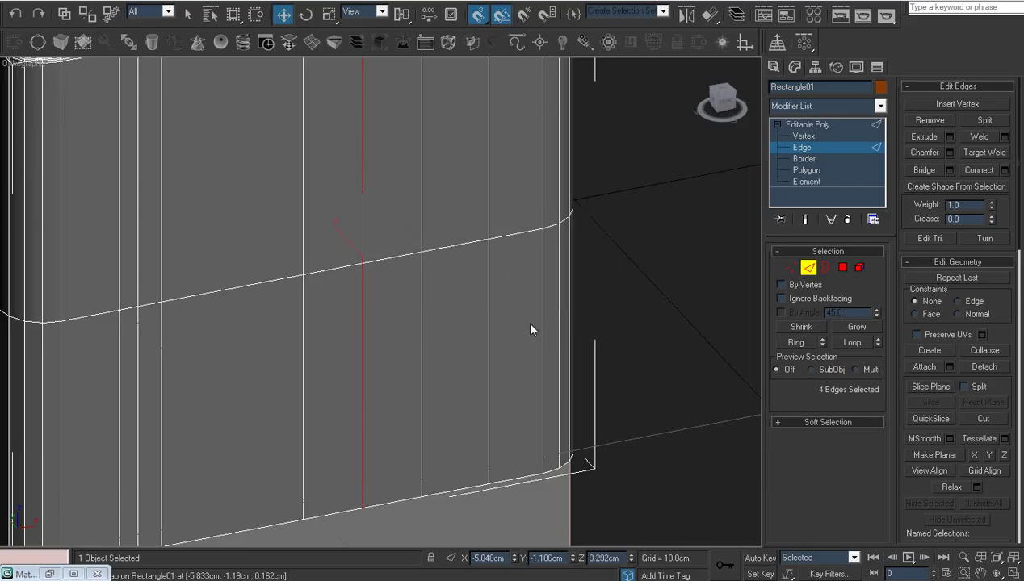
# Step: At Vertex level, pick the new vertex below the hole and switch to Top view
pyautogui.scroll(5, 432, 350)
pyautogui.moveTo(431, 350)
pyautogui.keyDown('alt'); pyautogui.mouseDown(button='middle')
pyautogui.moveTo(413, 445)
pyautogui.moveTo(406, 357)
pyautogui.mouseUp(button='middle'); pyautogui.keyUp('alt')
pyautogui.scroll(3, 406, 357)
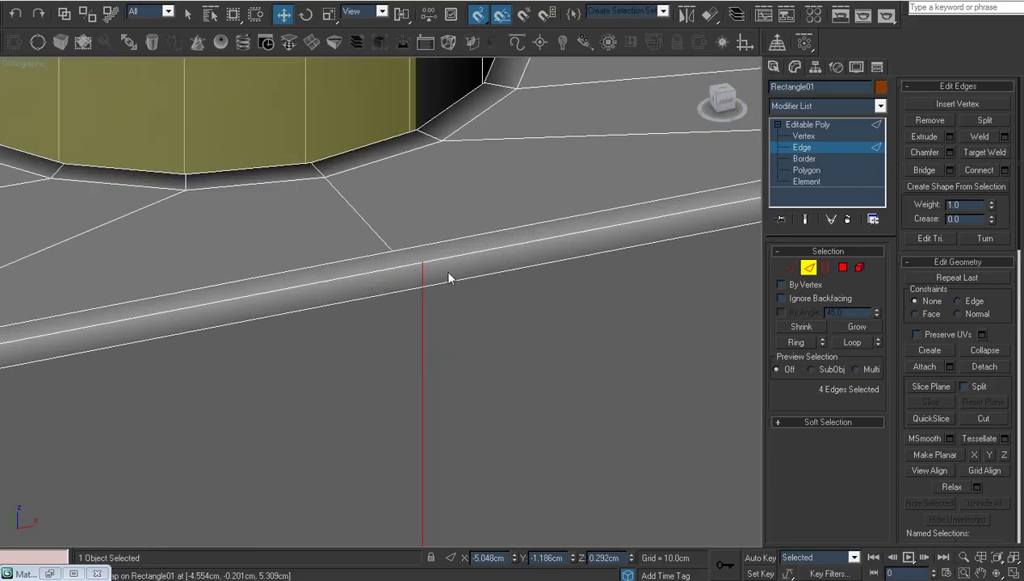
pyautogui.press('1')
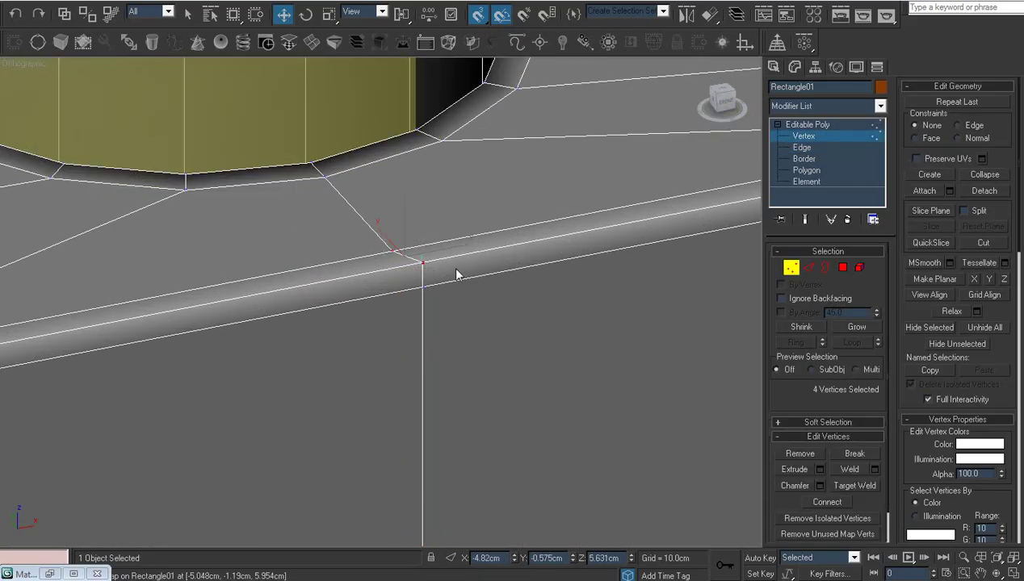
pyautogui.click(452, 270)
pyautogui.scroll(-3, 404, 280)
pyautogui.click(398, 281)
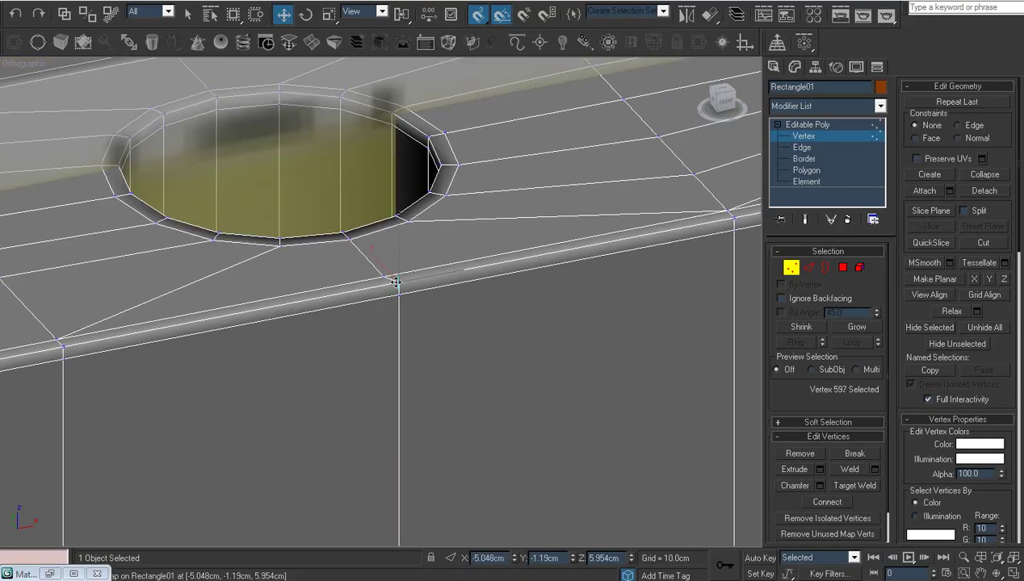
pyautogui.press('t')
pyautogui.moveTo(395, 283); pyautogui.dragTo(402, 313, button='middle')
pyautogui.scroll(6, 421, 341)
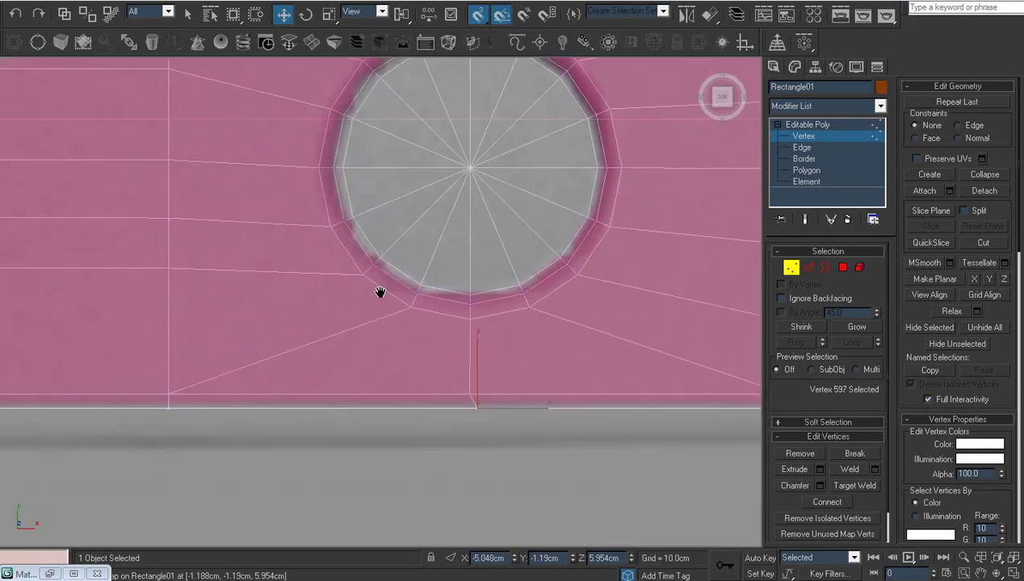
pyautogui.scroll(3, 476, 379)
# Step: With snapping off, move the vertices stacked below the hole left so the edge runs straight
pyautogui.press('s')
pyautogui.moveTo(506, 398); pyautogui.dragTo(490, 411)
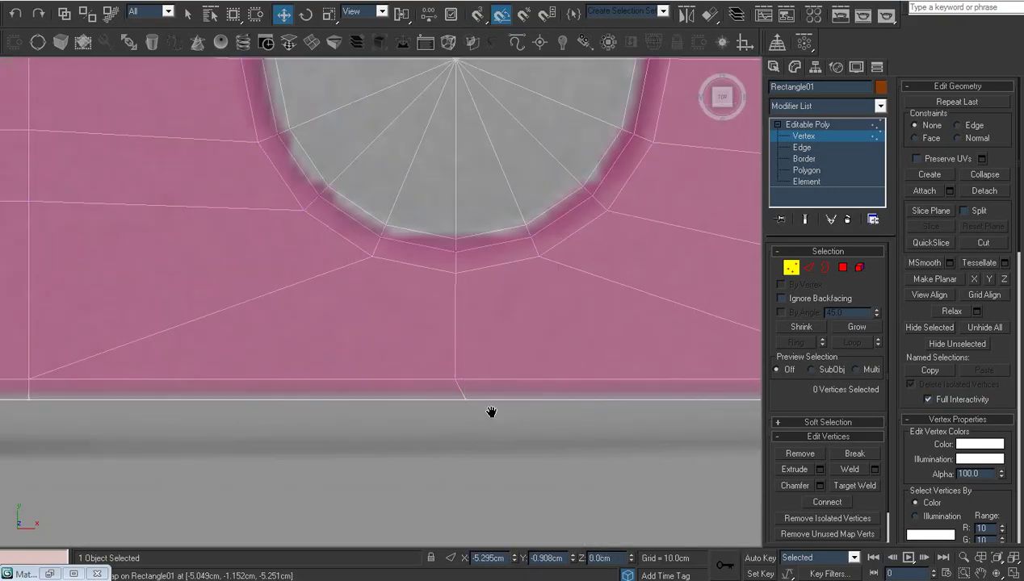
pyautogui.scroll(-2, 316, 350)
pyautogui.rightClick(368, 334)
pyautogui.click(381, 351)
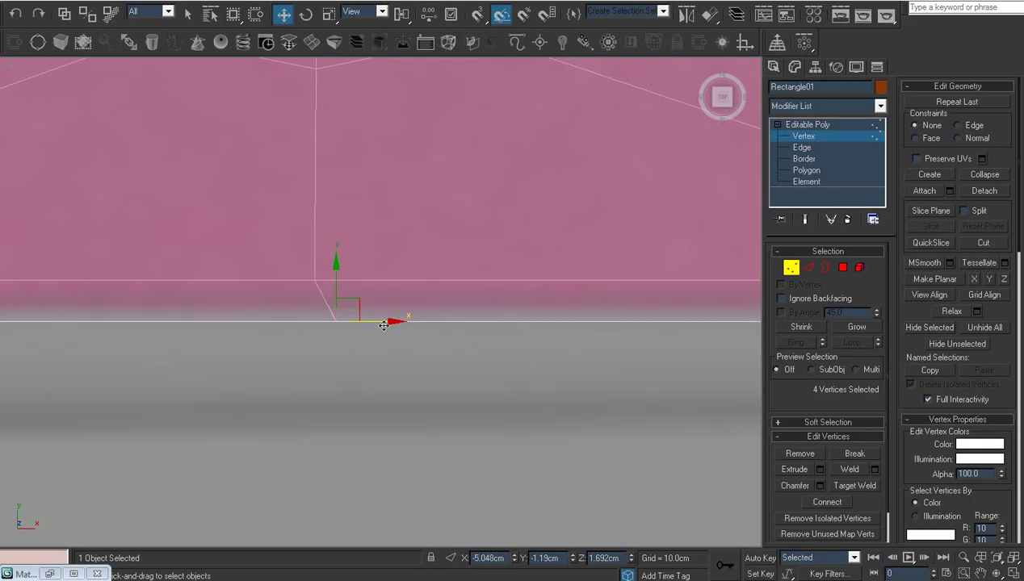
pyautogui.moveTo(380, 321); pyautogui.dragTo(361, 324)
pyautogui.click(397, 353)
pyautogui.scroll(-3, 398, 355)
# Step: From the Bottom view, select two edges near the hole in edge mode
pyautogui.press('b')
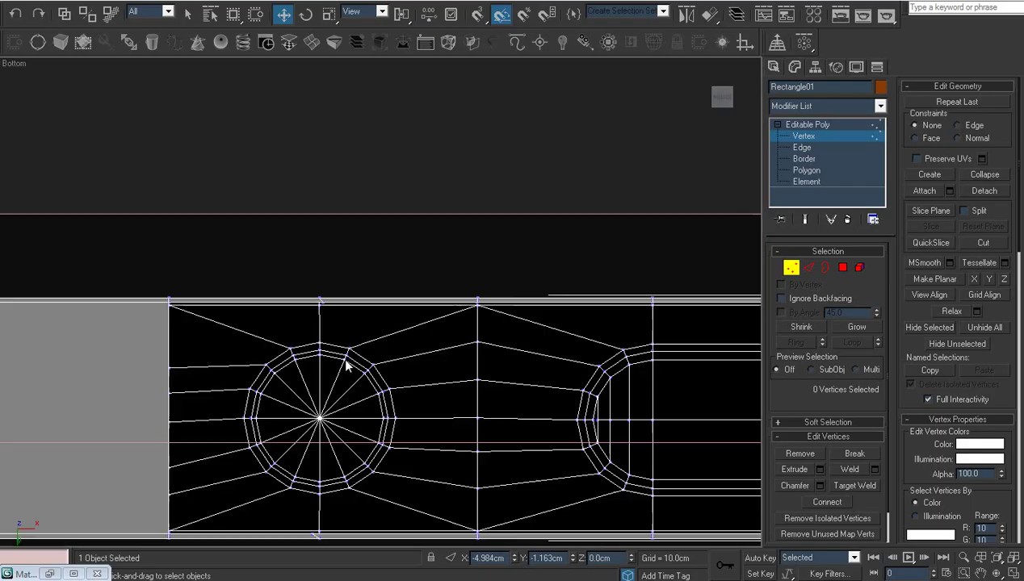
pyautogui.moveTo(402, 384)
pyautogui.mouseDown(button='middle')
pyautogui.moveTo(292, 338)
pyautogui.moveTo(466, 317)
pyautogui.mouseUp(button='middle')
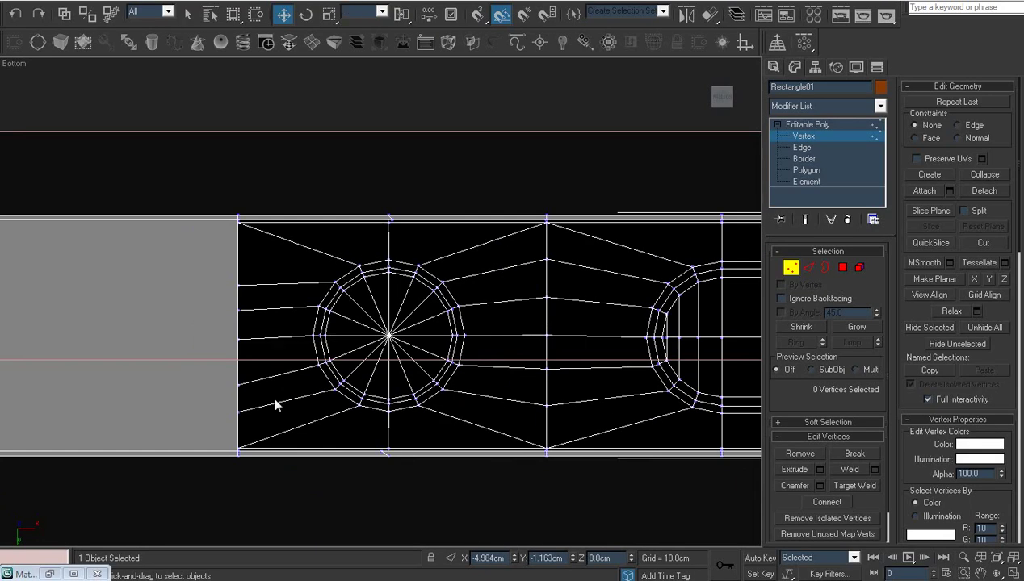
pyautogui.press('2')
pyautogui.click(289, 450)
pyautogui.scroll(5, 281, 279)
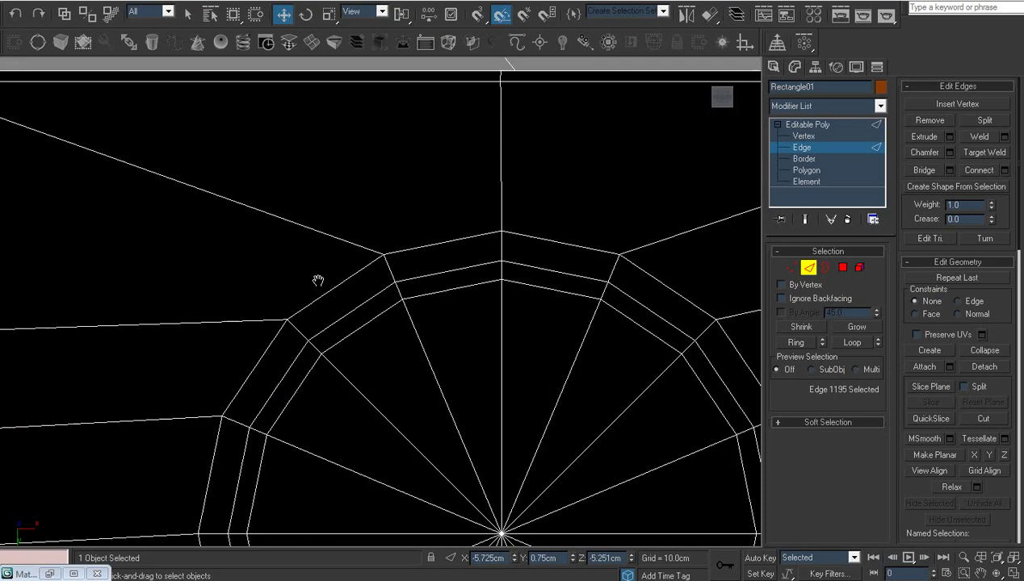
pyautogui.moveTo(317, 279); pyautogui.dragTo(554, 414, button='middle')
pyautogui.keyDown('ctrl'); pyautogui.click(259, 249); pyautogui.keyUp('ctrl')
pyautogui.scroll(-6, 446, 389)
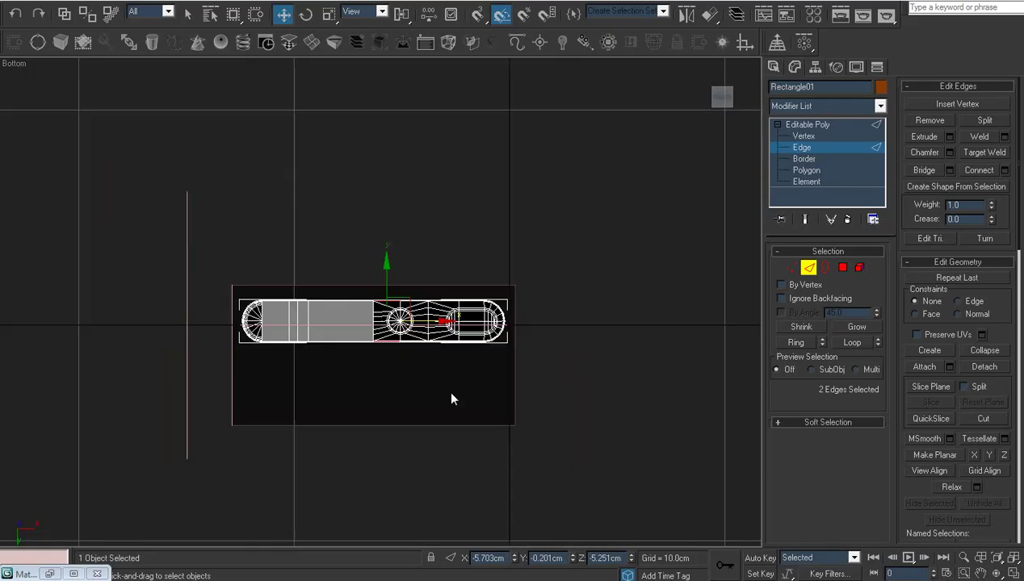
# Step: Add the mesh's top edge and the left vertical boundary edge to the edge selection
pyautogui.scroll(4, 386, 350)
pyautogui.scroll(4, 706, 221)
pyautogui.moveTo(706, 221); pyautogui.dragTo(517, 400, button='middle')
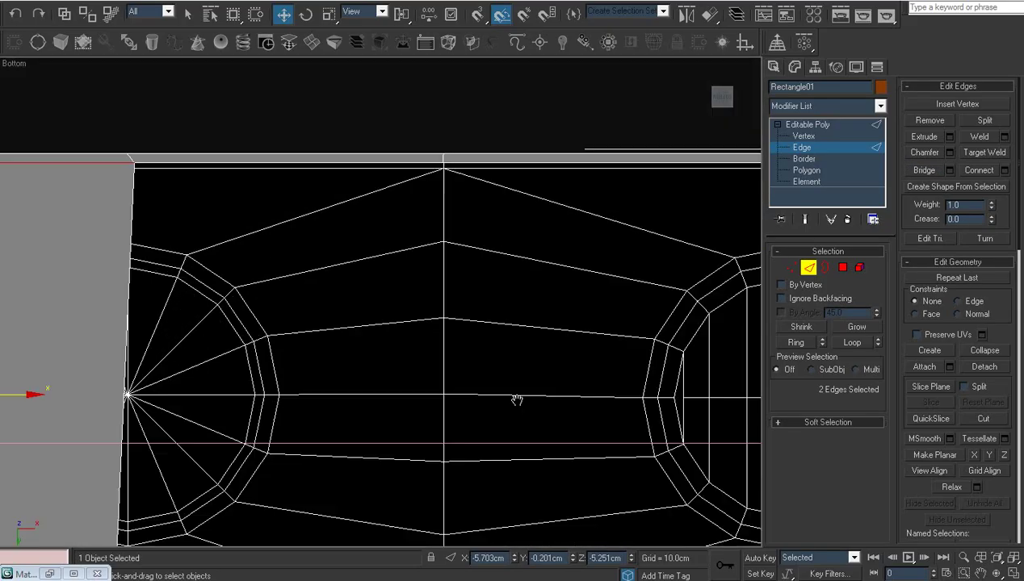
pyautogui.click(242, 167)
pyautogui.moveTo(238, 320); pyautogui.dragTo(336, 163, button='middle')
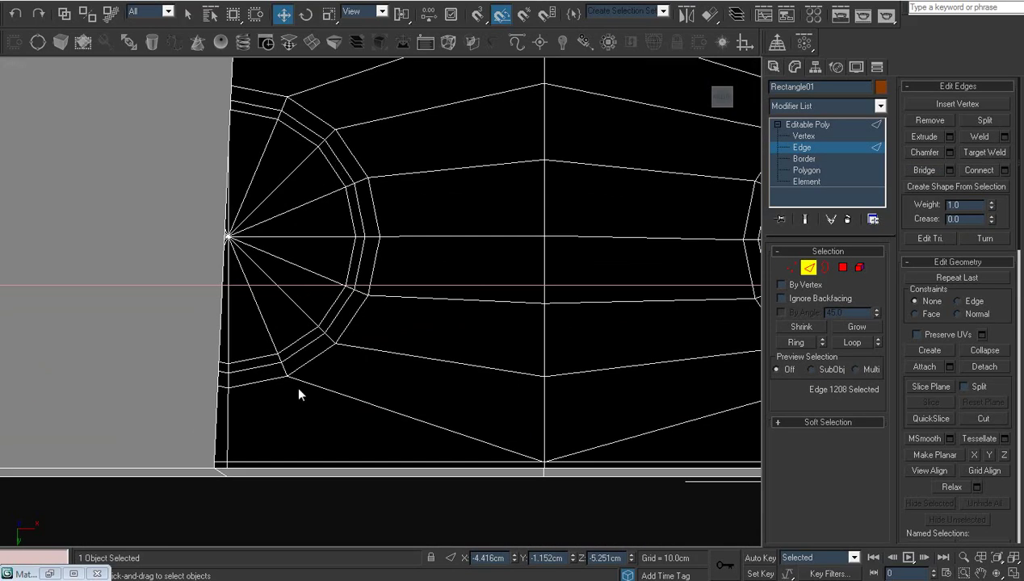
pyautogui.click(227, 385)
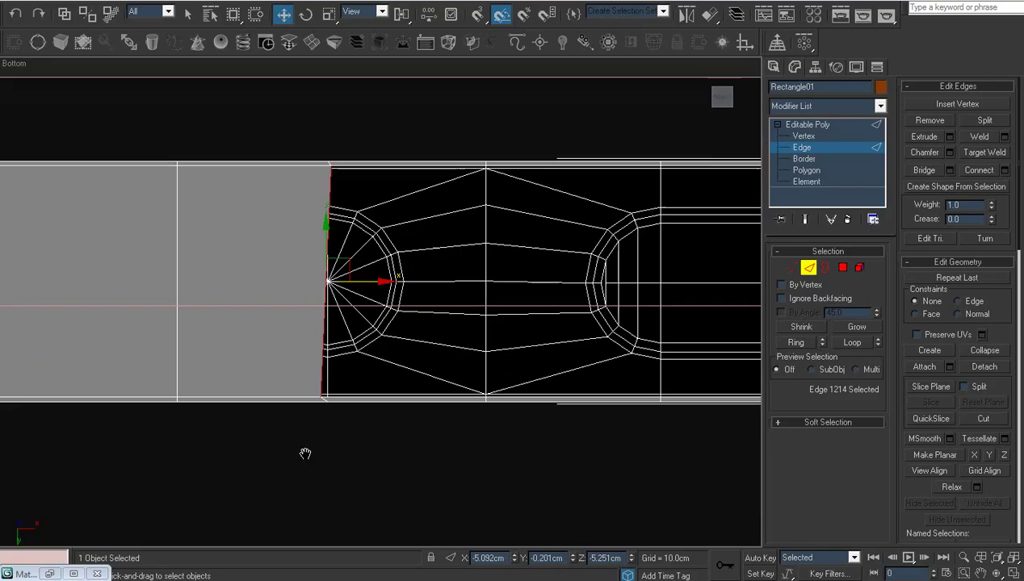
pyautogui.scroll(-3, 304, 451)
# Step: In vertex mode, select the top corner vertex at the boundary and nudge it right
pyautogui.press('1')
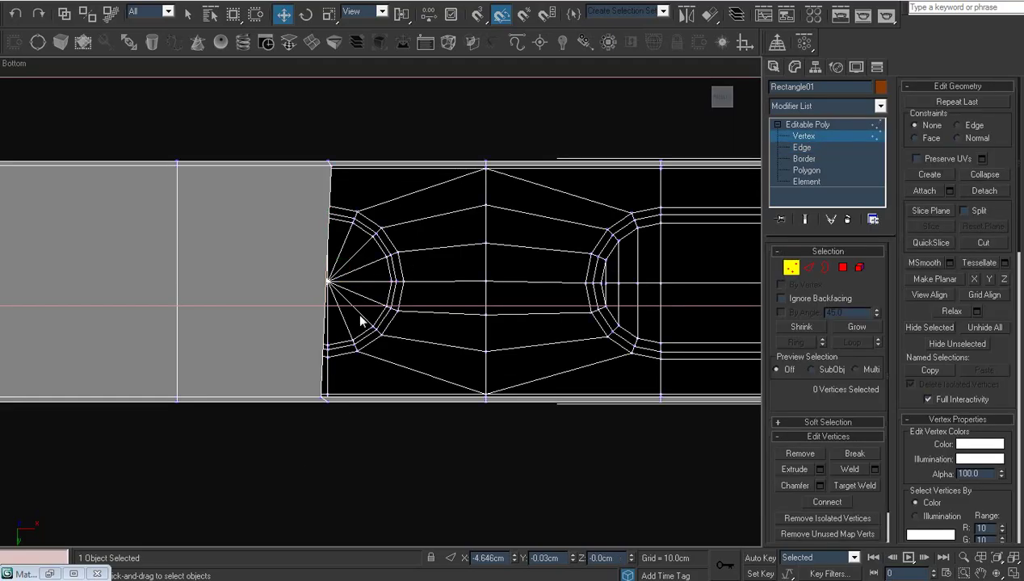
pyautogui.scroll(2, 361, 323)
pyautogui.scroll(-2, 304, 133)
pyautogui.moveTo(357, 226); pyautogui.dragTo(358, 189, button='middle')
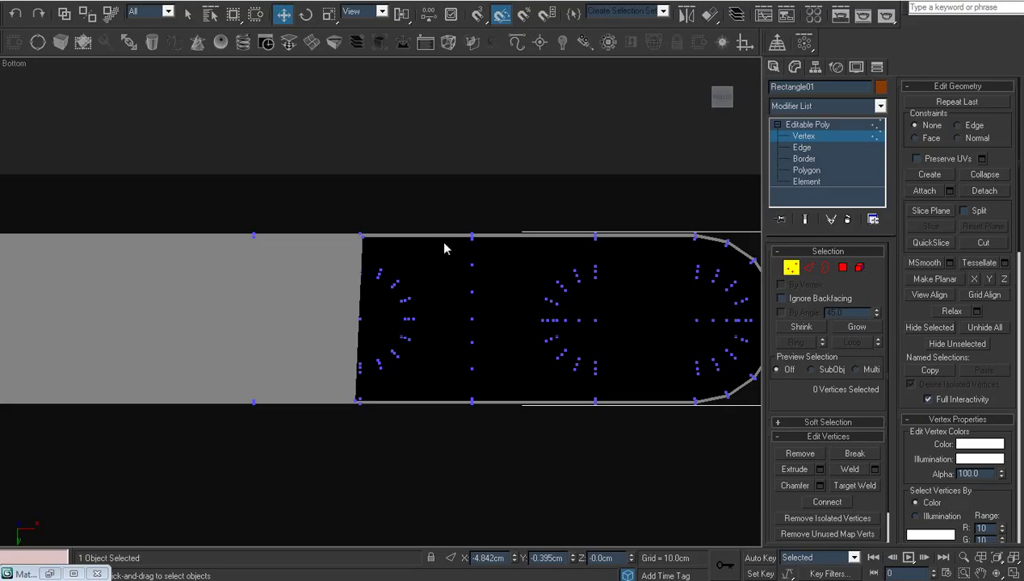
pyautogui.scroll(2, 443, 248)
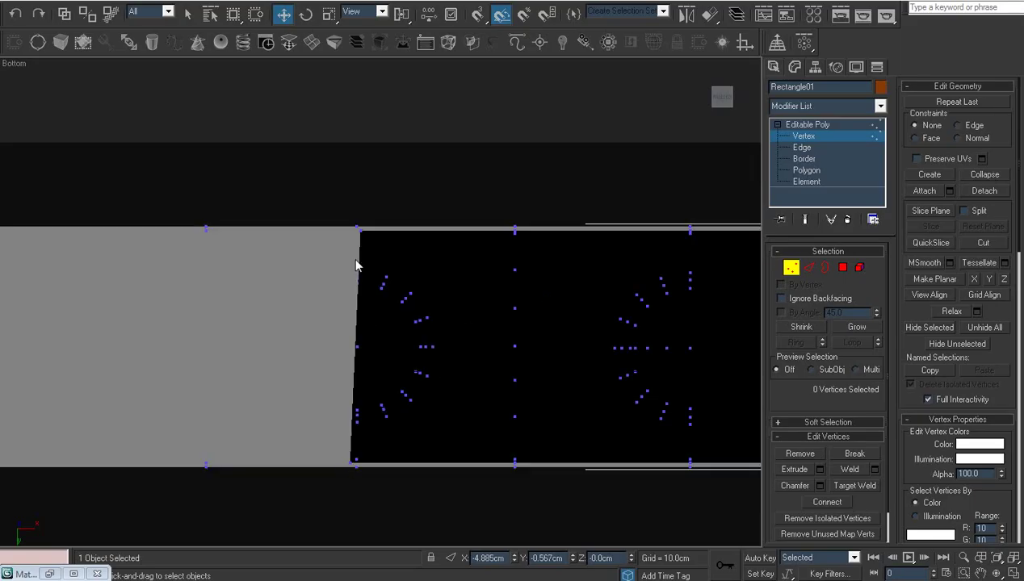
pyautogui.scroll(1, 356, 264)
pyautogui.click(375, 218)
pyautogui.scroll(2, 420, 298)
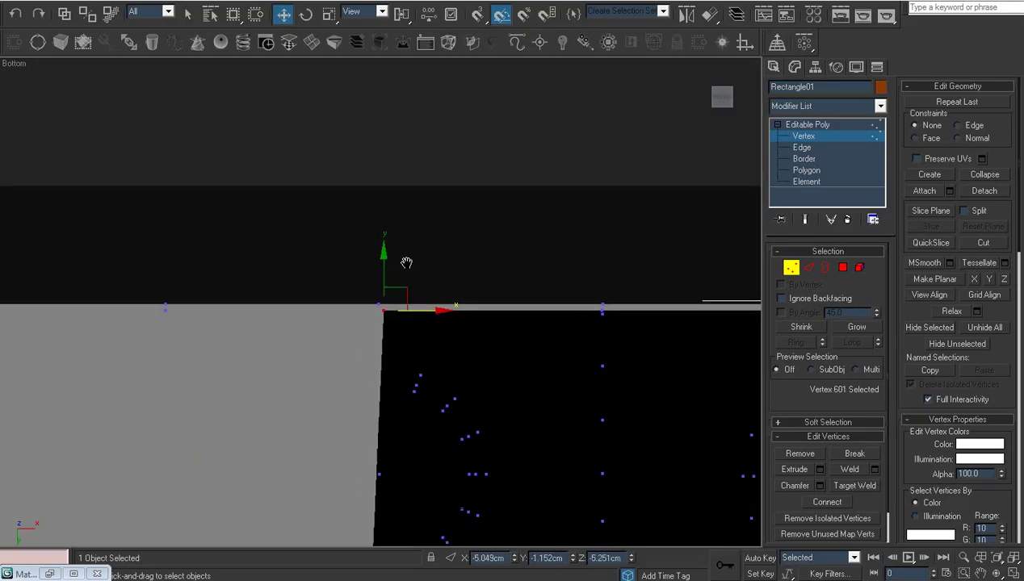
pyautogui.scroll(1, 448, 335)
pyautogui.moveTo(451, 335); pyautogui.dragTo(452, 330)
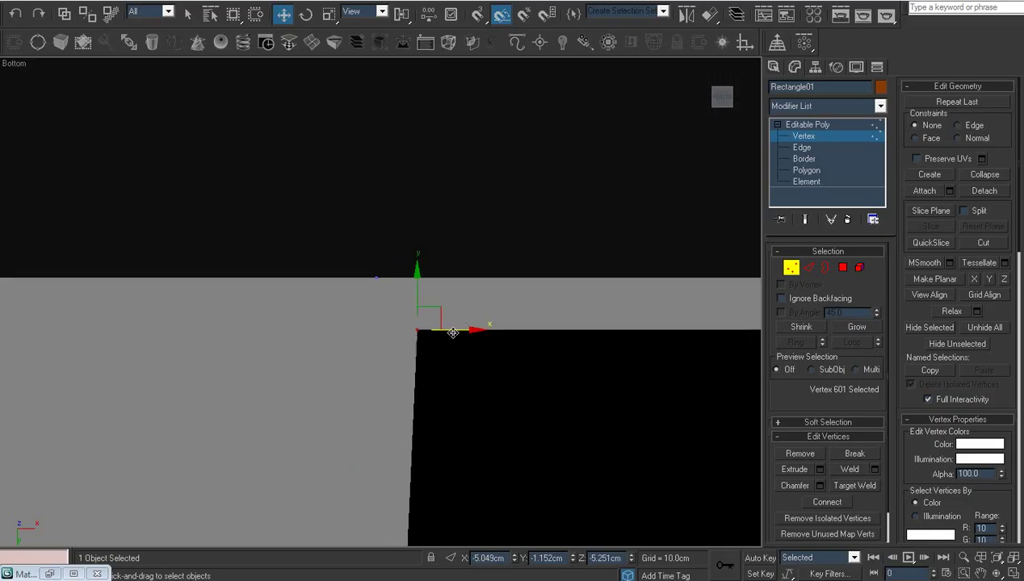
# Step: Undo the corner vertex move, return to vertex editing, and open 3ds Max Help (F1)
pyautogui.press('1')
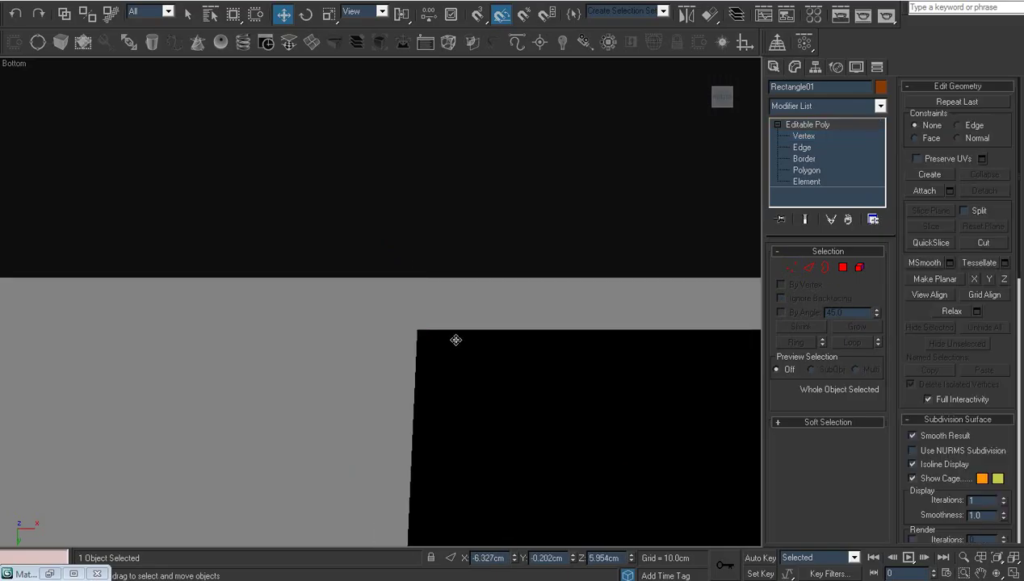
pyautogui.hotkey('ctrl', 'z')
pyautogui.click(777, 137)
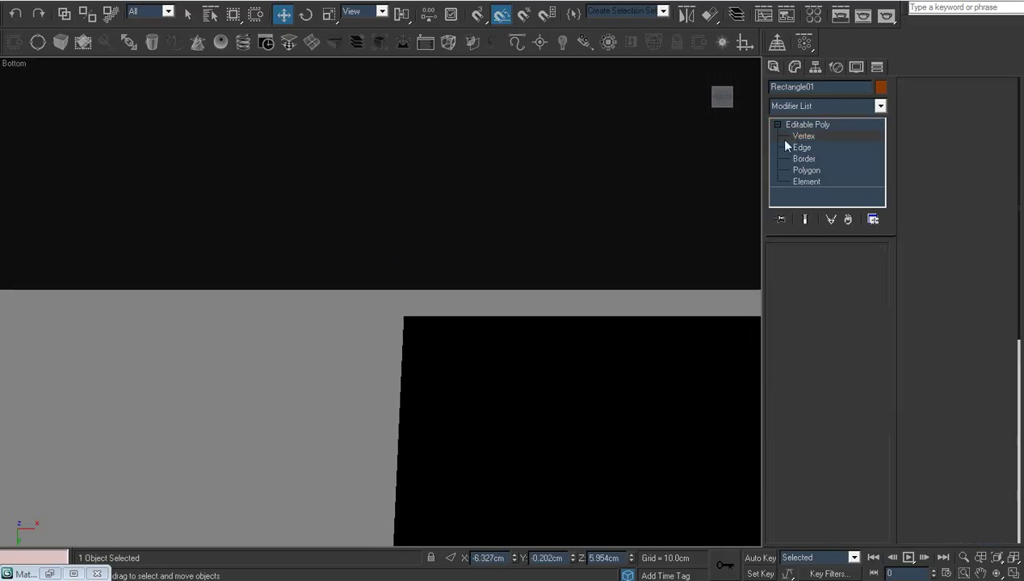
pyautogui.press('F1')
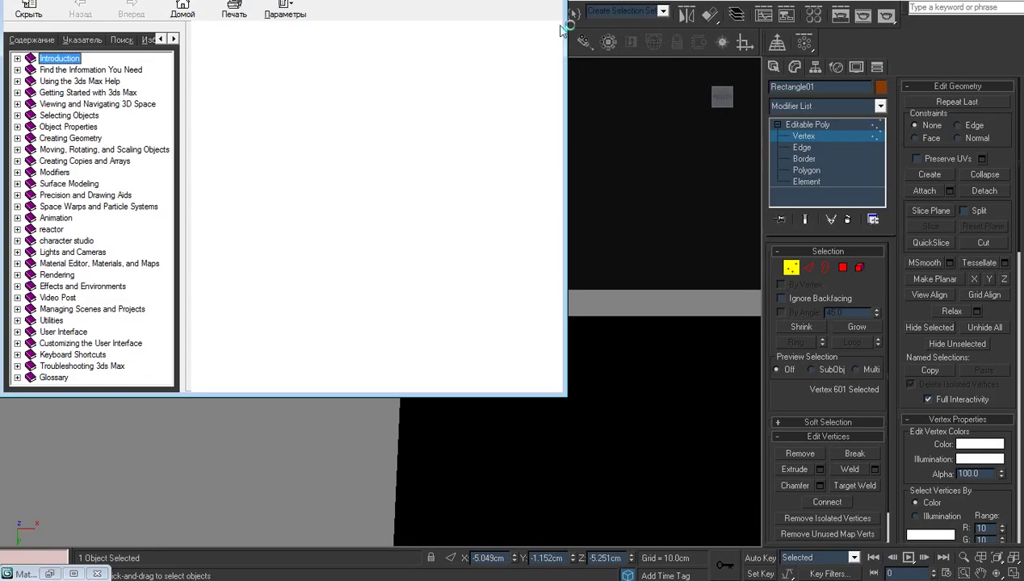